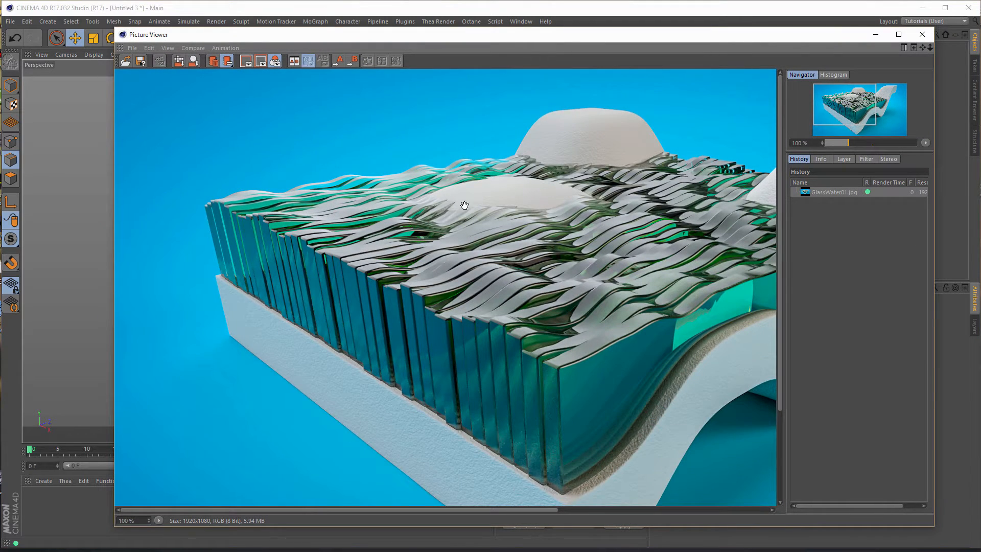
- Examine the glass strips and the wavy white base in the reference render GlassWater01.jpg, and close the Picture Viewer
drag(462, 206, 307, 238)
drag(366, 242, 371, 221)
drag(467, 221, 486, 230)
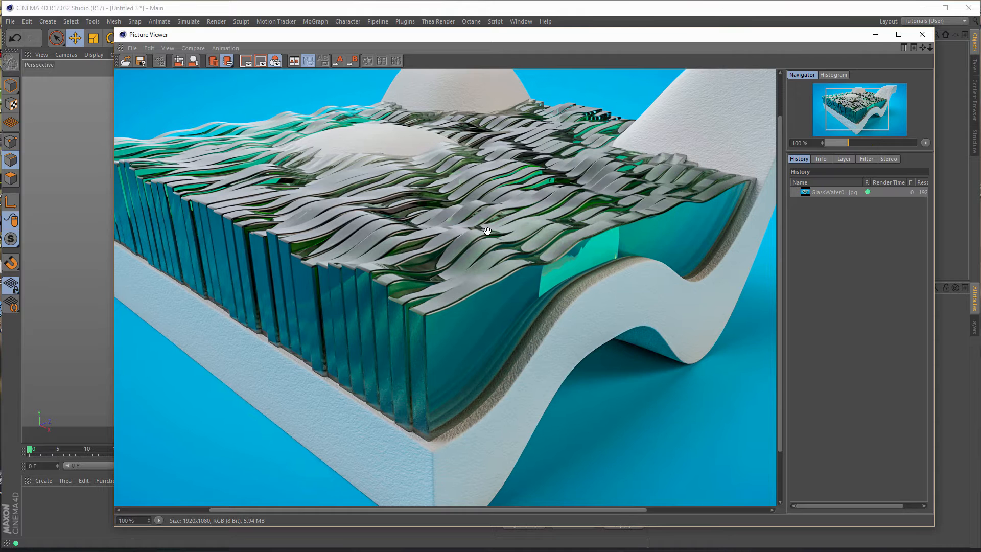
mouse_move(434, 213)
mouse_down()
mouse_move(427, 191)
mouse_move(438, 212)
mouse_up()
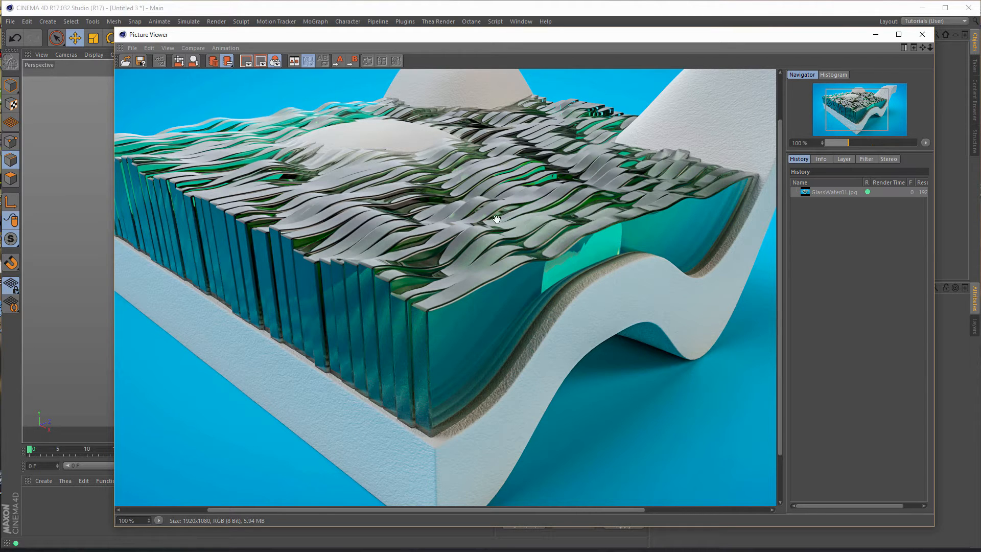
drag(460, 216, 512, 227)
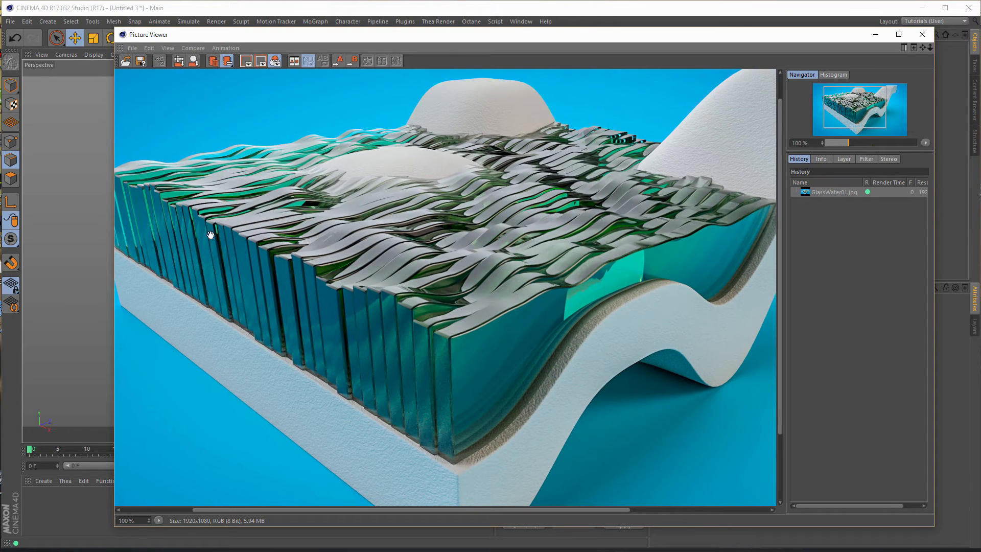
drag(450, 250, 384, 243)
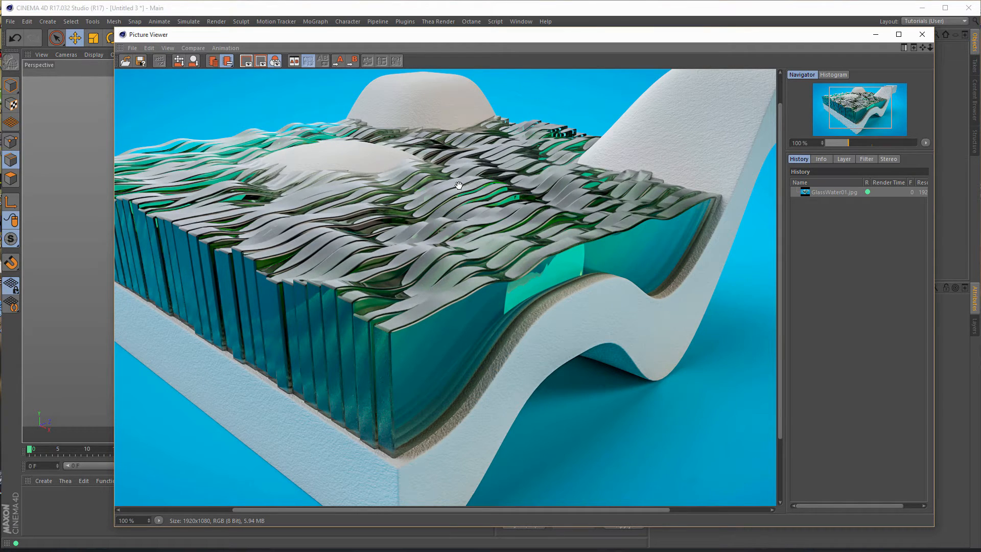
drag(455, 208, 502, 189)
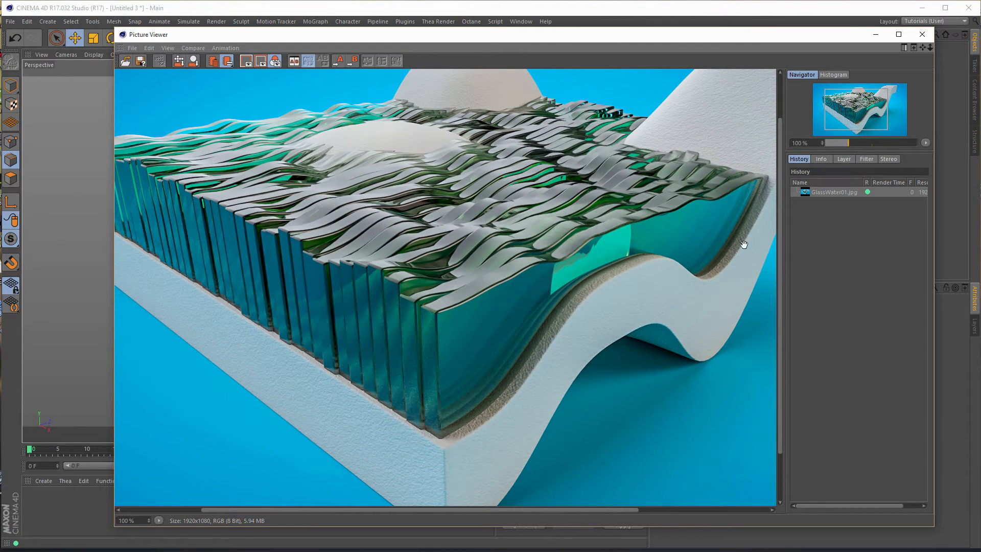
click(931, 39)
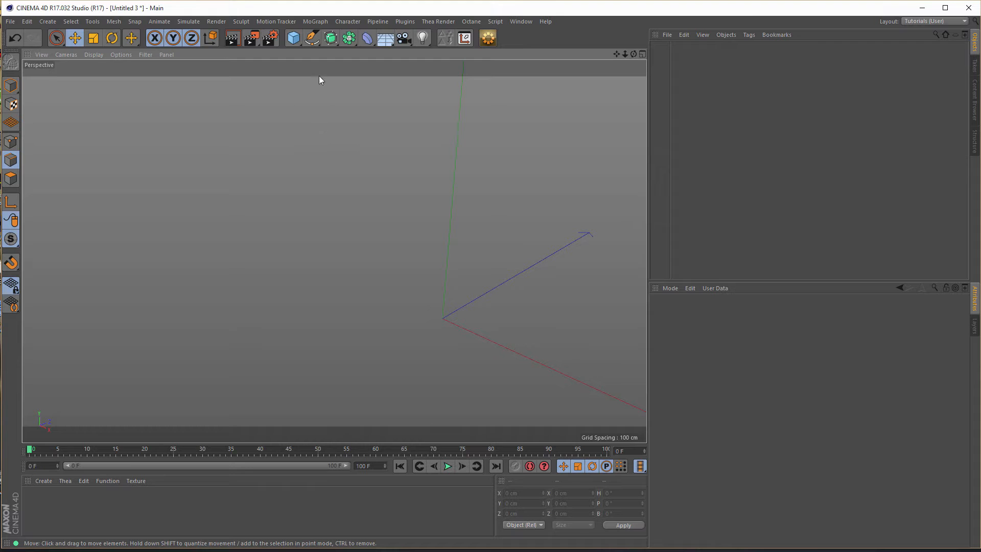
- Add a plane primitive and set both its width segments and height segments to 10
click(295, 39)
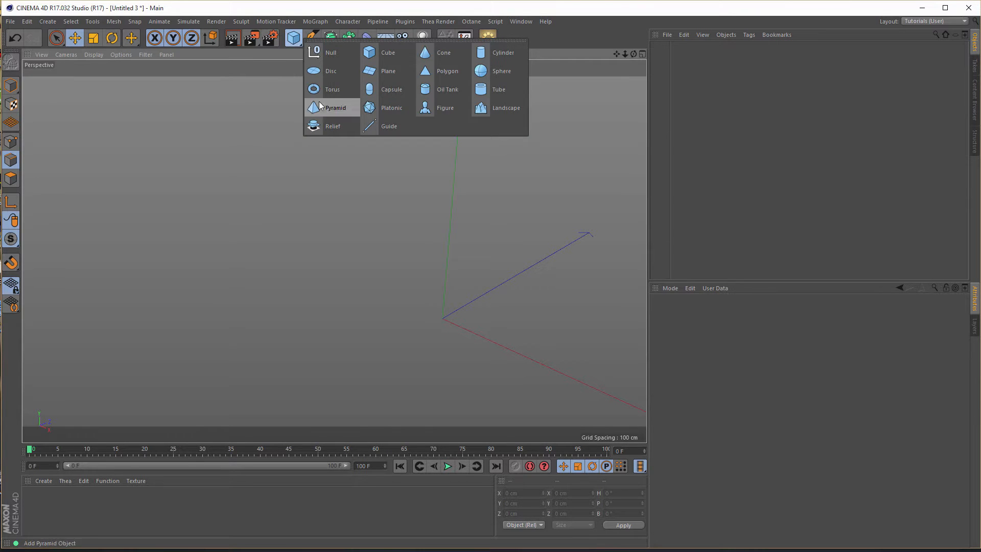
click(391, 71)
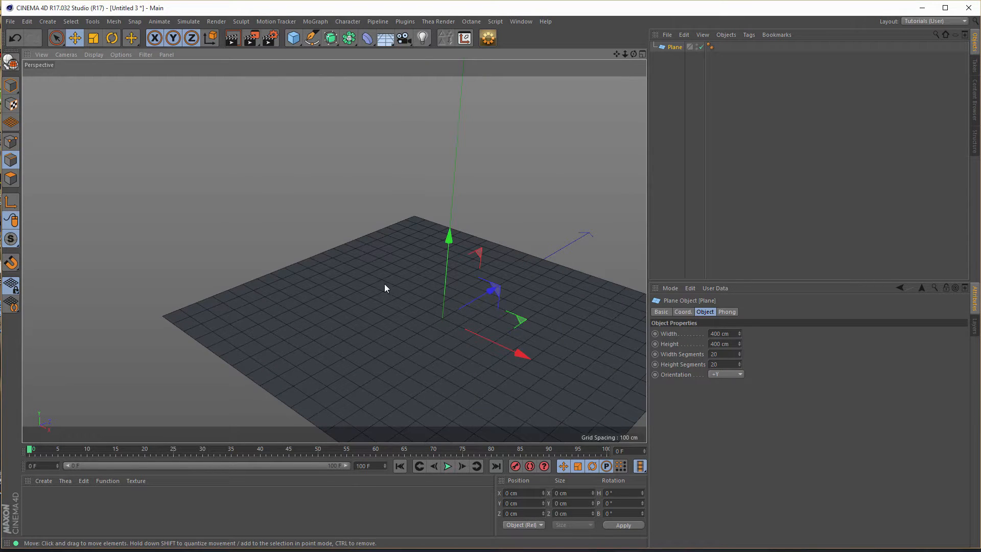
alt+middle_drag(384, 284, 279, 198)
alt+drag(279, 199, 353, 228)
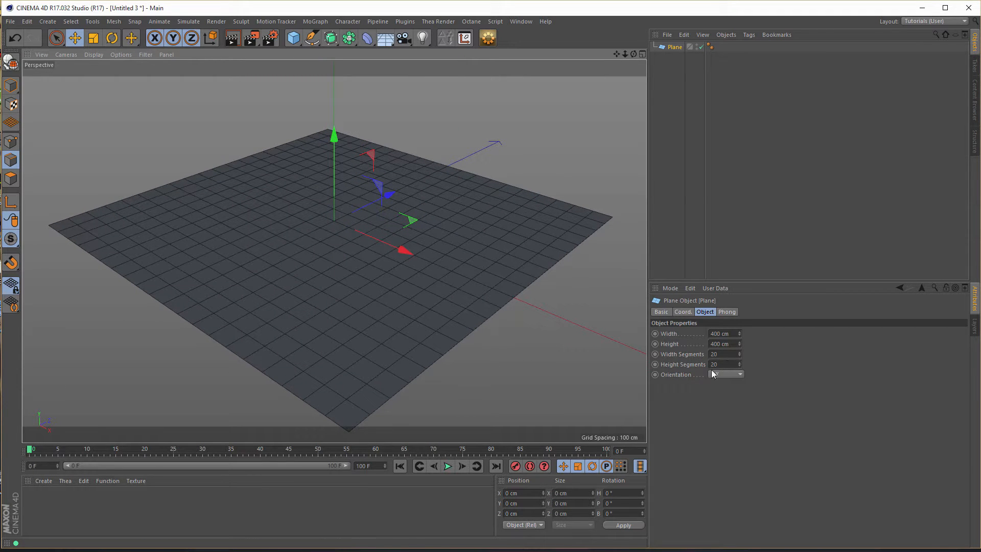
drag(721, 355, 667, 374)
text(10)
key(Tab)
text(10)
key(Return)
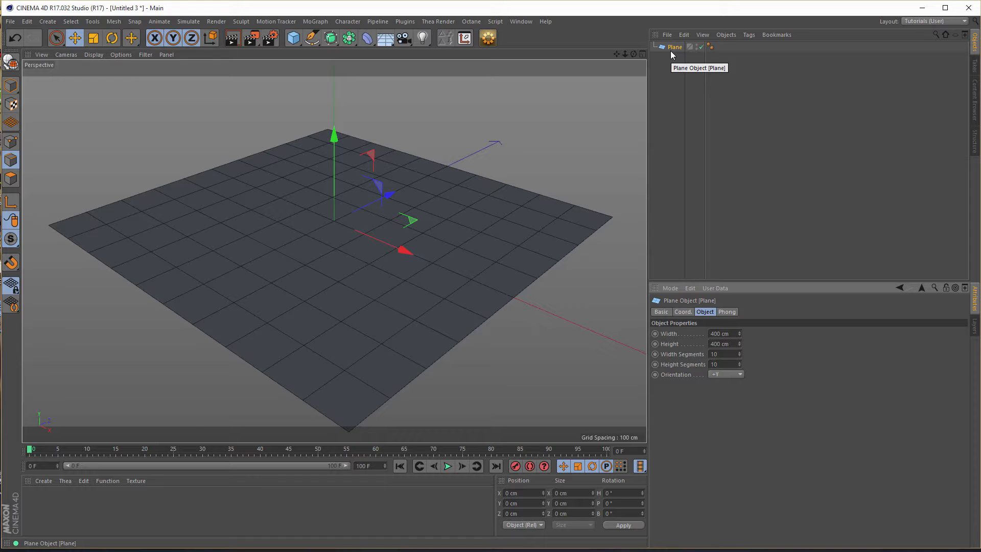
- Make the plane editable and activate Live Selection in polygon mode
key(c)
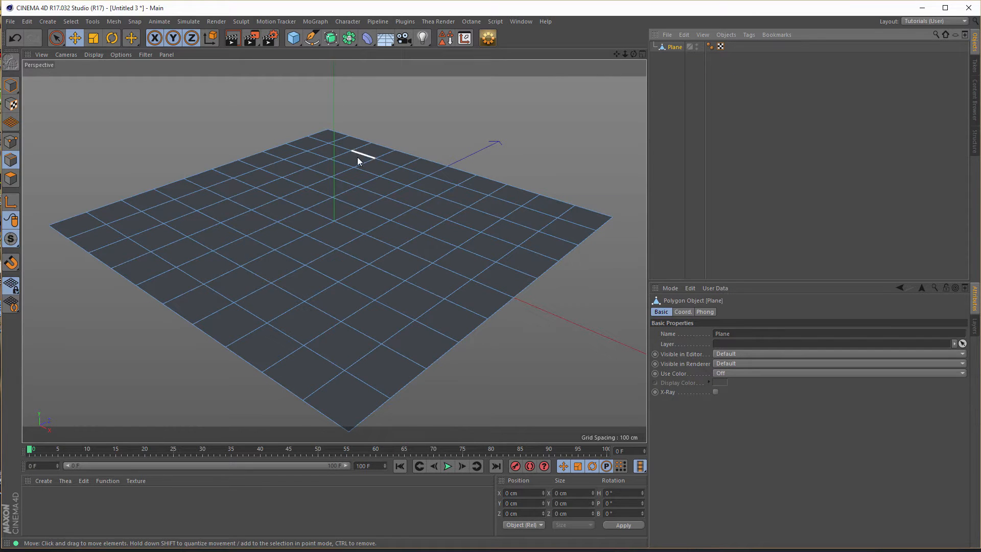
click(16, 180)
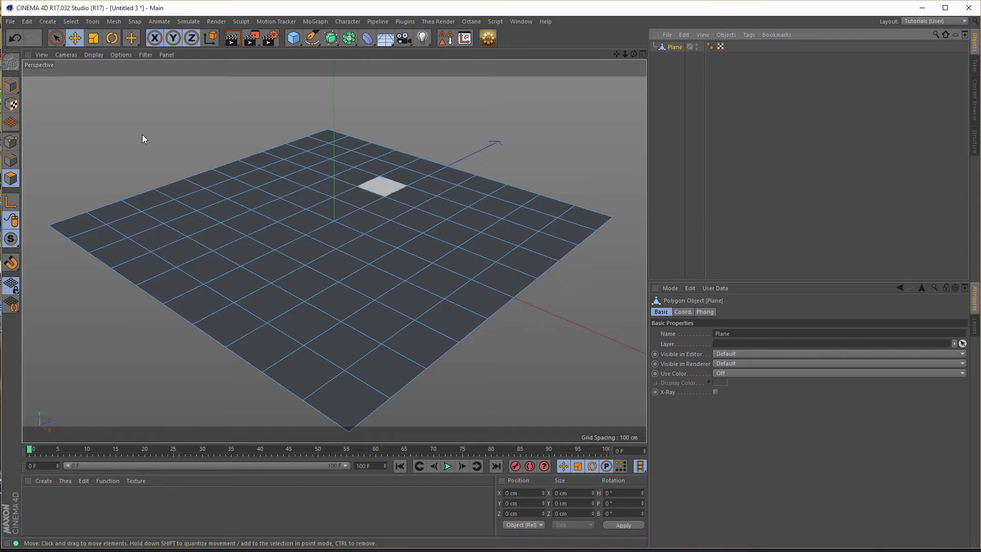
click(56, 37)
click(81, 53)
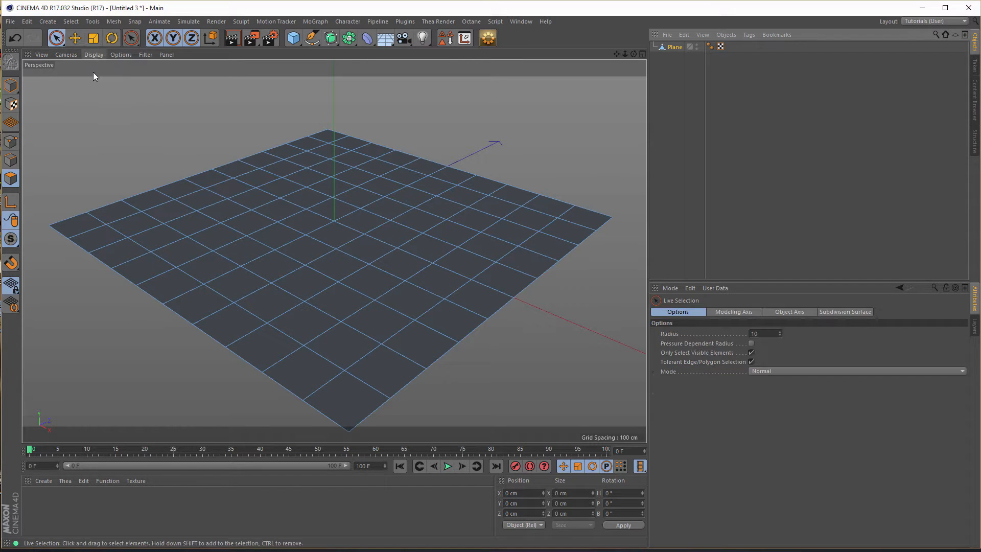
- Select the four polygons at the plane's +X/+Z corner and raise them about 45 cm
click(557, 219)
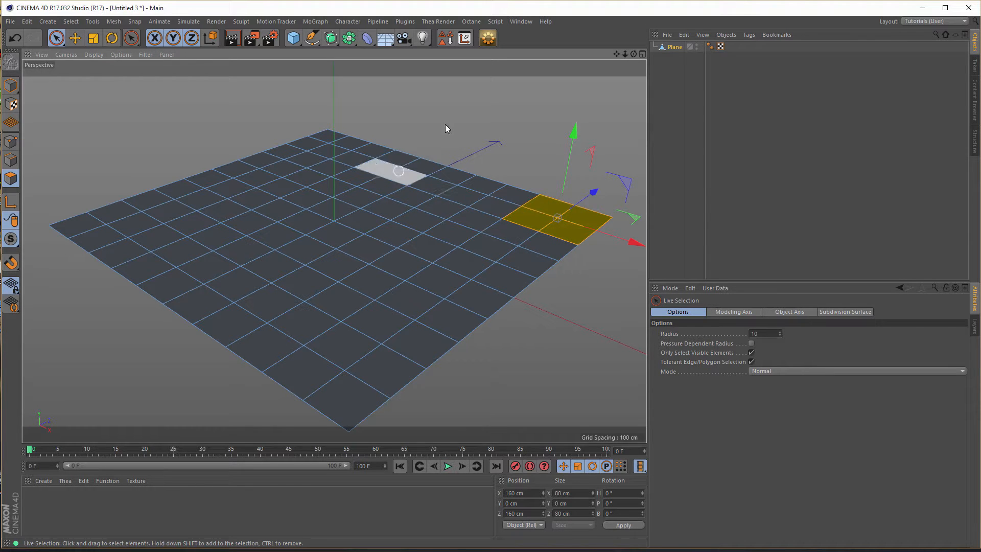
drag(575, 131, 578, 92)
alt+drag(511, 158, 455, 220)
drag(526, 121, 517, 123)
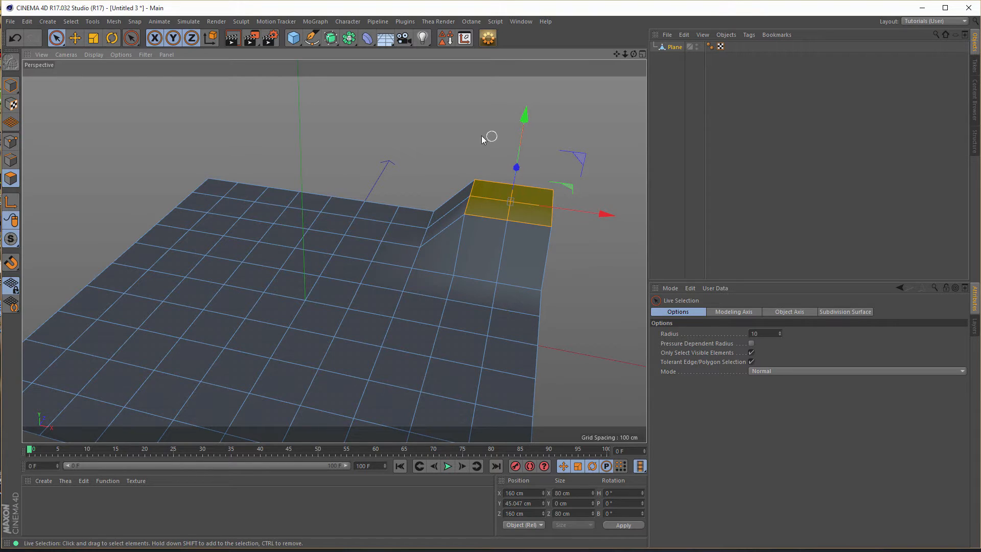
- Grow the corner selection by one ring of polygons and raise it about another 29 cm
click(71, 22)
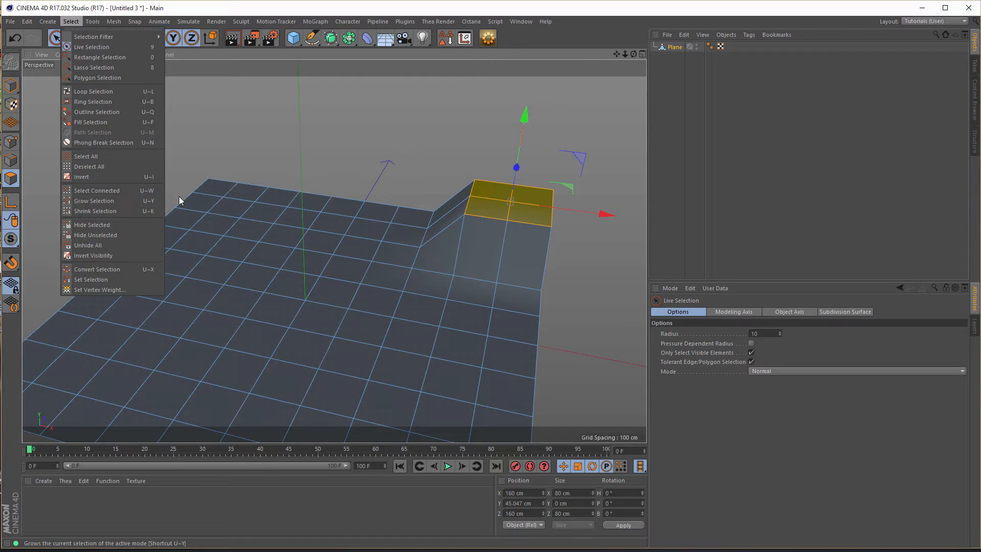
click(536, 37)
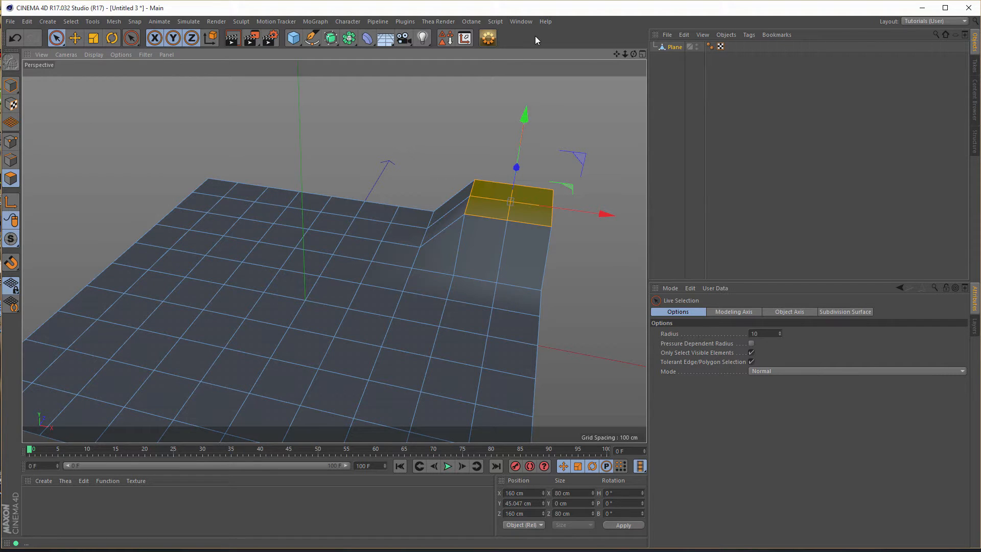
key(u)
key(g)
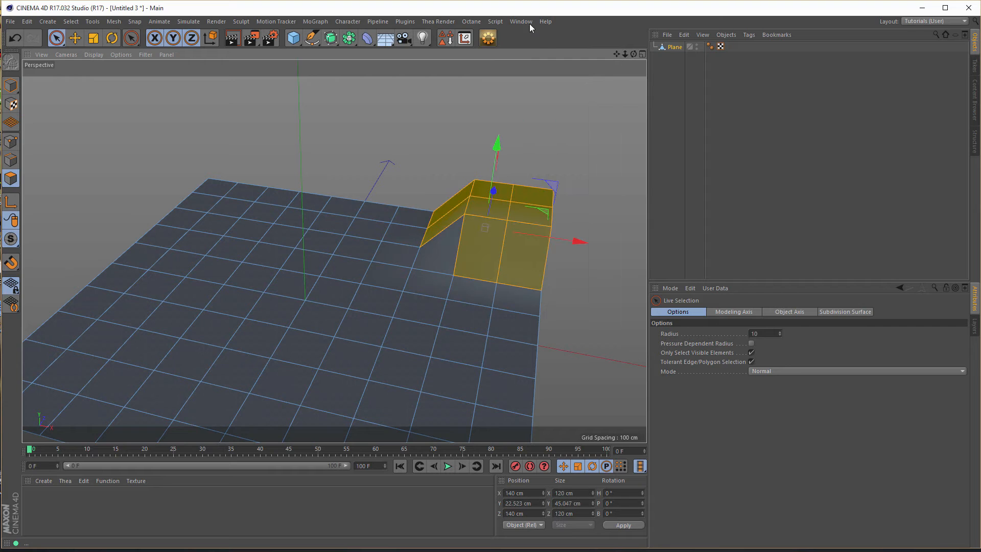
shift+click(453, 249)
drag(499, 145, 501, 117)
alt+drag(456, 204, 457, 231)
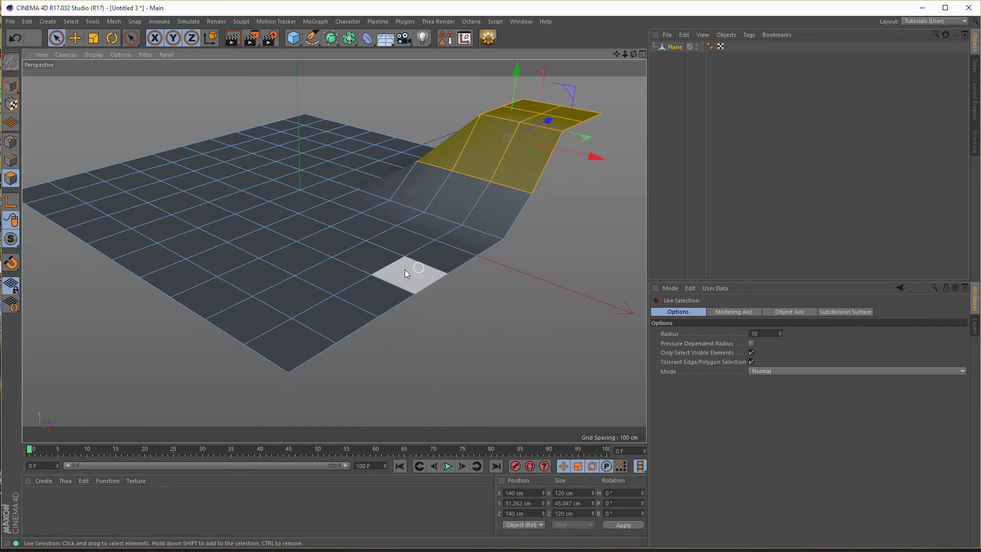
- Select two adjacent polygons along the plane's +X edge, near the front corner, and raise them about 41 cm
drag(411, 268, 390, 283)
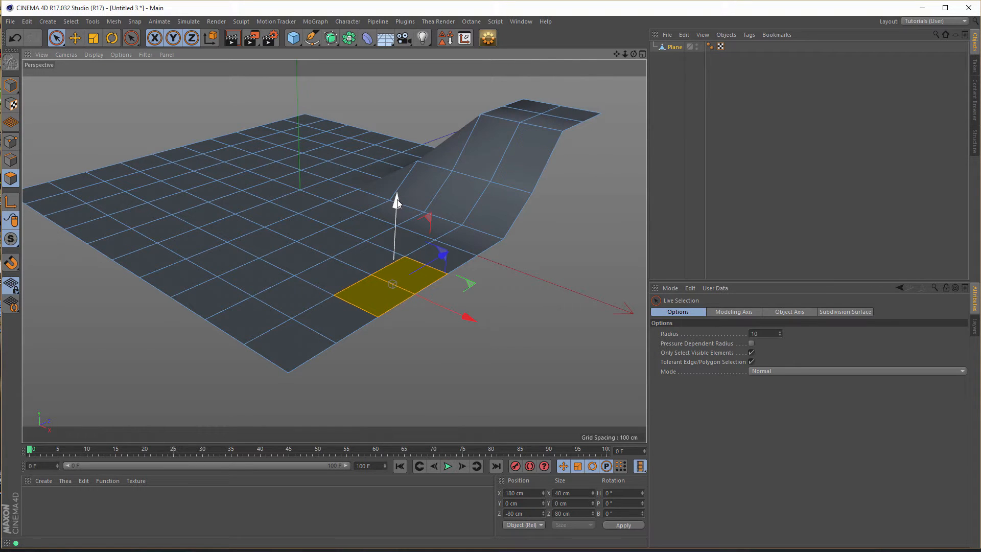
drag(397, 203, 401, 145)
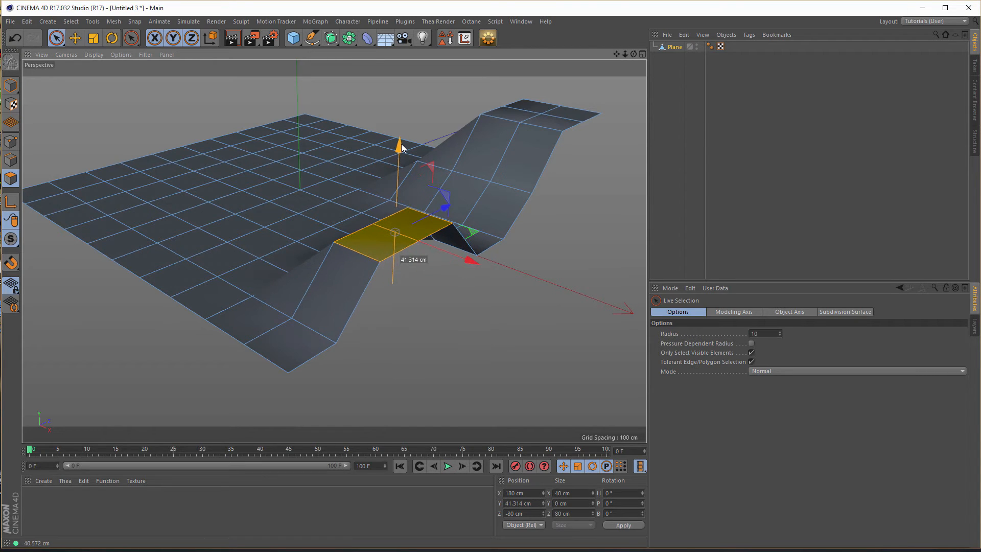
alt+drag(354, 179, 361, 182)
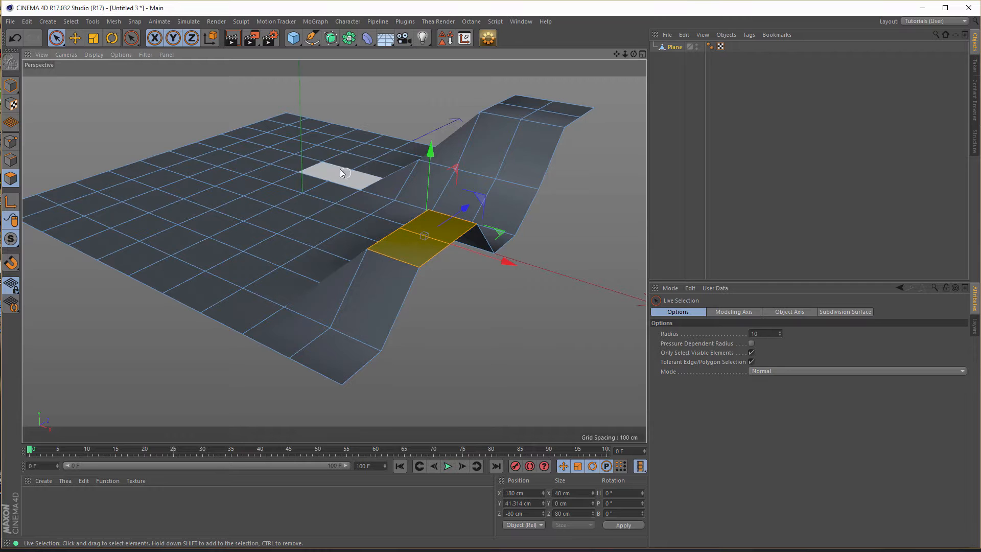
- Build a stepped hill at the -X/+Z corner by raising its four polygons about 35 cm, growing the selection and lifting it further
mouse_move(314, 139)
alt+mouse_down()
mouse_move(317, 158)
mouse_move(306, 179)
mouse_move(298, 176)
alt+mouse_up()
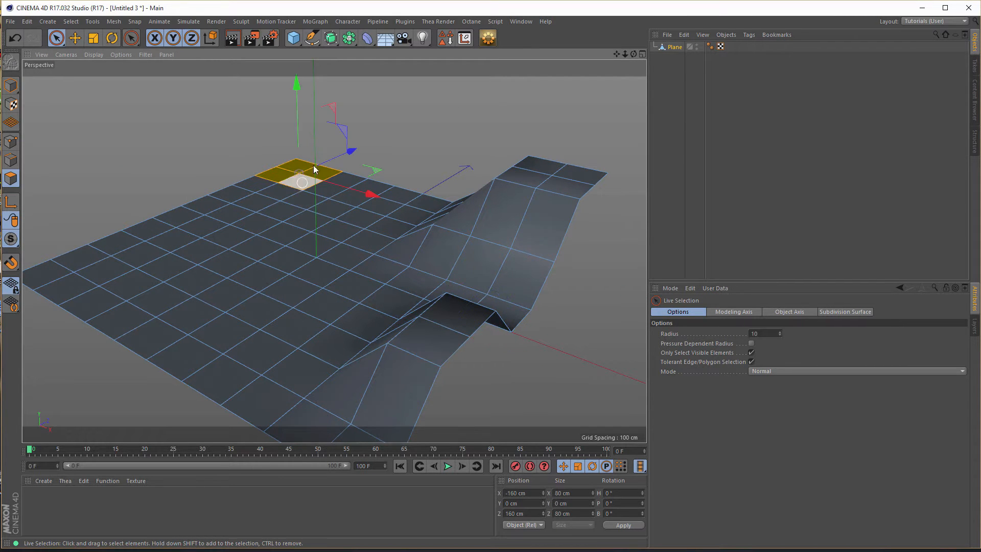
drag(301, 88, 300, 69)
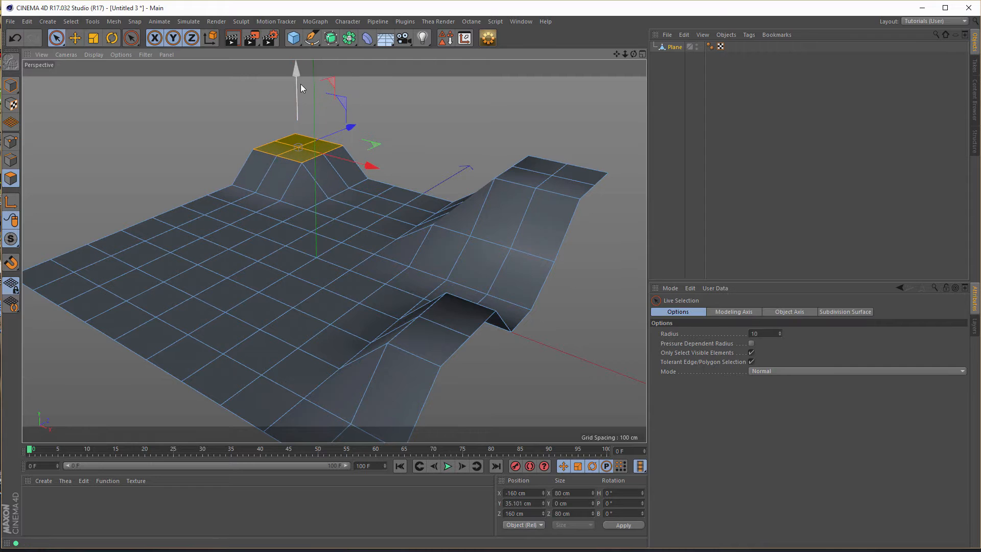
key(u)
key(g)
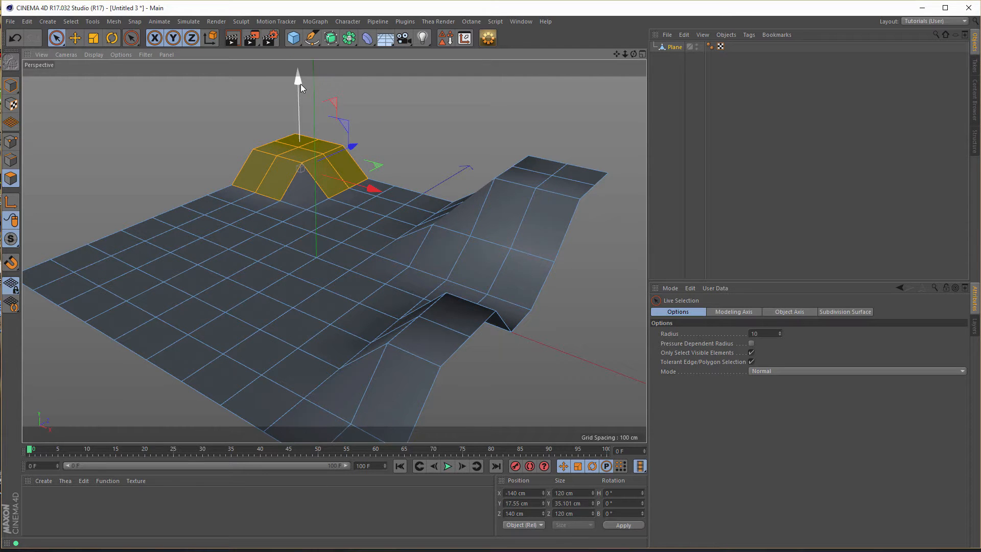
drag(300, 84, 300, 56)
alt+middle_drag(305, 168, 317, 221)
alt+drag(309, 192, 442, 186)
click(389, 189)
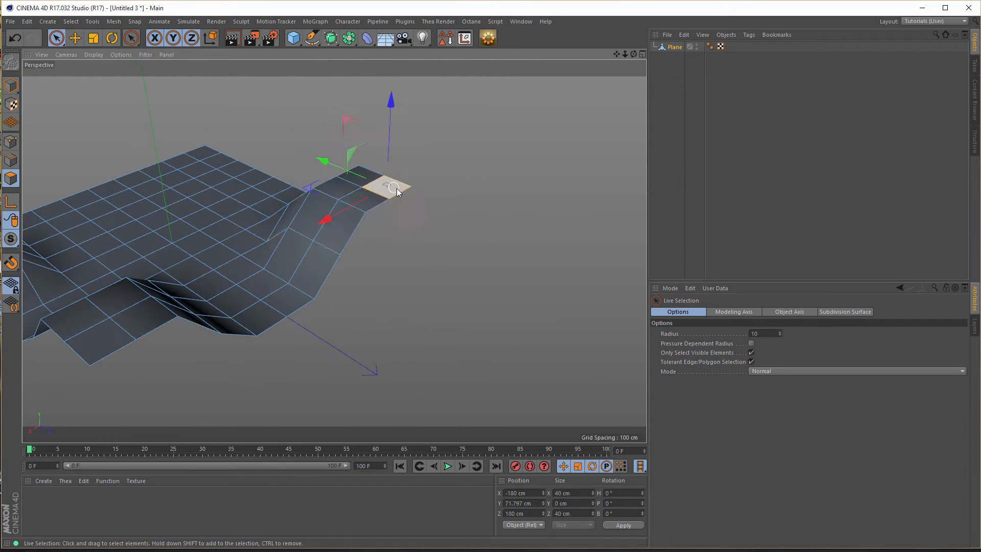
drag(394, 102, 345, 239)
- Build a hill near the plane's middle by raising four polygons about 36 cm, growing the selection and raising it about 40 cm more
drag(281, 287, 256, 280)
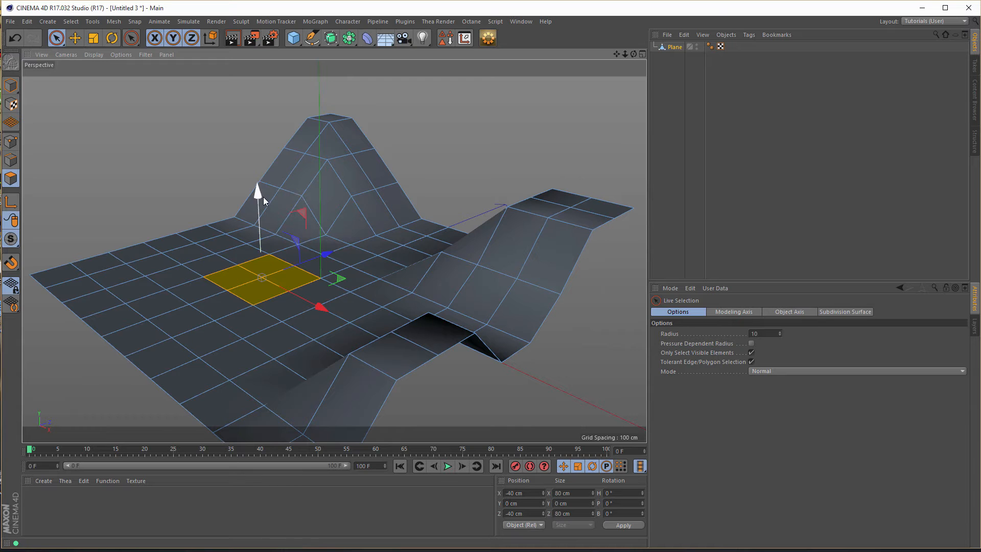
drag(263, 196, 262, 156)
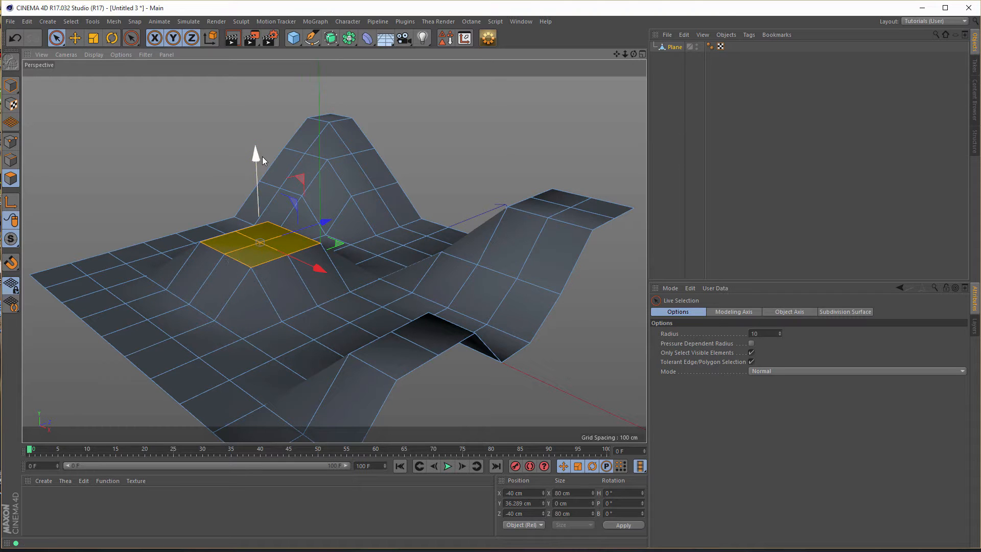
key(u)
key(g)
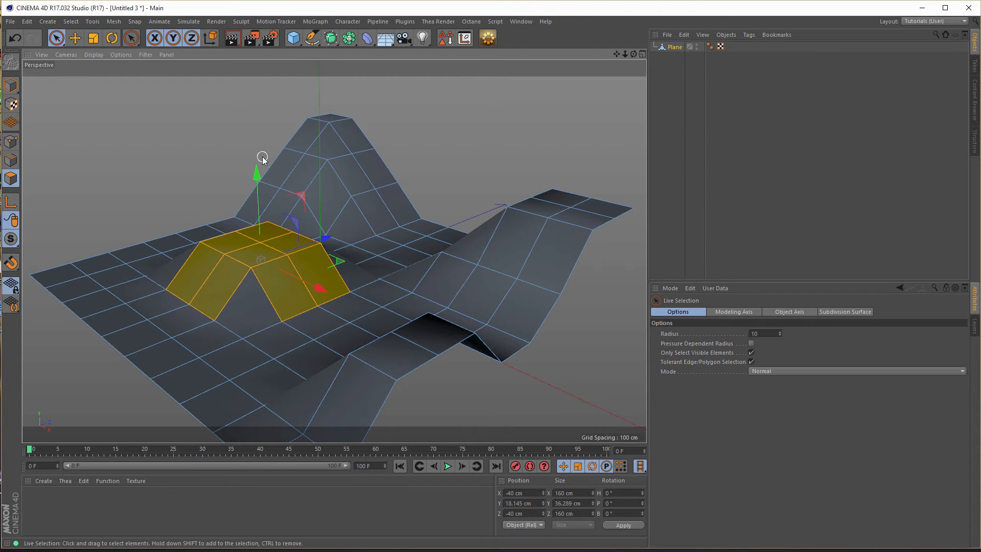
drag(257, 172, 260, 129)
key(e)
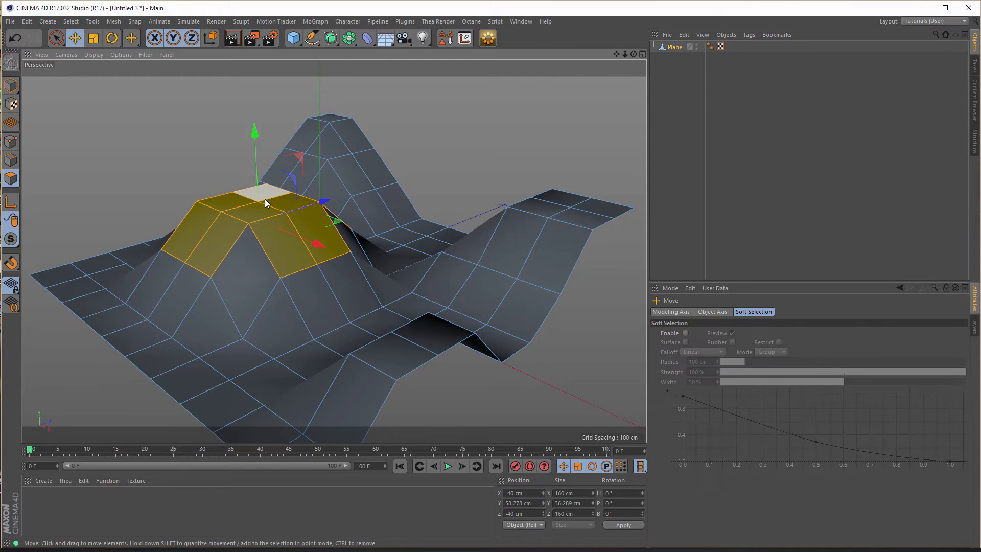
- Raise the central point on top of the middle hill to about 101 cm in point mode, and return to polygon mode
click(11, 142)
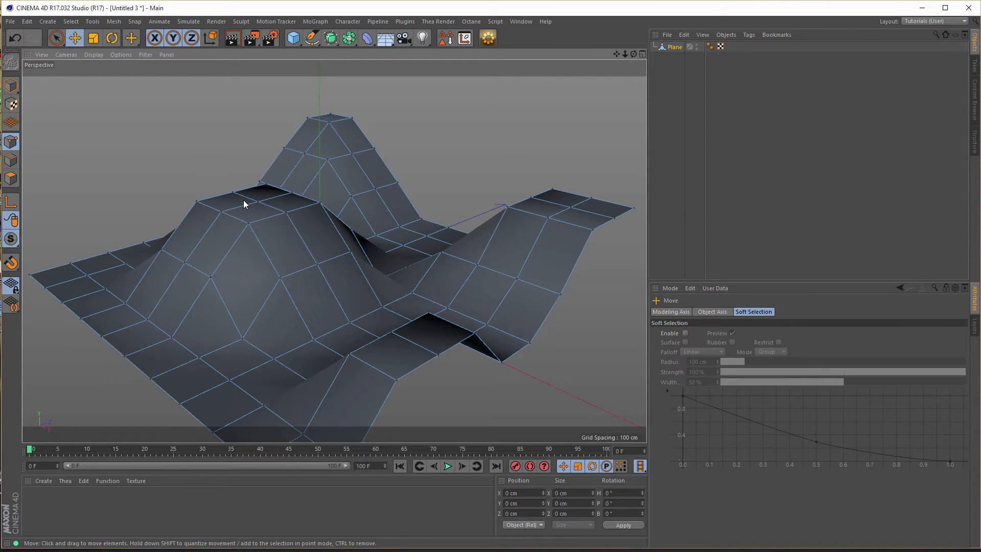
key(space)
click(255, 204)
drag(256, 115, 255, 85)
alt+drag(290, 228, 331, 263)
alt+drag(320, 268, 202, 289)
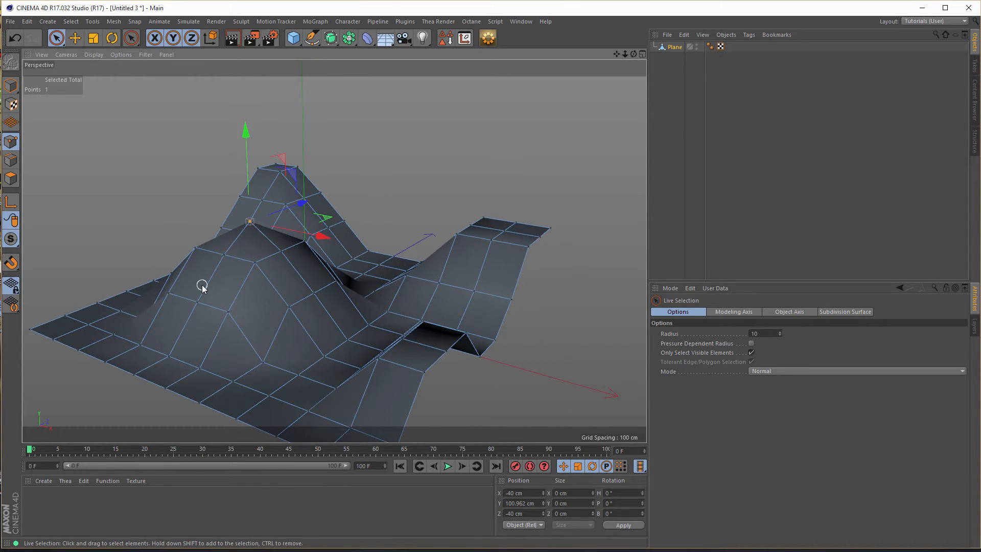
alt+drag(280, 322, 237, 323)
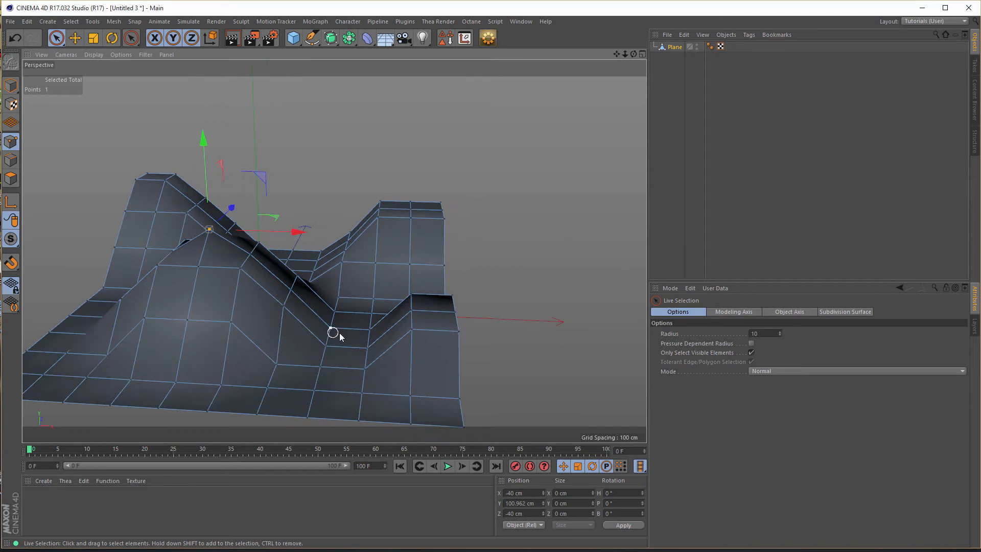
alt+drag(285, 322, 501, 235)
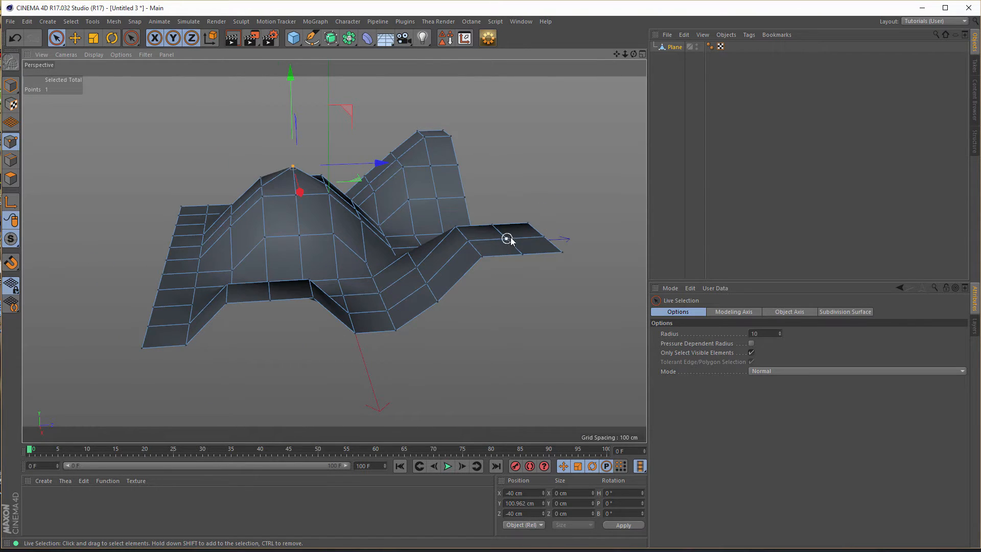
click(11, 178)
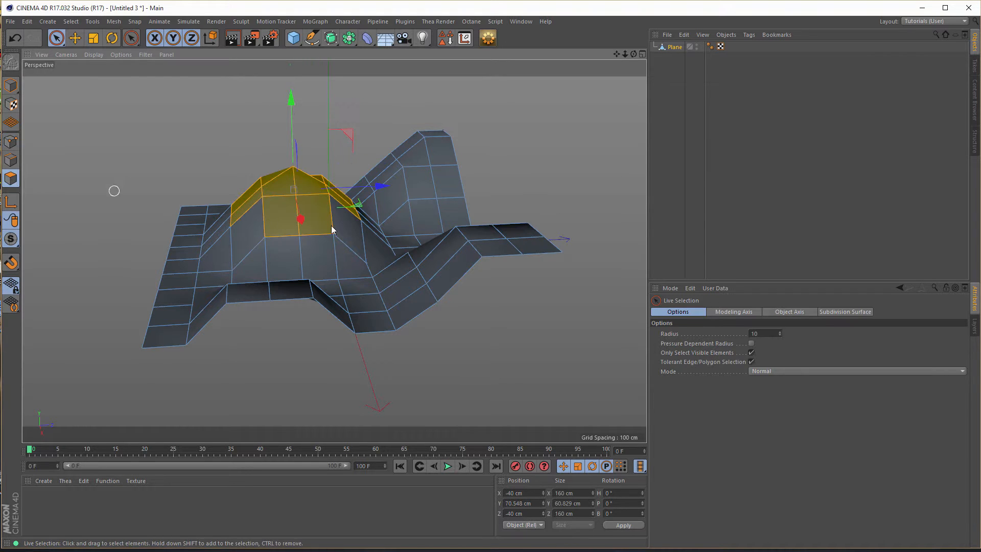
- Select the single polygon at the plane's raised +X/+Z corner and lift it about 36 cm
click(531, 246)
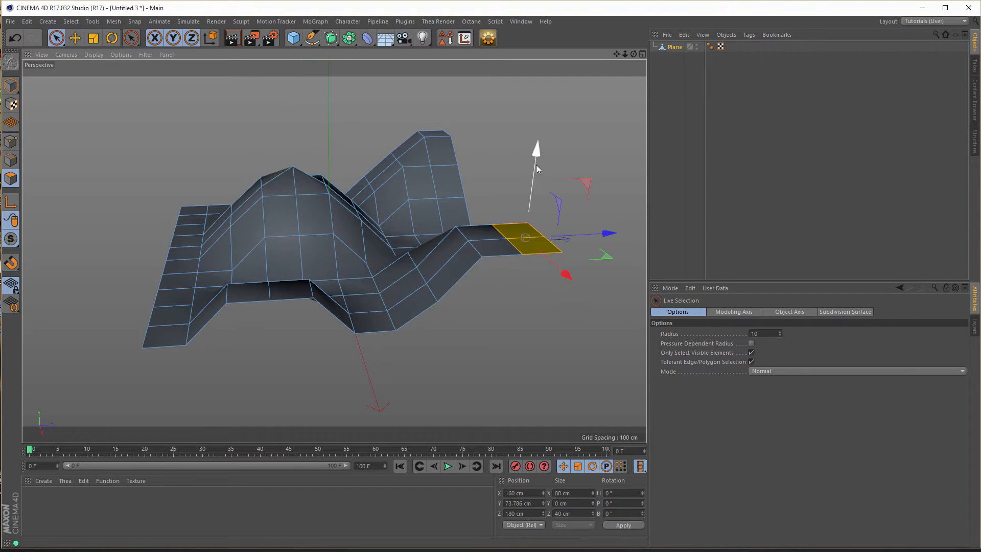
click(530, 247)
drag(545, 157, 555, 122)
alt+drag(430, 237, 367, 244)
scroll(362, 245, down, 1)
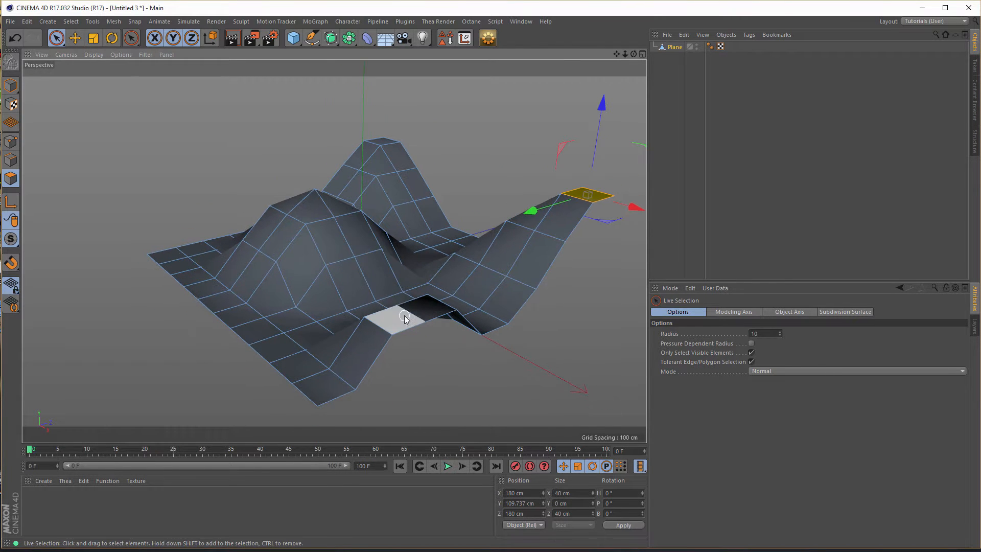
- Select all of the plane's polygons, extrude them with caps at 0 cm offset, and lower them 50 cm to give the surface thickness
click(673, 46)
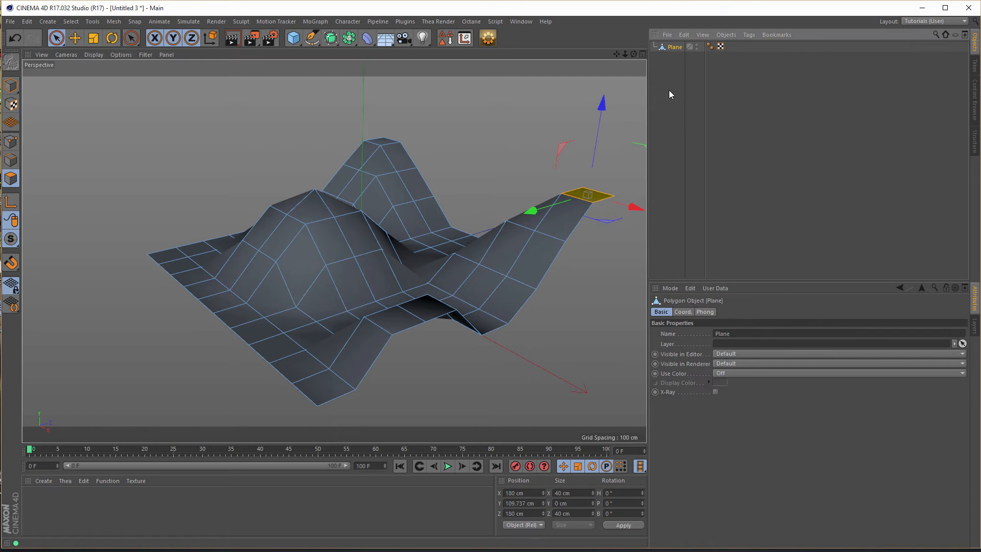
alt+middle_drag(376, 204, 325, 175)
alt+drag(312, 182, 296, 180)
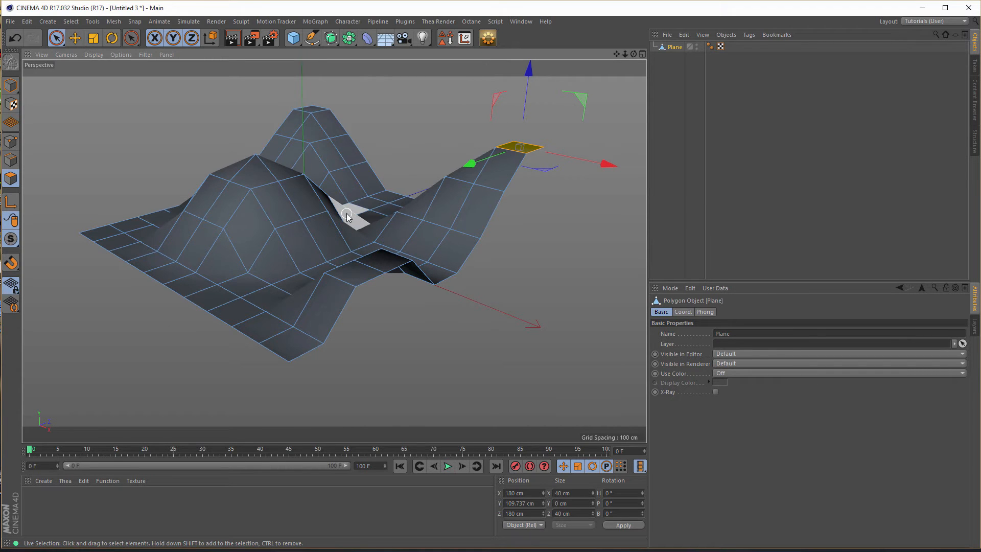
key(ctrl+a)
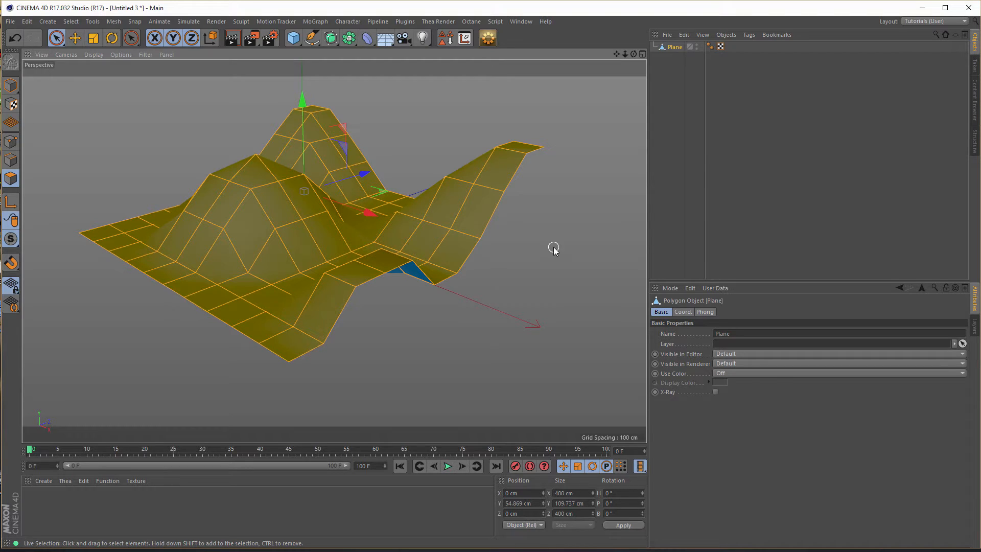
key(d)
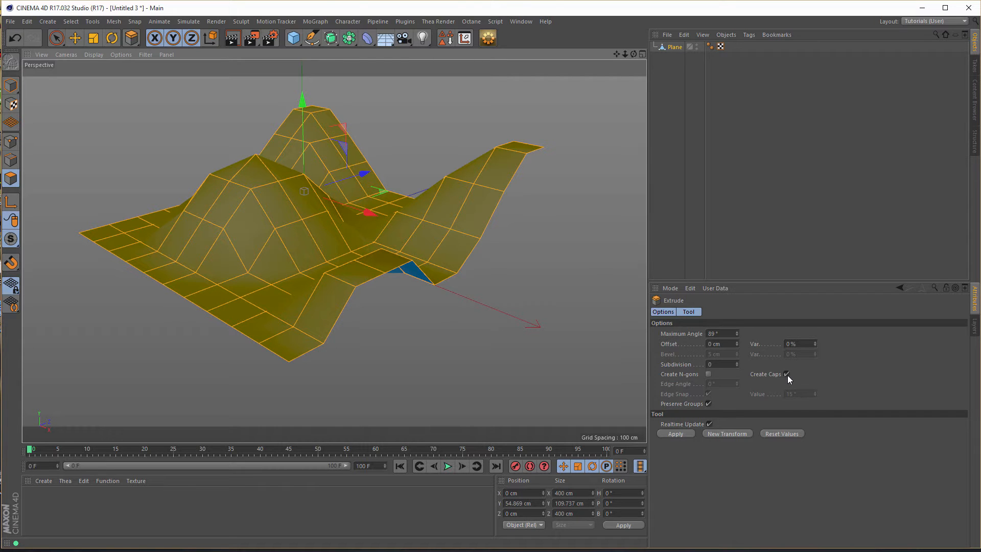
click(673, 433)
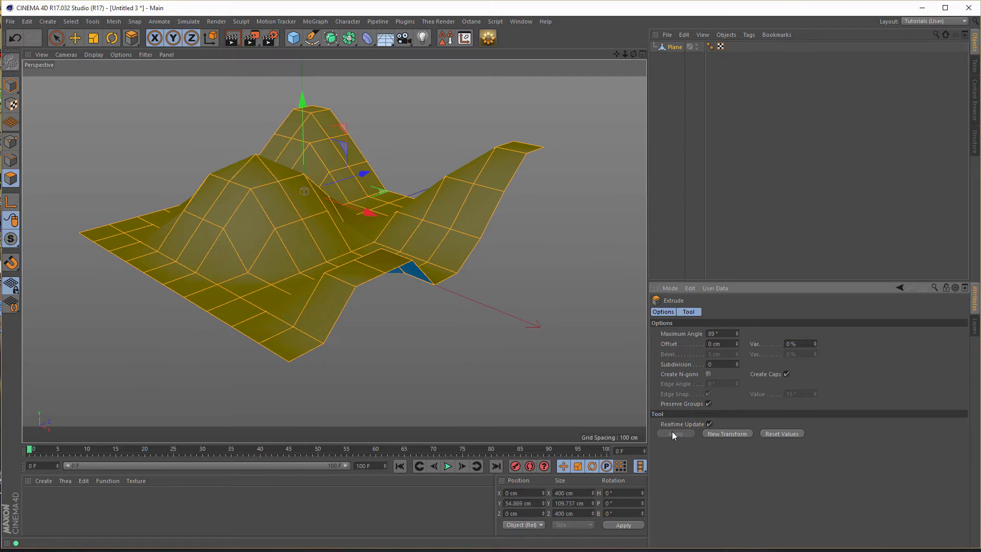
drag(305, 102, 298, 143)
alt+drag(383, 252, 369, 271)
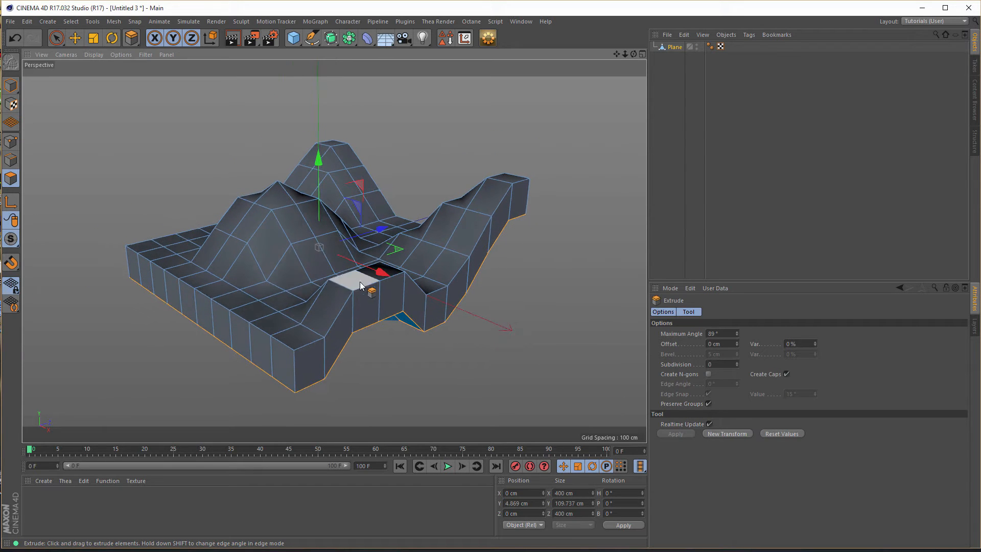
- Return to model mode and place the Plane object under a Subdivision Surface to smooth it
click(10, 85)
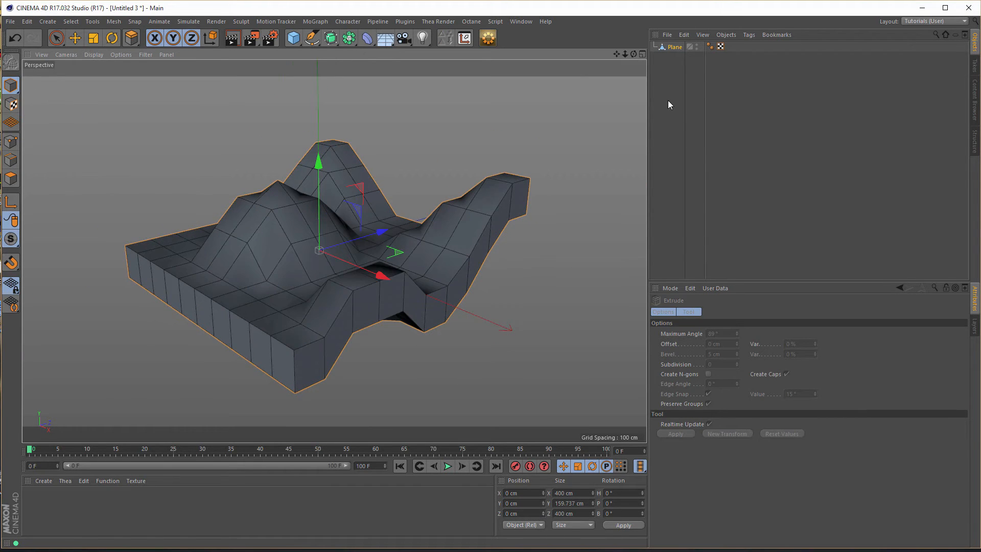
click(676, 47)
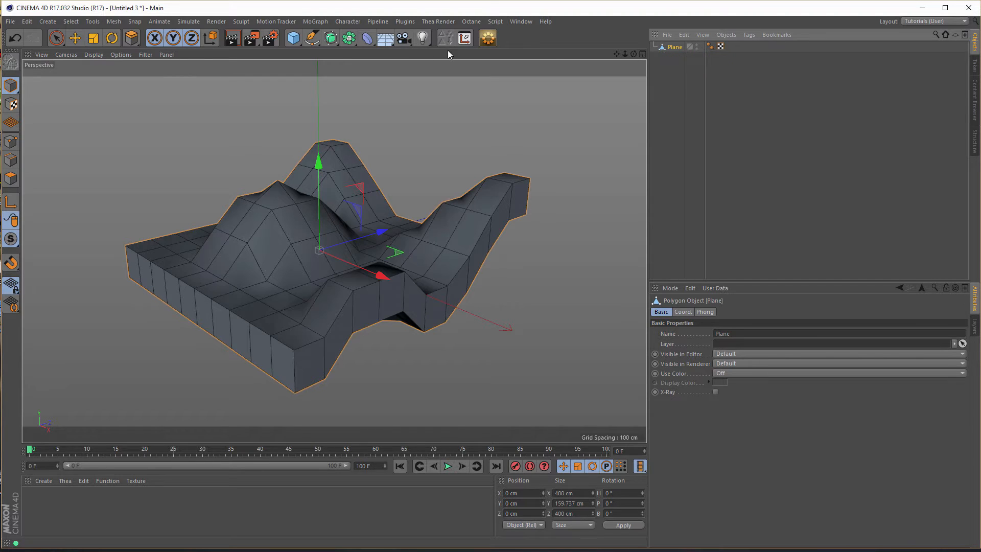
alt+click(331, 38)
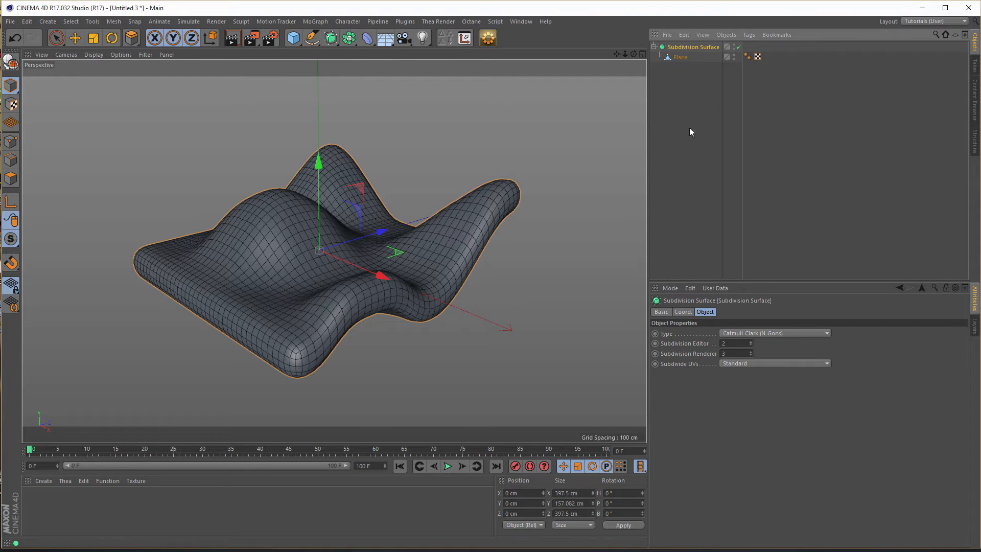
alt+drag(407, 239, 388, 236)
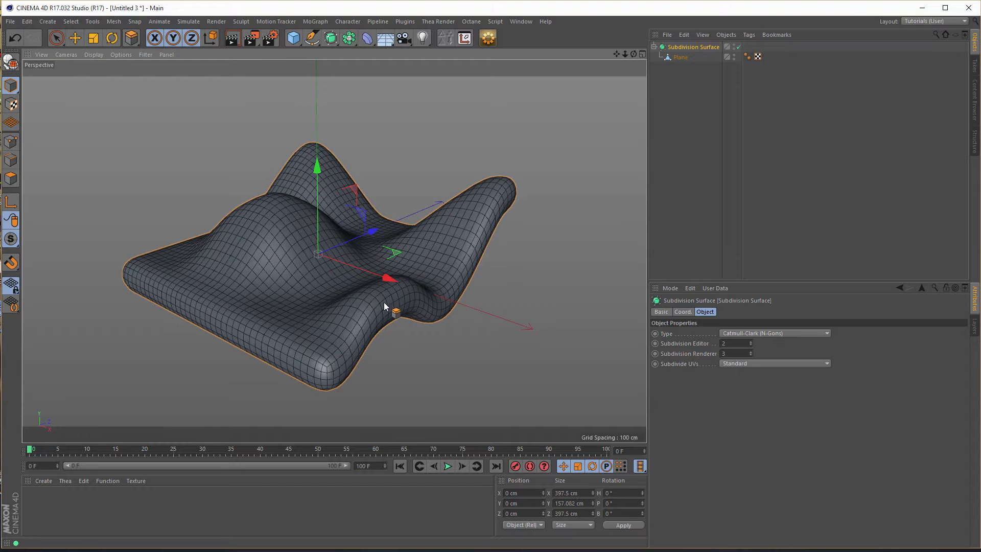
alt+right_drag(389, 300, 408, 295)
alt+drag(408, 295, 412, 272)
alt+right_drag(391, 278, 402, 277)
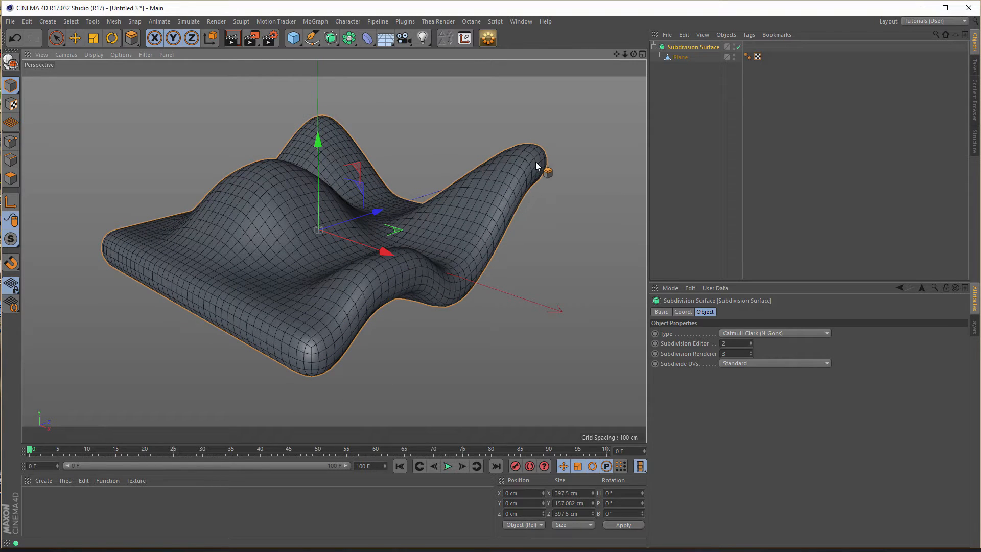
- Disable the Subdivision Surface and select the Plane object
click(739, 46)
click(682, 59)
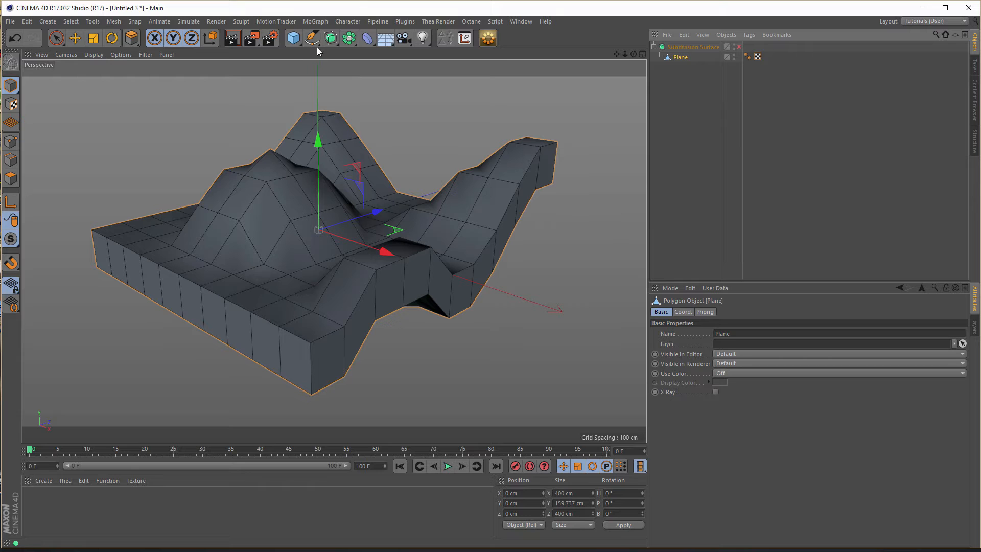
click(367, 39)
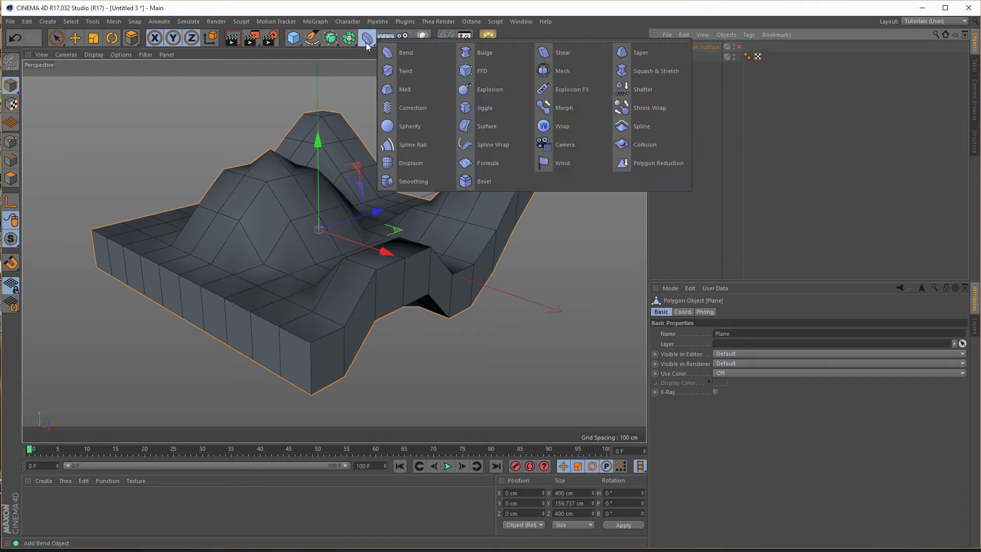
click(606, 11)
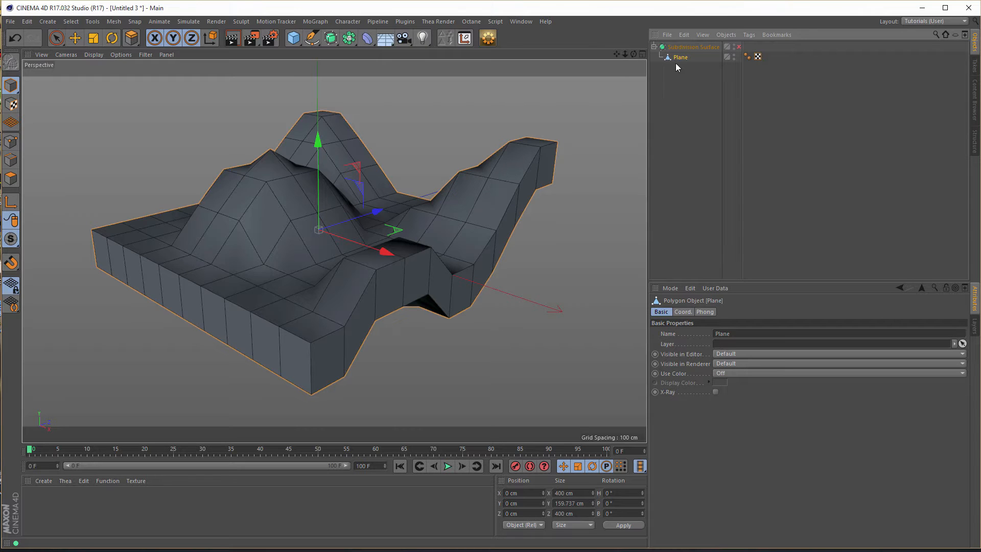
drag(680, 58, 576, 195)
- In edge mode, loop-select the upper and lower outer border edges of the thickened plane
click(14, 159)
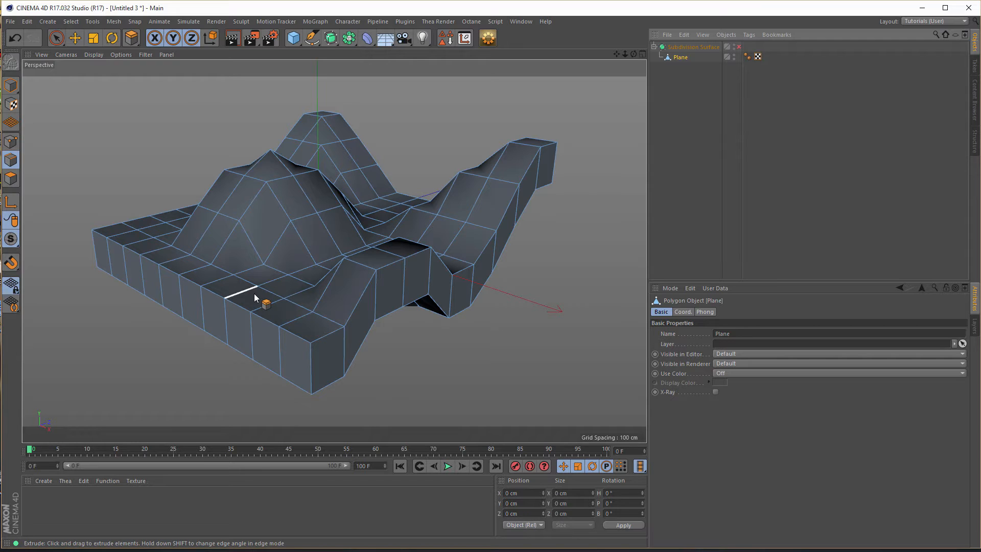
key(u)
key(l)
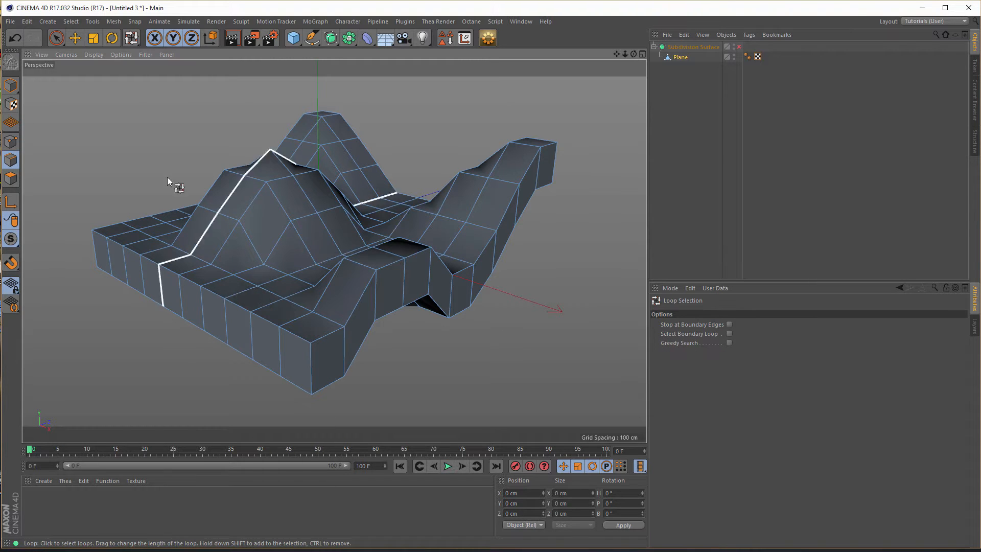
click(72, 21)
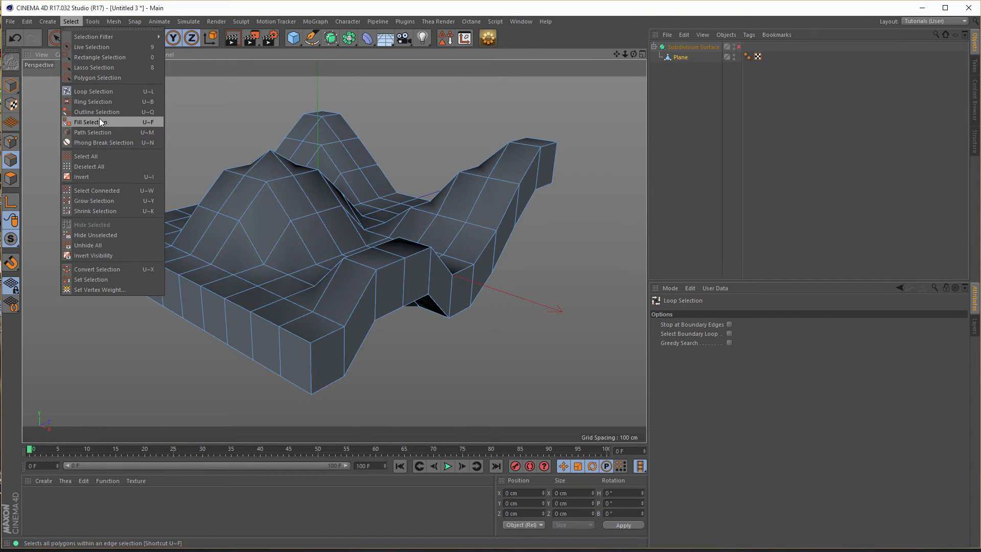
click(539, 9)
click(313, 338)
alt+drag(430, 382, 354, 338)
shift+click(311, 383)
- Add the vertical edges at the slab's four corners to the border loop selection using Live Selection
key(9)
click(307, 364)
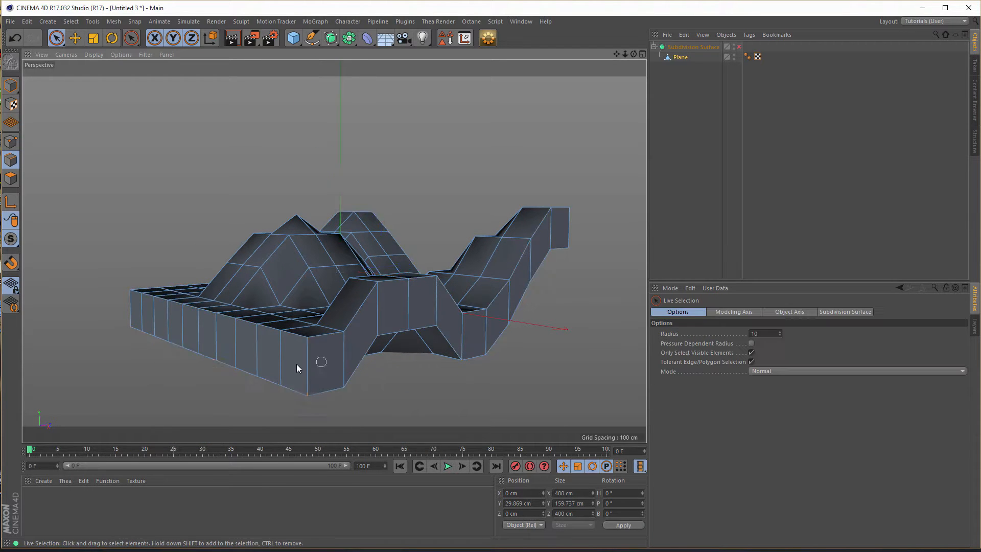
key(ctrl+z)
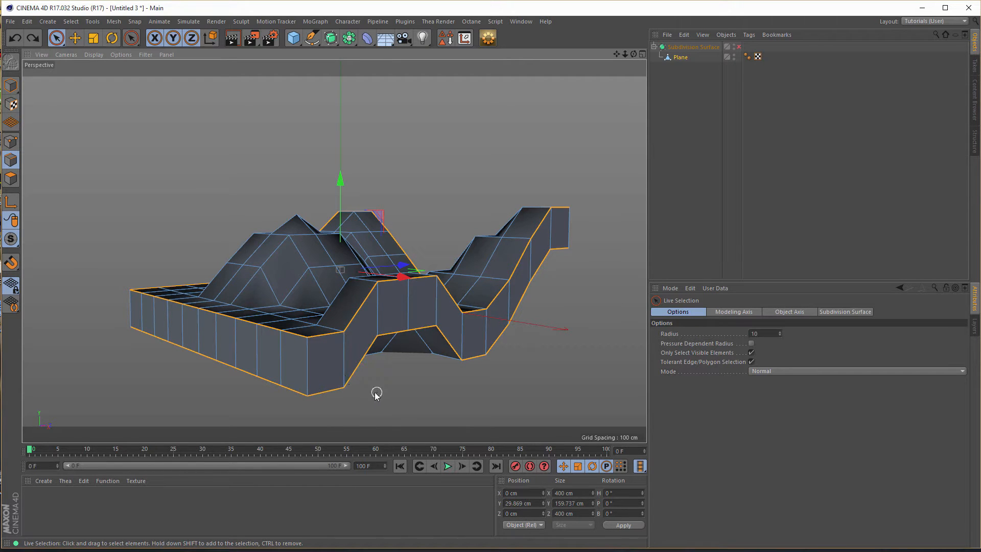
click(307, 373)
alt+drag(328, 386, 552, 317)
click(508, 265)
alt+right_drag(427, 294, 598, 289)
shift+click(341, 316)
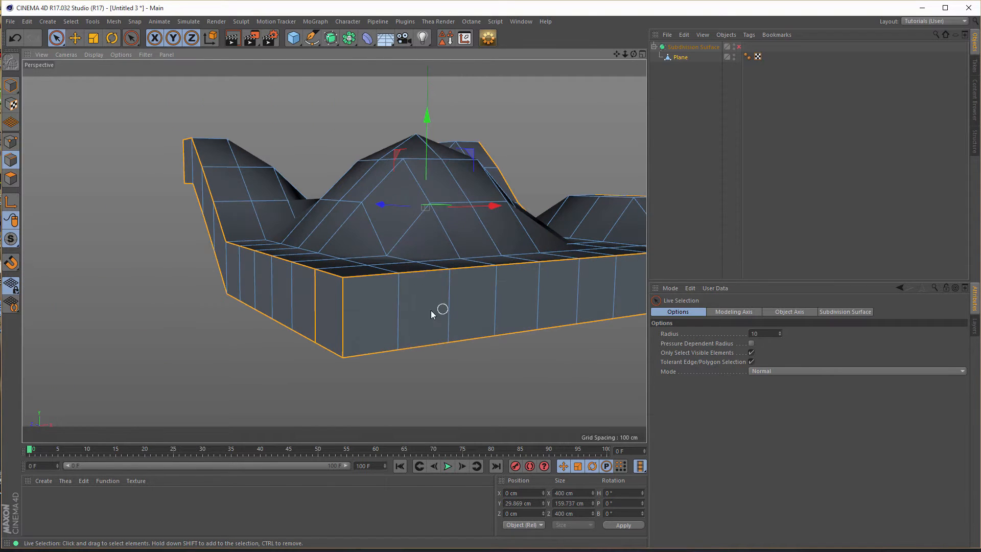
alt+right_drag(449, 307, 313, 320)
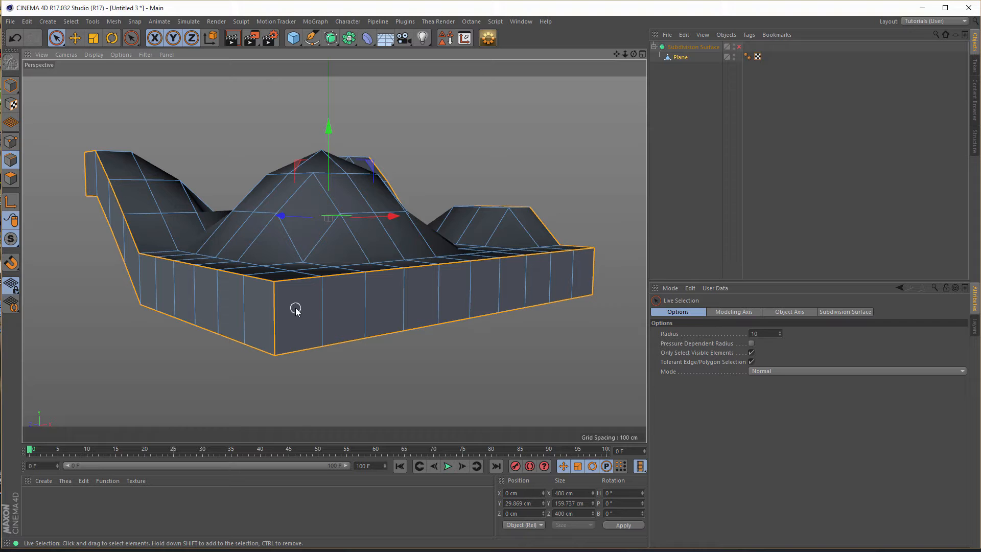
alt+drag(372, 307, 403, 184)
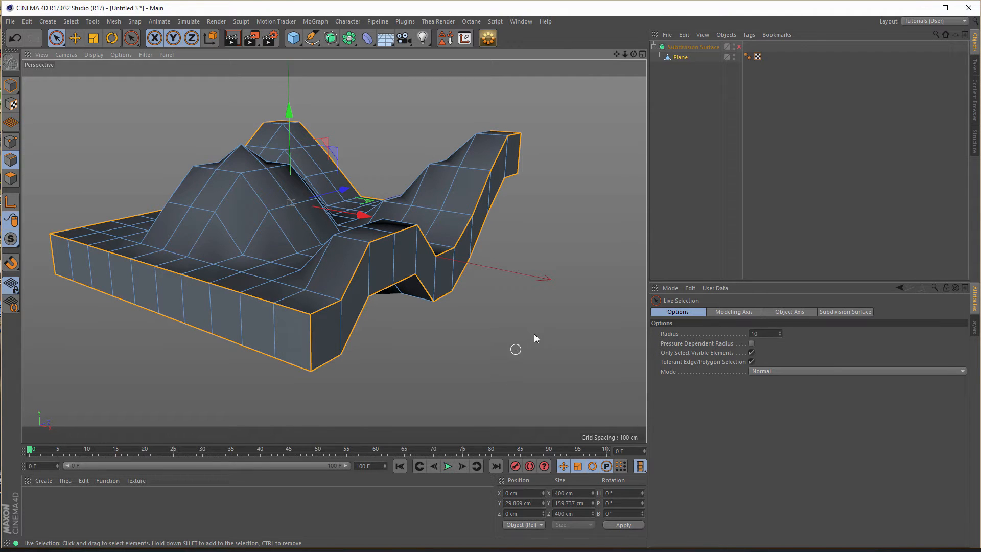
- Try to bevel the selected border and corner edges with a 2.9 cm chamfer offset
right_click(550, 285)
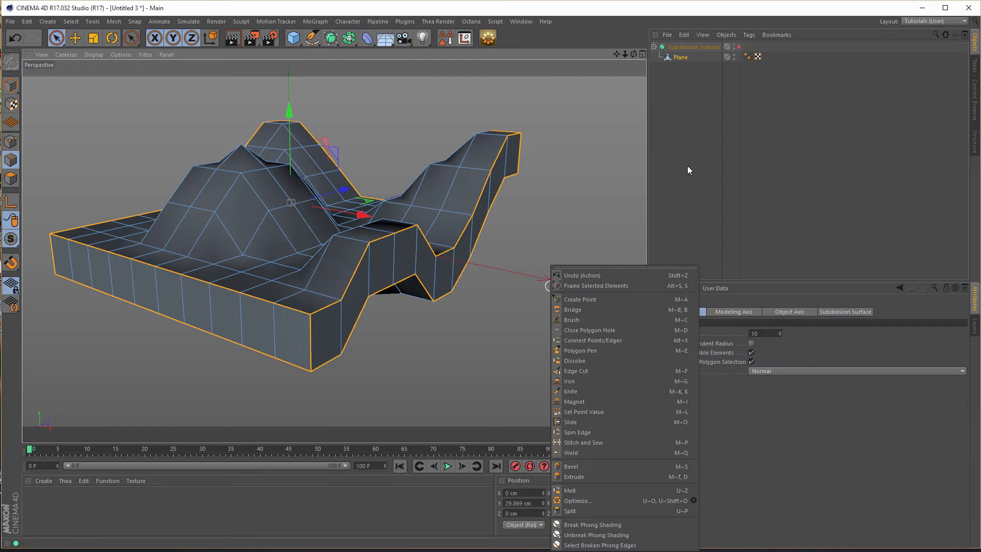
click(635, 21)
key(m)
key(s)
mouse_move(477, 351)
mouse_down()
mouse_move(511, 351)
mouse_move(484, 352)
mouse_up()
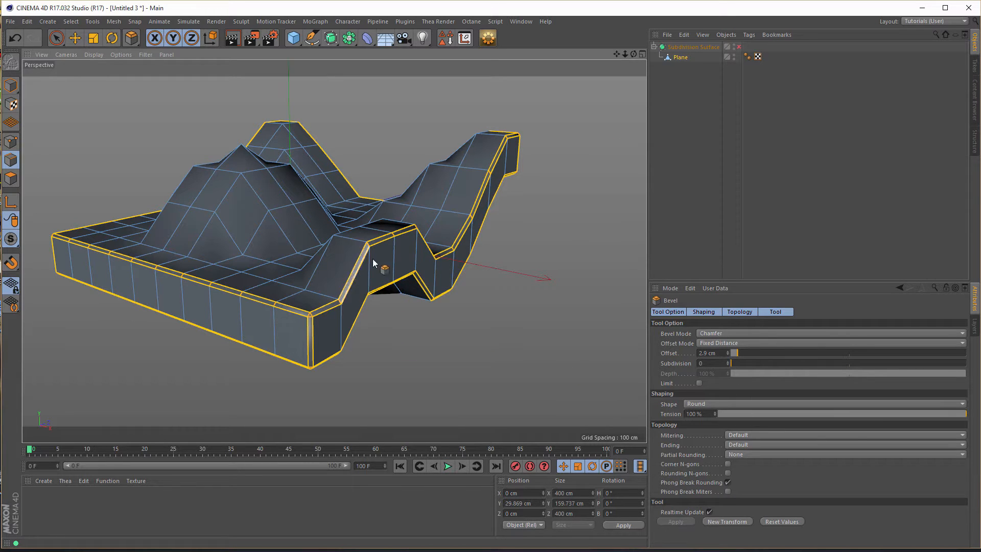
key(ctrl+z)
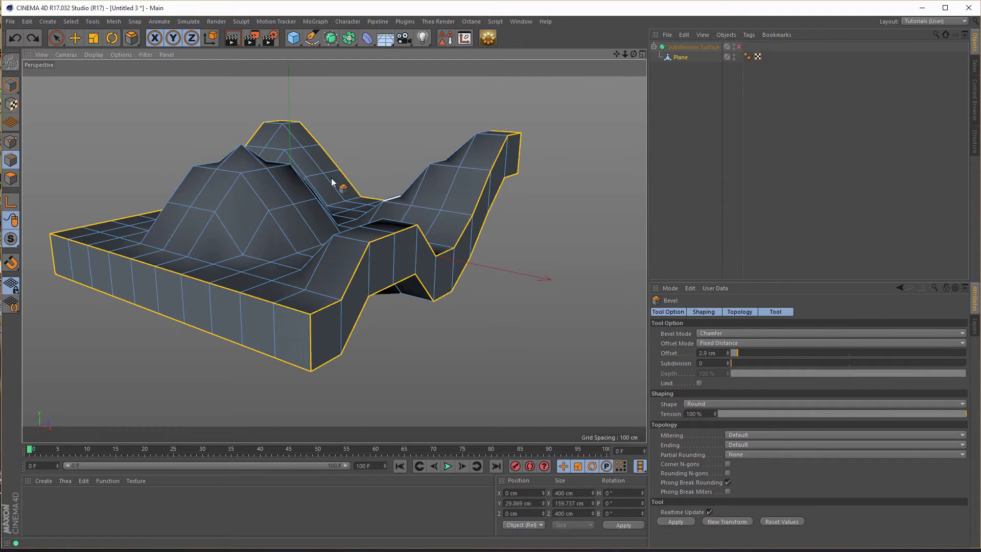
- Store the selected border and corner edges of the Plane as a saved edge selection with Set Selection
click(678, 59)
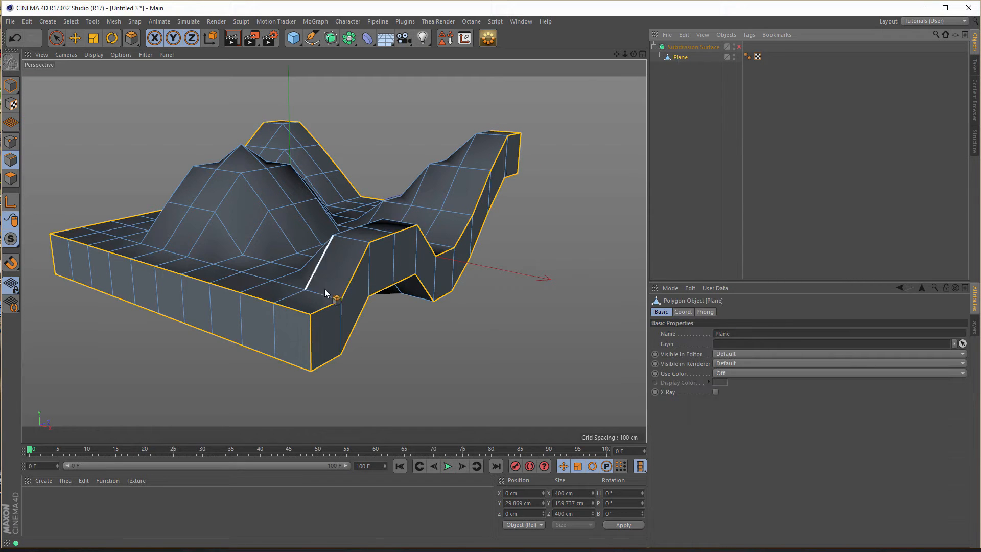
alt+middle_drag(340, 291, 329, 311)
alt+drag(328, 311, 393, 281)
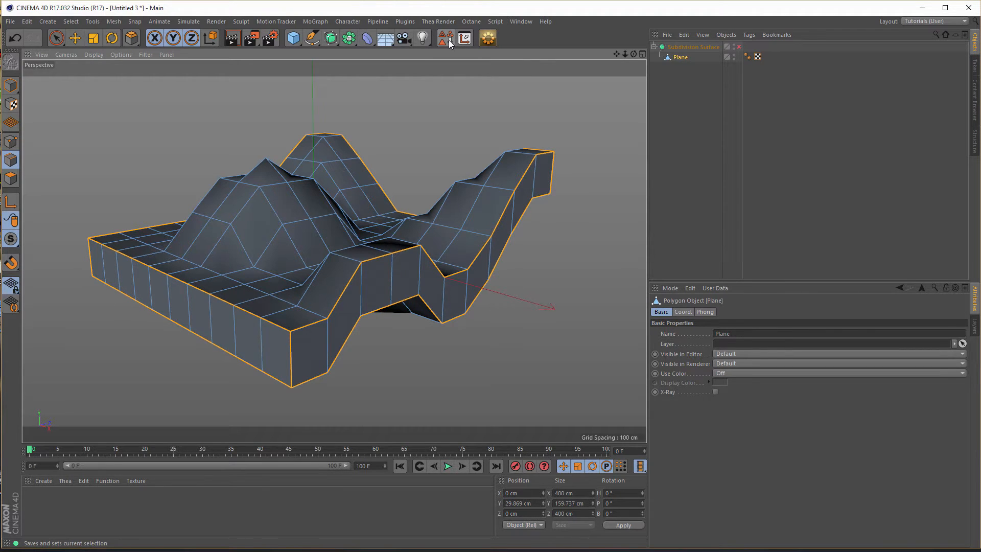
click(71, 22)
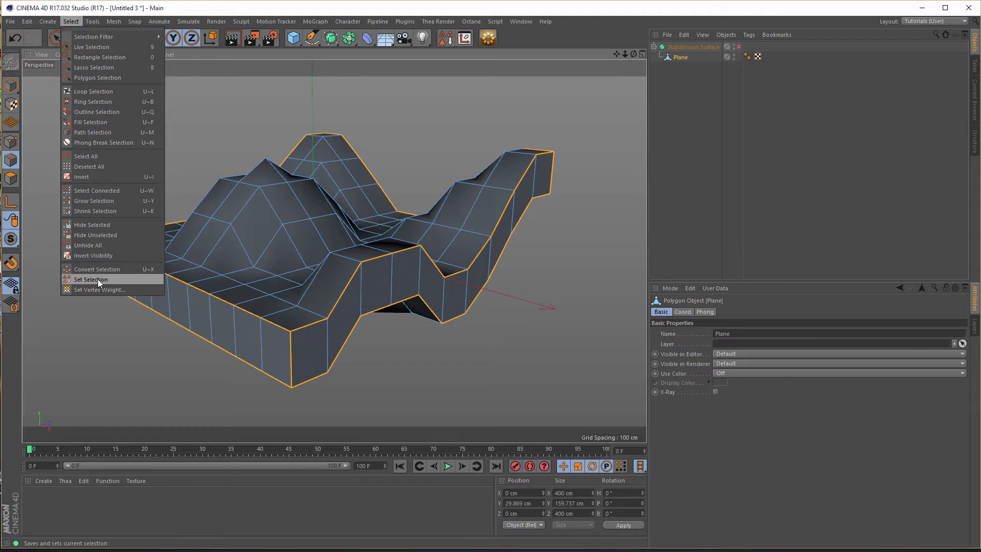
click(621, 11)
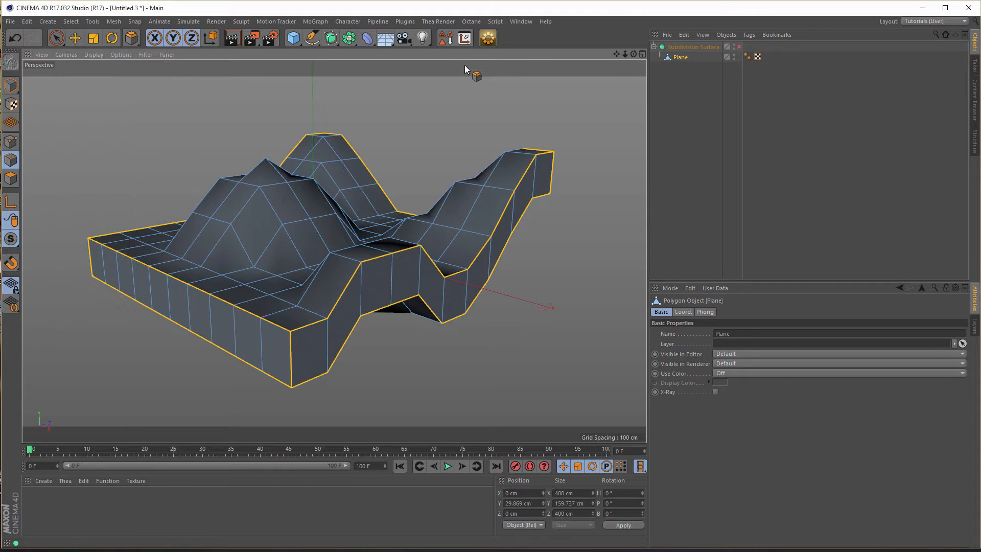
click(445, 39)
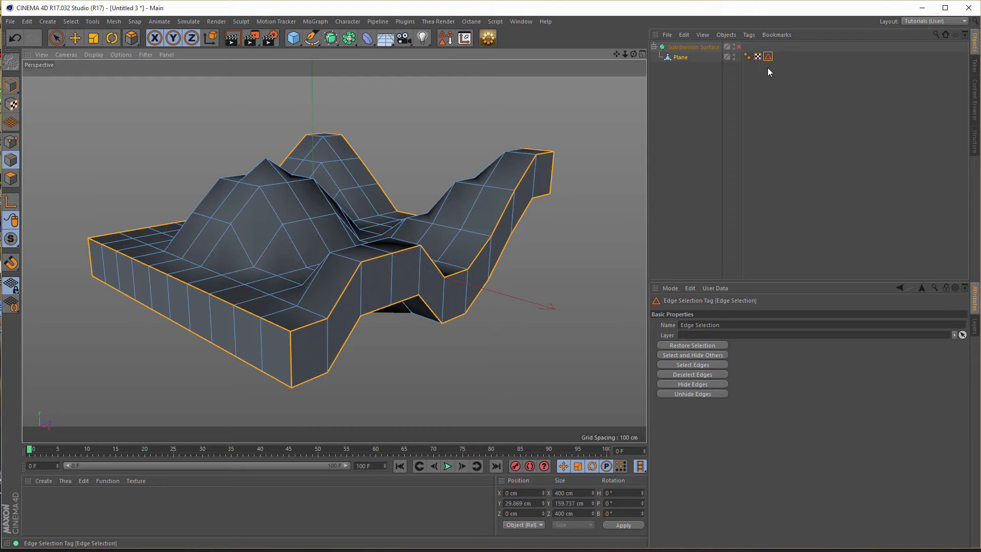
- In model mode, add a Bevel deformer as a child of the Plane
alt+drag(368, 264, 370, 238)
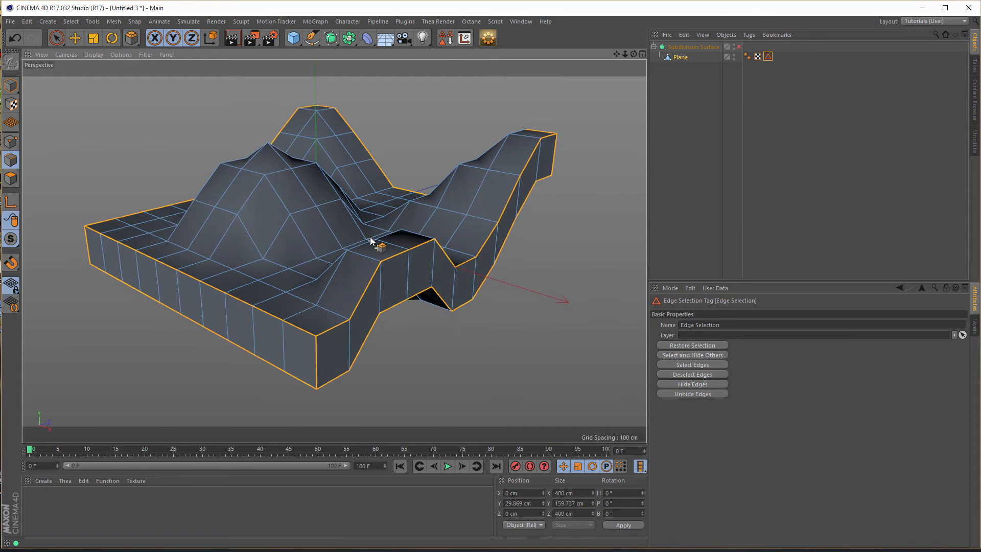
click(11, 85)
click(681, 58)
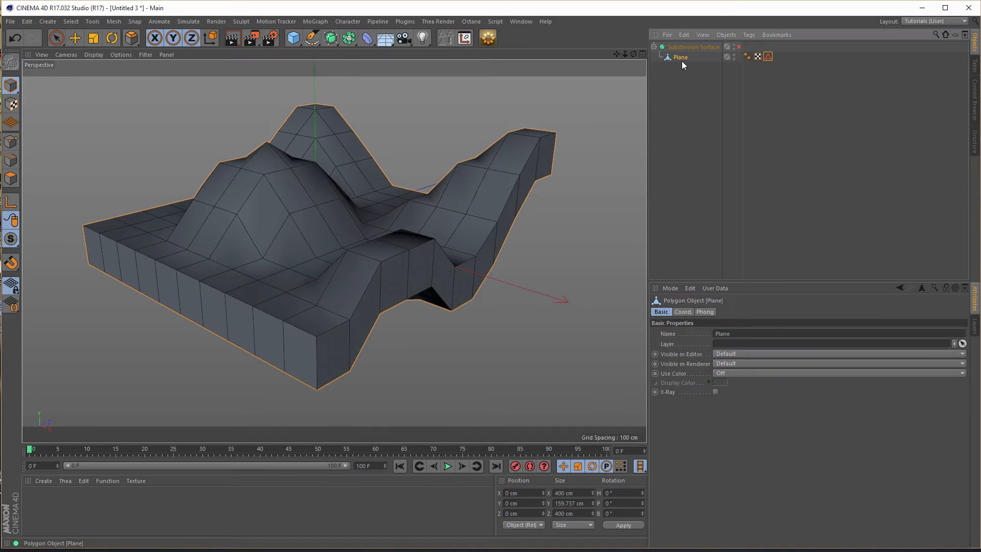
click(367, 38)
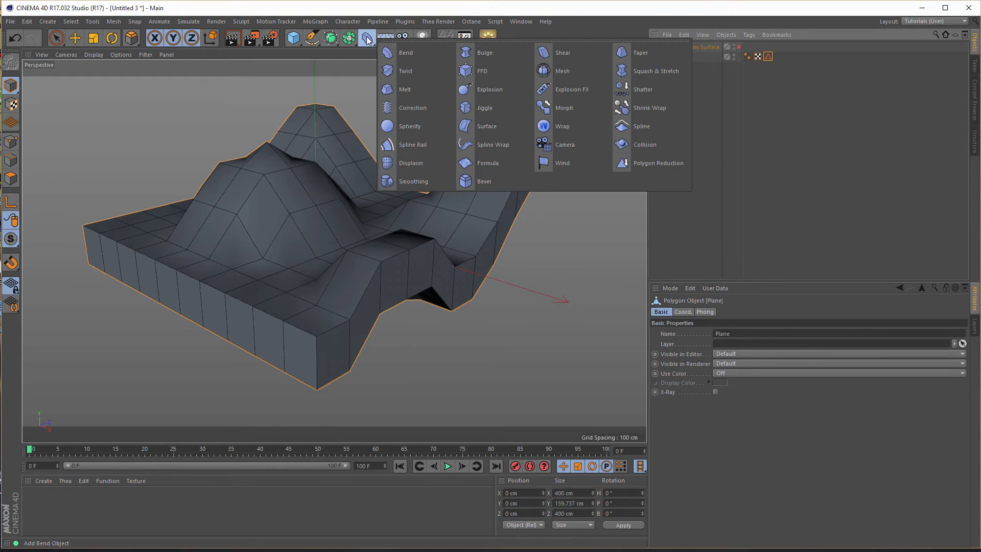
shift+click(488, 183)
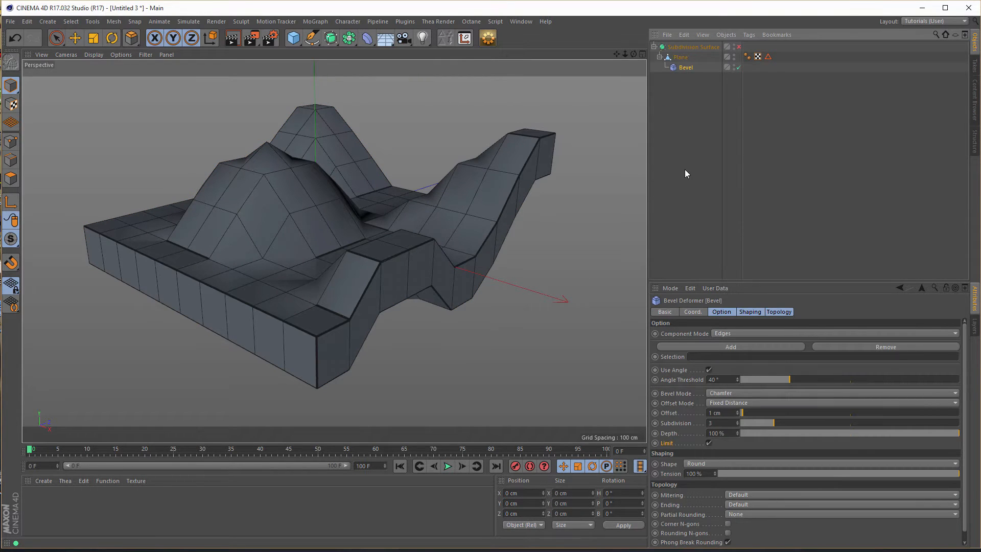
- Restrict the Bevel deformer to the Plane's saved Edge Selection
alt+right_drag(363, 286, 417, 279)
alt+drag(348, 280, 304, 326)
alt+right_drag(309, 336, 289, 328)
alt+drag(326, 333, 381, 321)
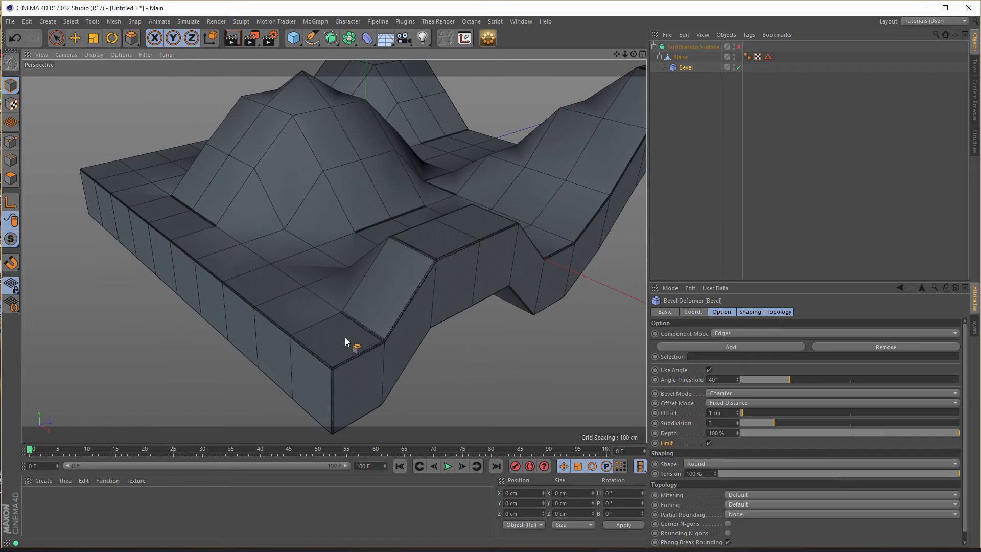
click(768, 56)
drag(768, 58, 698, 360)
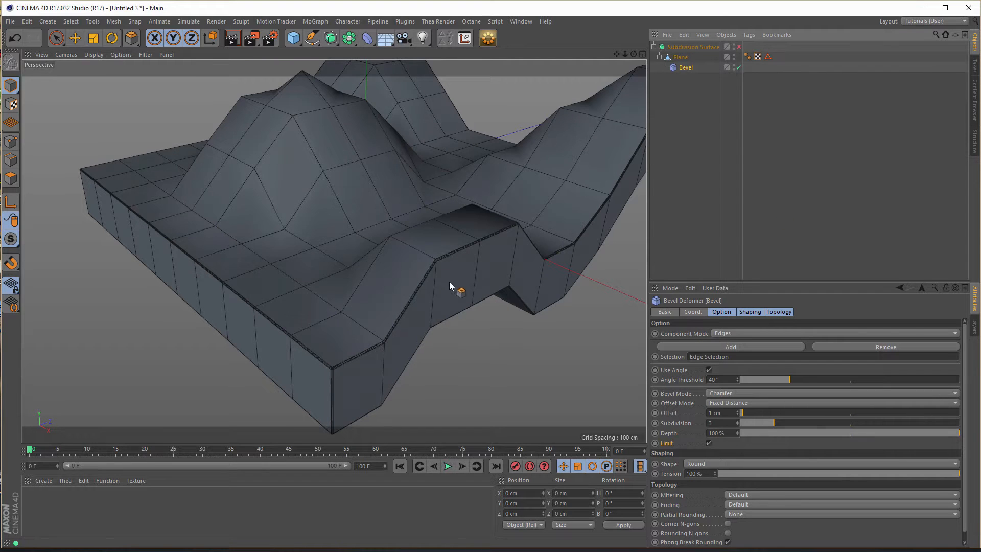
- Change the Bevel deformer's bevel mode to Solid
alt+middle_drag(430, 272, 374, 191)
alt+drag(344, 212, 304, 228)
alt+right_drag(302, 298, 439, 271)
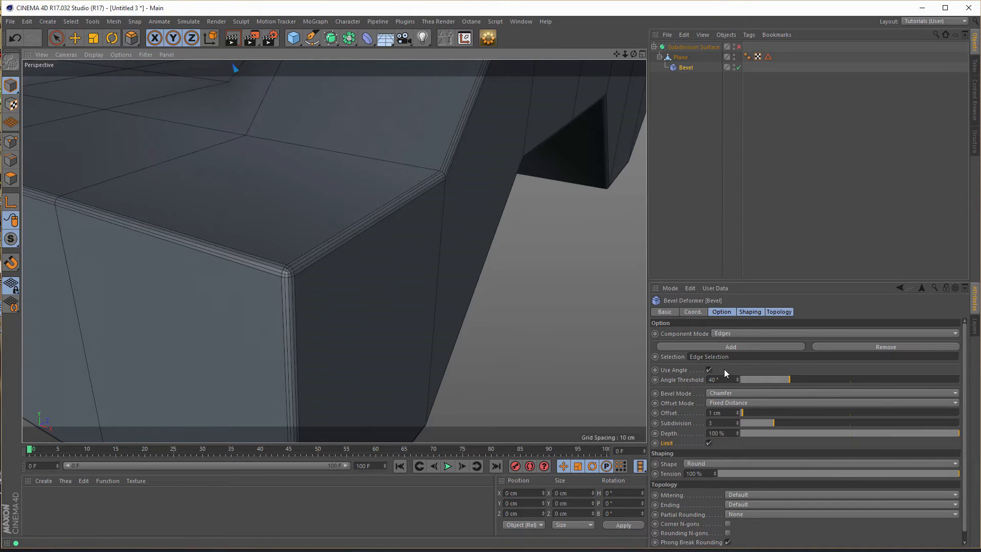
click(735, 394)
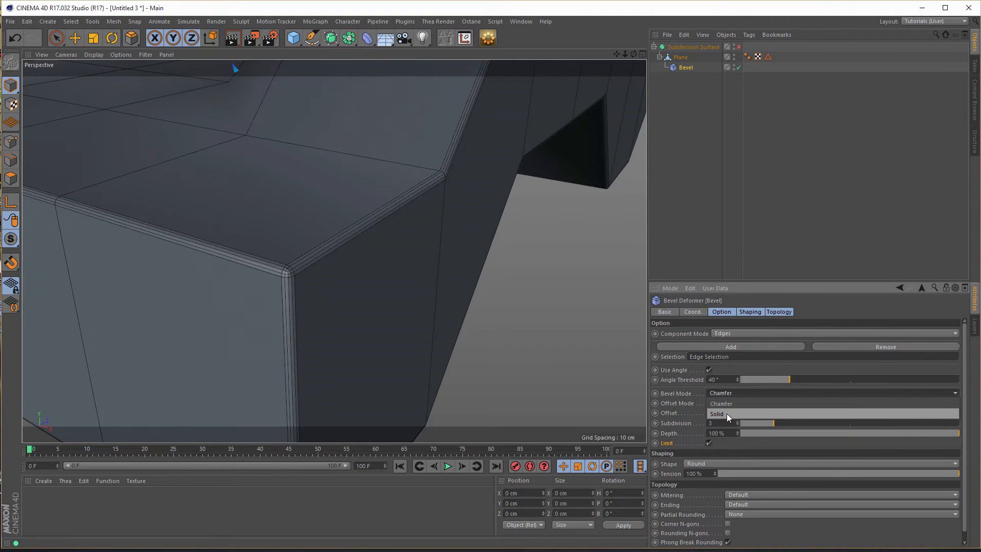
click(727, 413)
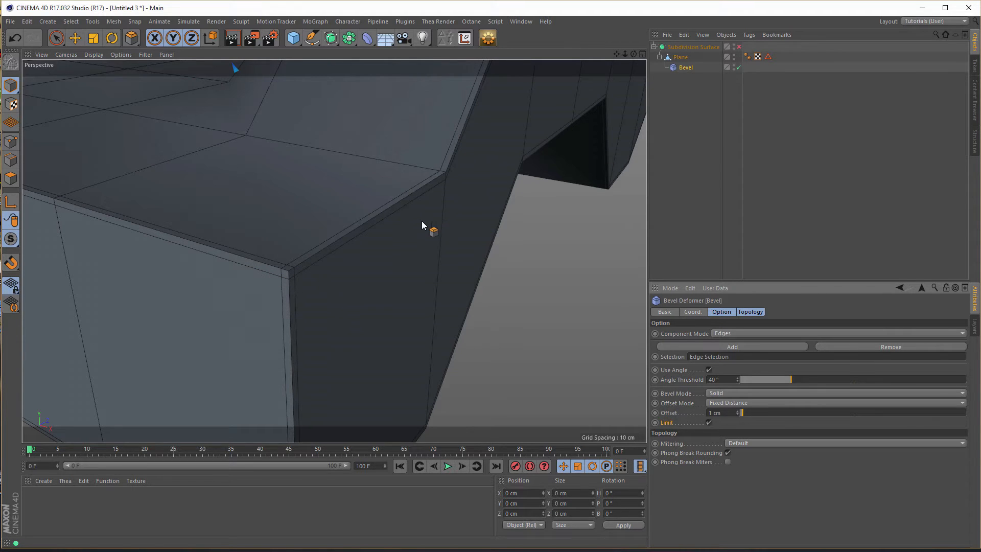
- Enable the Subdivision Surface again and check the smoothed bevel at the slab's front corner
click(740, 46)
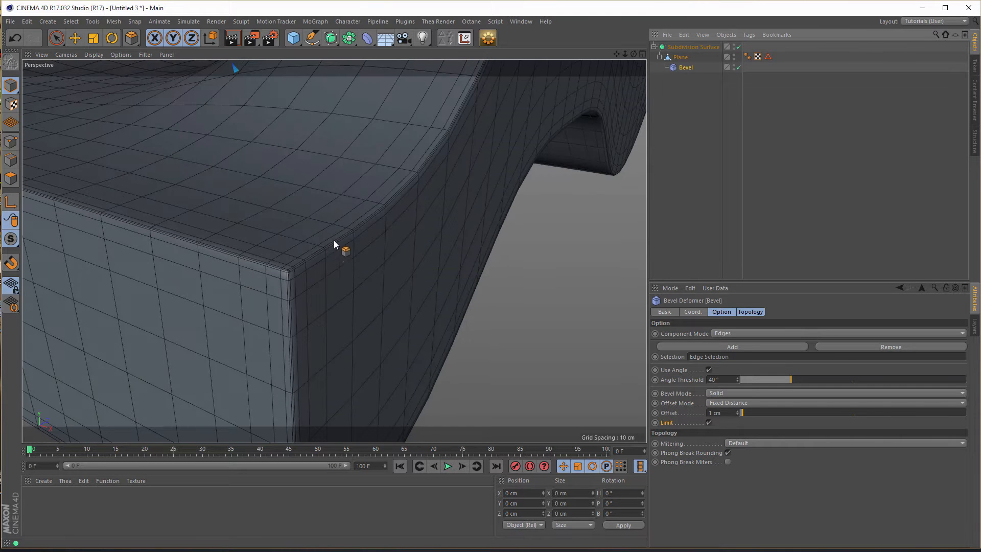
scroll(333, 259, down, 5)
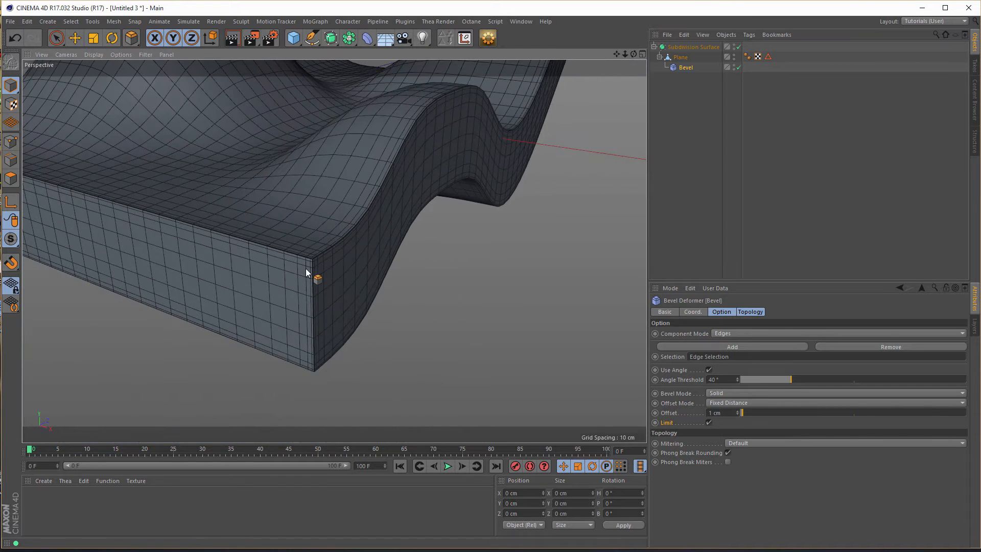
scroll(319, 303, up, 5)
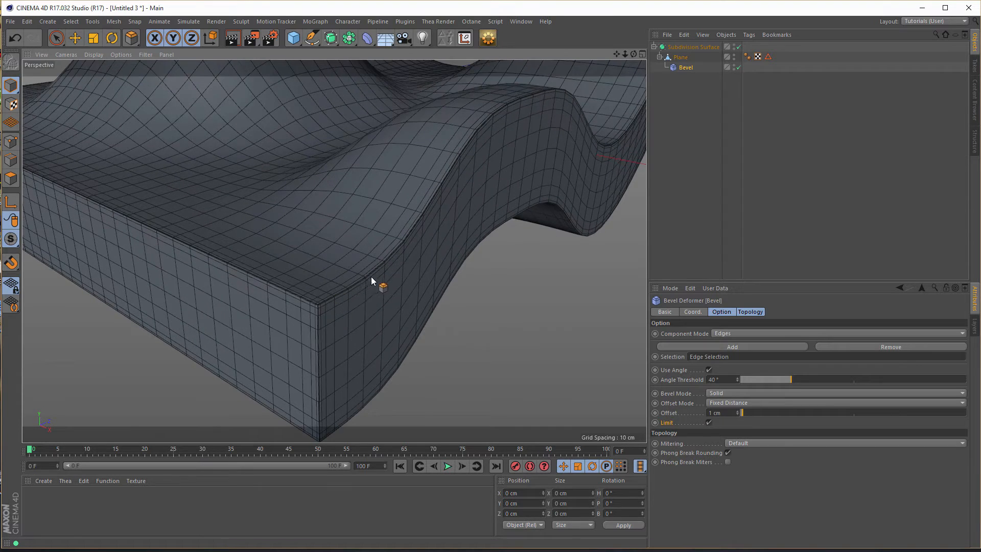
scroll(341, 271, up, 4)
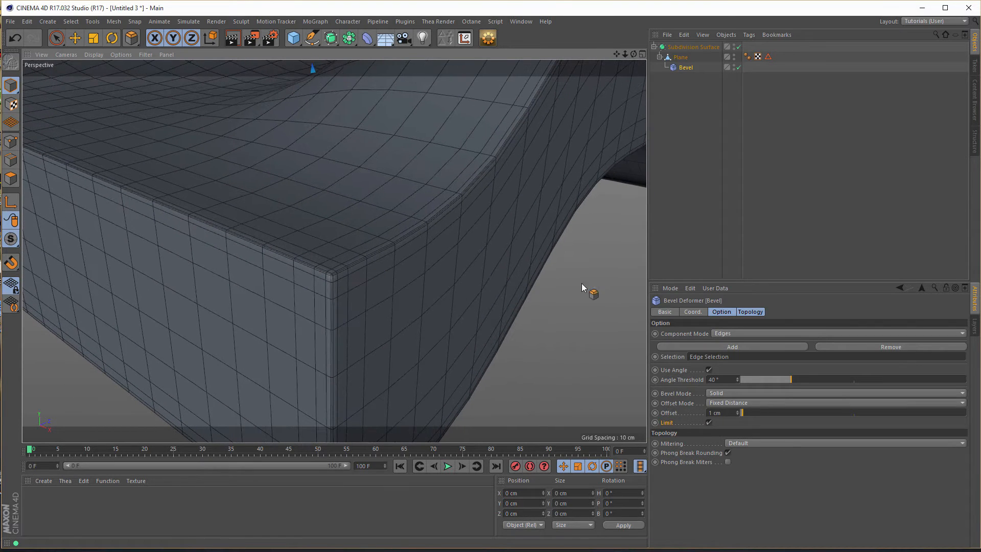
- Examine the Bevel deformer's offset setting and the smoothed slab's border edges from several angles
click(686, 68)
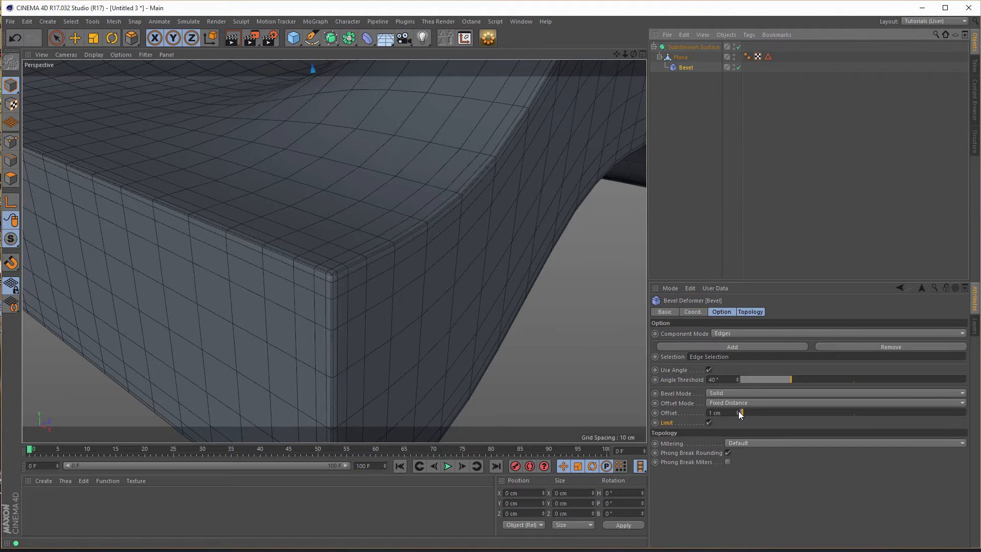
drag(740, 414, 741, 419)
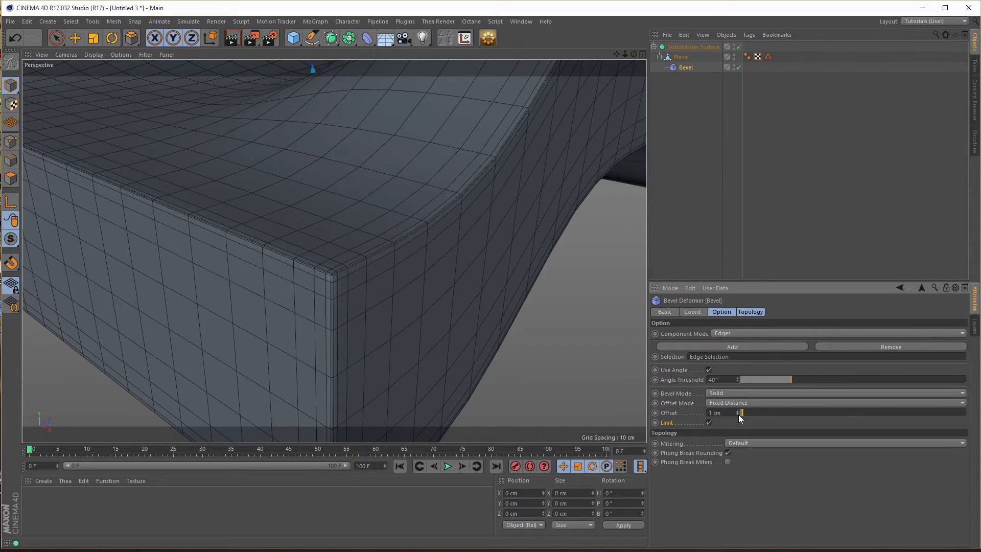
scroll(344, 296, down, 5)
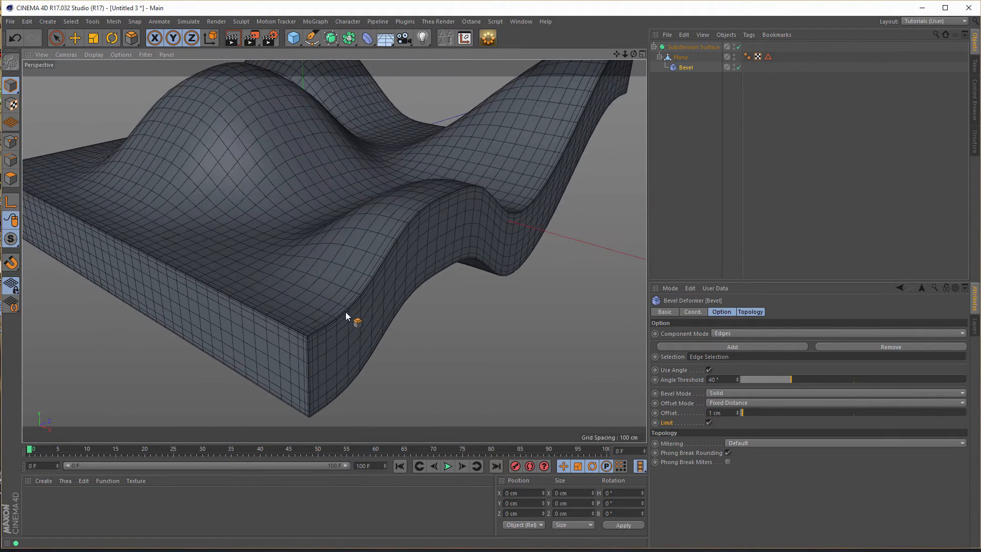
scroll(346, 316, down, 5)
scroll(368, 317, up, 5)
alt+middle_drag(389, 301, 422, 292)
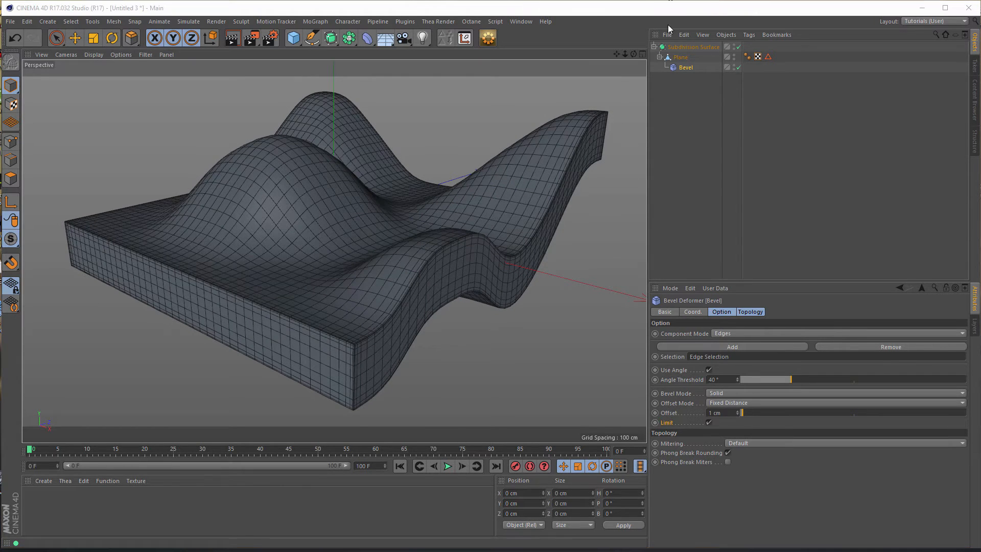
alt+drag(418, 182, 374, 219)
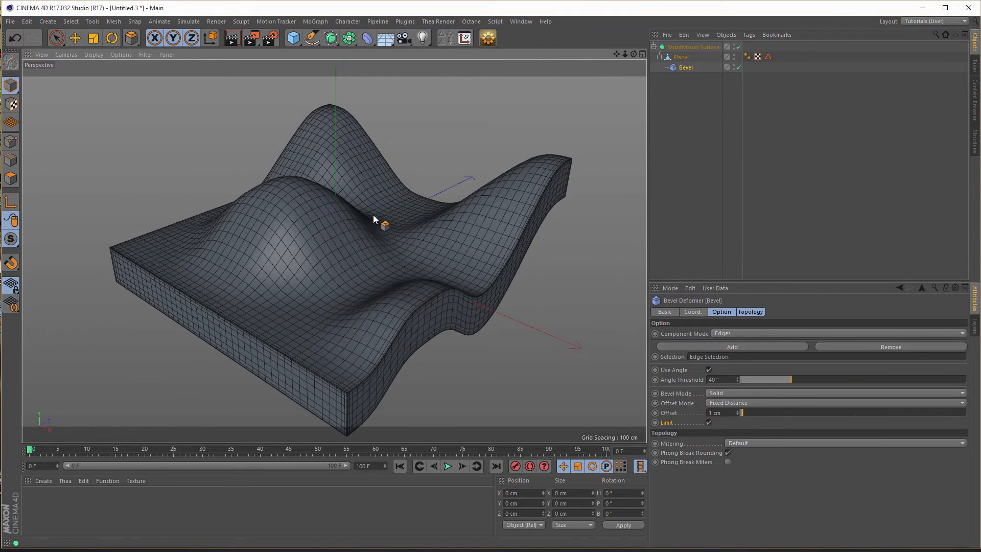
alt+middle_drag(374, 215, 352, 190)
alt+drag(351, 190, 354, 188)
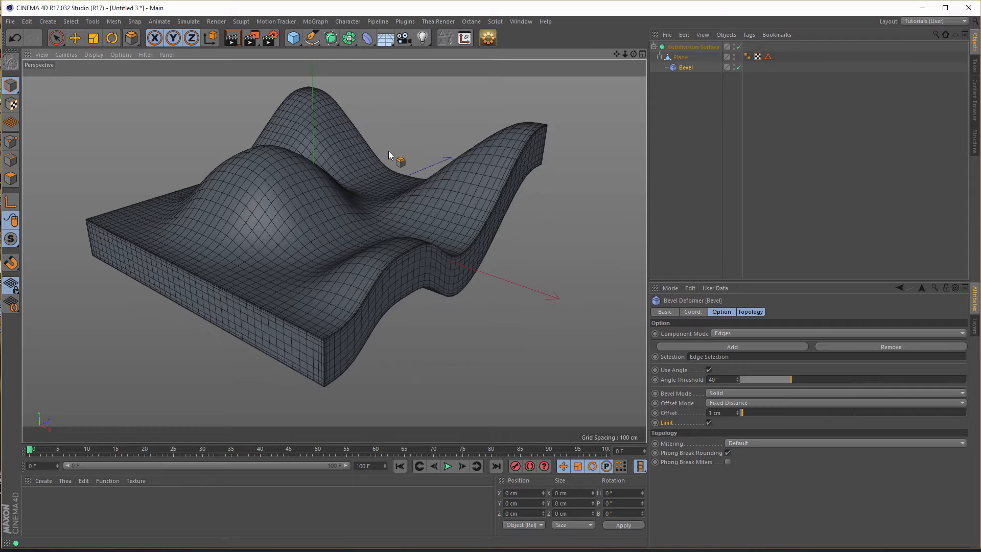
- Add a Helix spline and set its end angle to 0° to make a straight line
click(311, 44)
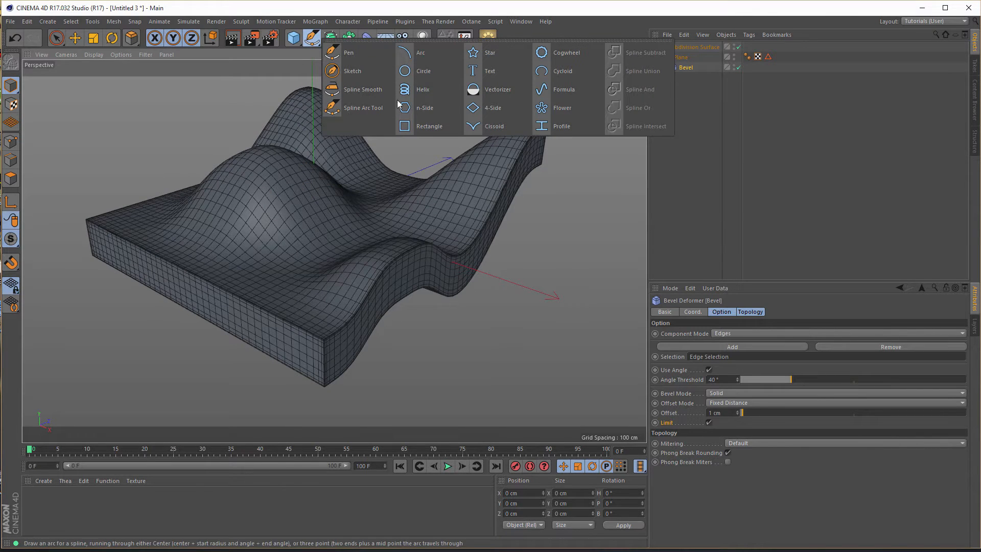
click(412, 93)
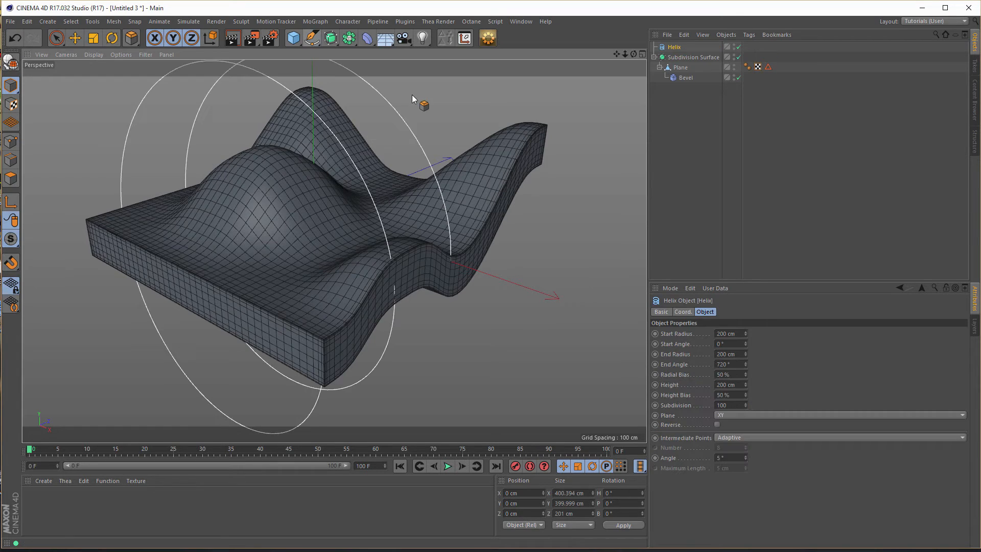
click(739, 364)
text(0)
key(Return)
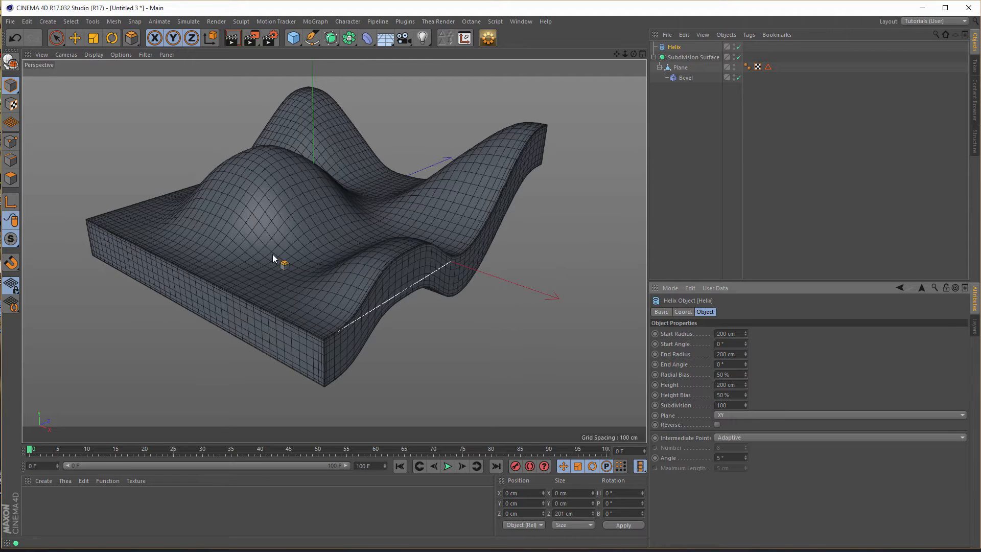
- Raise the Helix to about 78 cm in Y and place it along the slab's negative-X border, at about X -392 cm, Z 194 cm
click(75, 37)
drag(312, 212, 350, 155)
middle_click(409, 246)
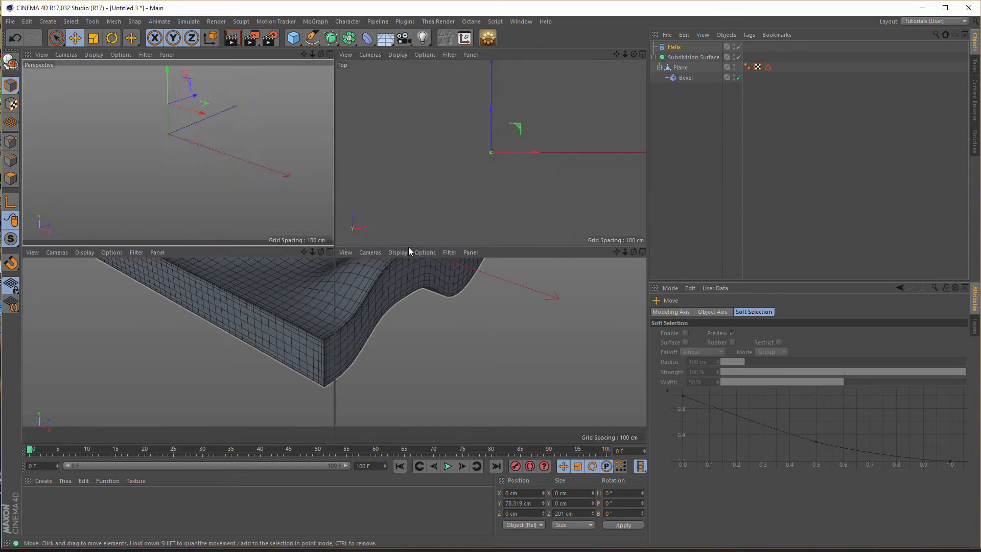
middle_click(468, 202)
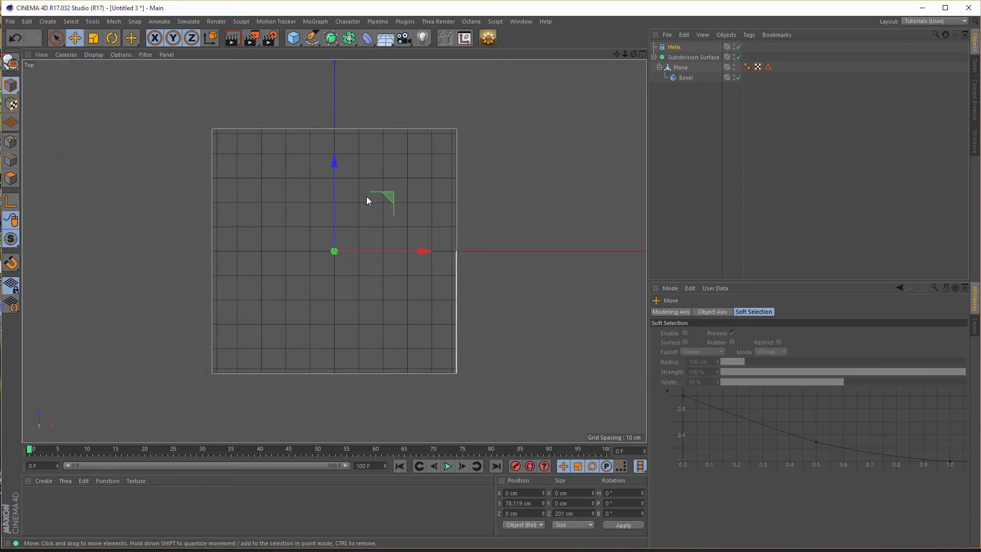
drag(392, 194, 153, 75)
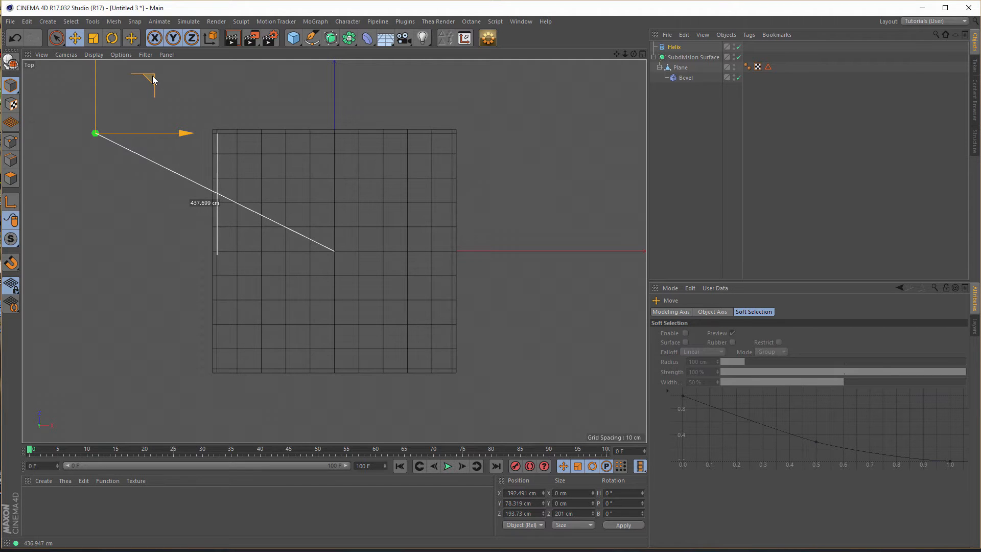
drag(153, 76, 153, 76)
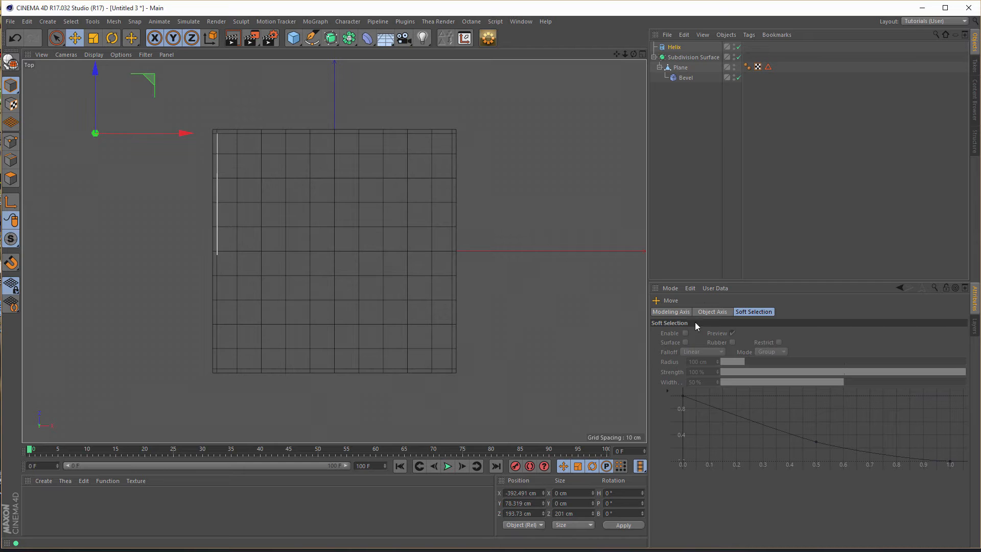
- Set the Helix height to 386 cm to span the slab and lower the line to about 74 cm in Y
click(674, 48)
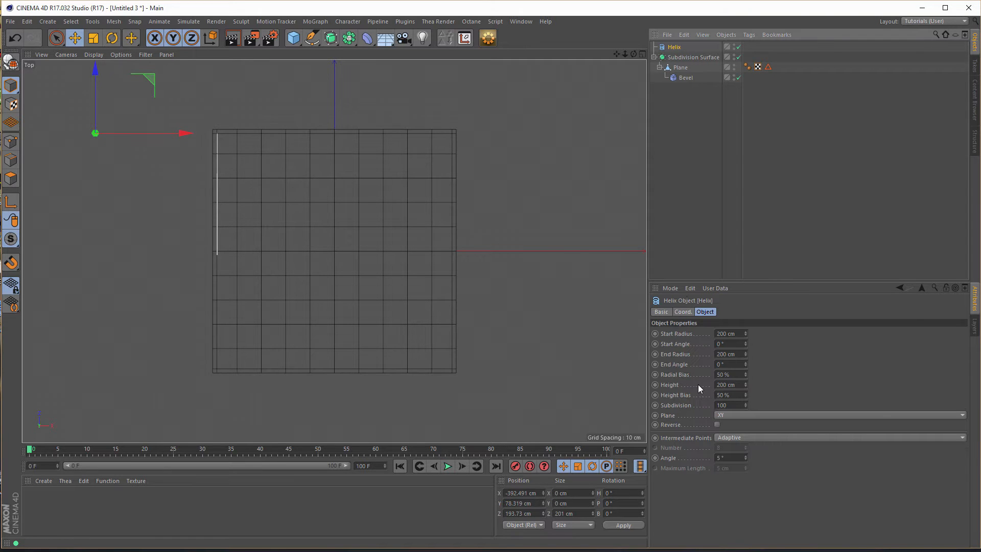
drag(746, 383, 746, 353)
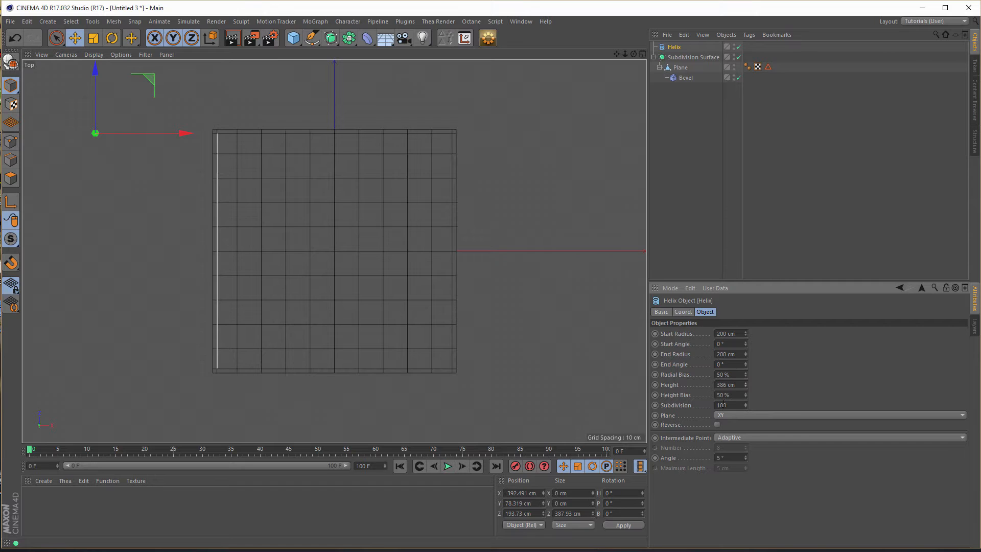
middle_click(499, 359)
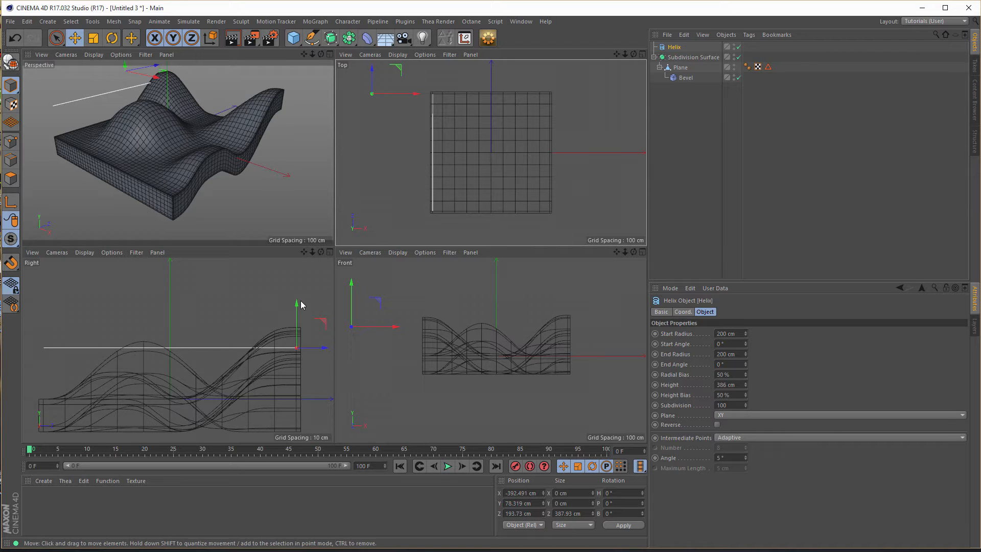
drag(299, 303, 297, 308)
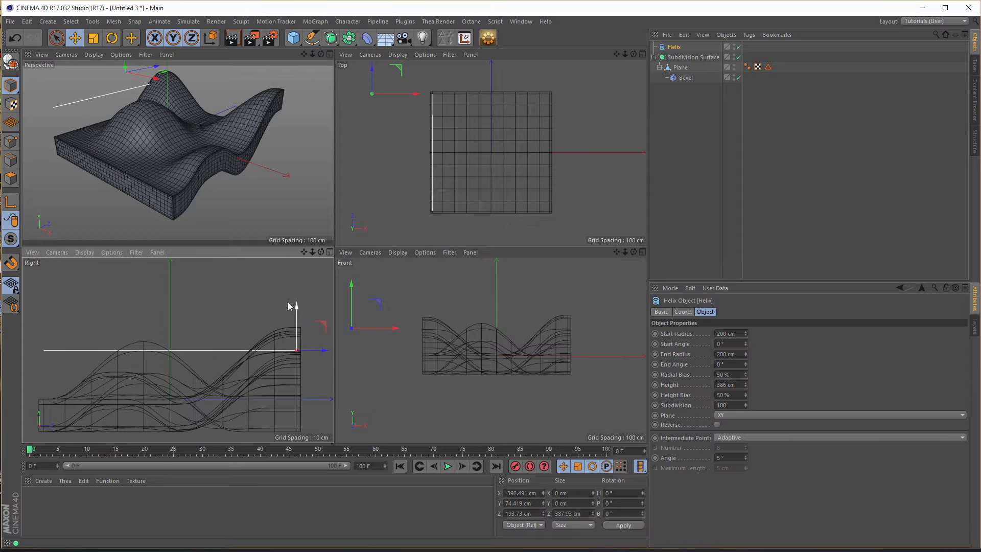
- Add a Displacer deformer as a child of the Helix and assign a Noise shader to it
middle_click(198, 195)
mouse_move(311, 202)
alt+middle_down()
mouse_move(314, 216)
mouse_move(314, 201)
alt+middle_up()
mouse_move(306, 205)
alt+mouse_down()
mouse_move(283, 201)
mouse_move(311, 210)
alt+mouse_up()
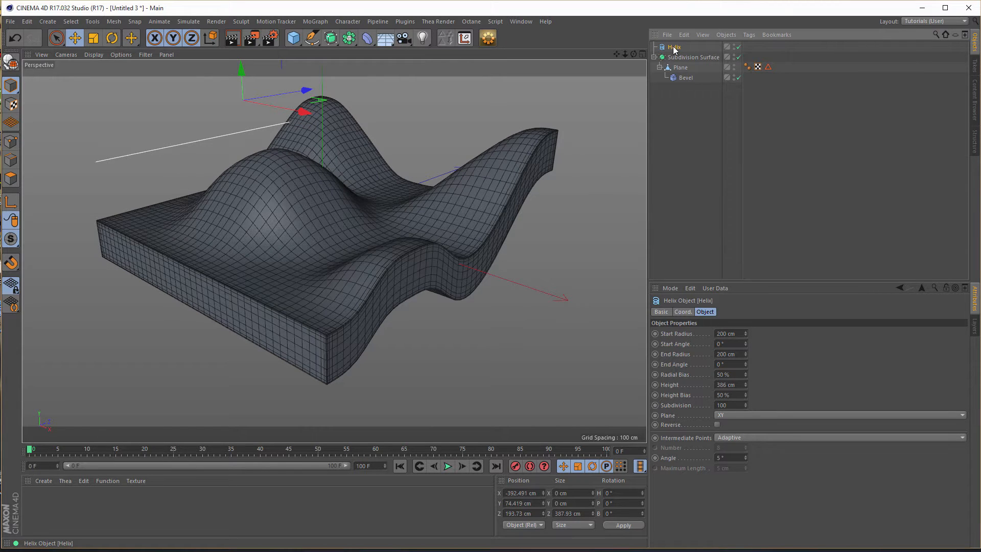
click(367, 37)
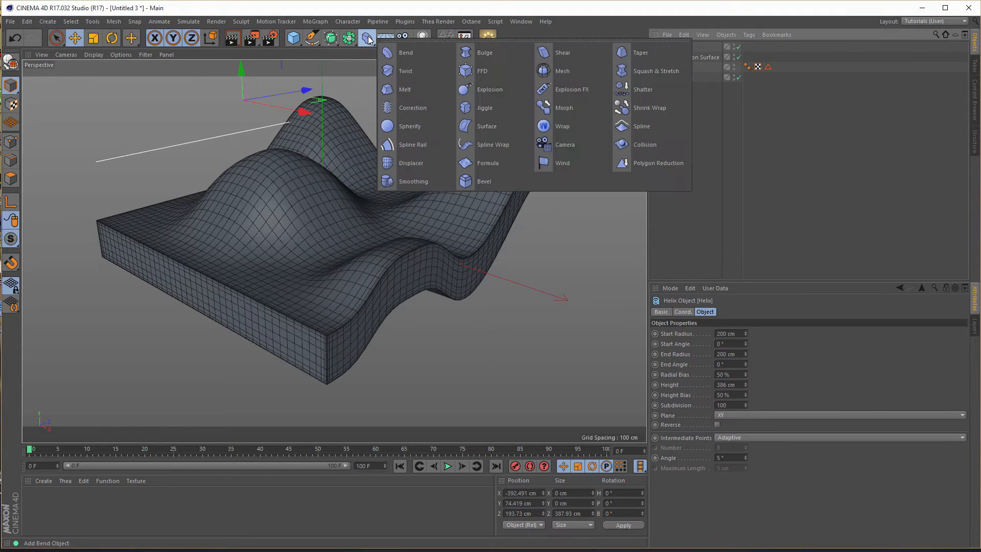
click(410, 165)
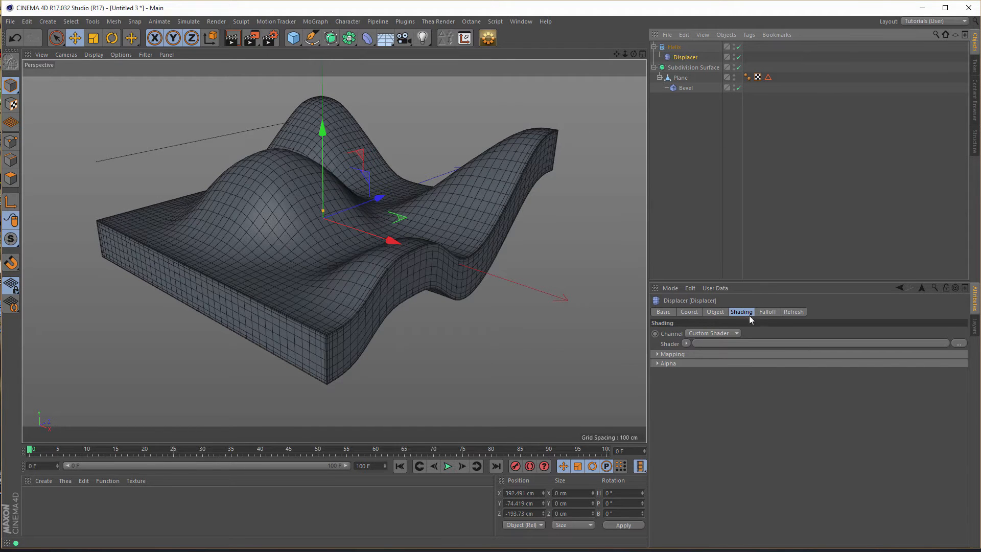
click(686, 344)
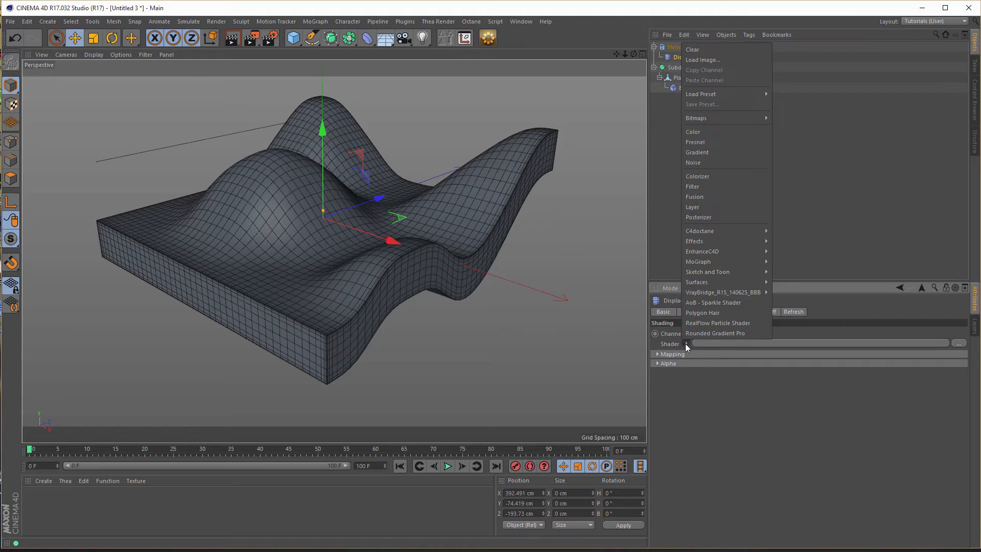
click(703, 164)
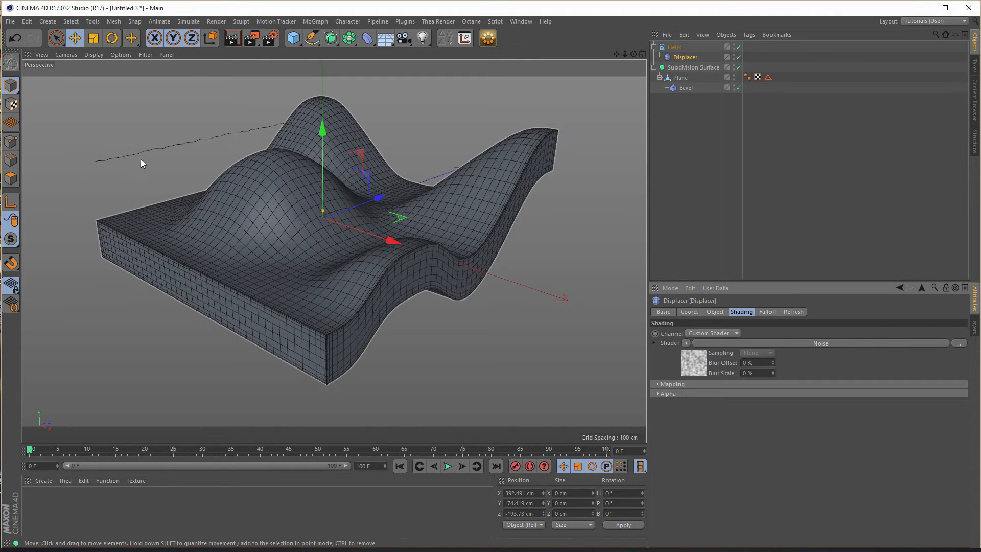
- Set the Displacer's Direction to Planar with +Y Orientation so the line is displaced vertically only
alt+right_drag(130, 154, 218, 151)
alt+drag(218, 151, 277, 162)
alt+drag(246, 192, 225, 204)
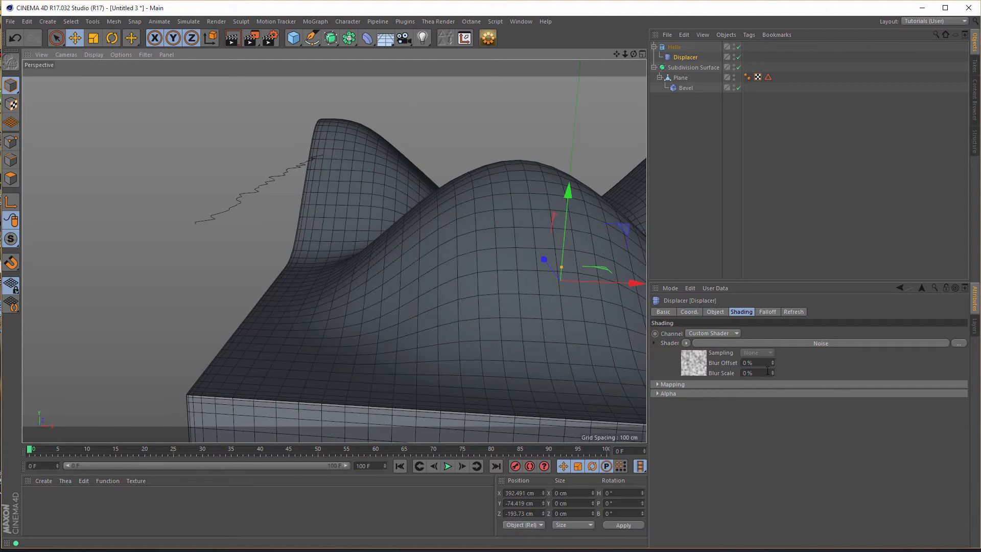
click(716, 313)
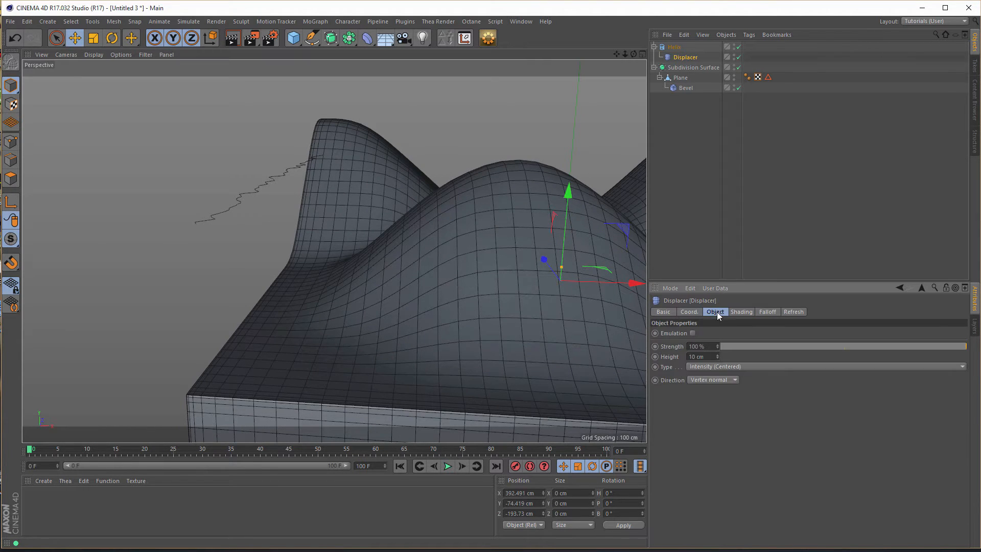
click(710, 380)
click(706, 408)
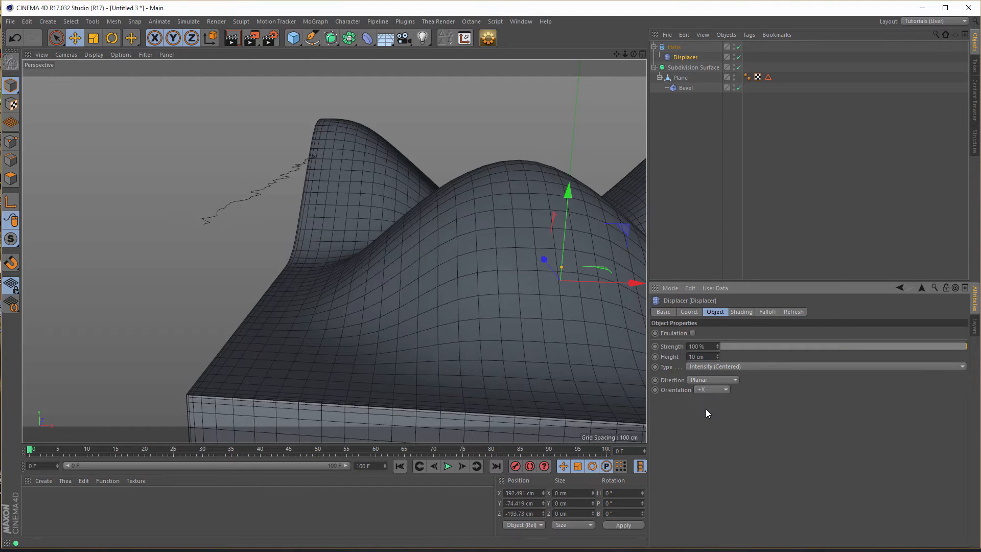
click(709, 390)
click(710, 418)
mouse_move(293, 169)
alt+mouse_down()
mouse_move(363, 168)
mouse_move(333, 174)
mouse_move(388, 193)
alt+mouse_up()
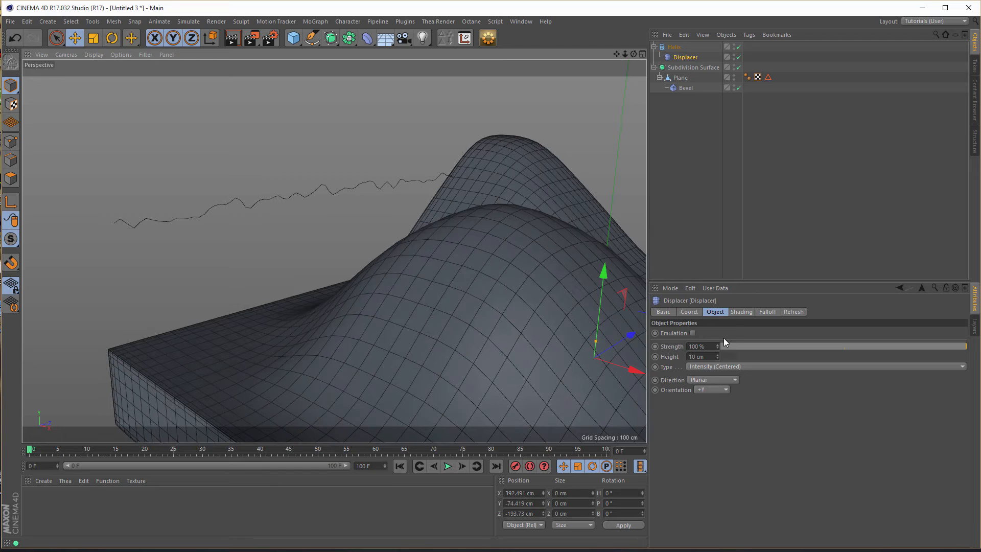
- Open the Displacer's Noise shader and set its Global Scale to 300 % after trying 400 %
click(742, 312)
click(696, 362)
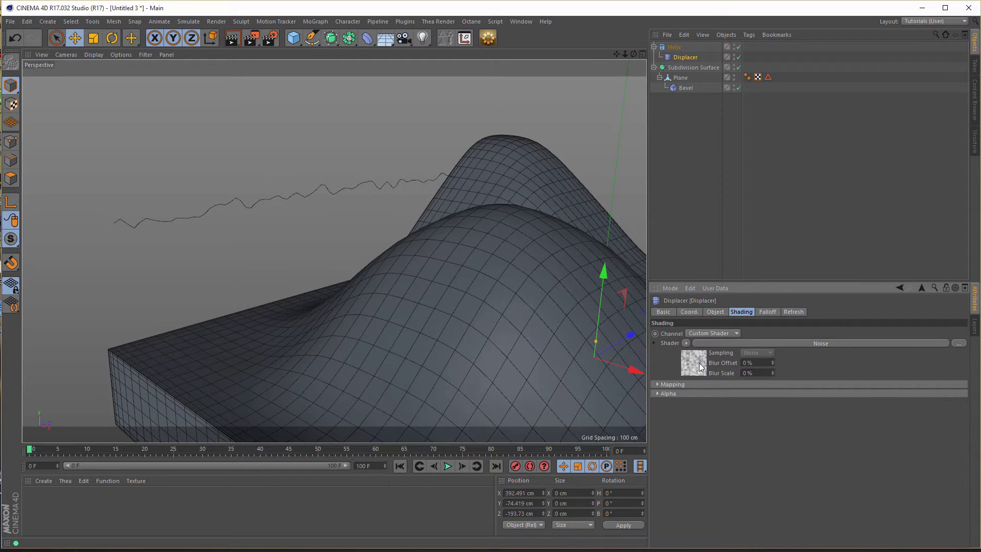
scroll(962, 342, down, 3)
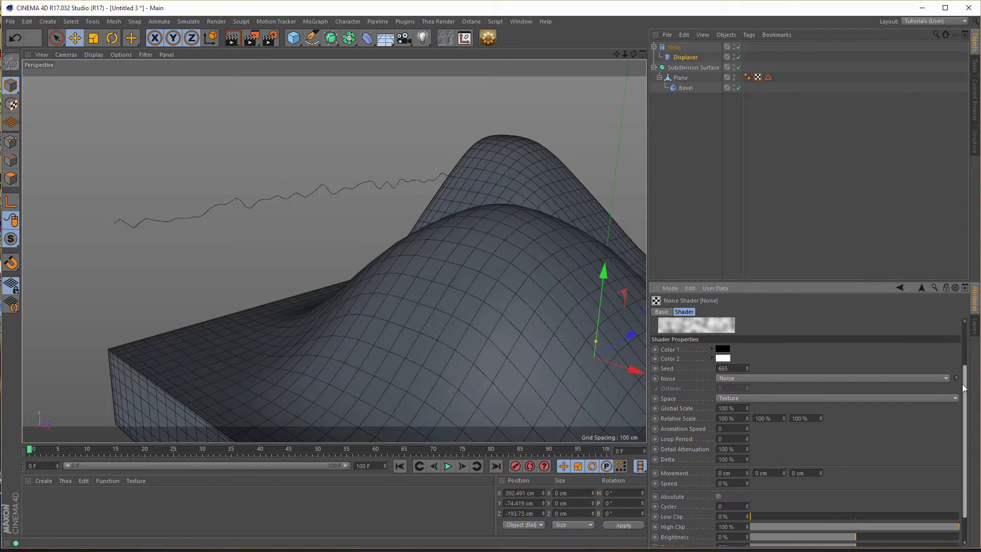
click(725, 393)
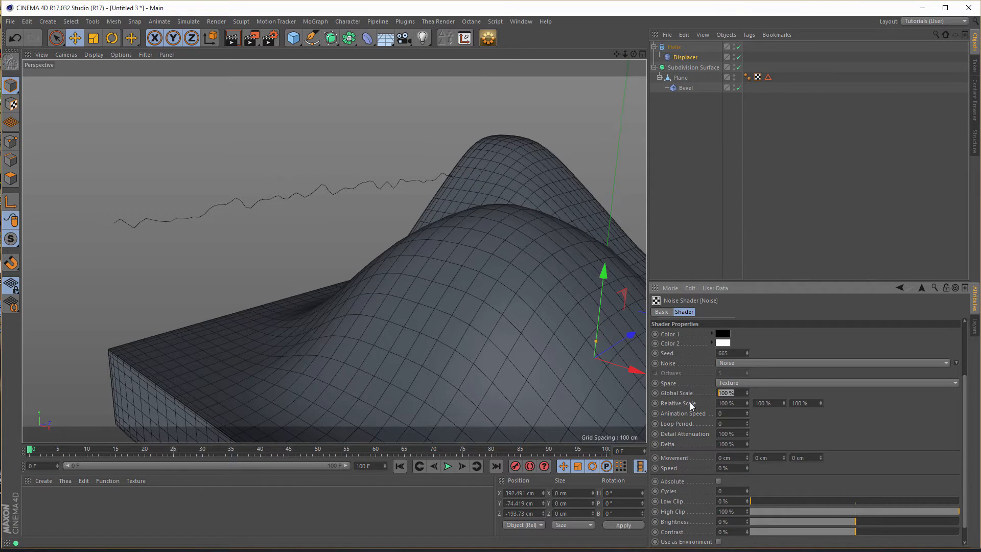
text(400)
key(Return)
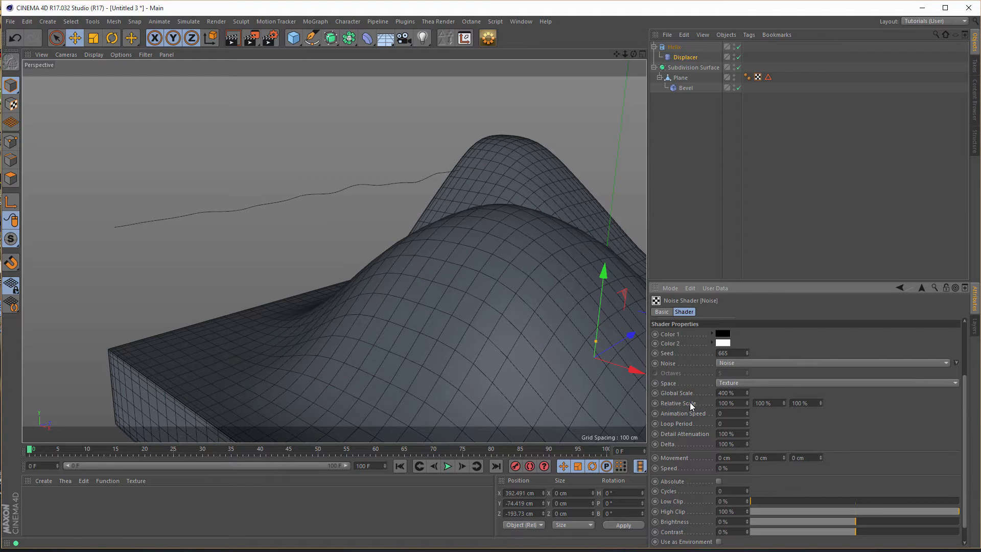
text(300)
key(Return)
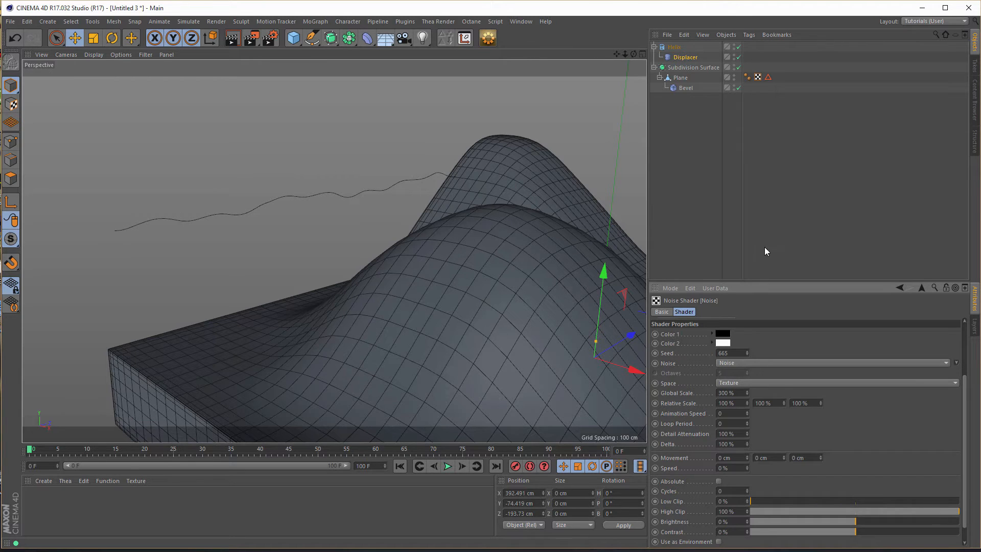
- Change the Displacer's Type to Intensity and raise its Height to 25 cm
click(690, 57)
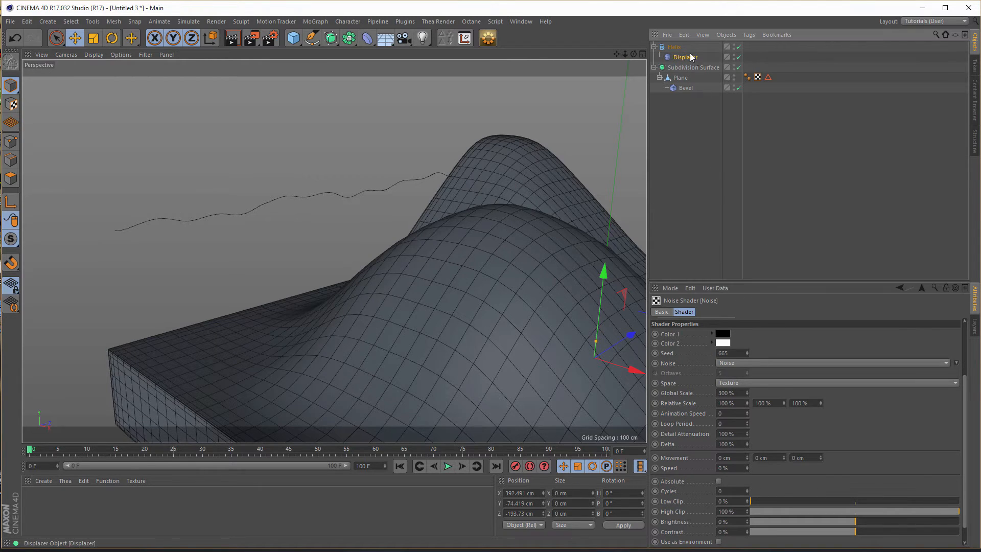
click(715, 313)
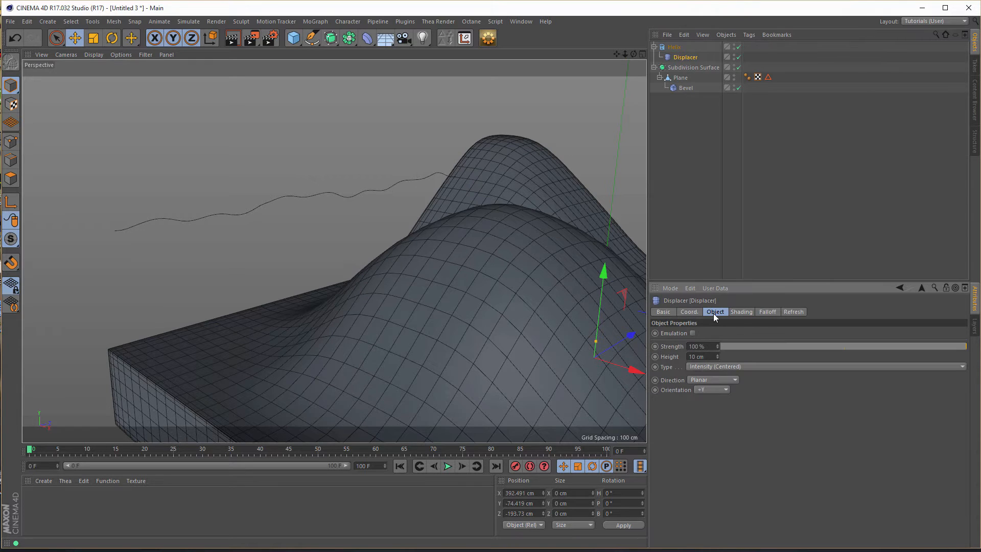
click(740, 366)
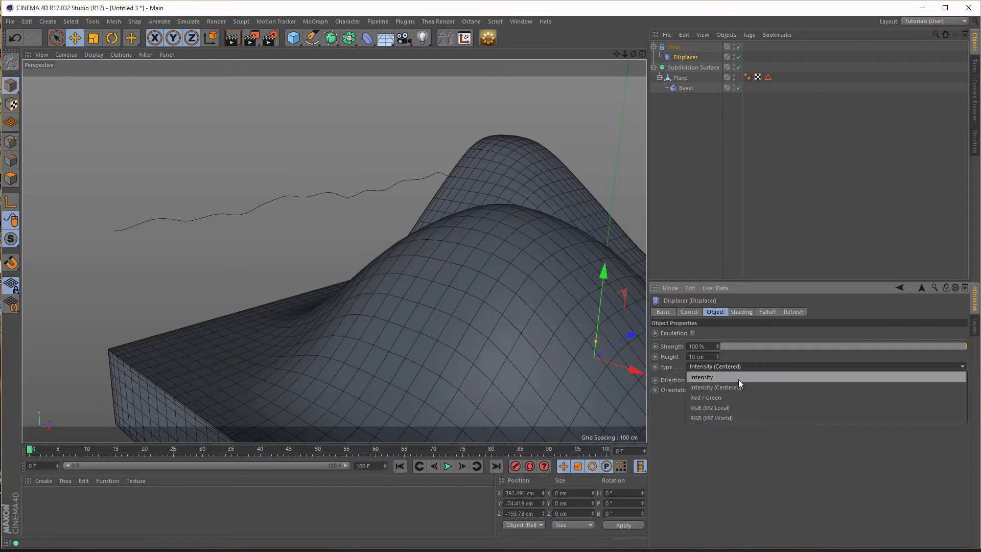
click(739, 378)
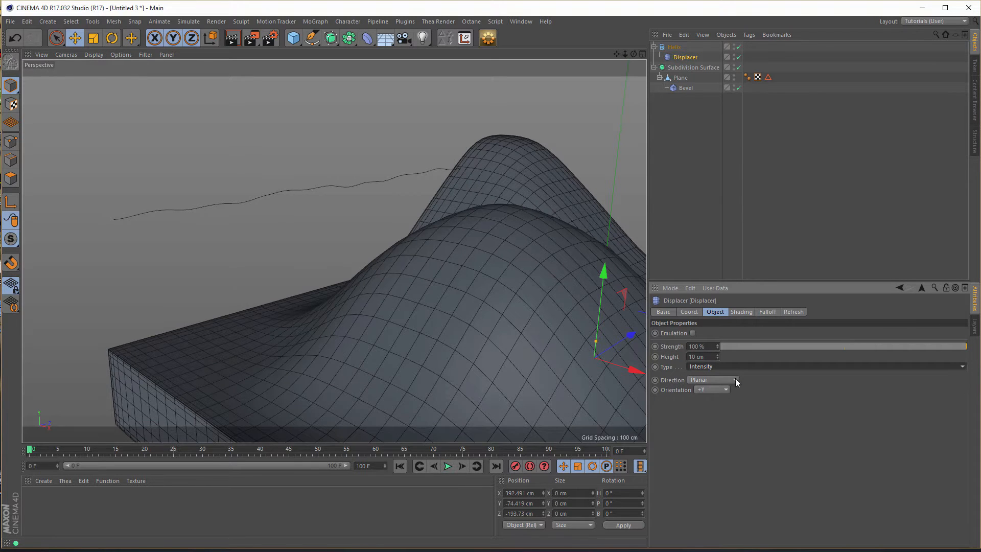
alt+drag(343, 214, 323, 205)
drag(717, 355, 718, 315)
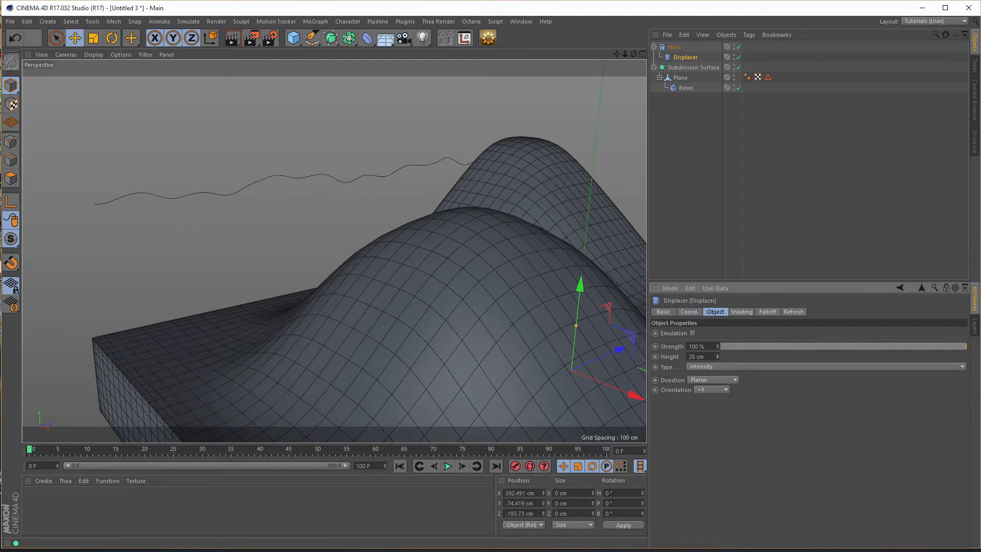
drag(718, 315, 717, 320)
alt+drag(546, 256, 427, 247)
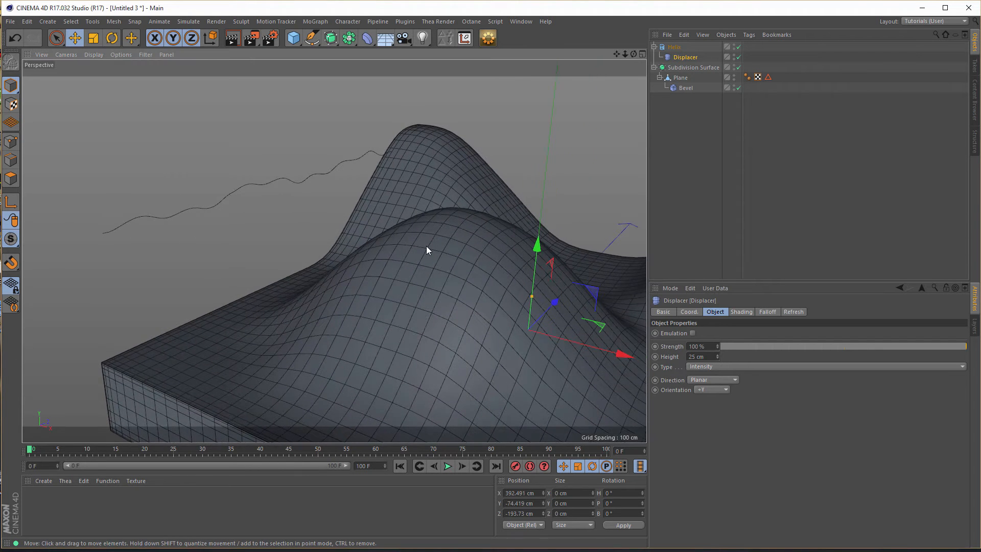
- Add a MoGraph Cloner as the parent of the Helix, viewing the slab from the top
click(675, 49)
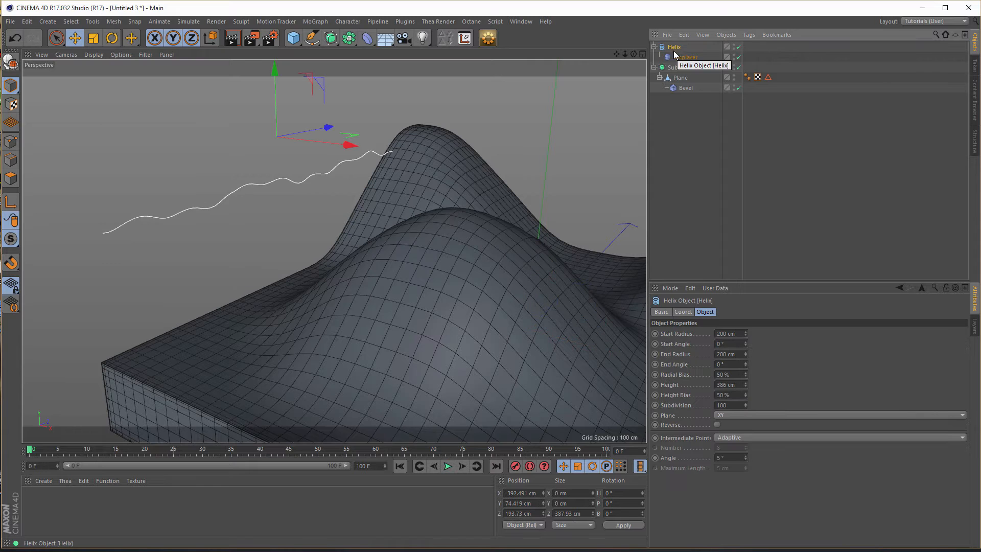
middle_click(434, 204)
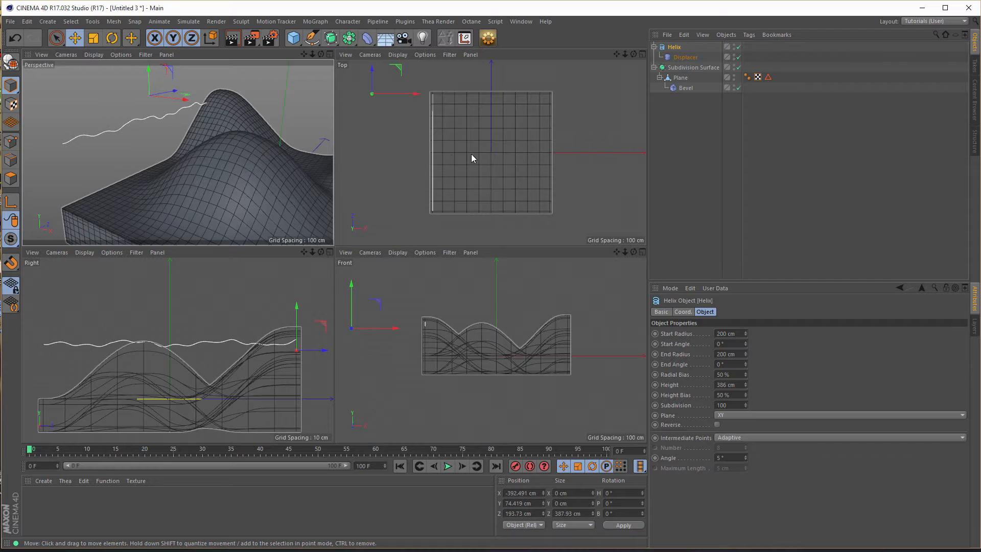
middle_click(522, 159)
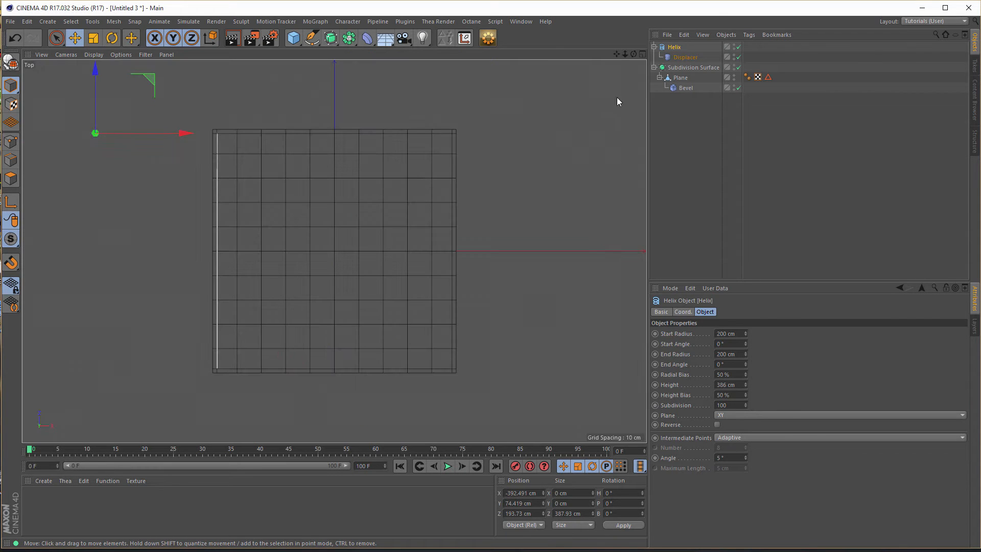
click(315, 22)
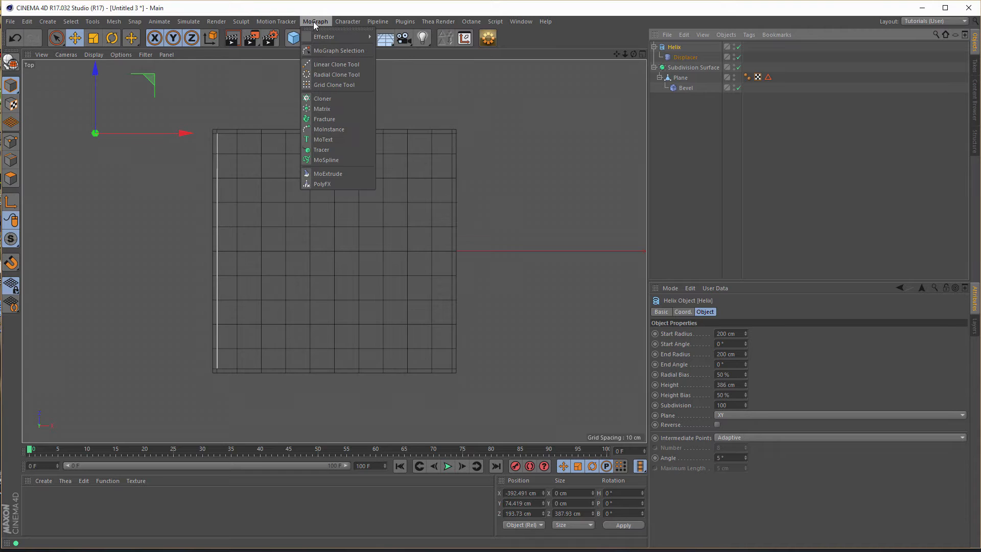
click(321, 99)
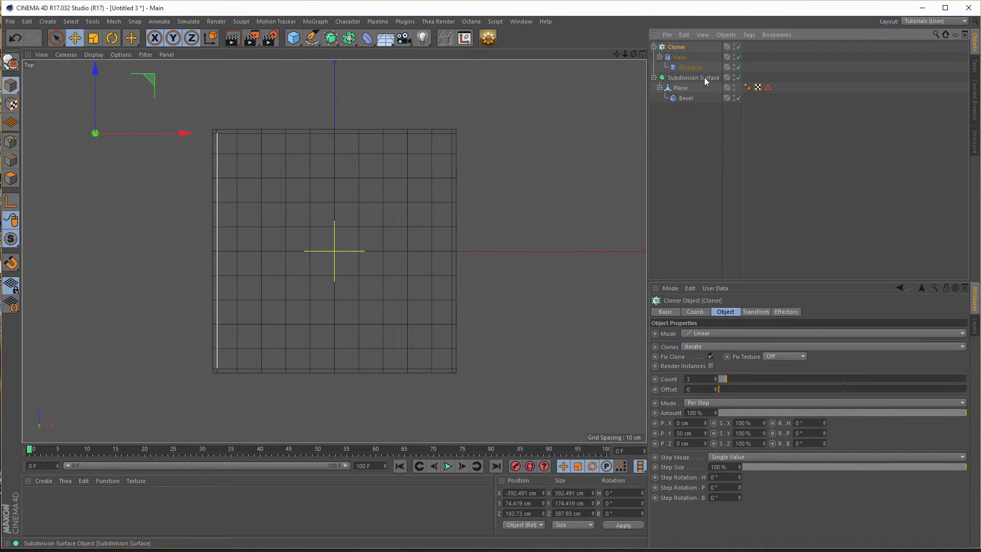
- Set the Cloner's per-step offset to 0 cm in Y and 20 cm in X
middle_click(539, 189)
middle_click(198, 165)
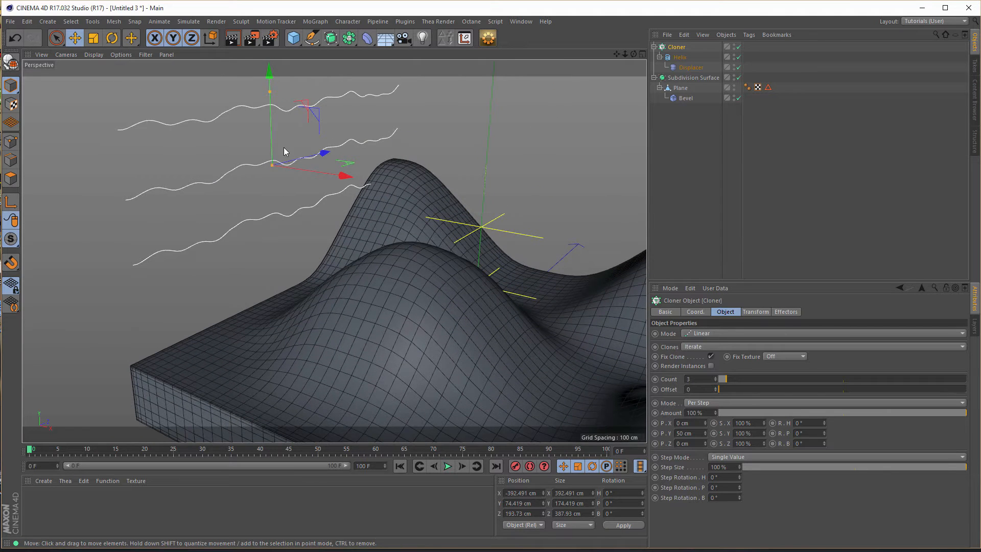
double_click(694, 433)
text(0)
key(Return)
double_click(679, 423)
text(20)
key(Return)
- Try a 10 cm X offset between the clones in the top view and return it to 20 cm
middle_click(329, 342)
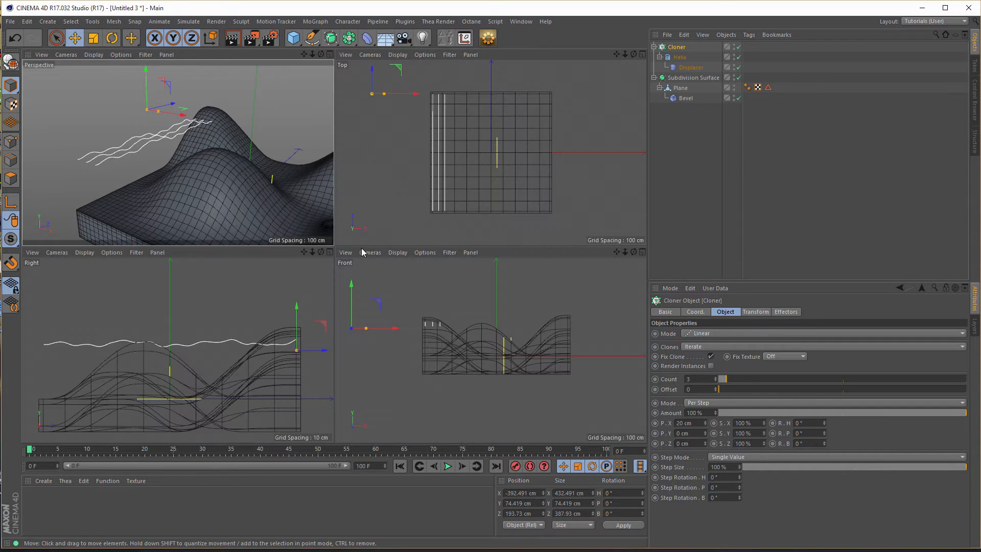
middle_click(430, 196)
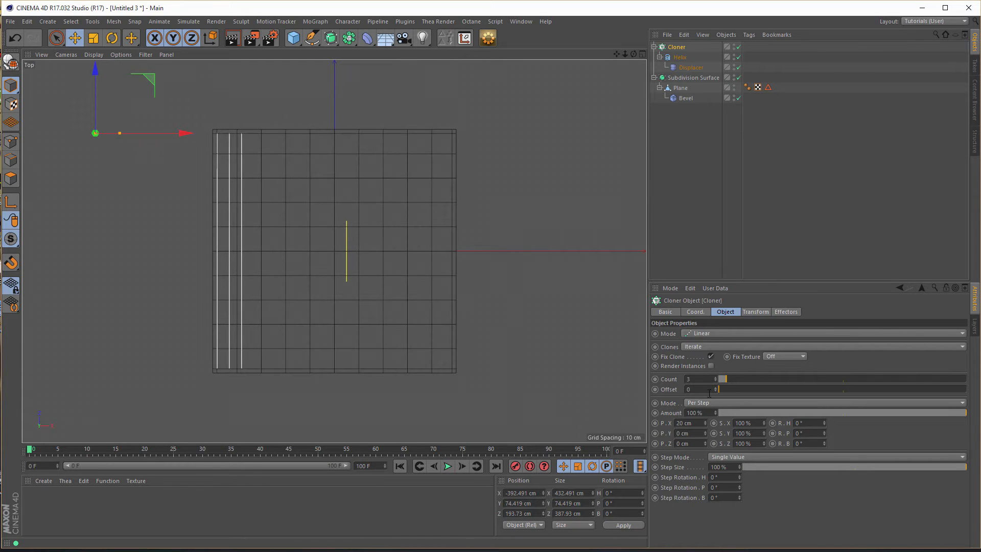
double_click(695, 424)
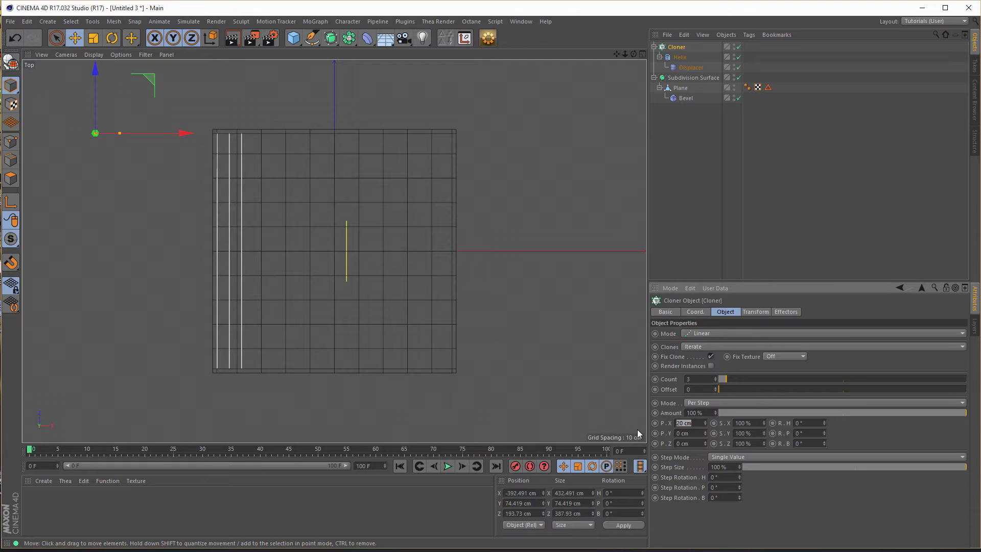
text(10)
key(Return)
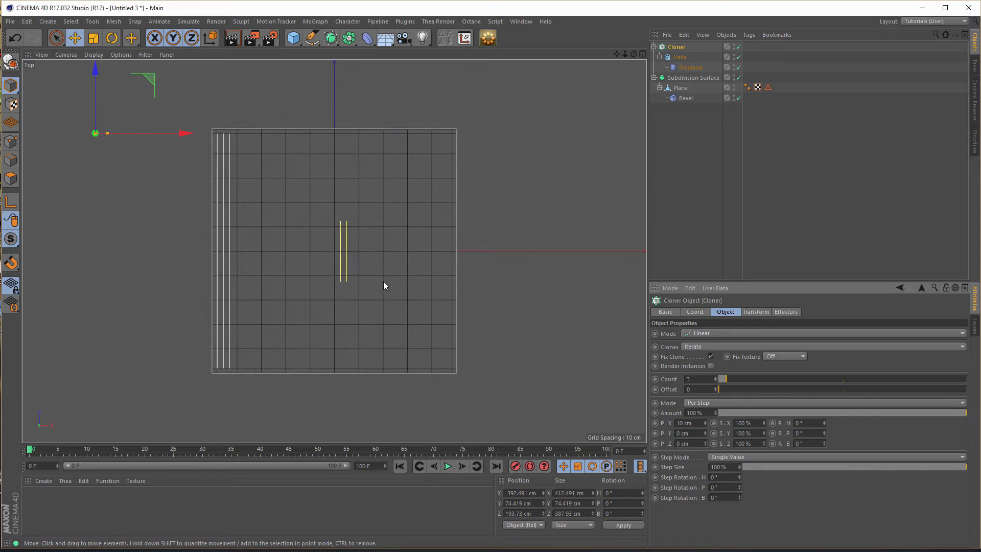
click(687, 423)
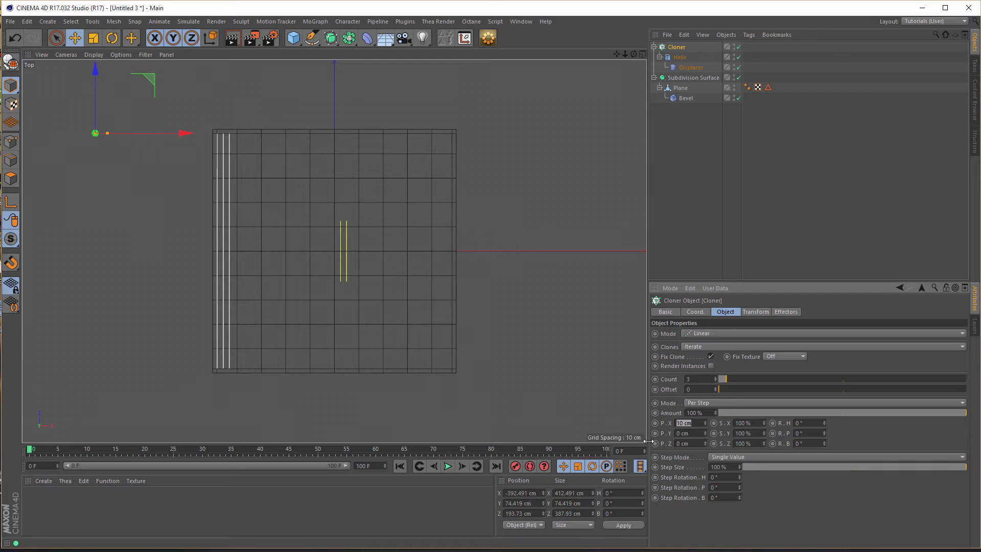
text(20)
key(Return)
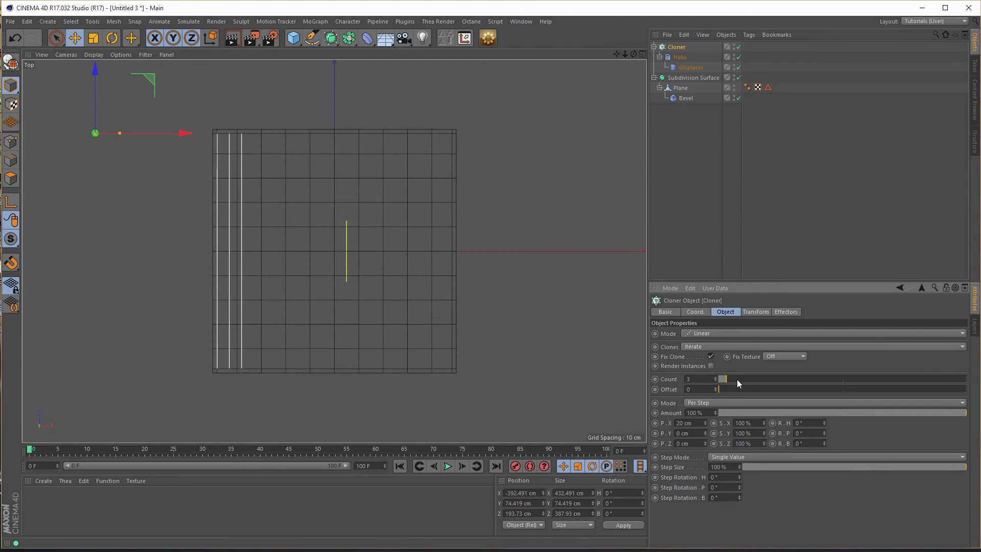
- Increase the Cloner's Count to 19 to spread the lines across the slab and check them in perspective
drag(729, 379, 766, 377)
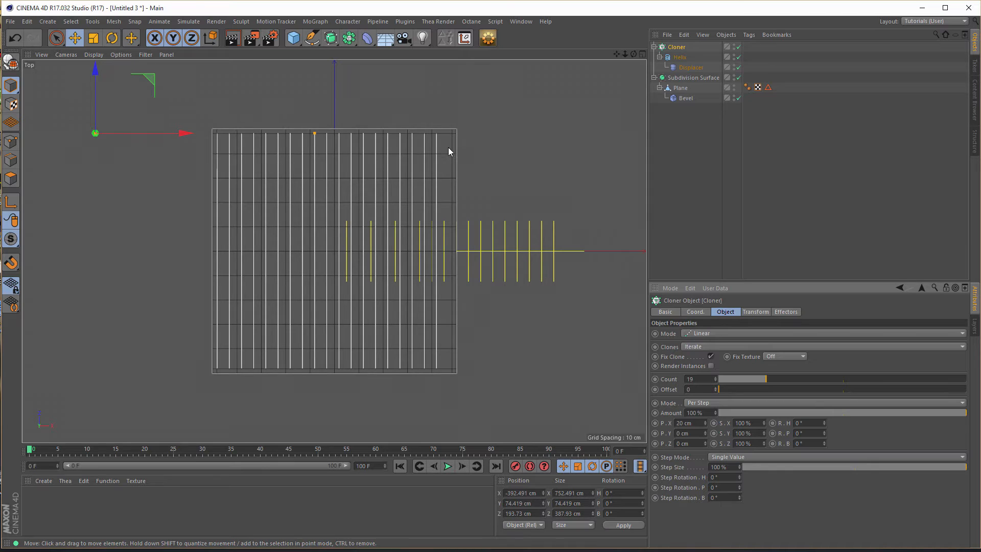
middle_click(469, 222)
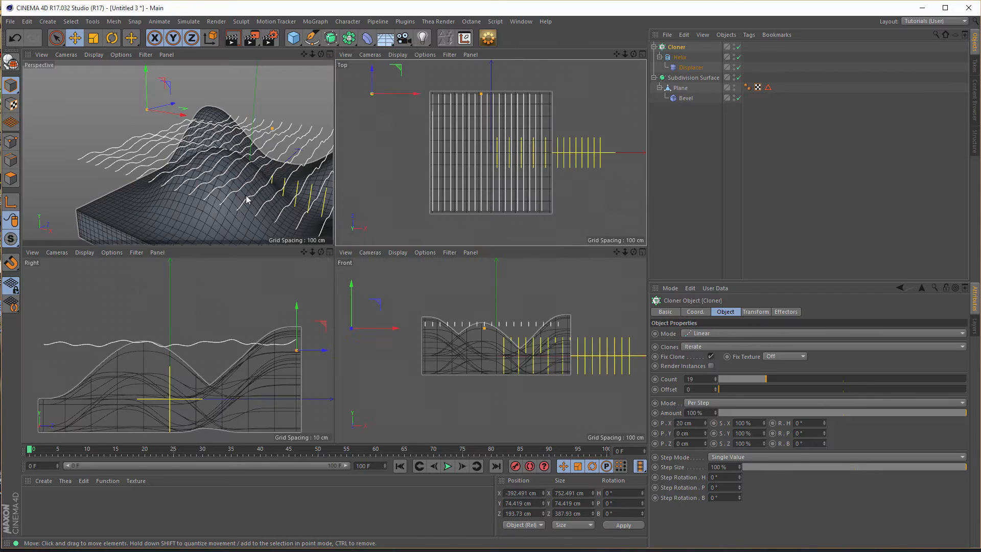
middle_click(247, 200)
mouse_move(366, 273)
alt+mouse_down()
mouse_move(322, 256)
mouse_move(342, 252)
mouse_move(365, 278)
mouse_move(359, 260)
alt+mouse_up()
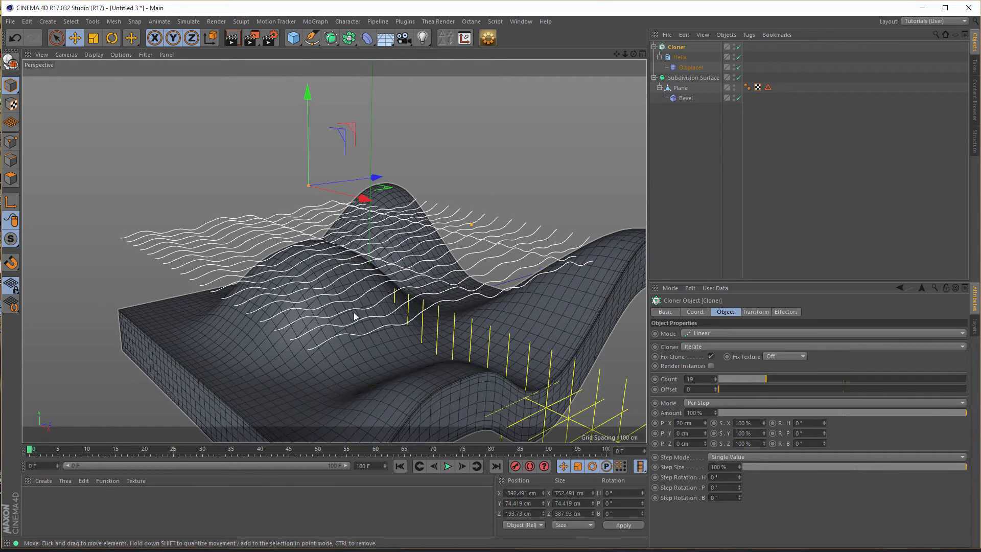
mouse_move(381, 278)
alt+mouse_down()
mouse_move(353, 271)
mouse_move(384, 276)
alt+mouse_up()
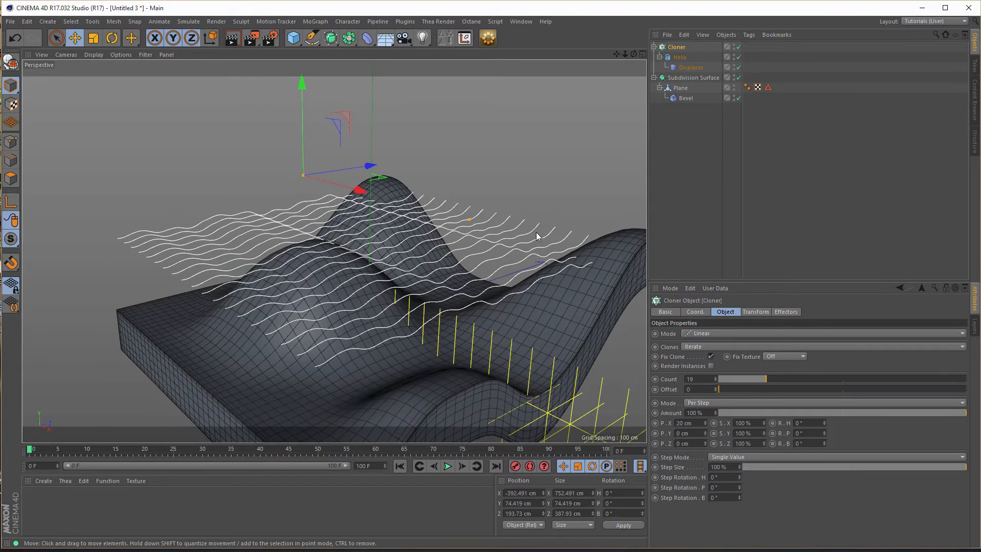
- Set the Space of the Displacer's Noise shader to World
click(691, 67)
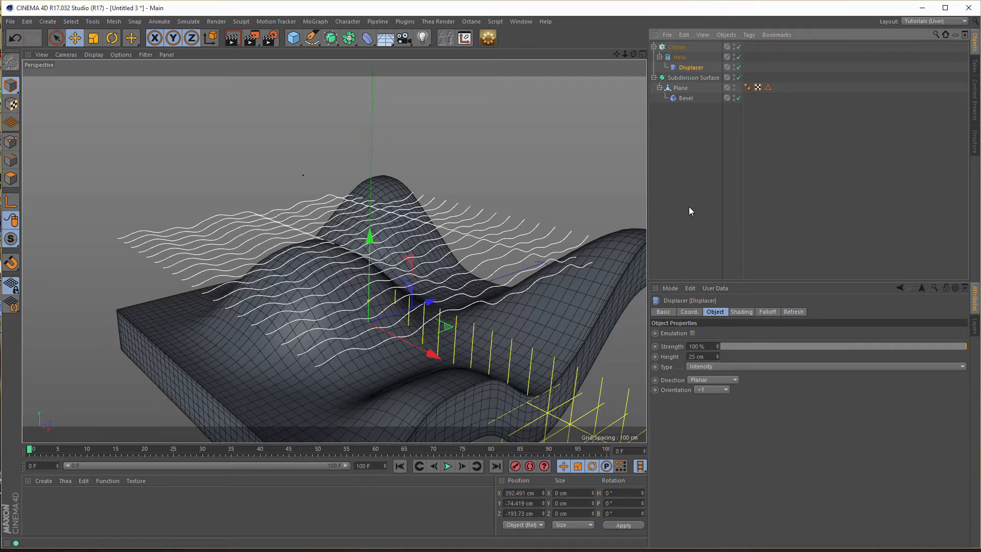
click(748, 313)
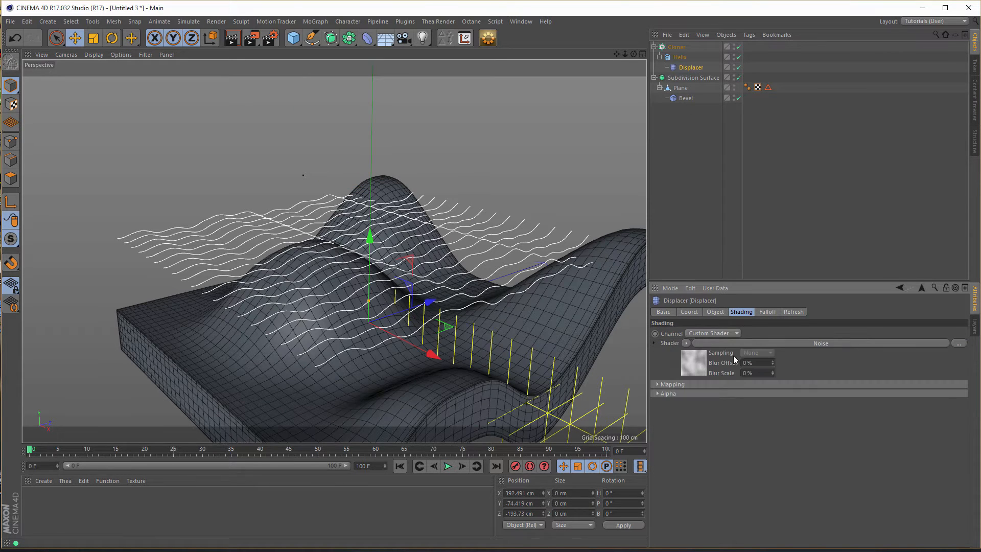
click(693, 361)
drag(964, 342, 955, 404)
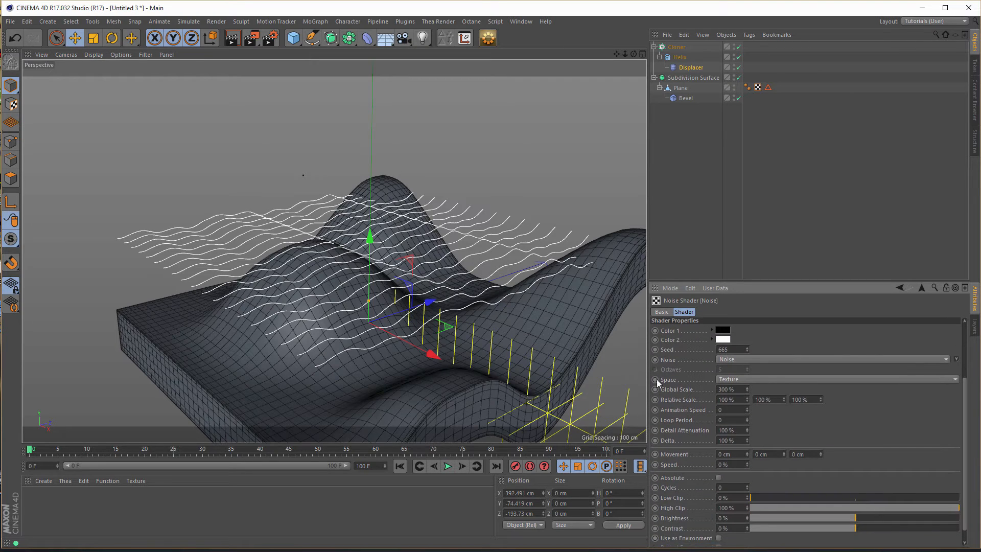
click(763, 379)
click(750, 419)
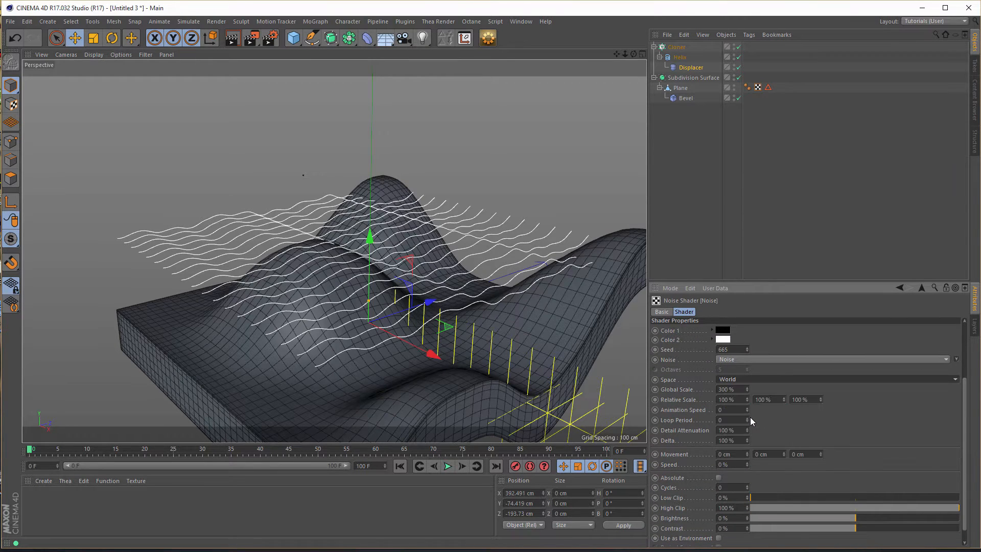
- Add an Extrude object as the parent of the Helix inside the Cloner to turn the lines into strips
alt+drag(357, 277, 309, 237)
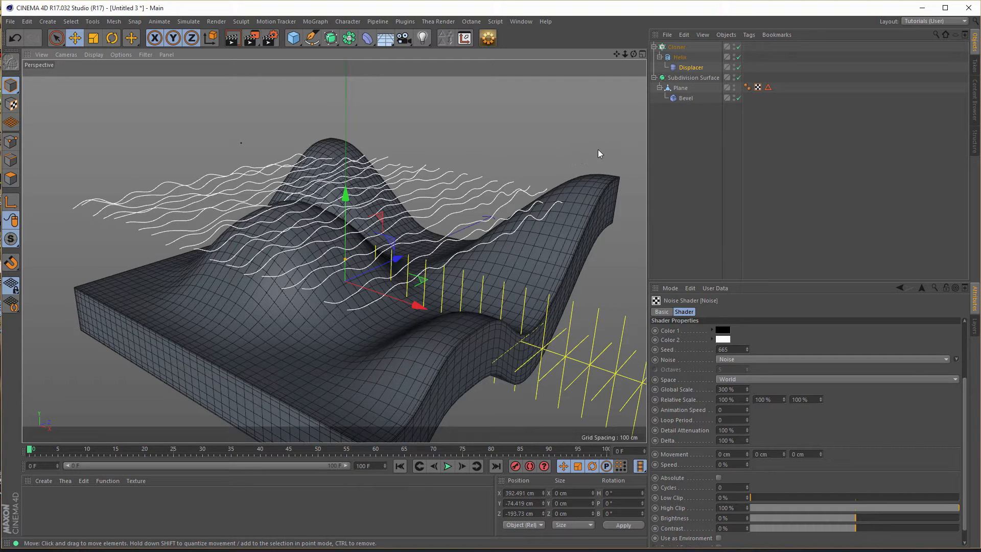
click(682, 50)
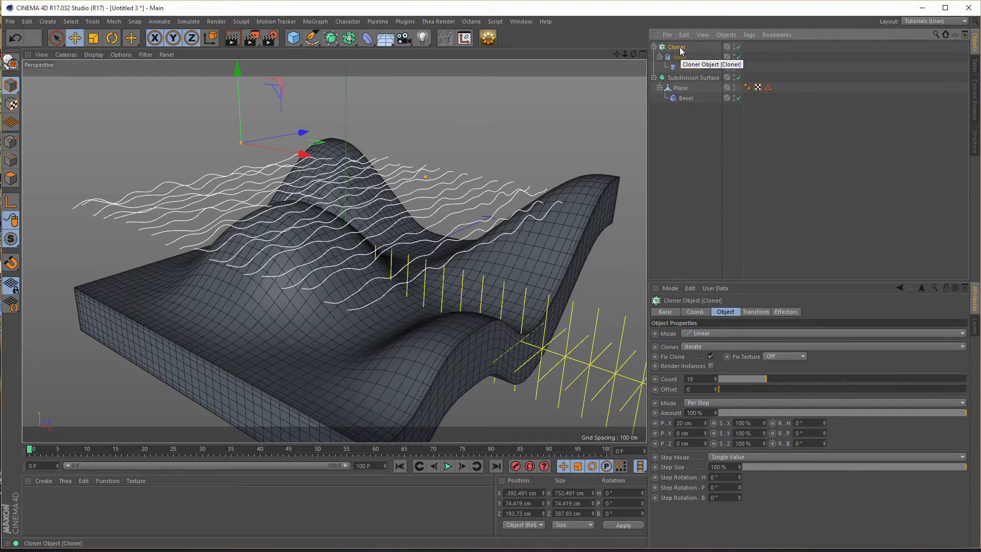
mouse_move(322, 198)
alt+mouse_down()
mouse_move(281, 193)
mouse_move(331, 193)
alt+mouse_up()
alt+drag(237, 188, 211, 188)
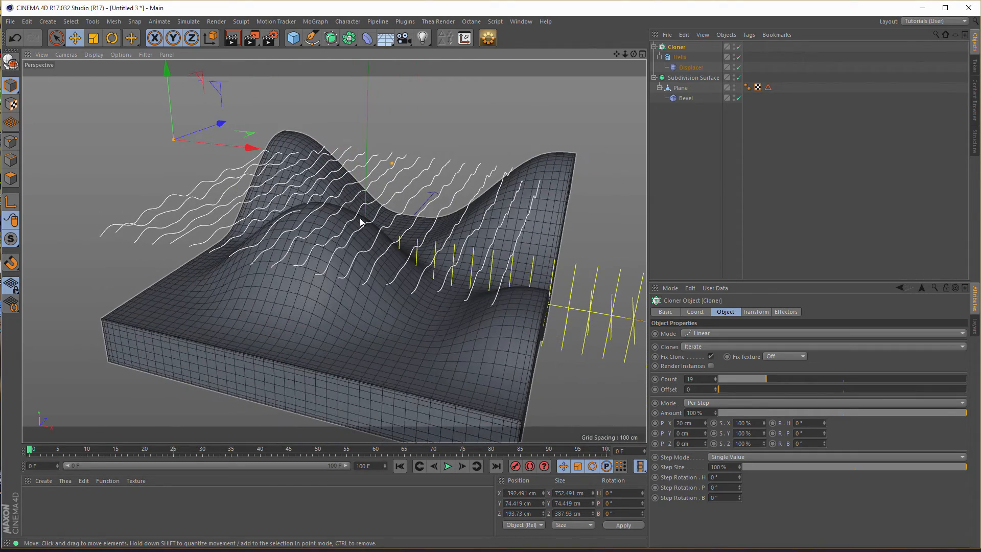
alt+drag(365, 223, 441, 217)
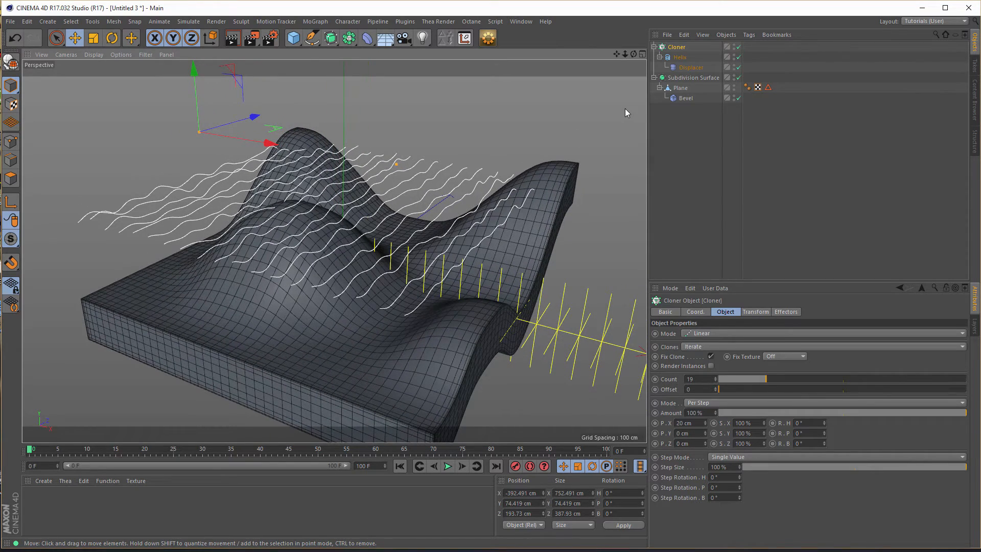
click(679, 58)
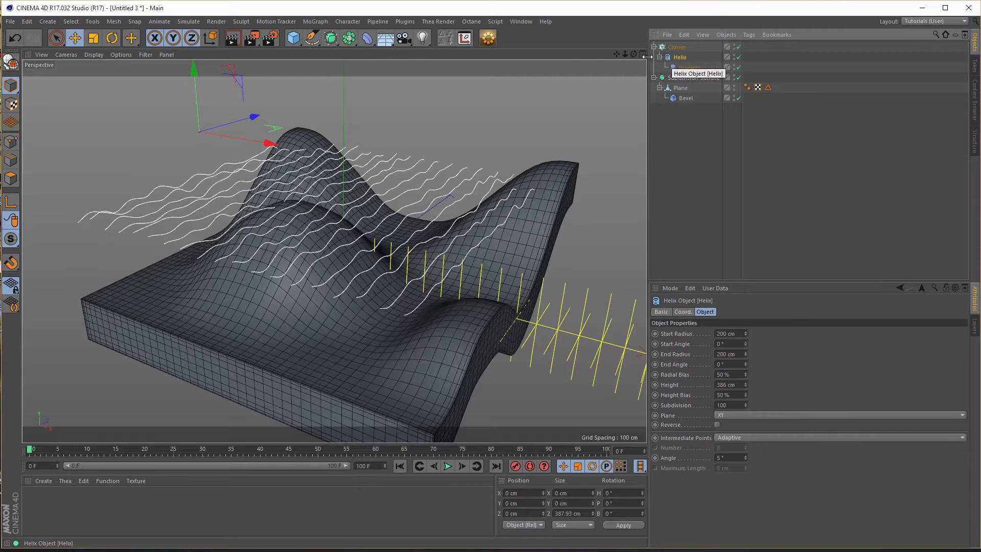
click(331, 38)
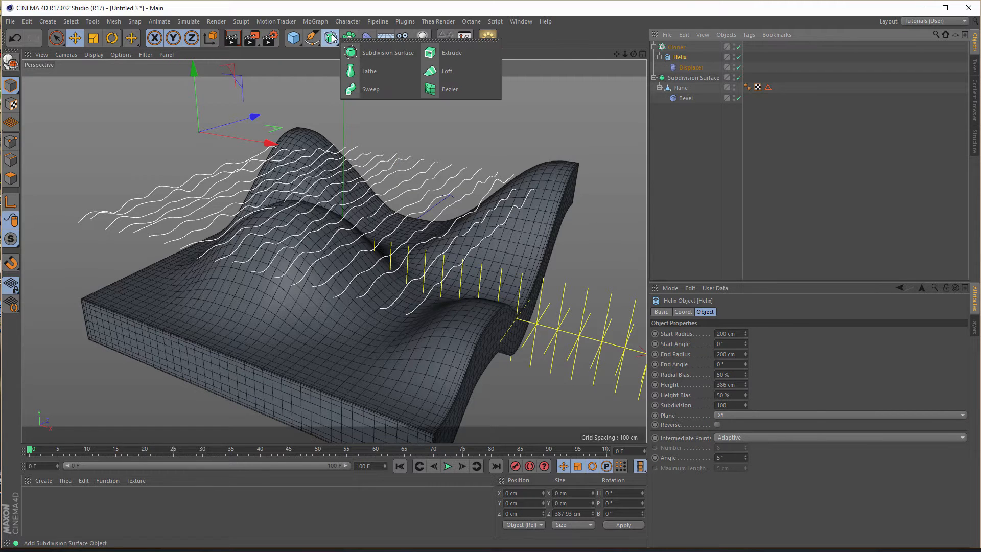
alt+click(449, 51)
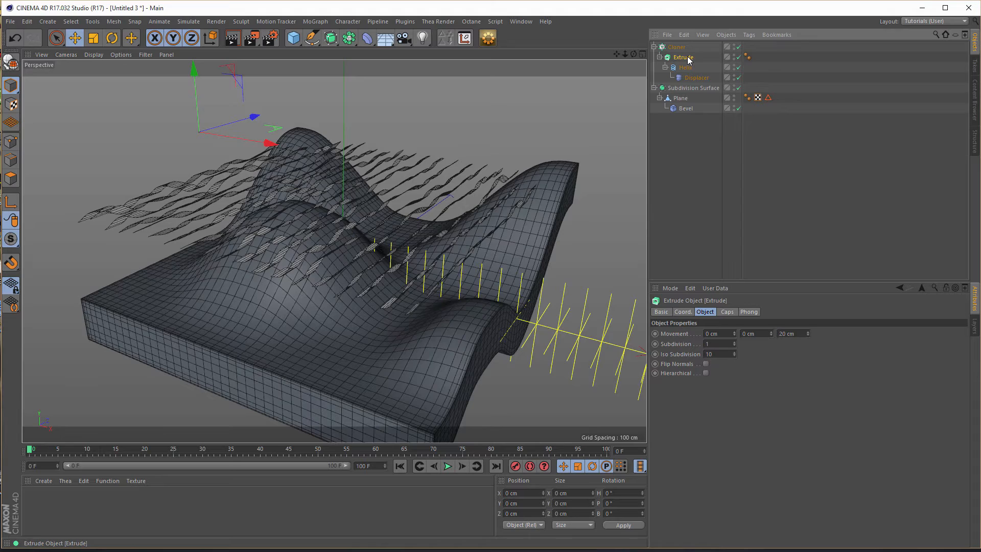
- Set the Extrude's Movement to 19.99 cm in X and 0 cm in Z and check the strips from several angles
alt+drag(334, 211, 352, 220)
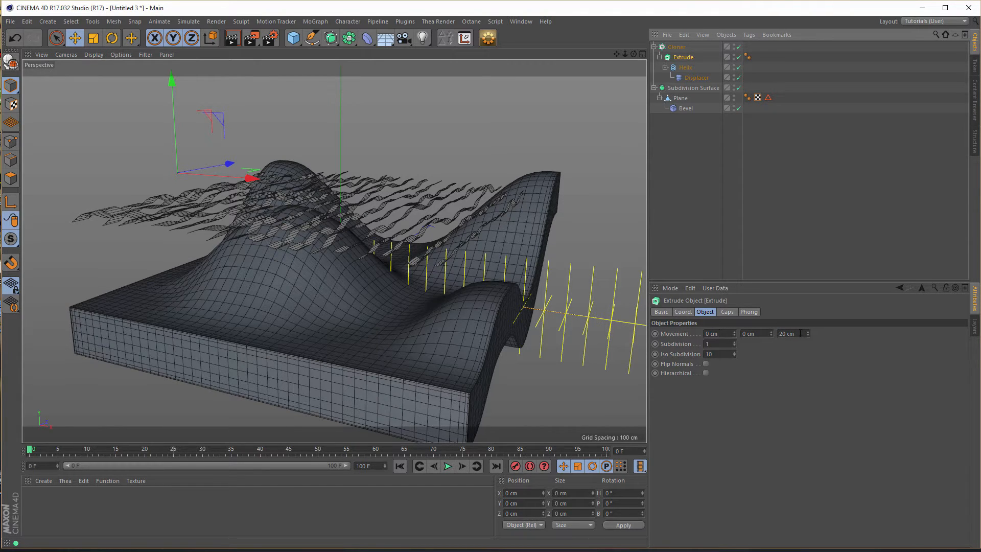
drag(801, 334, 748, 365)
text(0)
key(Return)
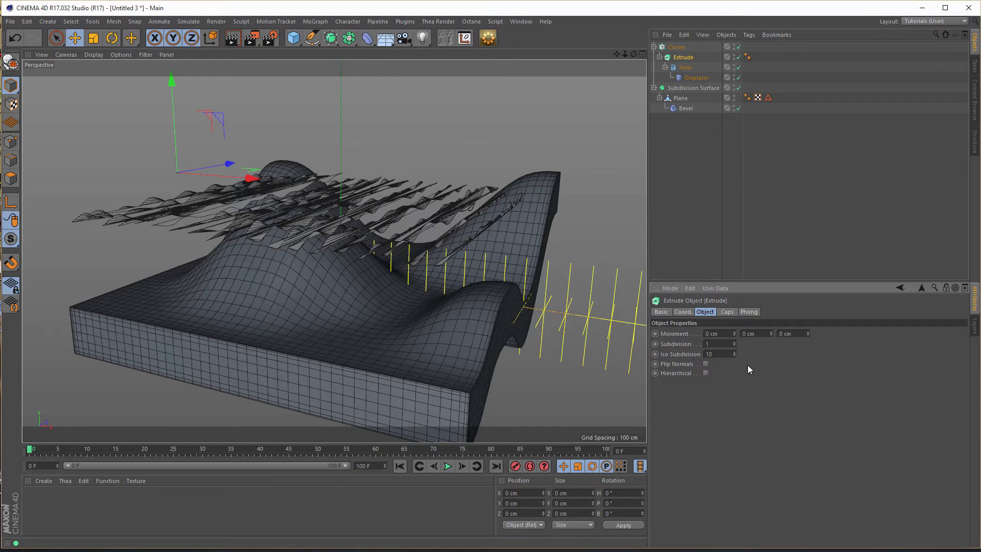
drag(717, 333, 695, 351)
text(19,99)
key(Return)
mouse_move(369, 225)
alt+mouse_down()
mouse_move(363, 233)
mouse_move(372, 226)
alt+mouse_up()
alt+drag(298, 239, 378, 337)
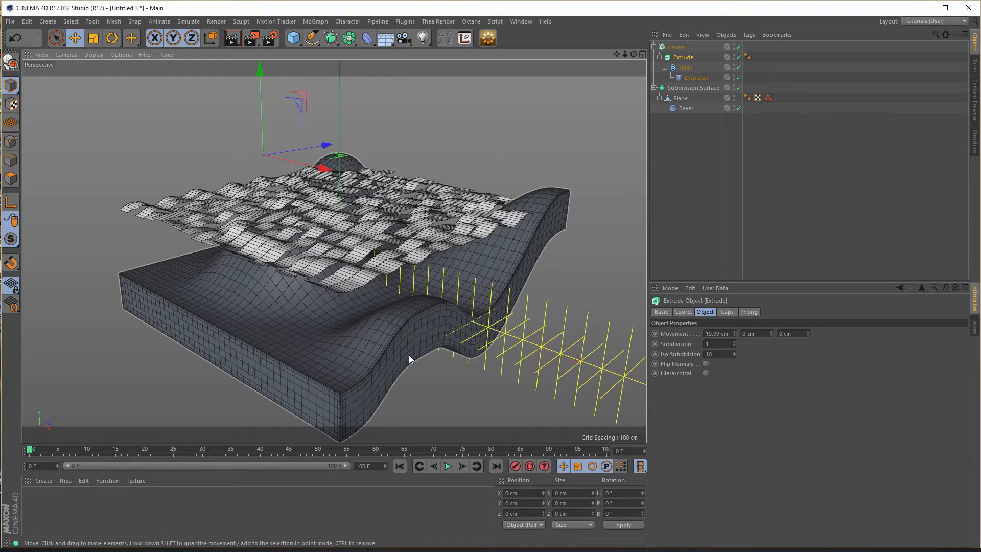
alt+drag(409, 354, 455, 301)
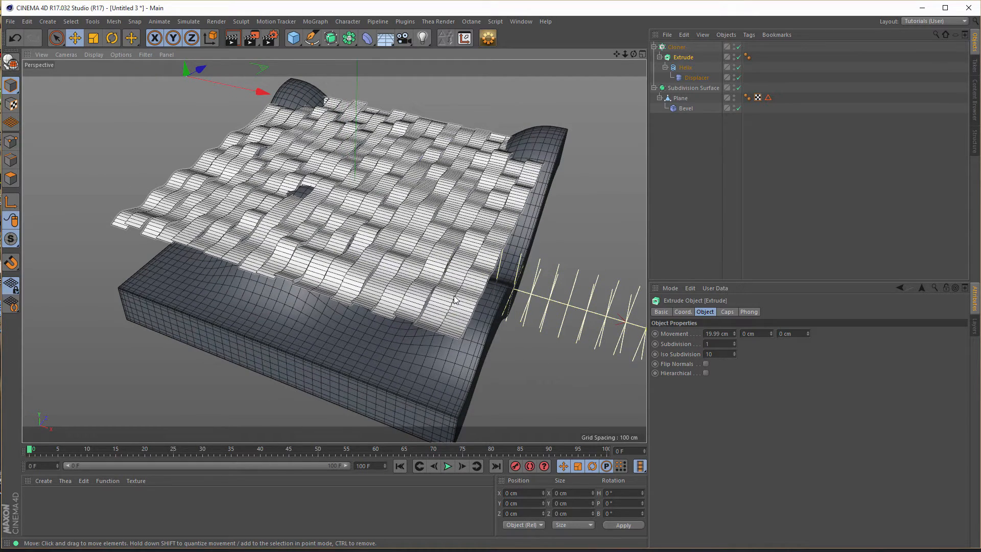
mouse_move(452, 303)
alt+mouse_down()
mouse_move(485, 342)
mouse_move(468, 345)
mouse_move(357, 289)
mouse_move(359, 216)
alt+mouse_up()
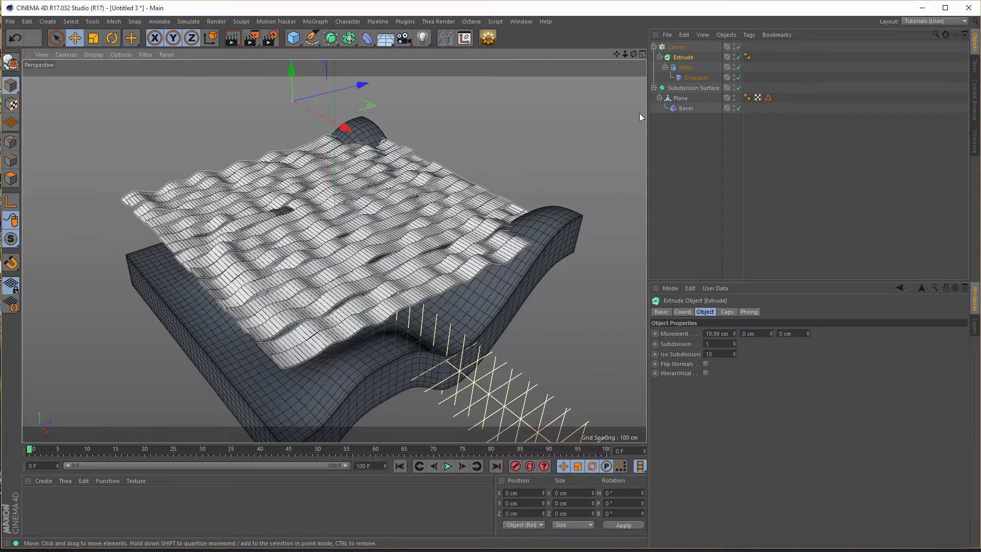
- Lower the Helix about 12.5 cm along Y and check the strips against the base
click(686, 70)
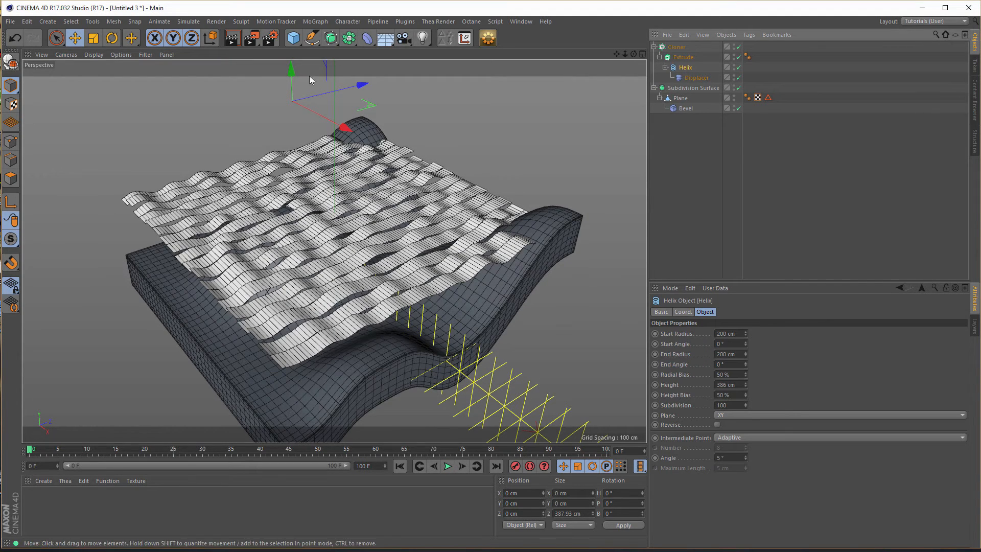
drag(292, 72, 293, 81)
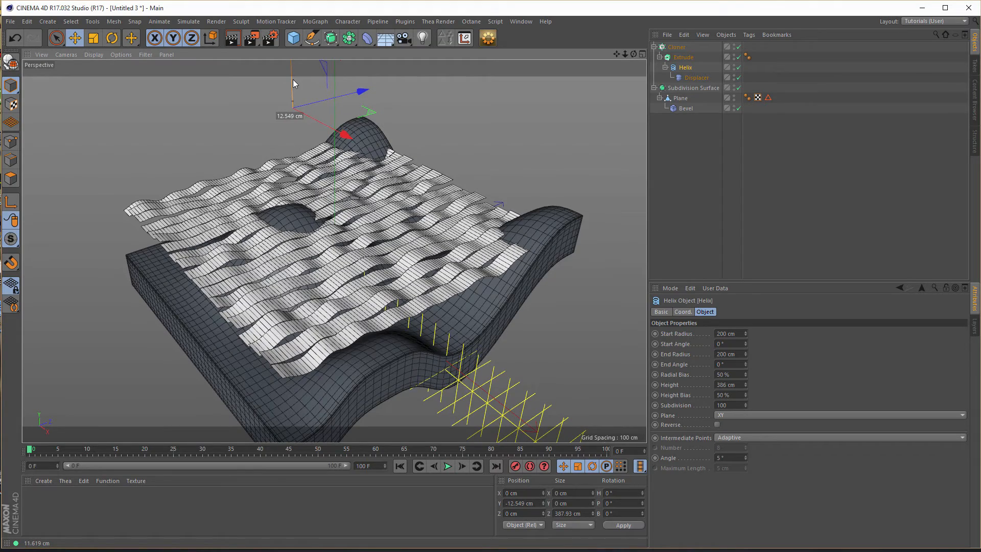
alt+drag(290, 207, 300, 235)
scroll(296, 232, up, 3)
alt+drag(295, 226, 313, 223)
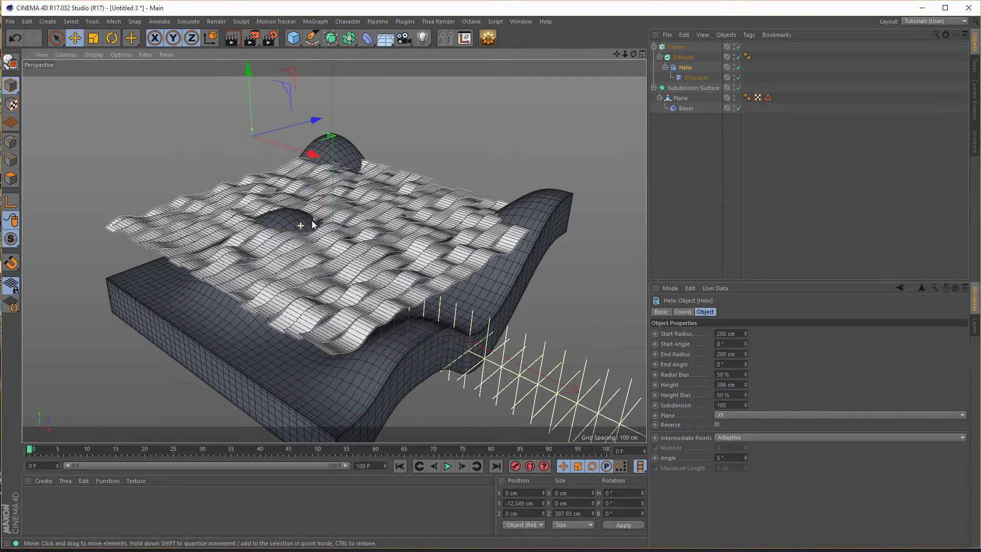
- Set the Cloner's per-step X offset to 10 cm
click(683, 57)
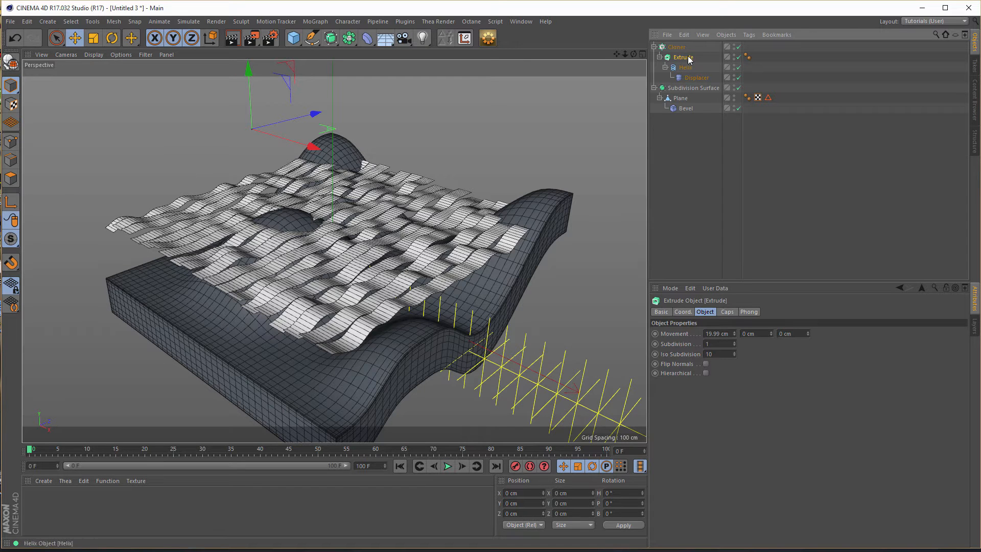
click(676, 47)
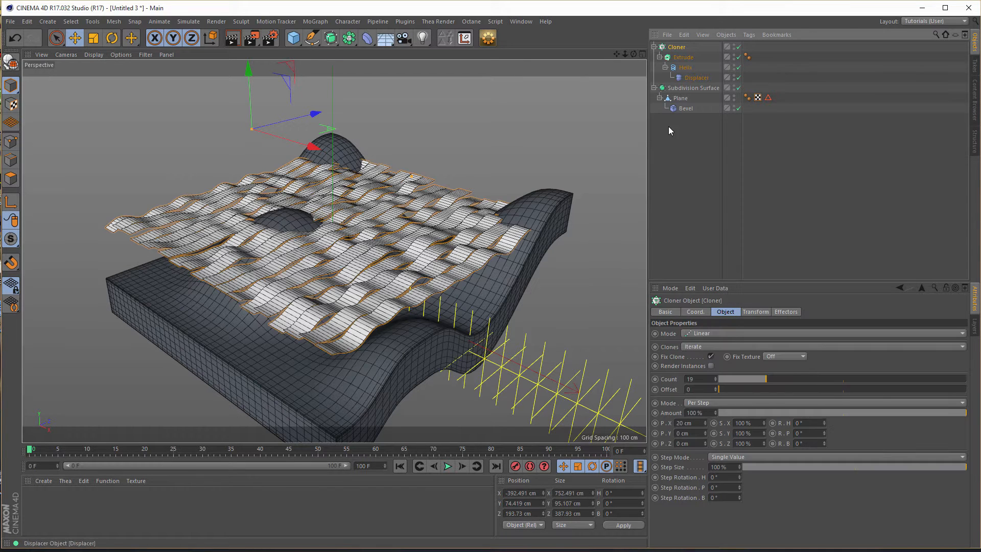
click(694, 422)
text(10)
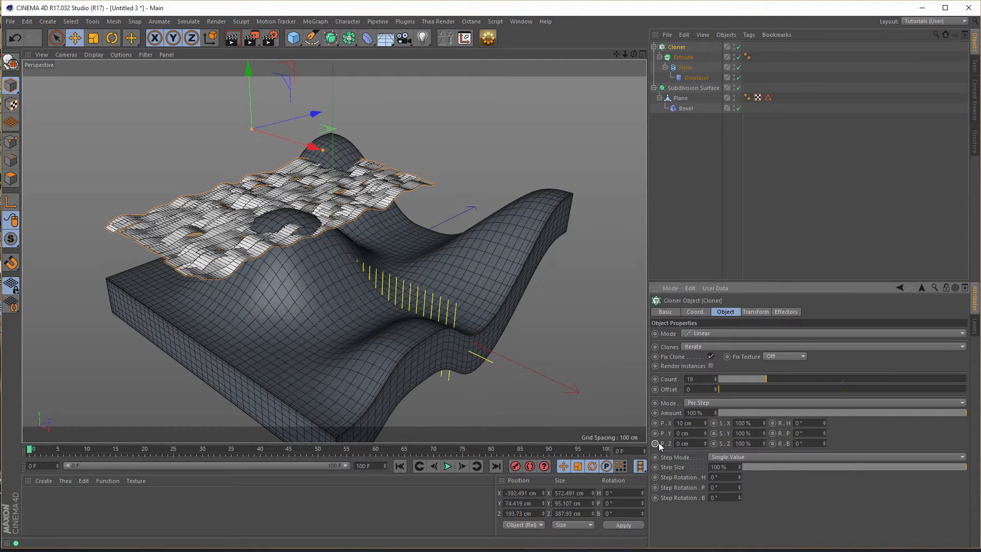
- Disable the Extrude and raise the Cloner's Count to 38 in the top view so the lines span the slab
click(739, 57)
middle_click(517, 192)
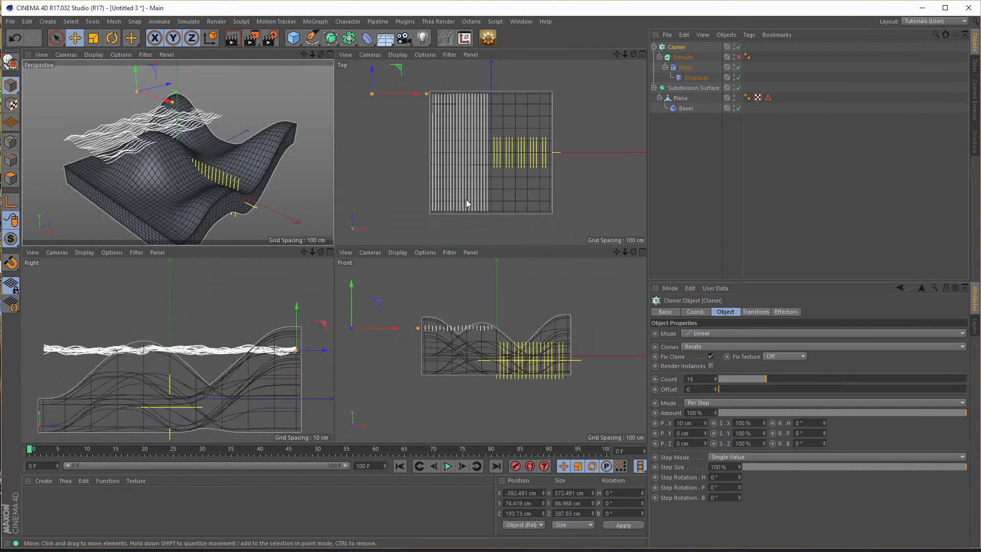
middle_click(466, 203)
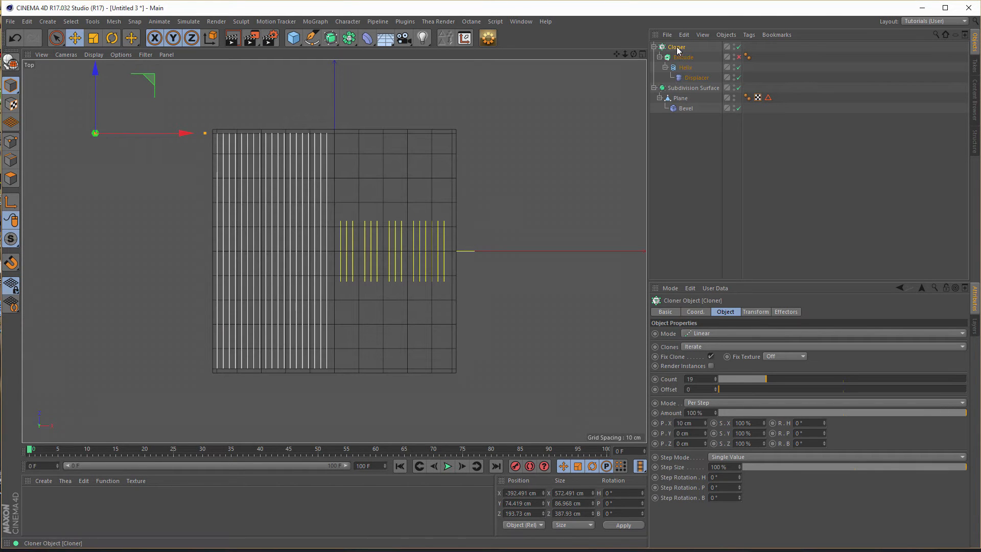
drag(769, 379, 814, 379)
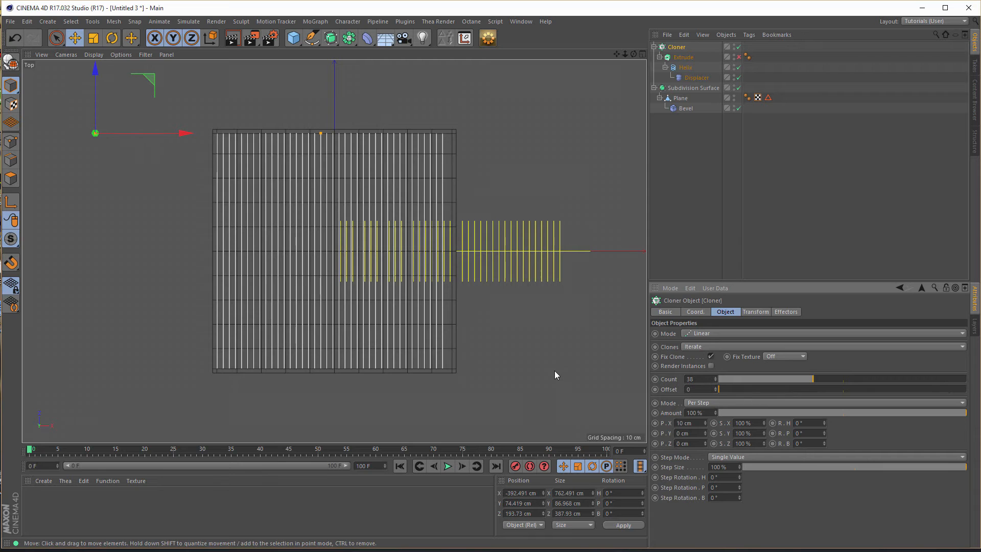
middle_click(599, 356)
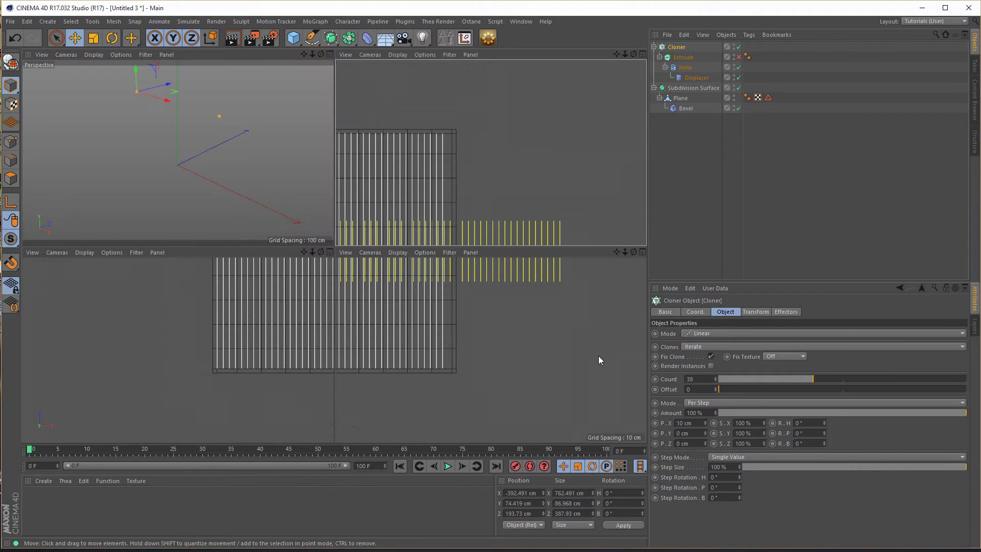
middle_click(237, 195)
mouse_move(361, 298)
alt+mouse_down()
mouse_move(370, 337)
mouse_move(351, 284)
mouse_move(356, 291)
alt+mouse_up()
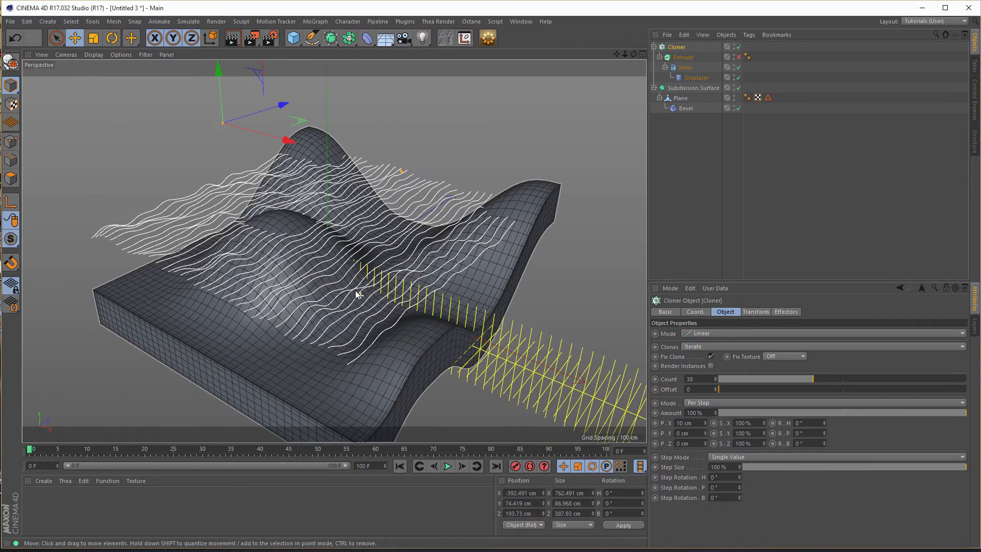
- Set the Extrude's X Movement to 9.99 cm, re-enable it and inspect the narrower strips
click(683, 58)
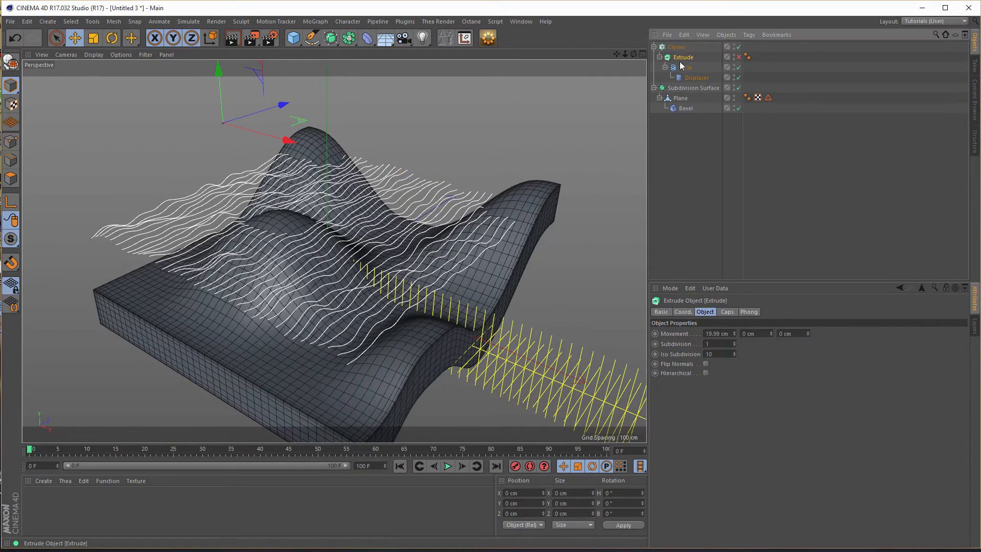
click(731, 334)
drag(709, 334, 700, 338)
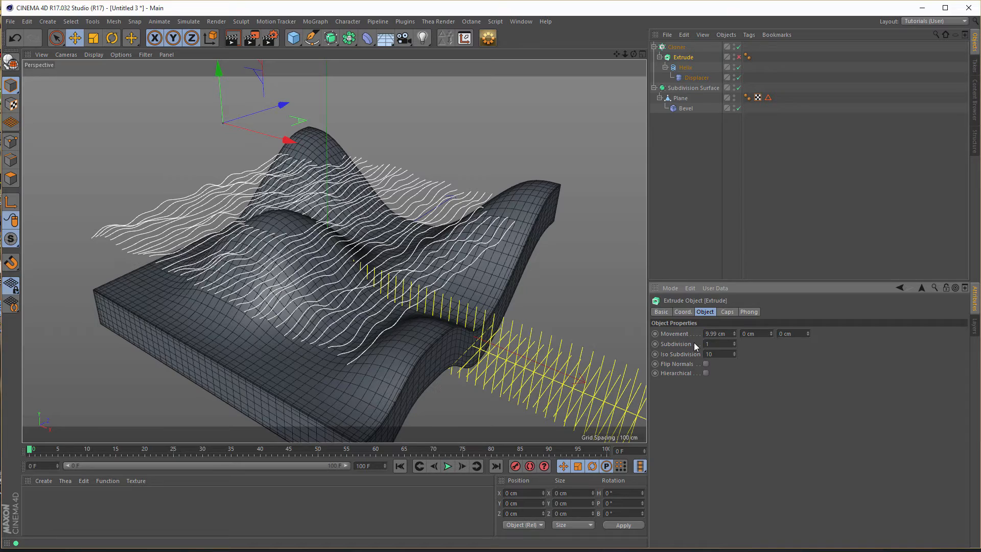
click(739, 58)
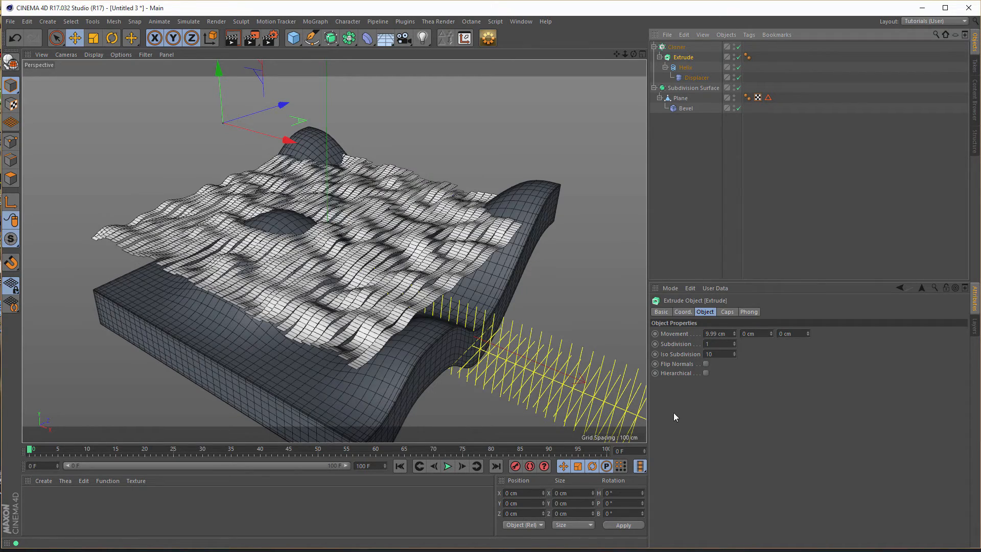
mouse_move(359, 352)
alt+mouse_down()
mouse_move(400, 336)
mouse_move(428, 368)
mouse_move(404, 335)
mouse_move(417, 260)
mouse_move(419, 293)
mouse_move(430, 250)
alt+mouse_up()
alt+drag(369, 238, 351, 217)
alt+right_drag(351, 217, 371, 216)
mouse_move(372, 220)
alt+mouse_down()
mouse_move(388, 216)
mouse_move(391, 253)
mouse_move(428, 287)
mouse_move(412, 291)
mouse_move(395, 273)
alt+mouse_up()
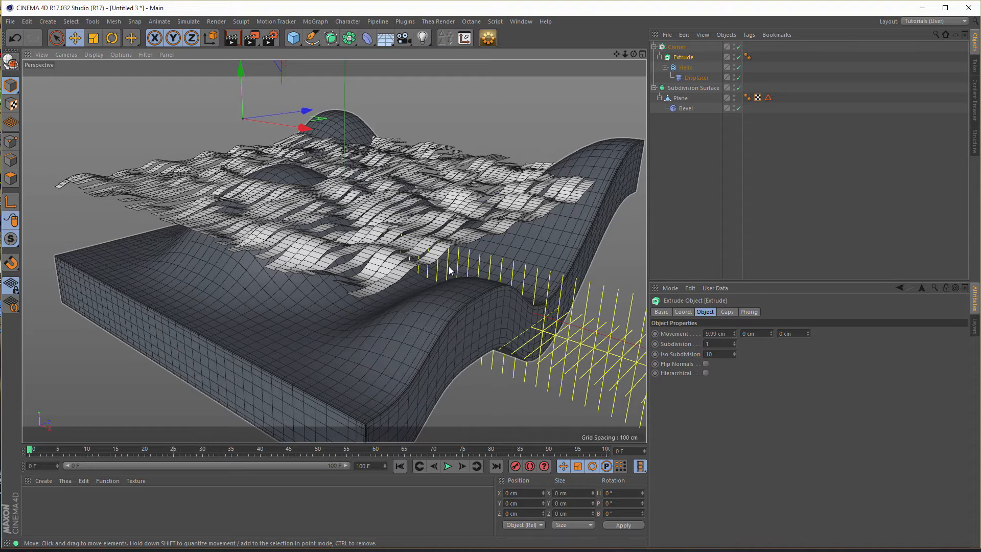
- Duplicate the Cloner below the Subdivision Surface, then disable the original with its children and collapse it
click(678, 47)
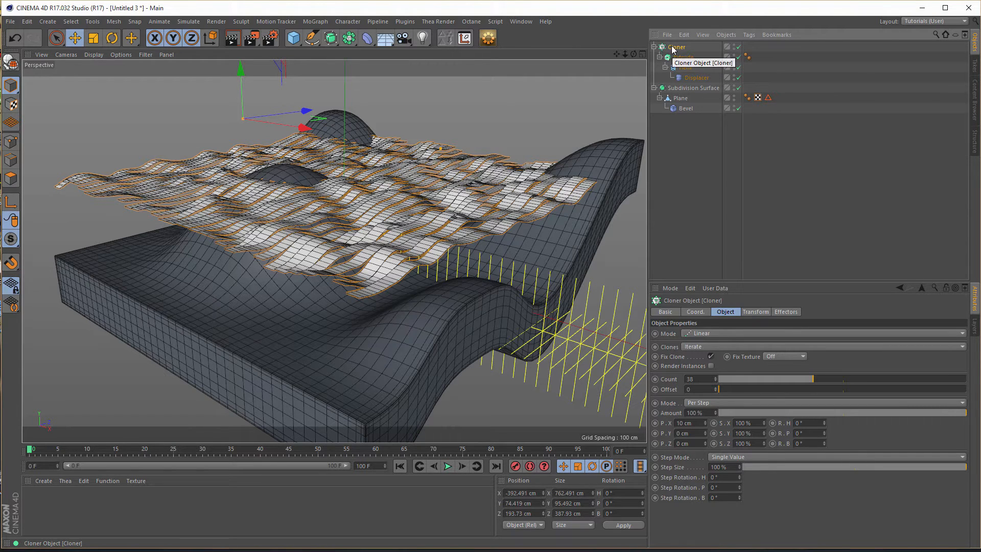
ctrl+drag(672, 49, 676, 170)
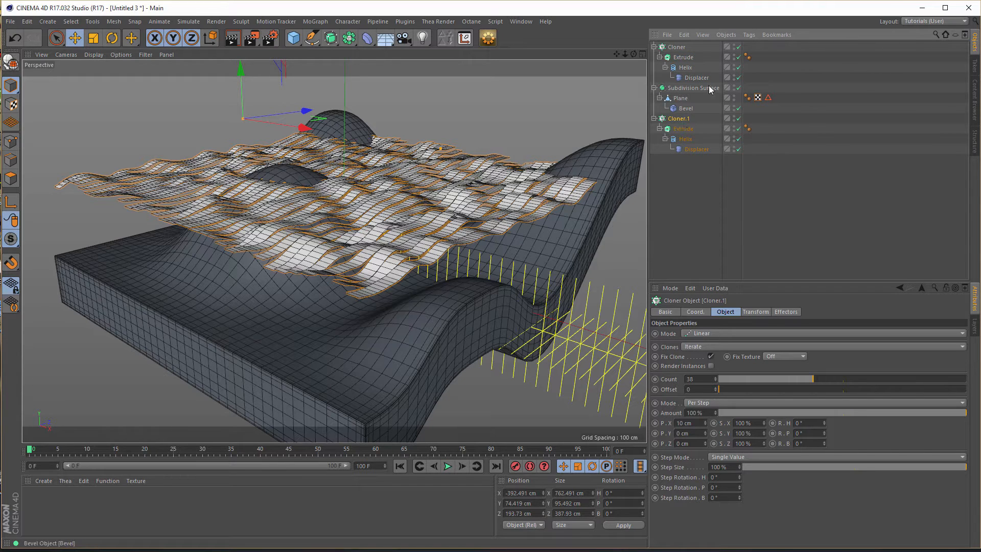
click(678, 48)
drag(740, 47, 741, 76)
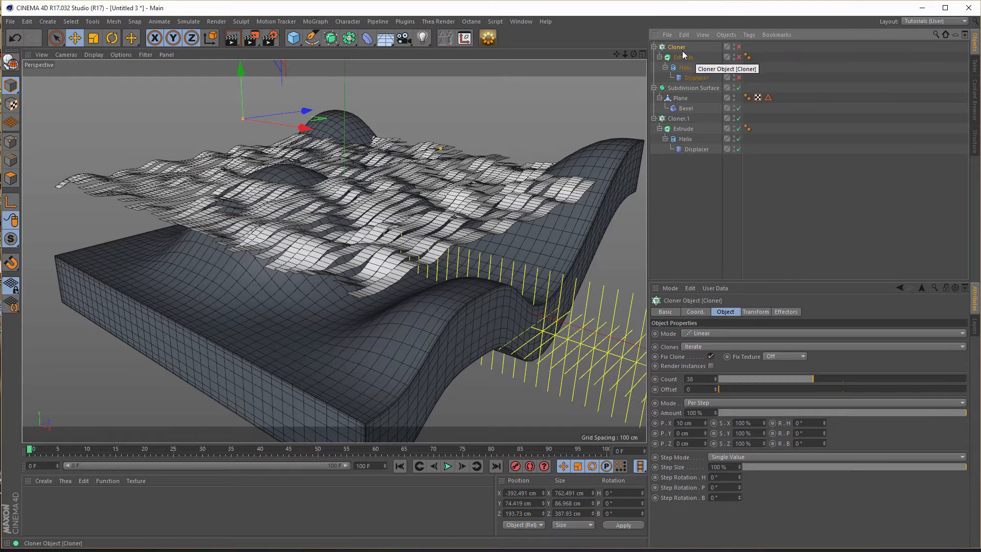
click(656, 47)
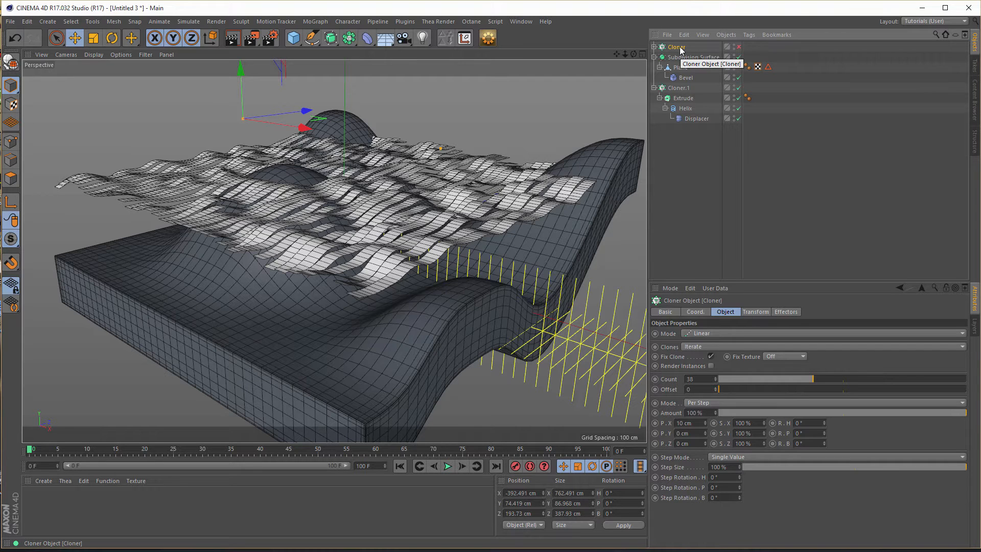
- Group the disabled original Cloner into a null named Backup and hide the null
key(alt+g)
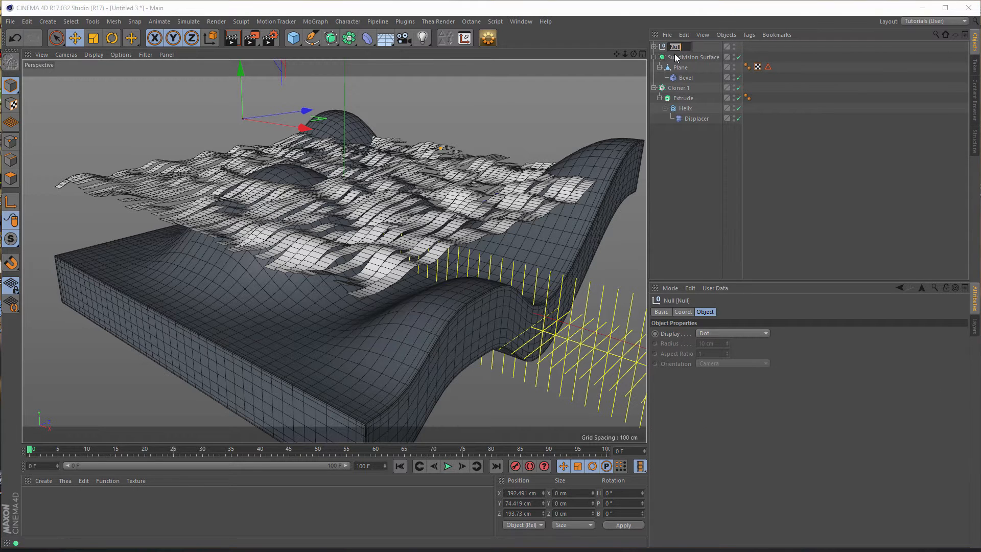
text(E)
text(ackup)
key(Return)
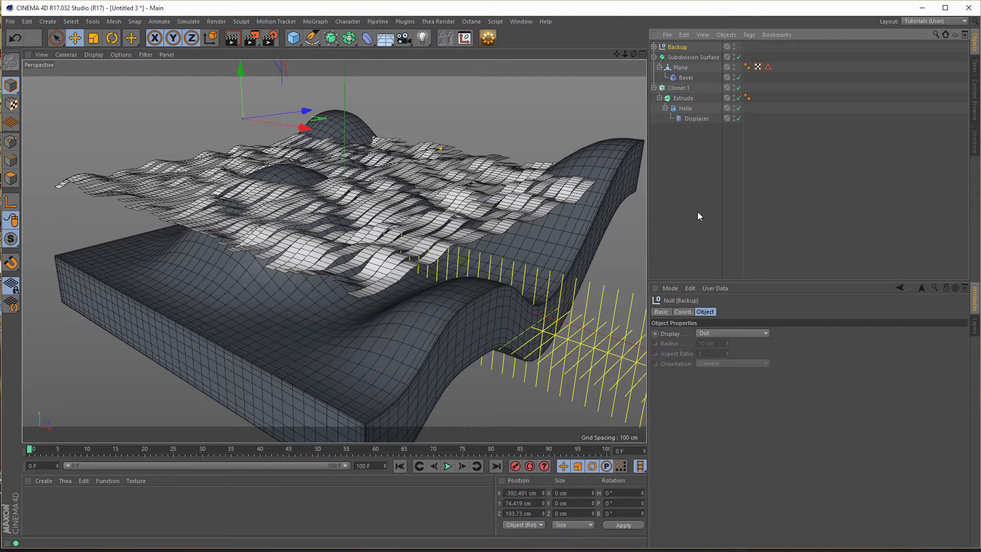
click(735, 45)
- Make the duplicate Cloner editable and look through its resulting Extrude objects
click(671, 88)
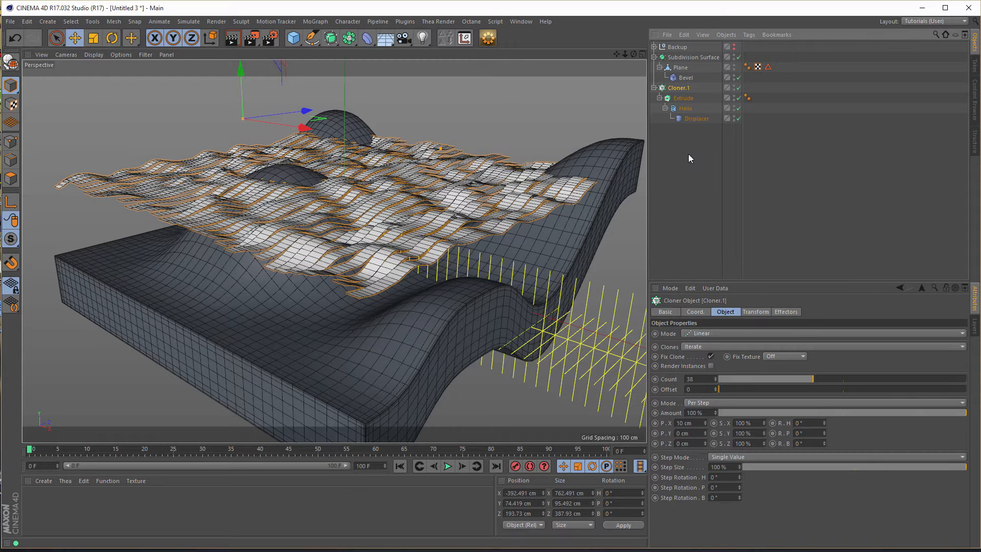
key(c)
click(654, 87)
scroll(957, 119, down, 10)
scroll(961, 122, up, 10)
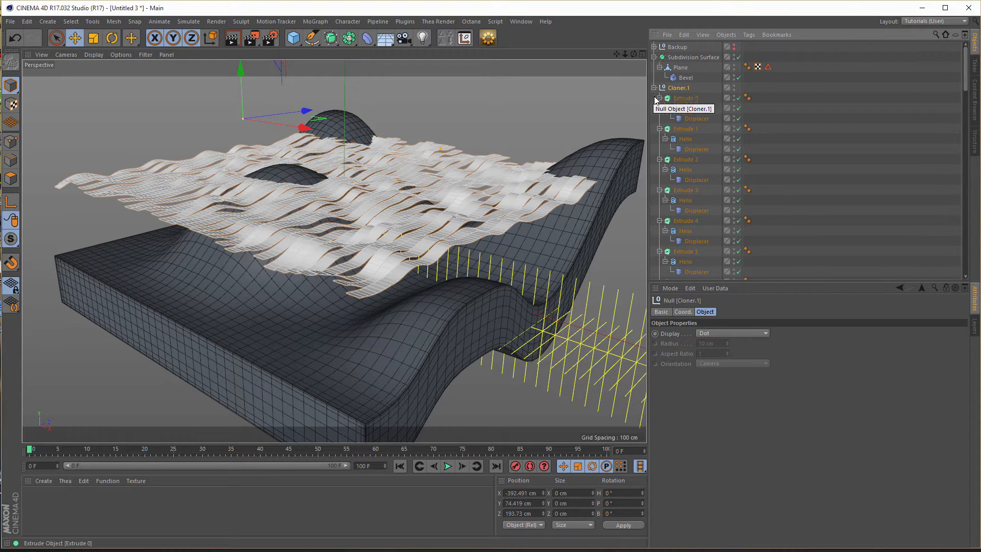
- Undo the duplicate Cloner's conversion into separate editable Extrude objects
key(ctrl+z)
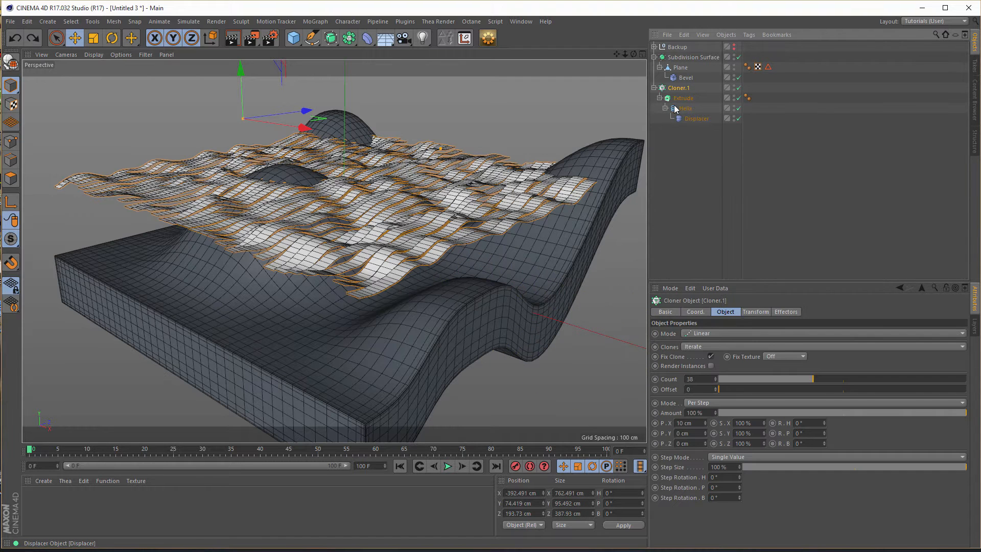
click(662, 89)
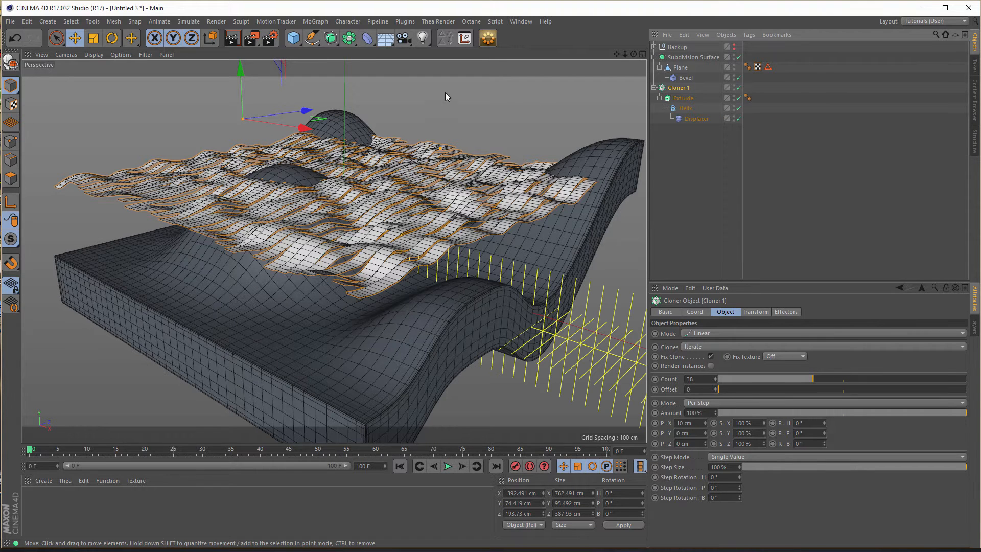
- Wrap the duplicate Cloner in a Connect object, make it editable and inspect the resulting single strip mesh
click(349, 40)
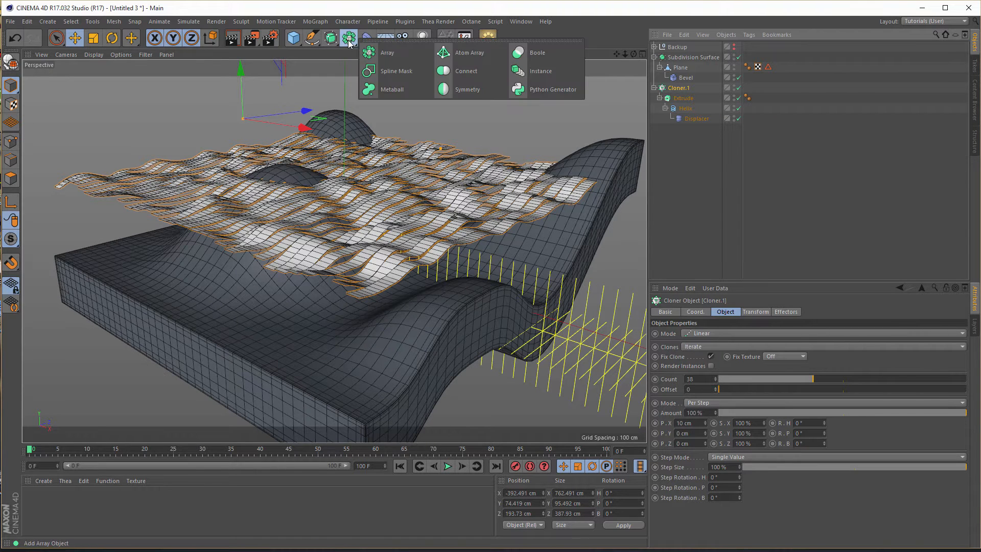
alt+click(457, 72)
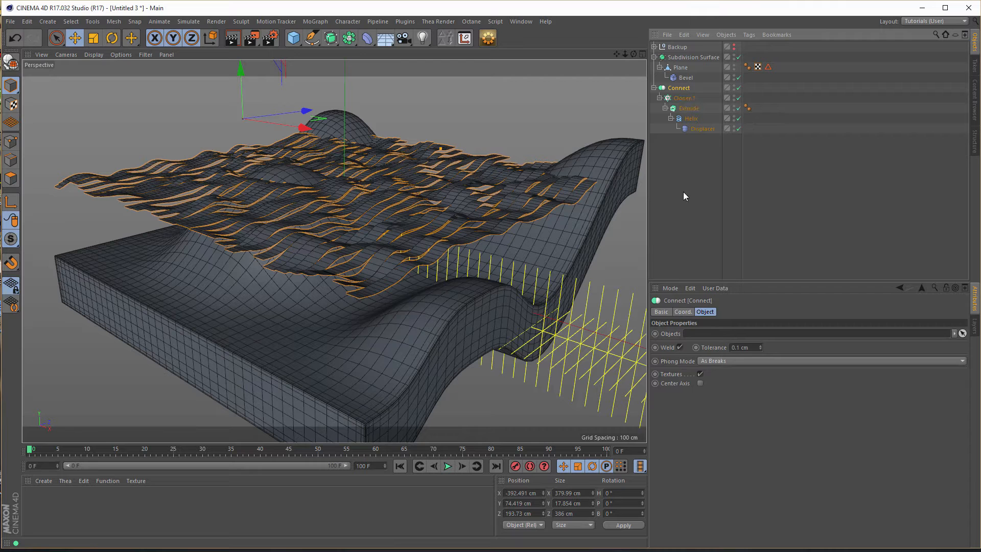
key(c)
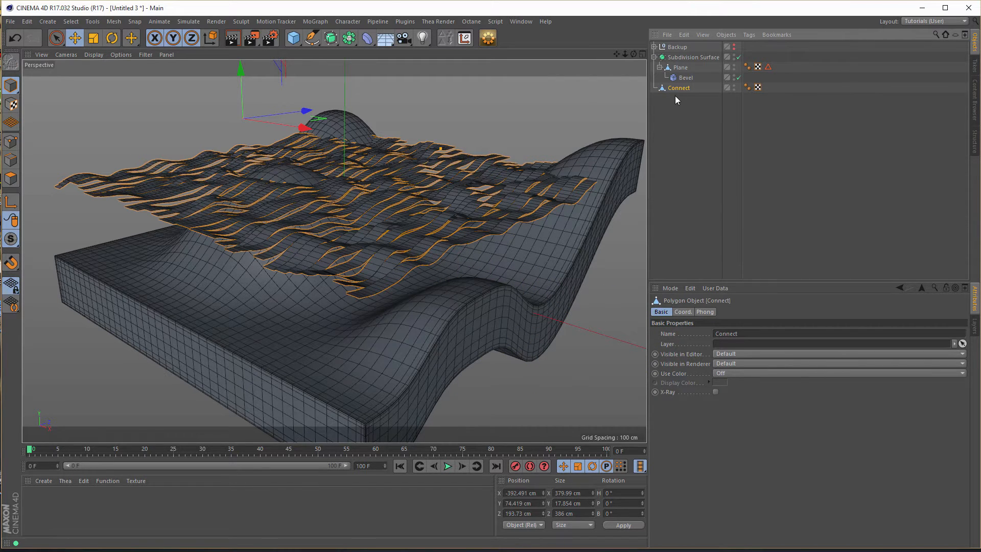
scroll(358, 229, up, 5)
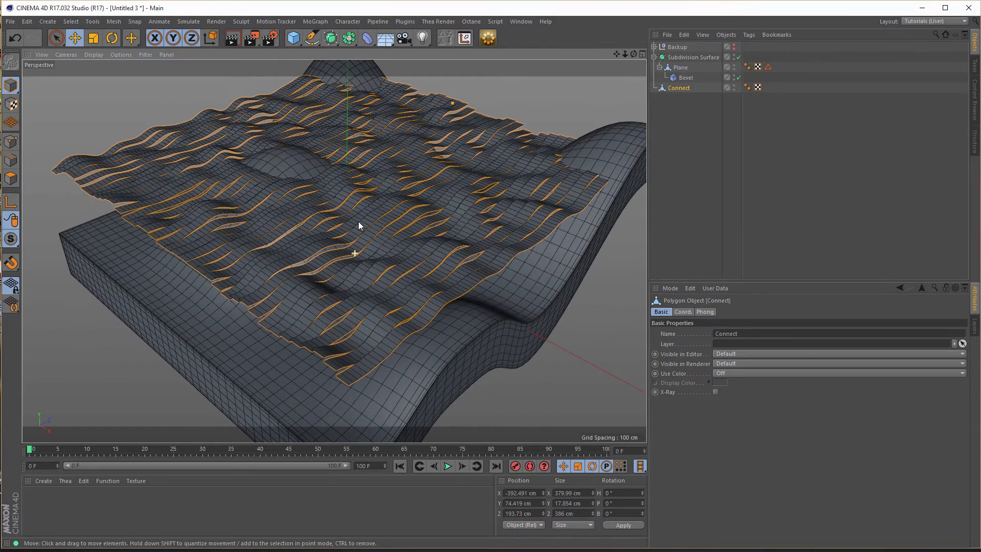
alt+drag(357, 223, 357, 232)
click(675, 86)
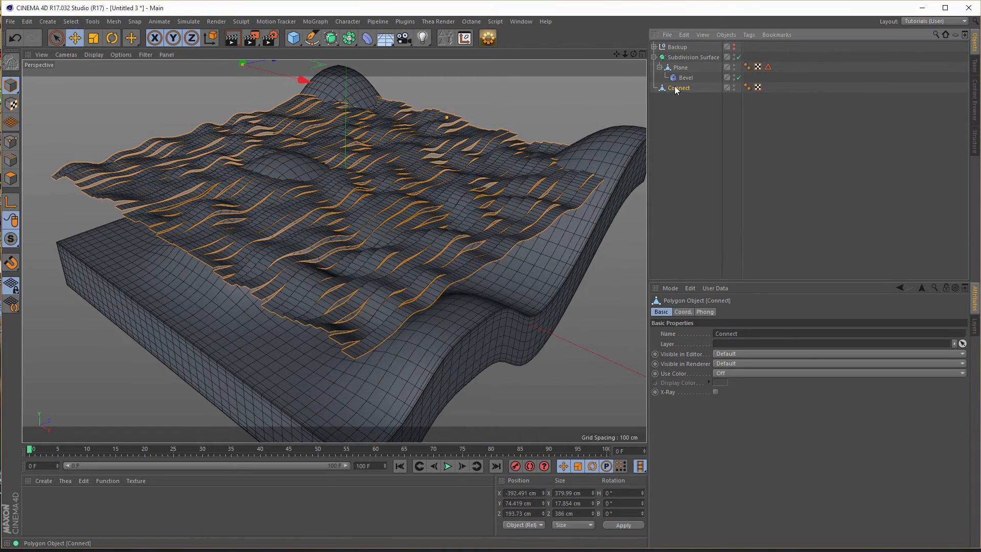
- Optimize the points of the Connect mesh, then undo back to the live duplicate Cloner
click(11, 141)
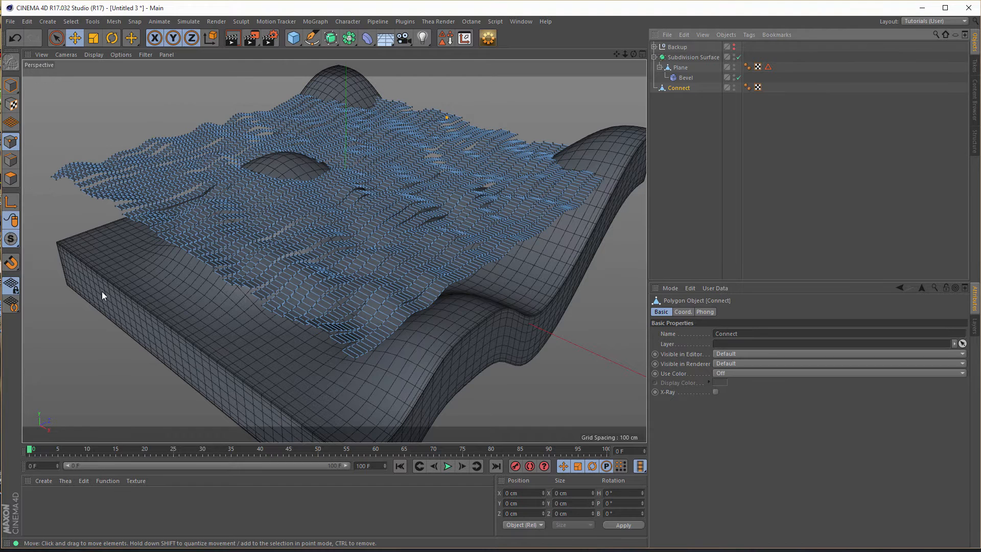
right_click(85, 299)
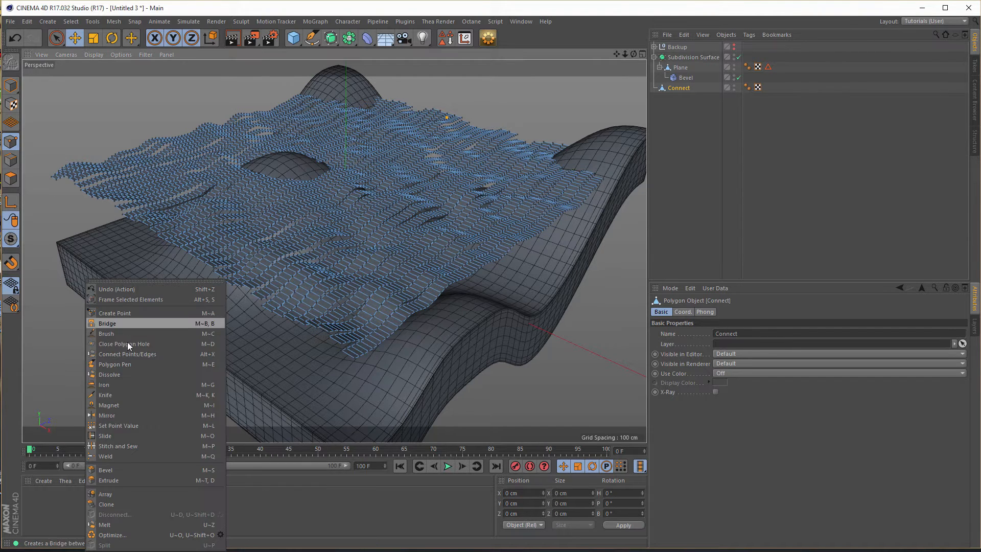
click(112, 534)
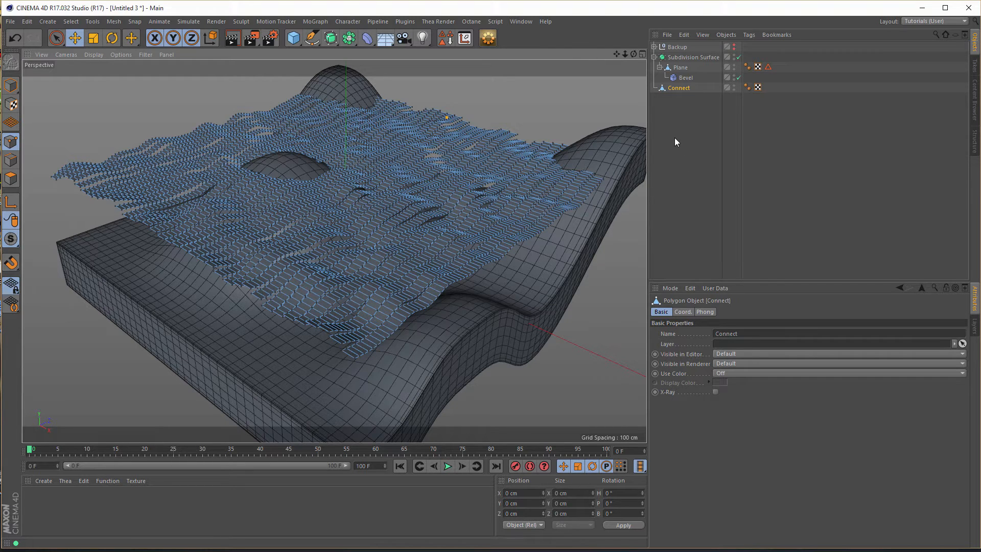
key(ctrl+z)
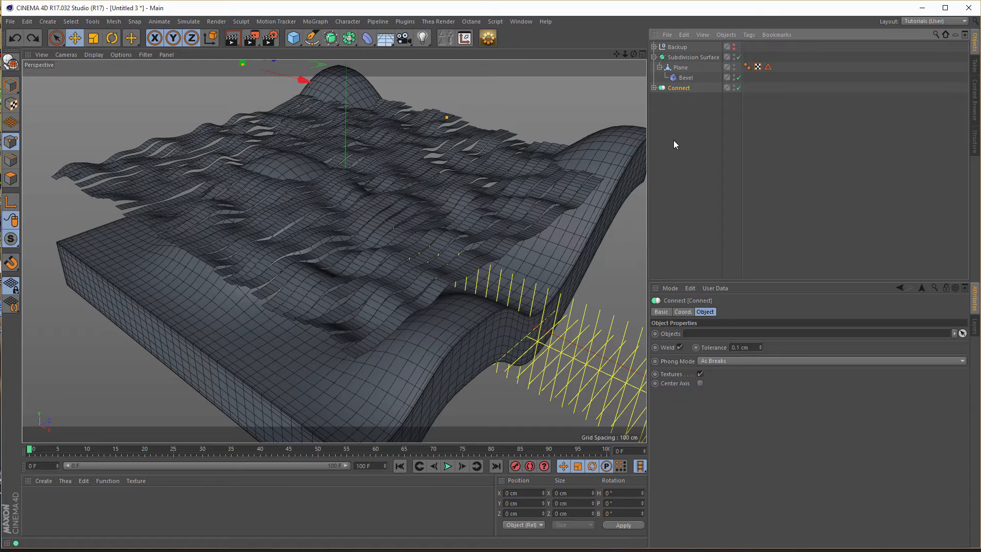
key(ctrl+z)
- Convert the duplicate Cloner into one optimized polygon mesh with the EDIT-OPTIMIZE script
click(677, 89)
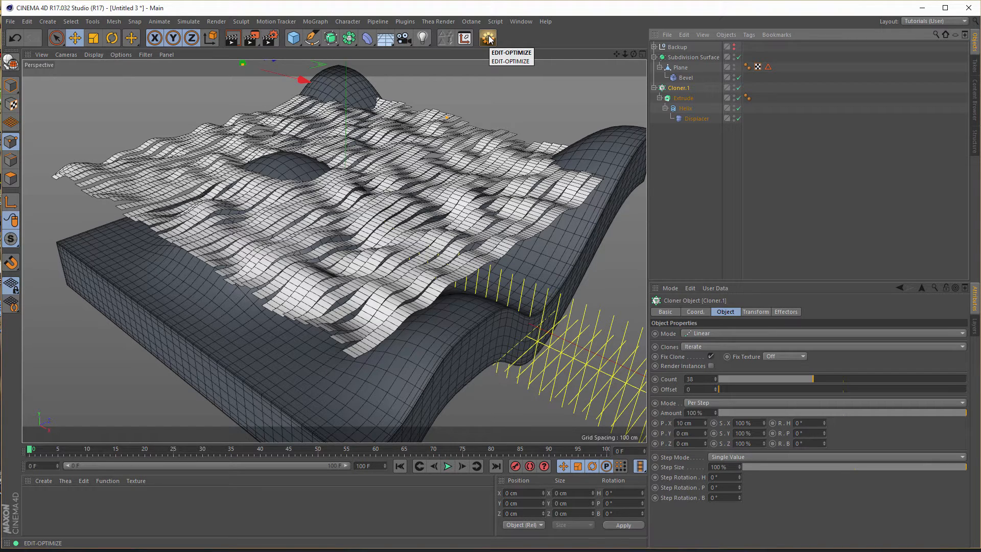
click(488, 38)
click(583, 314)
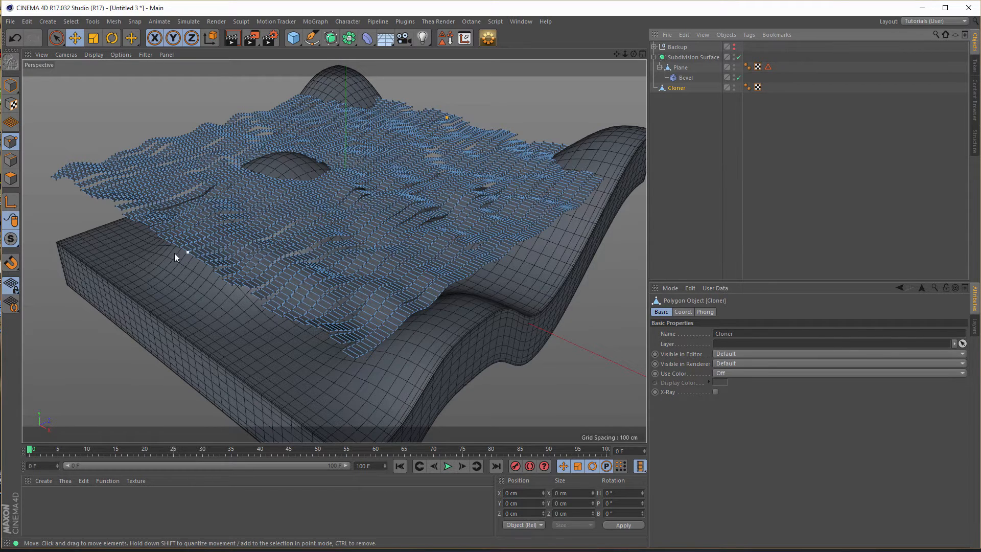
mouse_move(455, 238)
alt+mouse_down()
mouse_move(458, 258)
mouse_move(463, 241)
alt+mouse_up()
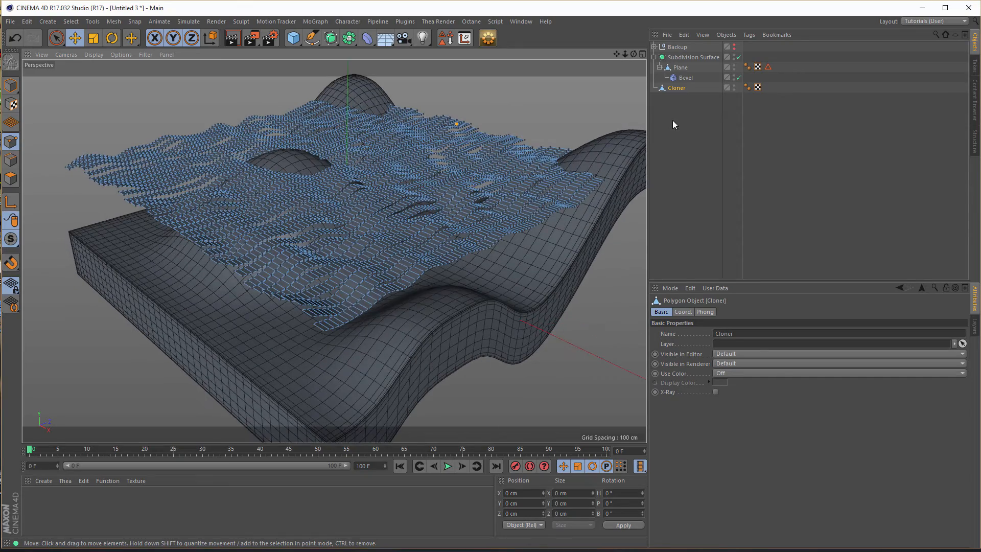
click(680, 88)
mouse_move(394, 222)
alt+mouse_down()
mouse_move(358, 228)
mouse_move(442, 211)
alt+mouse_up()
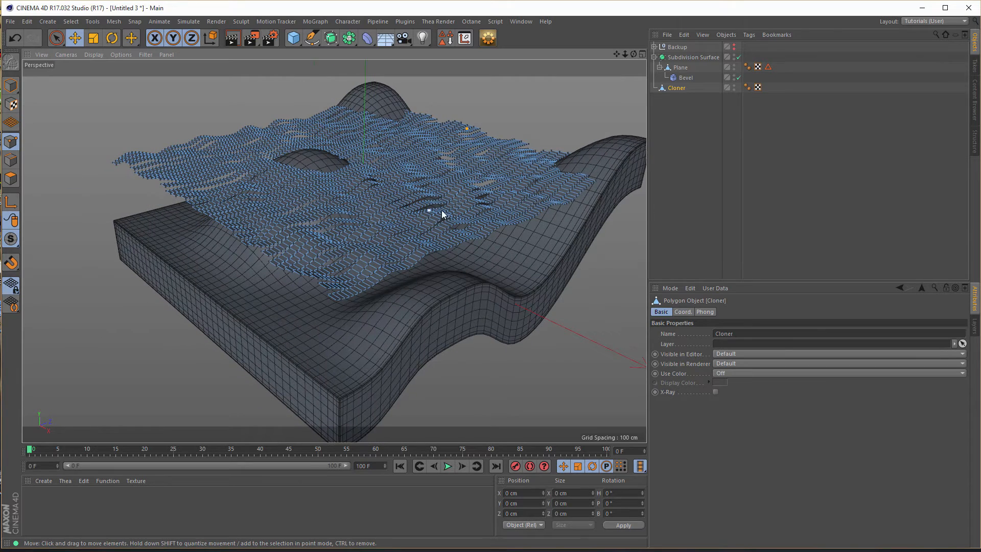
- Rename the converted Cloner mesh as Waves
click(675, 88)
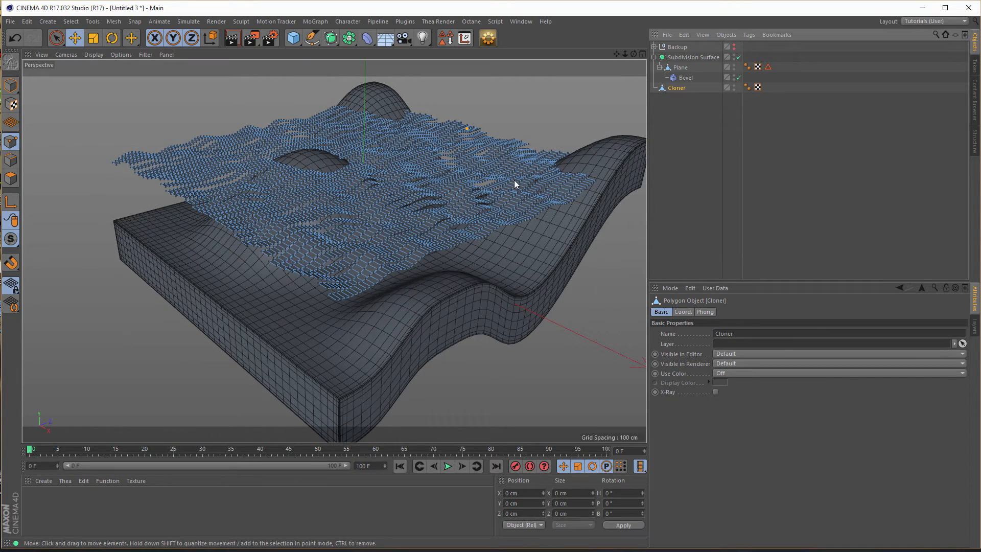
double_click(676, 88)
text(Waves)
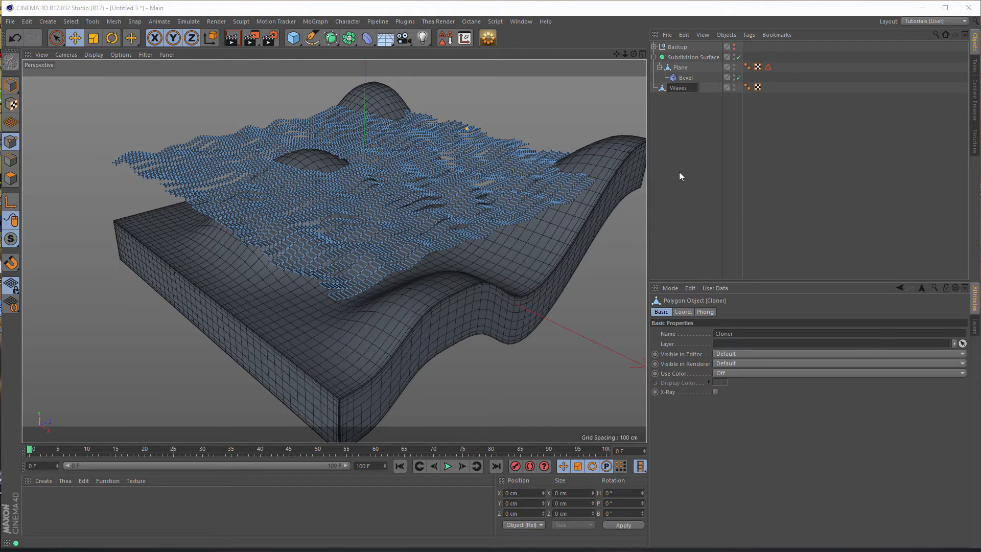
key(Return)
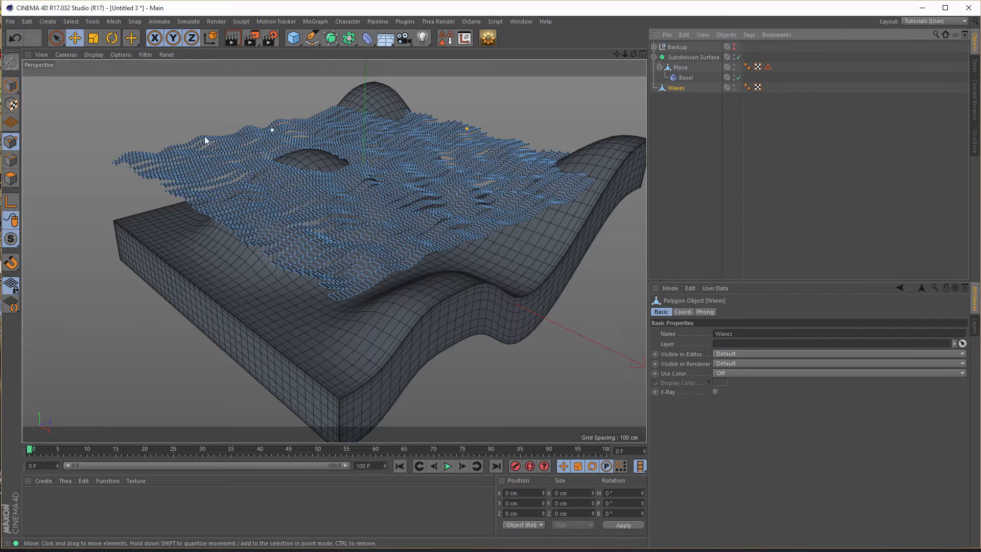
- Select all polygons of Waves, extrude them with Create Caps at 0 cm offset and move them down about 94 cm
click(10, 178)
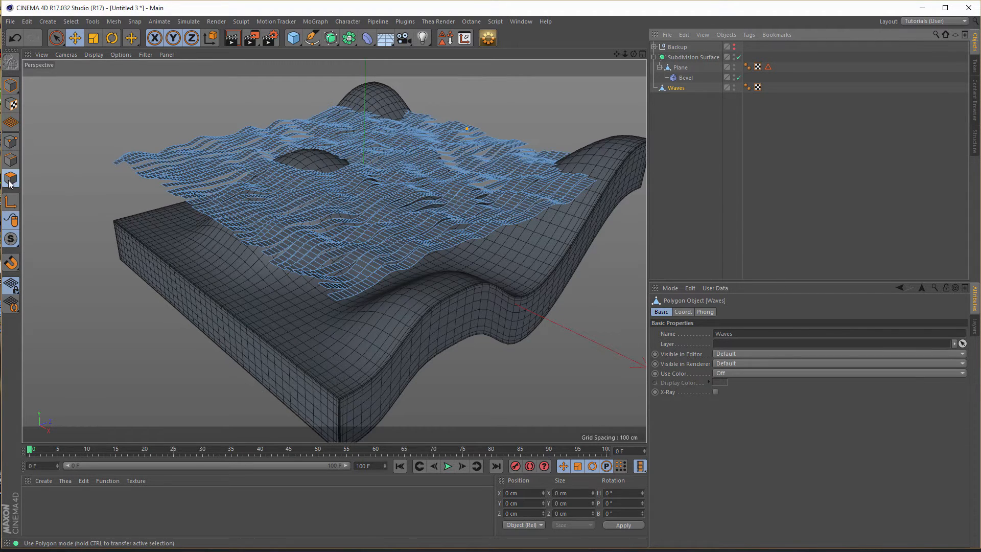
click(55, 39)
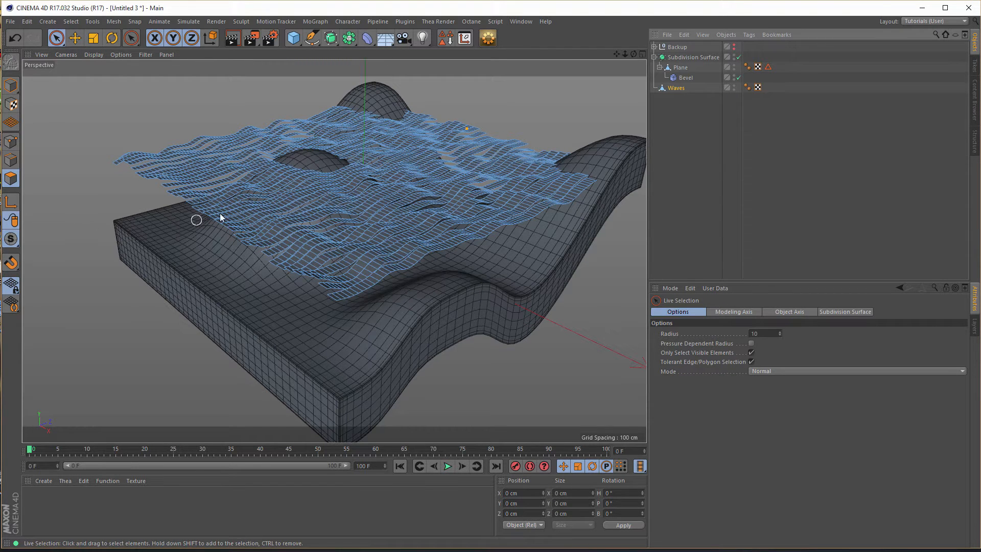
click(246, 208)
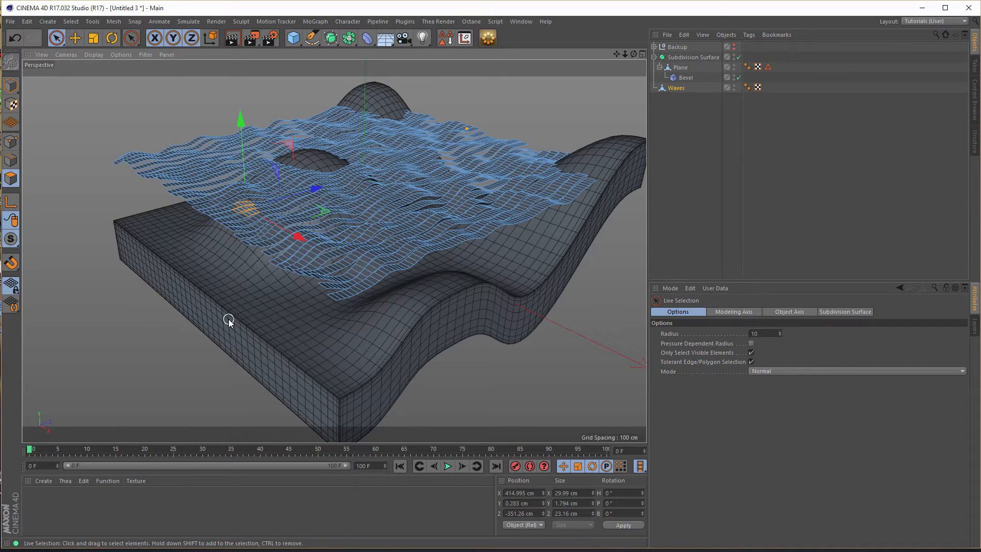
key(ctrl+a)
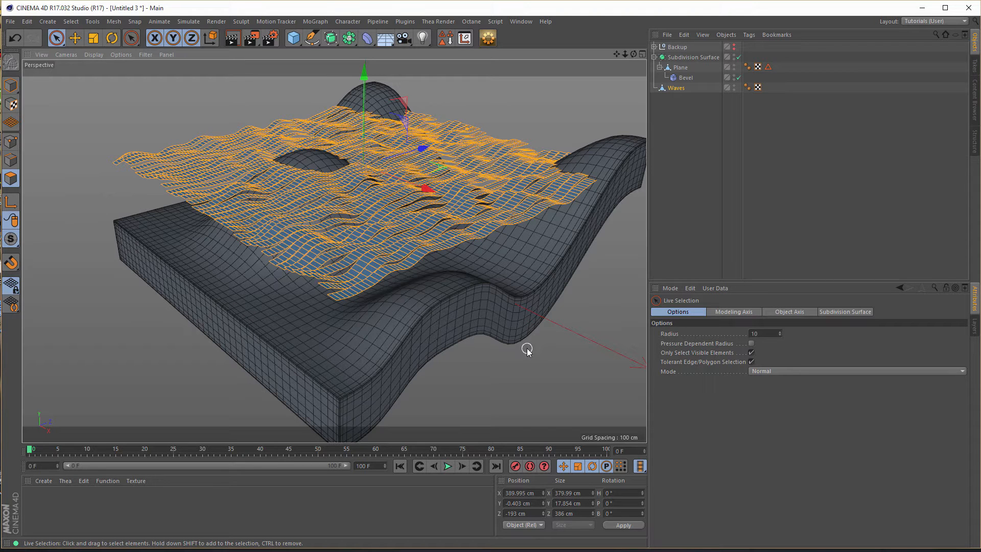
key(g)
key(d)
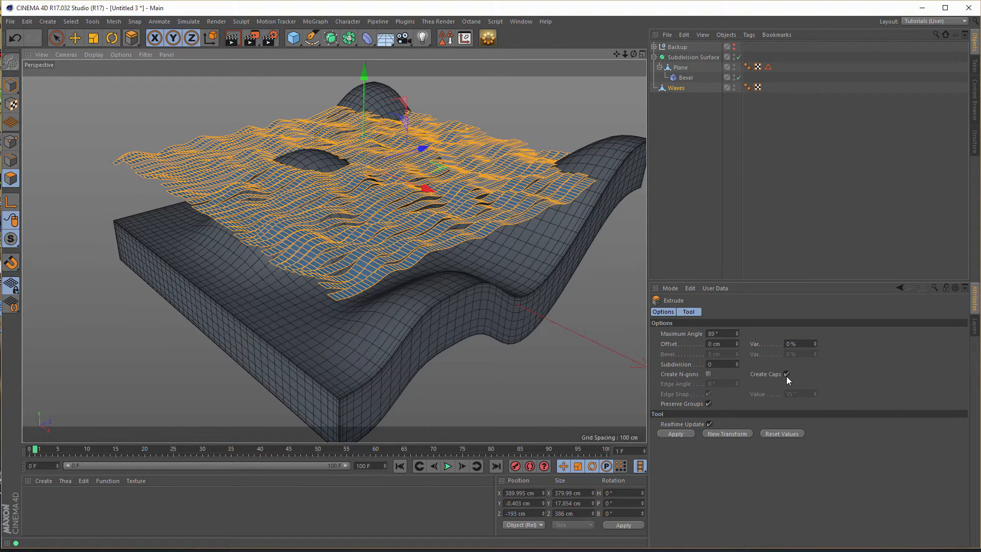
click(675, 433)
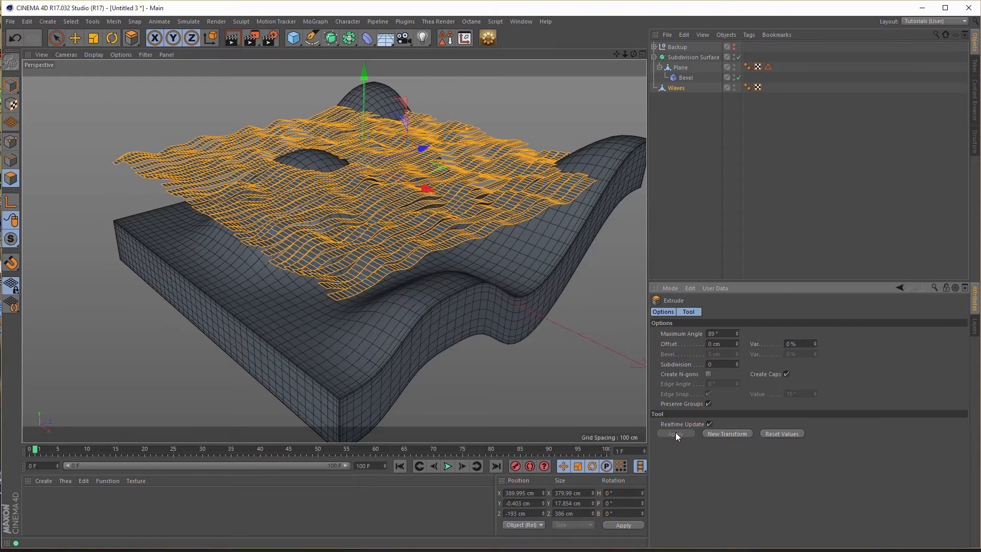
drag(366, 69, 361, 160)
alt+middle_drag(338, 278, 327, 199)
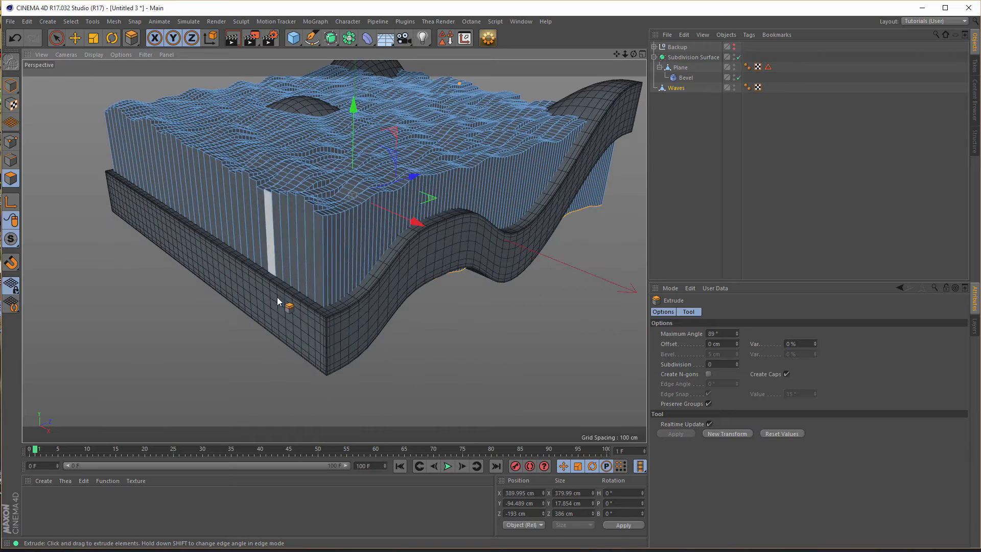
- Examine the extruded Waves strips from several angles and how they pass through the wavy base
alt+drag(382, 260, 349, 291)
alt+middle_drag(354, 250, 537, 250)
alt+drag(284, 255, 169, 245)
alt+drag(335, 250, 473, 225)
alt+drag(246, 235, 413, 206)
alt+right_drag(351, 221, 286, 241)
alt+middle_drag(335, 250, 208, 189)
alt+drag(362, 209, 412, 226)
scroll(371, 231, up, 2)
scroll(414, 228, up, 2)
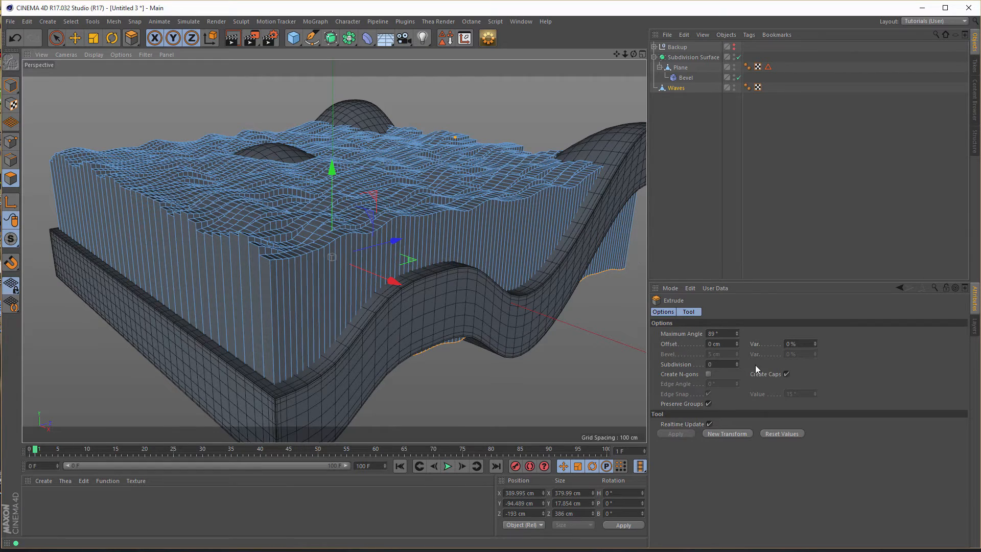
alt+drag(357, 244, 324, 225)
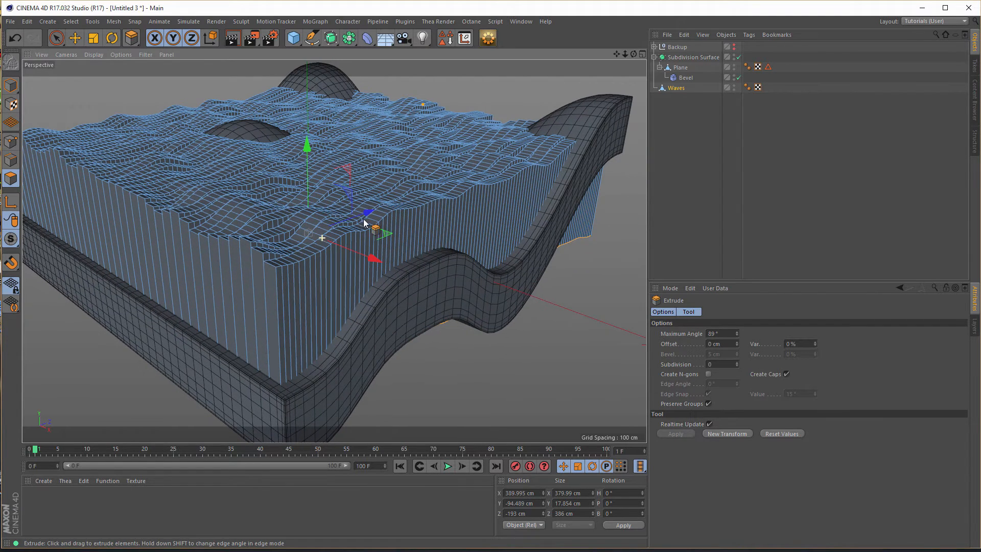
- Check the normals of the Waves mesh by selecting all its polygons, and clear the selection
click(679, 88)
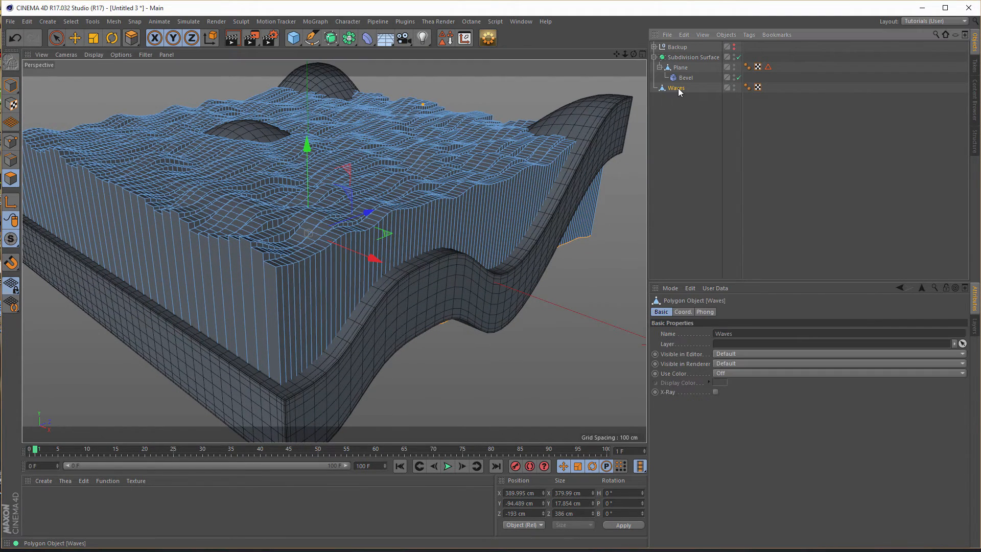
click(62, 39)
key(ctrl+a)
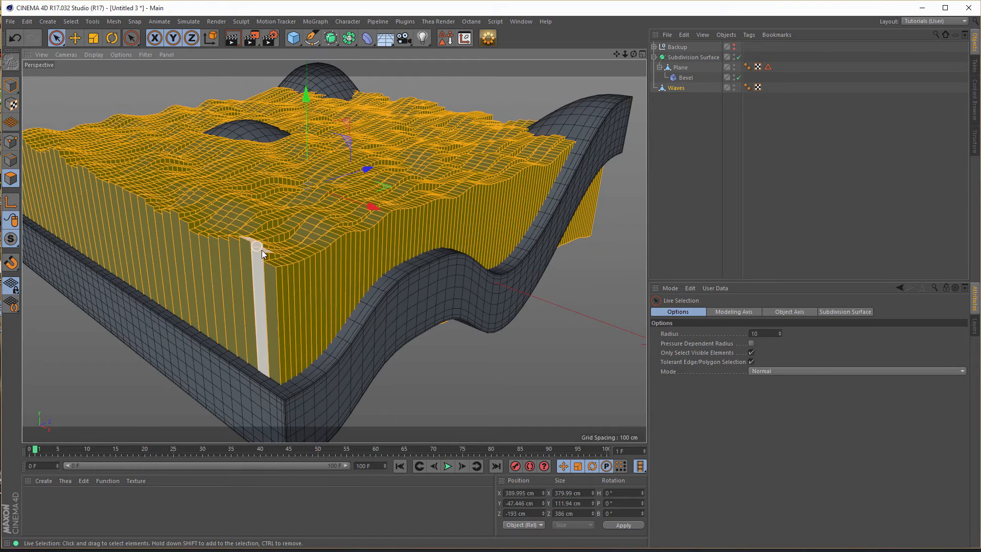
click(552, 353)
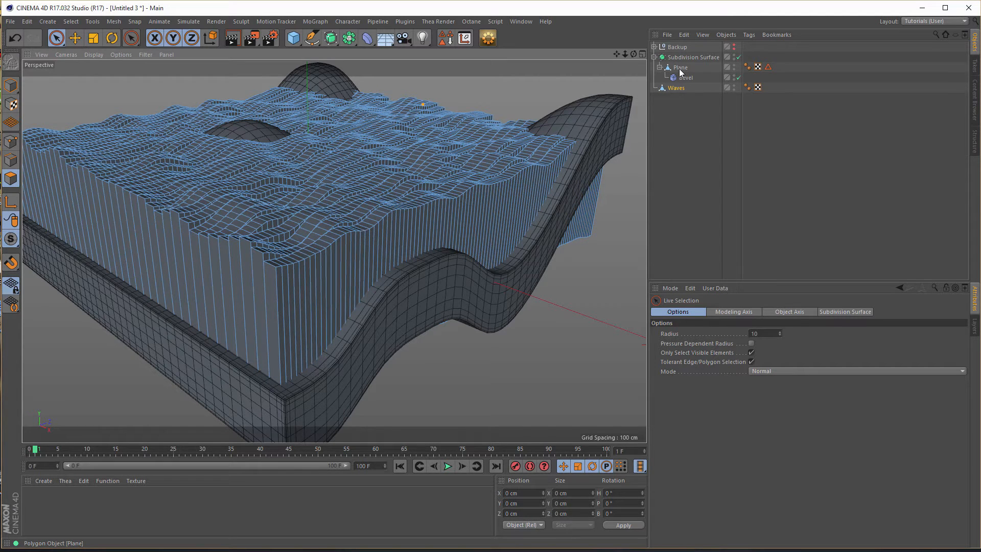
- Hide Waves and disable the Subdivision Surface and Bevel on the Plane
double_click(734, 85)
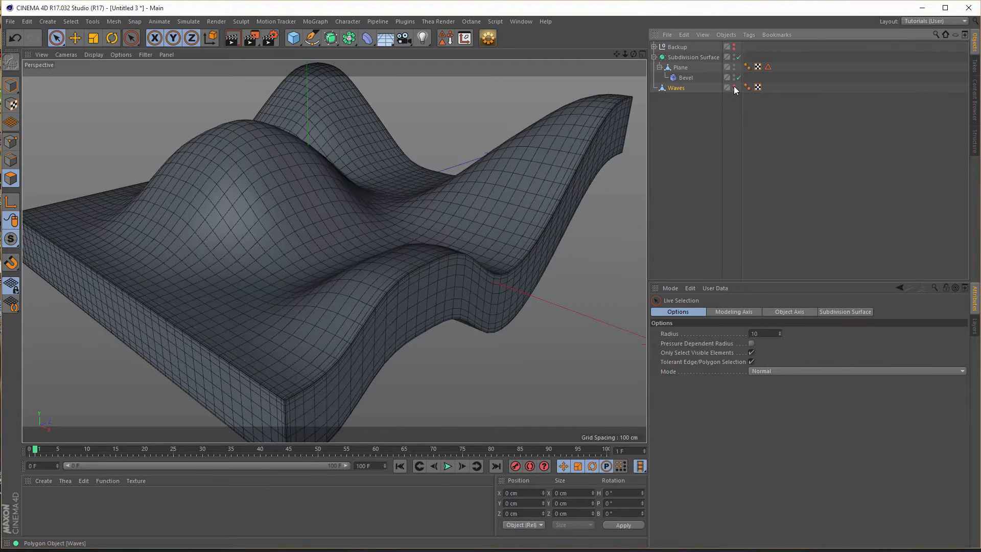
click(680, 67)
click(739, 57)
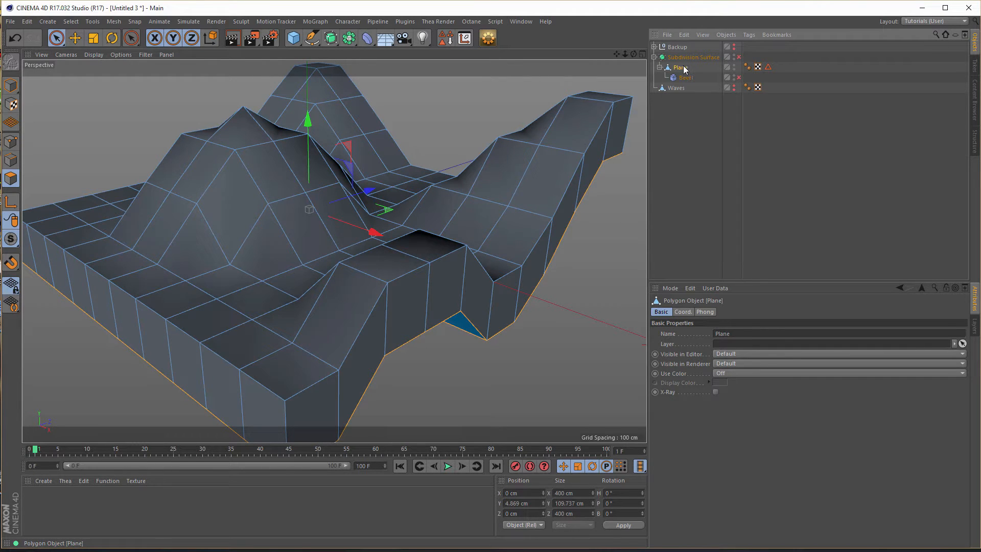
- Select all polygons of the Plane and reverse their normals
click(11, 179)
key(ctrl+a)
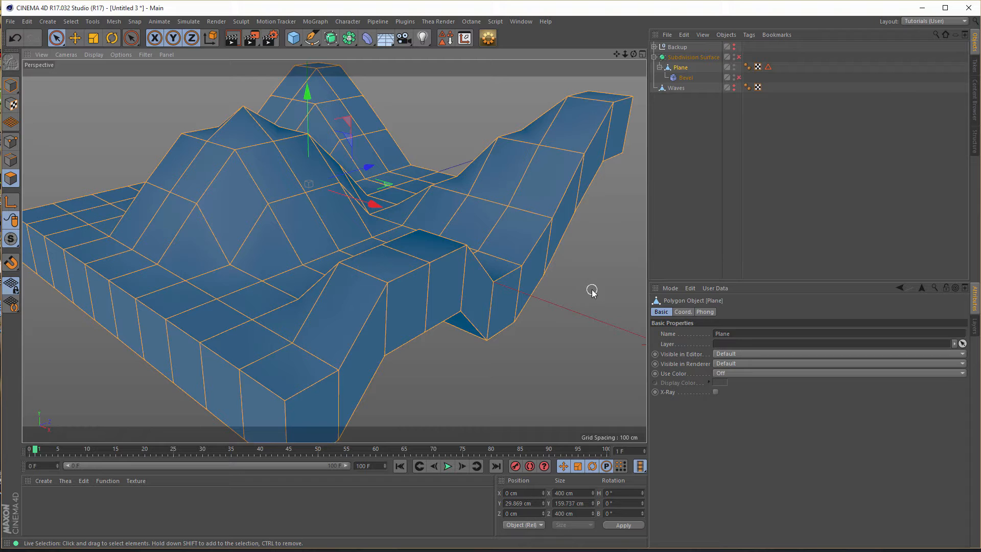
key(u)
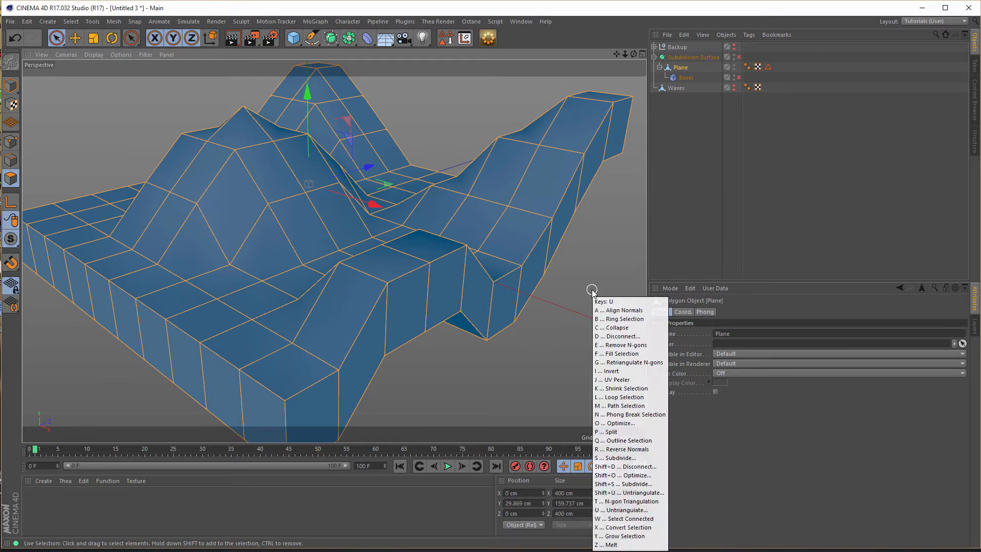
key(r)
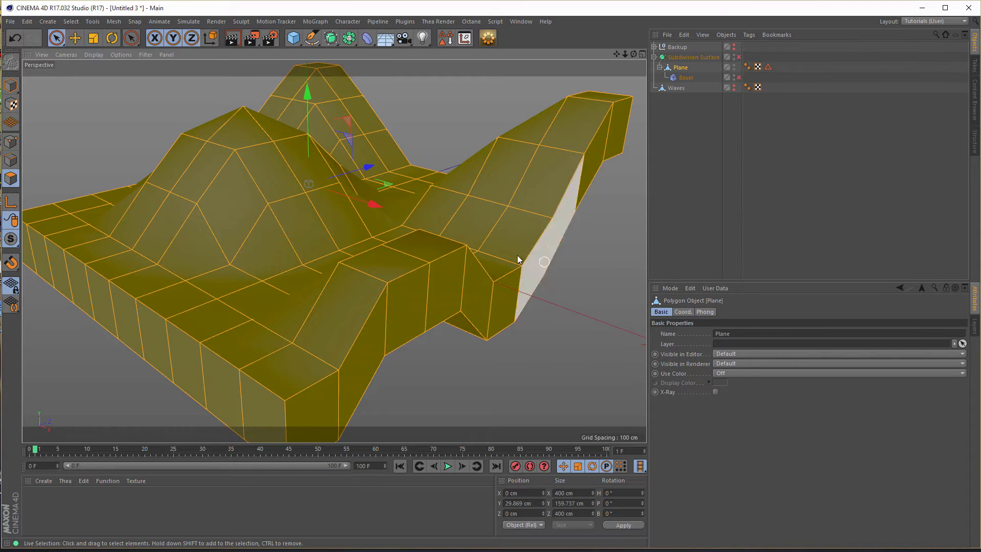
- Re-enable the Subdivision Surface and Bevel on the Plane and make Waves visible again
right_click(615, 265)
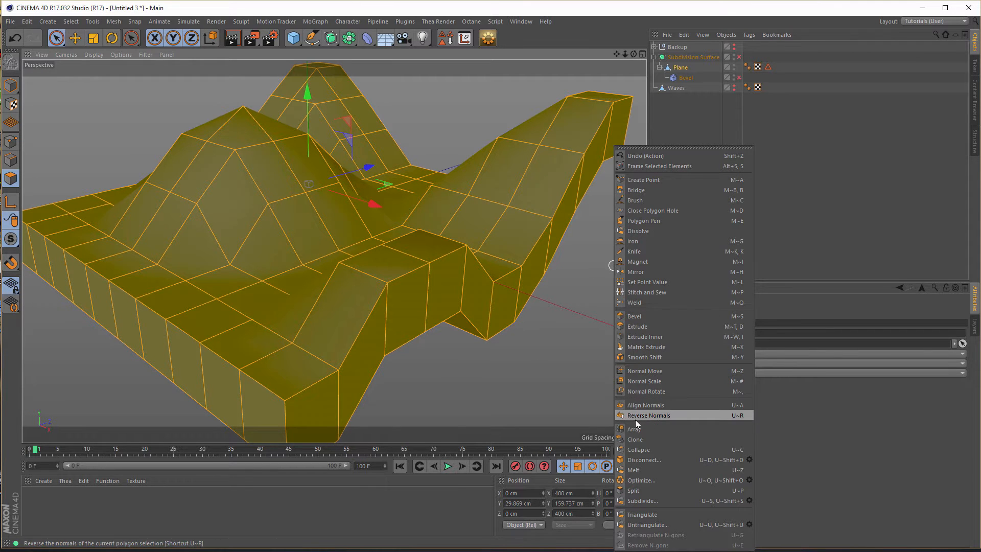
click(597, 21)
click(739, 56)
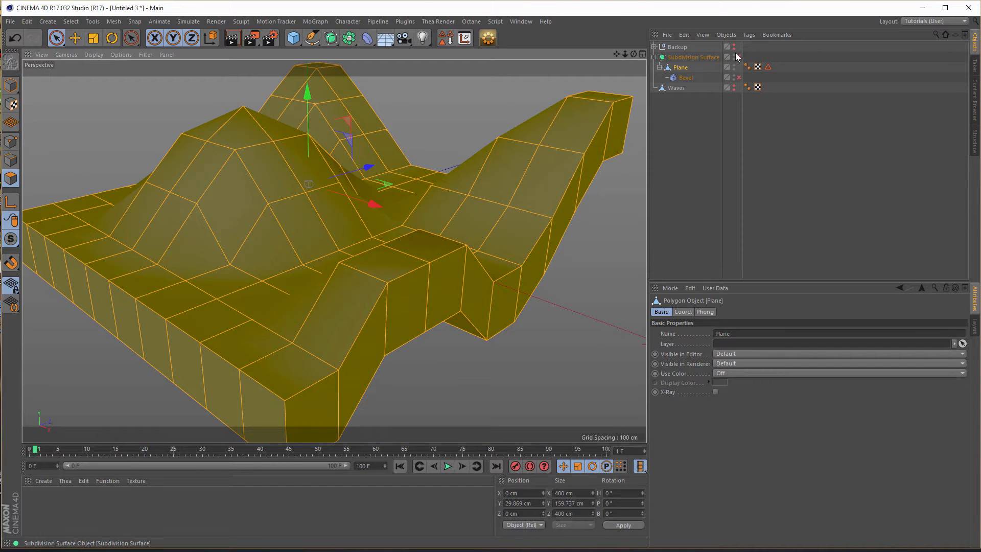
click(739, 77)
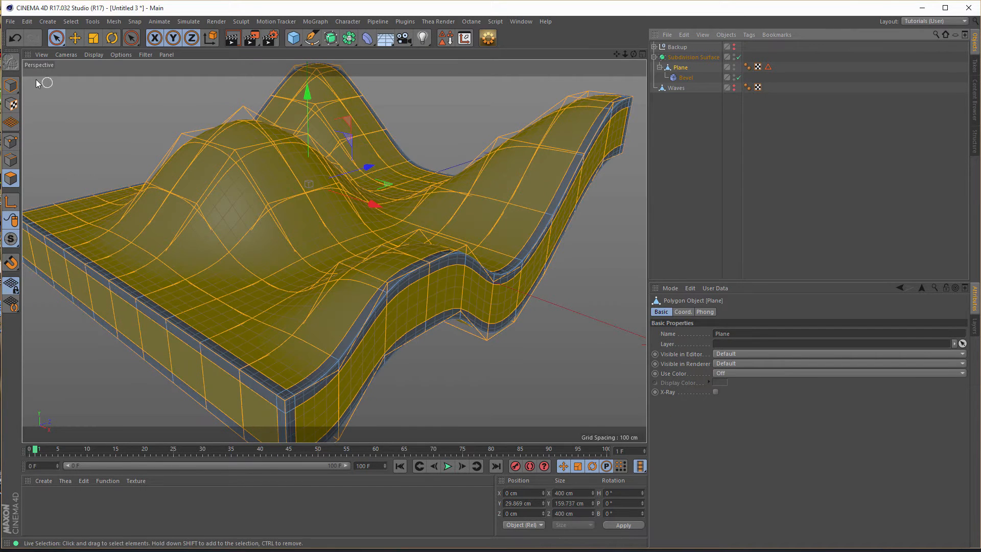
click(734, 86)
click(735, 88)
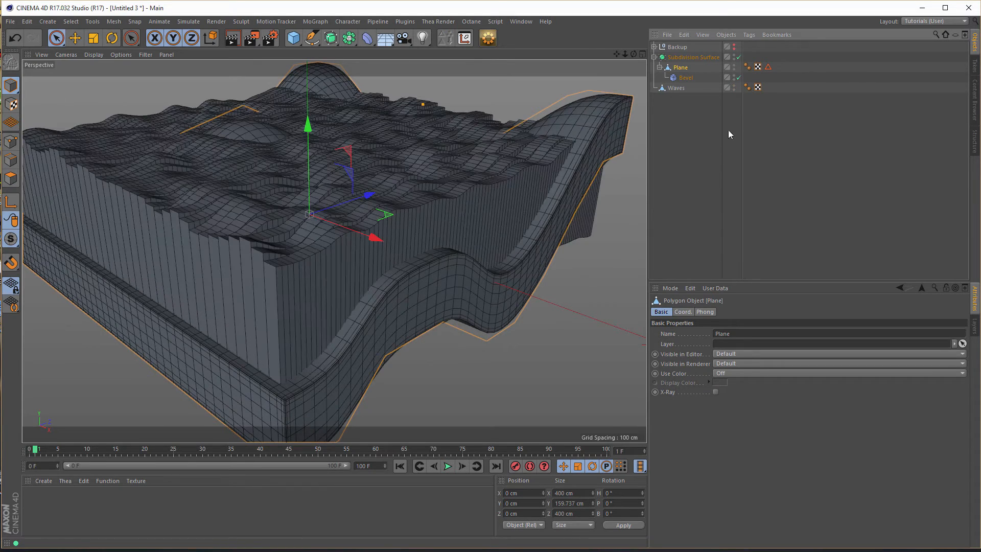
- Inspect the extruded strips against the base and delete the Waves mesh
alt+drag(377, 241, 330, 256)
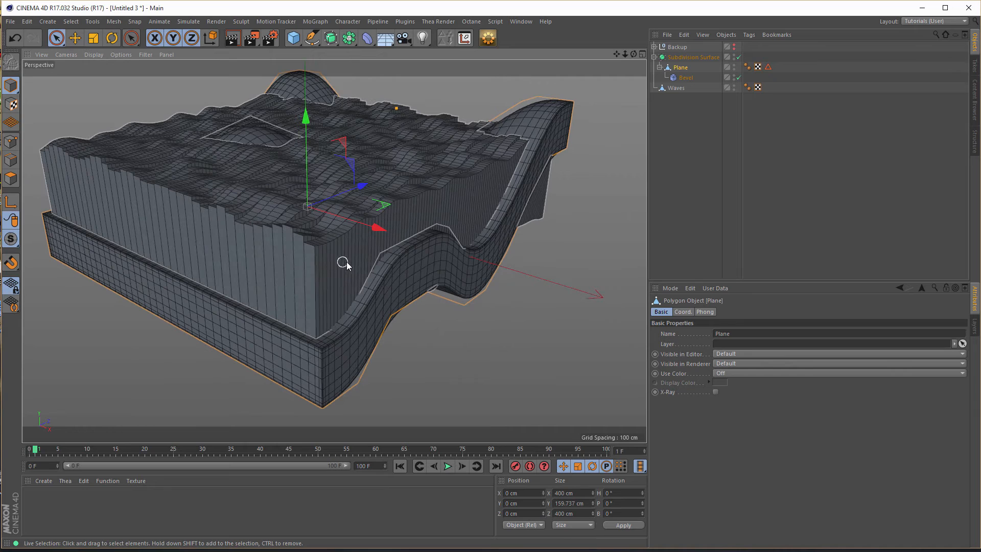
scroll(321, 240, up, 4)
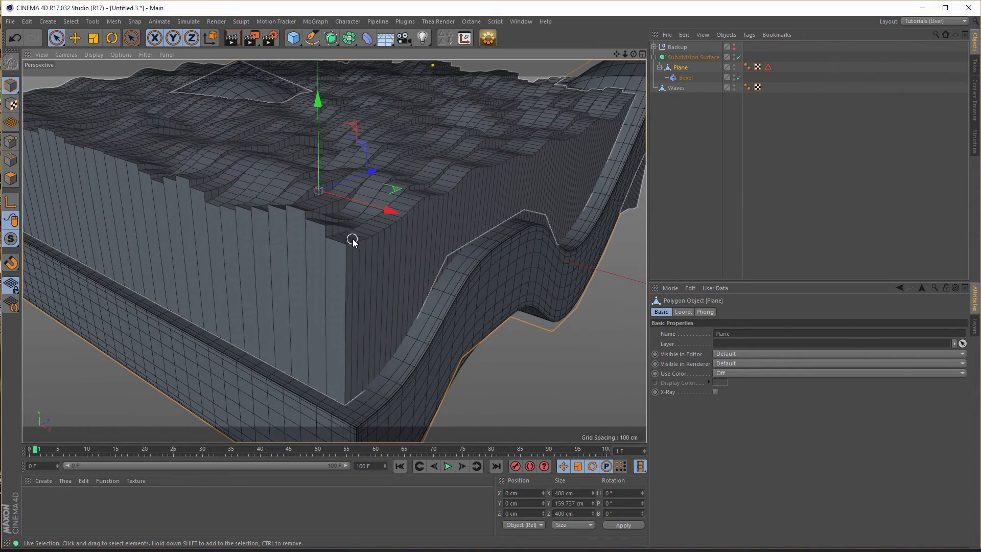
scroll(353, 239, down, 5)
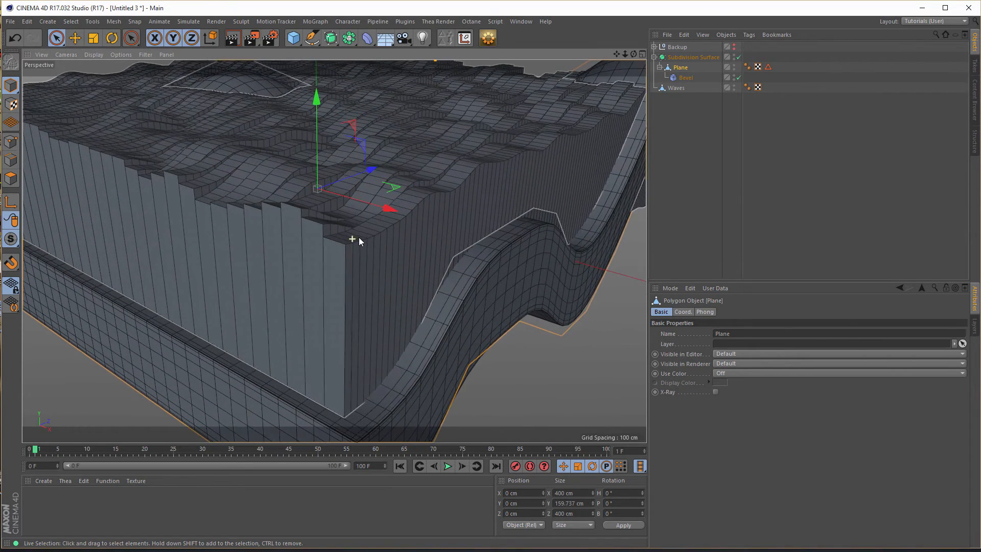
scroll(372, 241, up, 3)
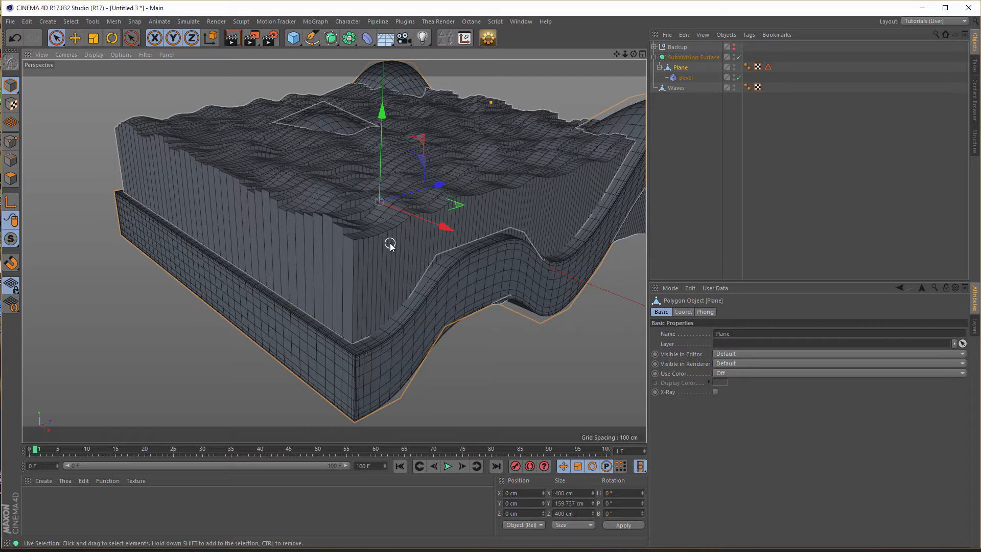
click(671, 88)
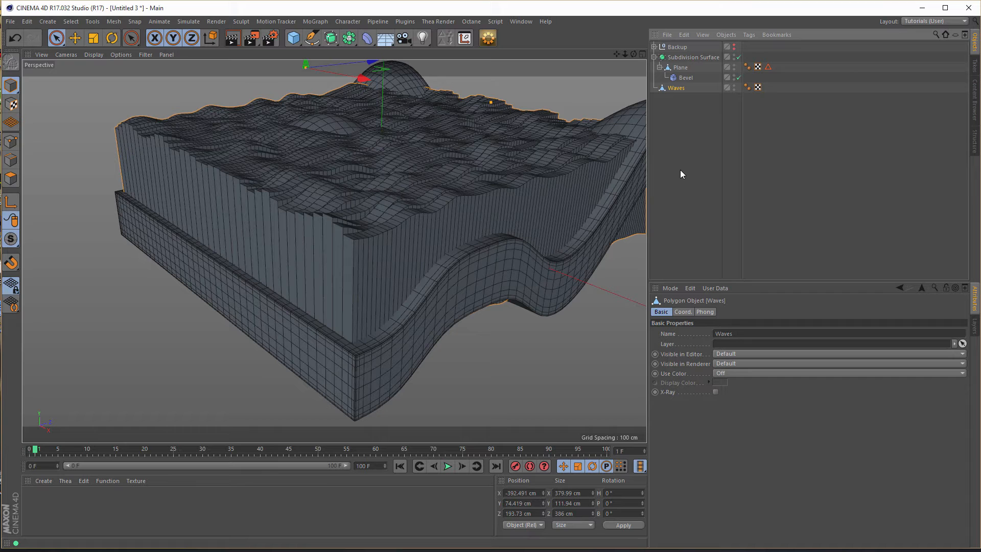
key(Delete)
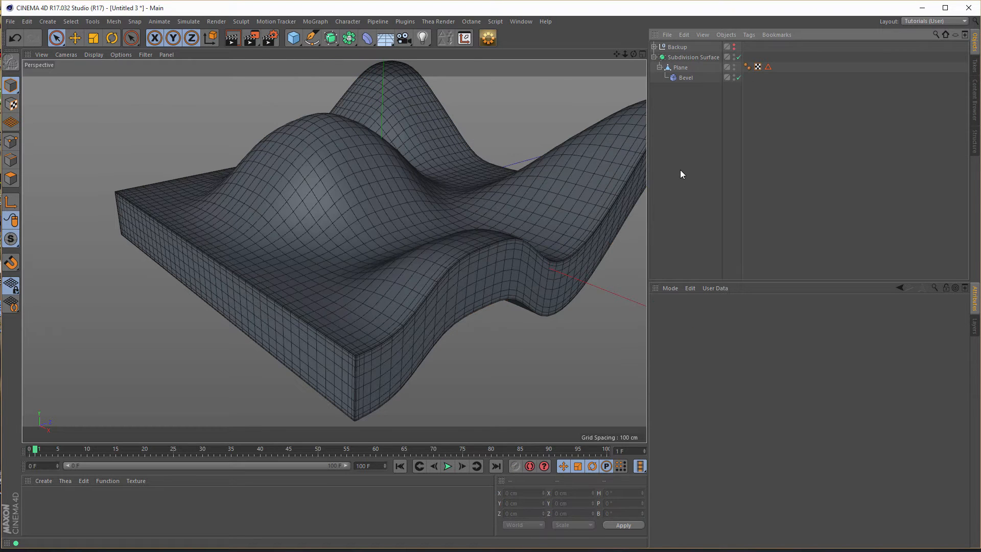
- Copy the Cloner out of the Backup group to the end of the object hierarchy
click(655, 46)
click(681, 58)
ctrl+drag(681, 58, 692, 195)
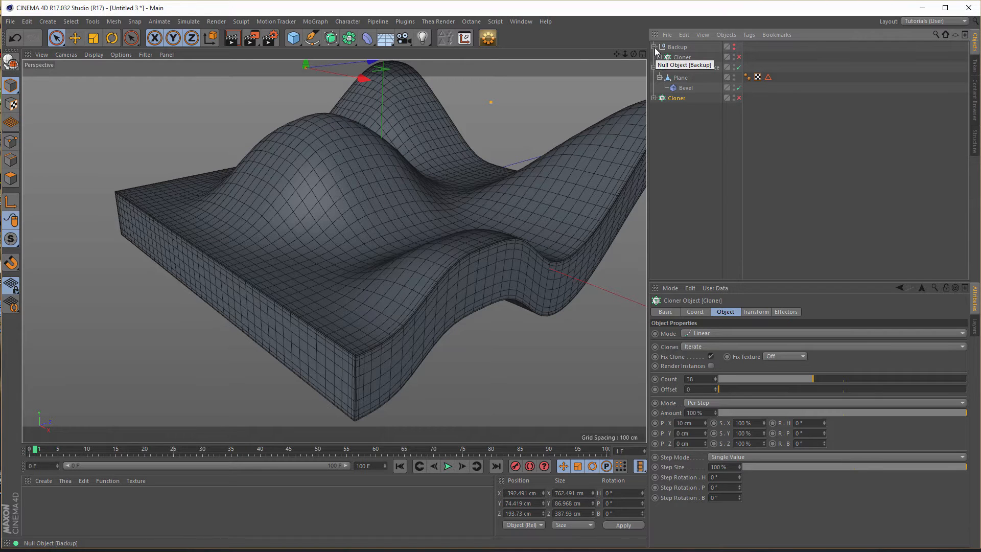
click(654, 47)
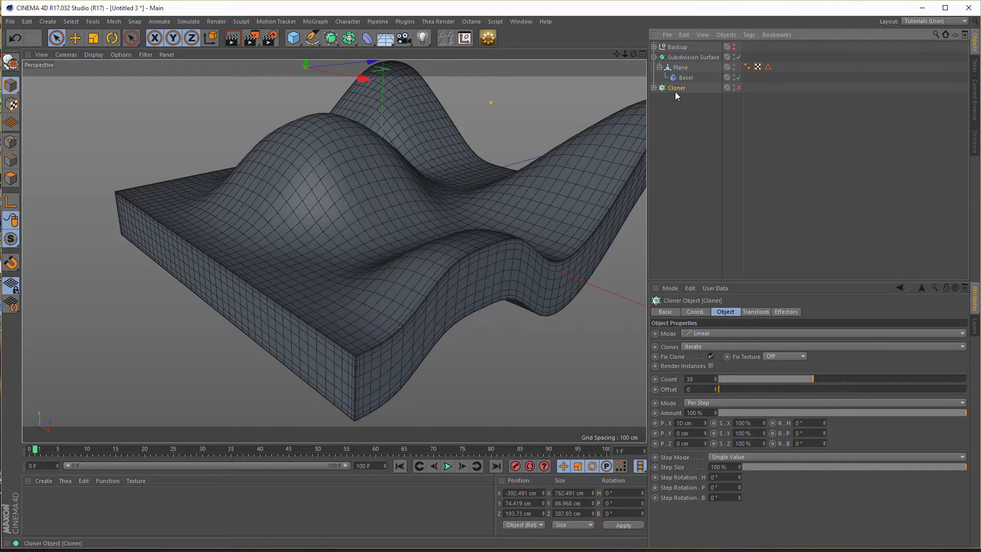
- Enable the copied Cloner together with its Extrude, Helix and Displacer children
click(739, 88)
click(654, 87)
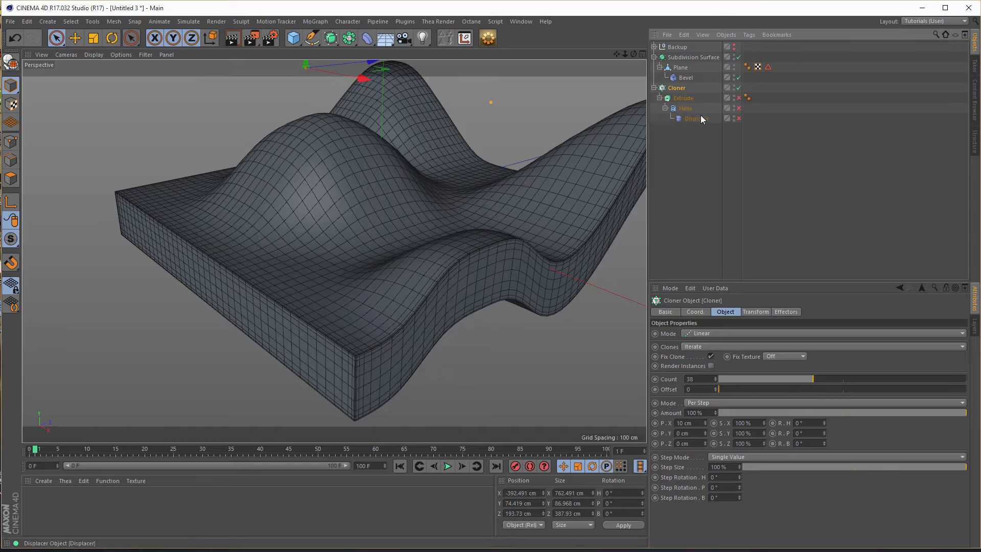
drag(739, 97, 739, 118)
alt+middle_drag(375, 189, 373, 213)
scroll(369, 212, up, 1)
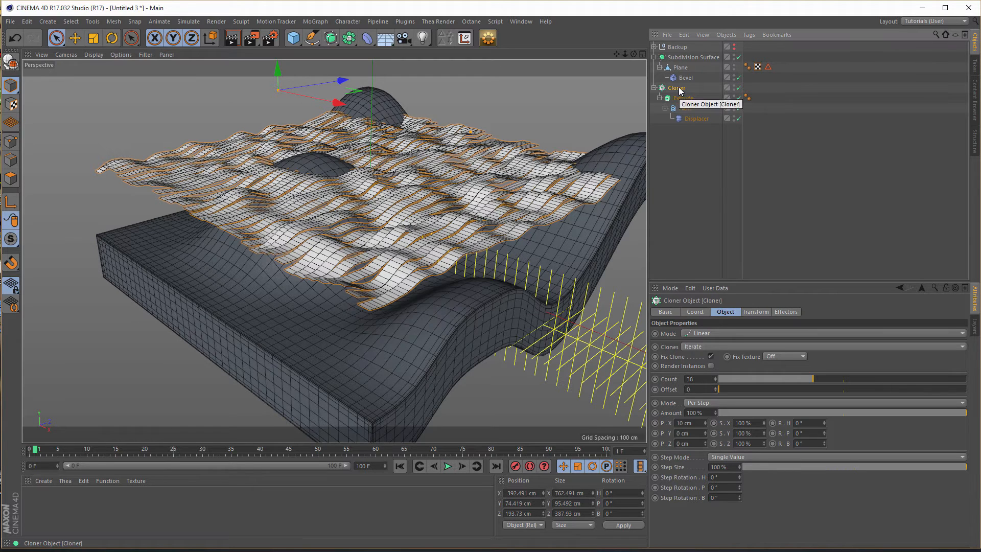
- Add a Random effector to the Cloner
click(315, 22)
mouse_move(357, 37)
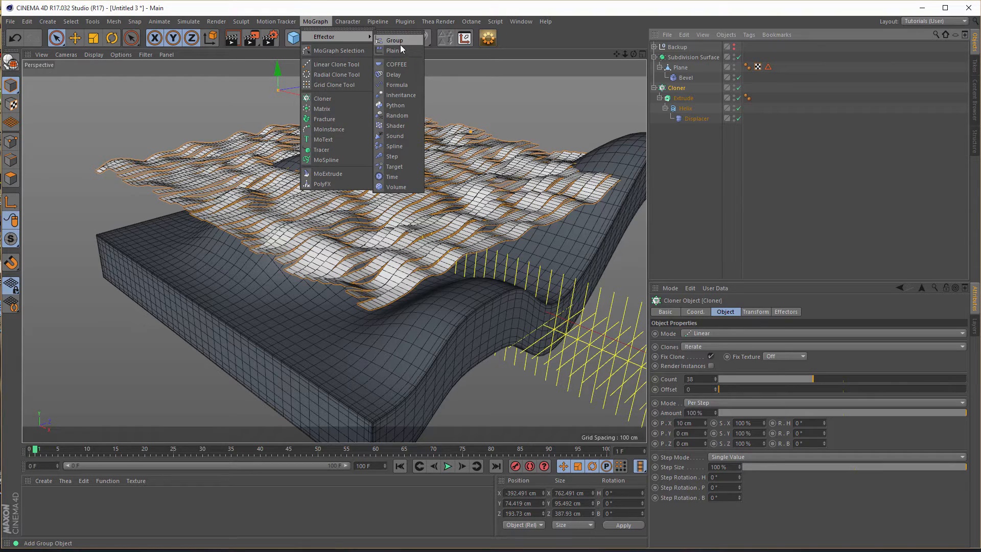
click(395, 114)
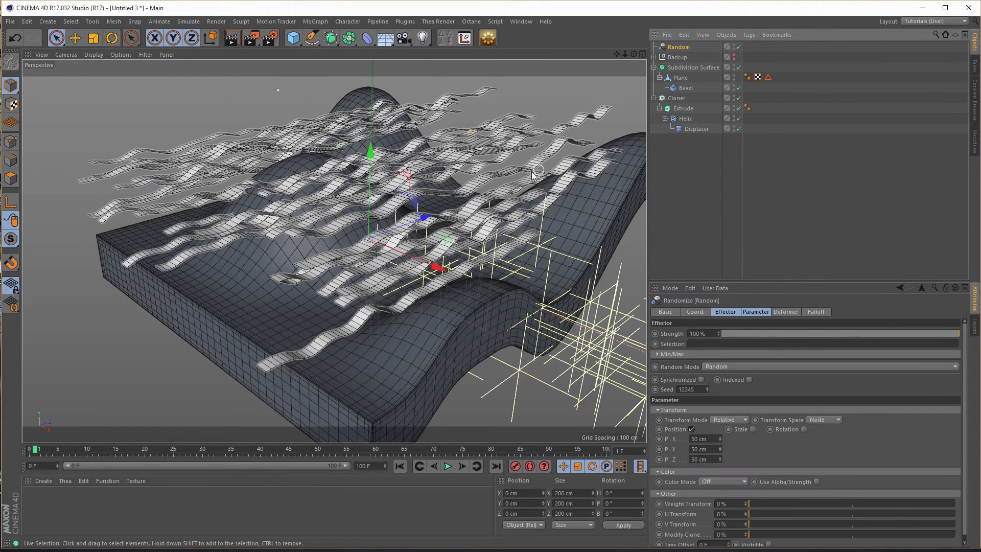
mouse_move(470, 203)
alt+mouse_down()
mouse_move(418, 236)
mouse_move(458, 218)
alt+mouse_up()
- Set the Random effector's position offsets to 0 cm in X, 0 cm in Y and 1 cm in Z
click(696, 439)
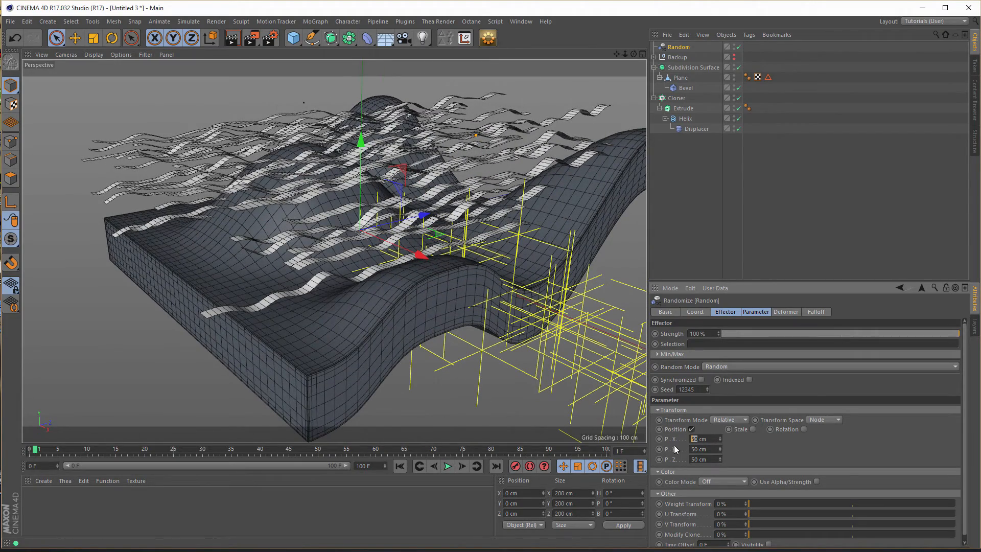
double_click(695, 439)
text(0)
key(Tab)
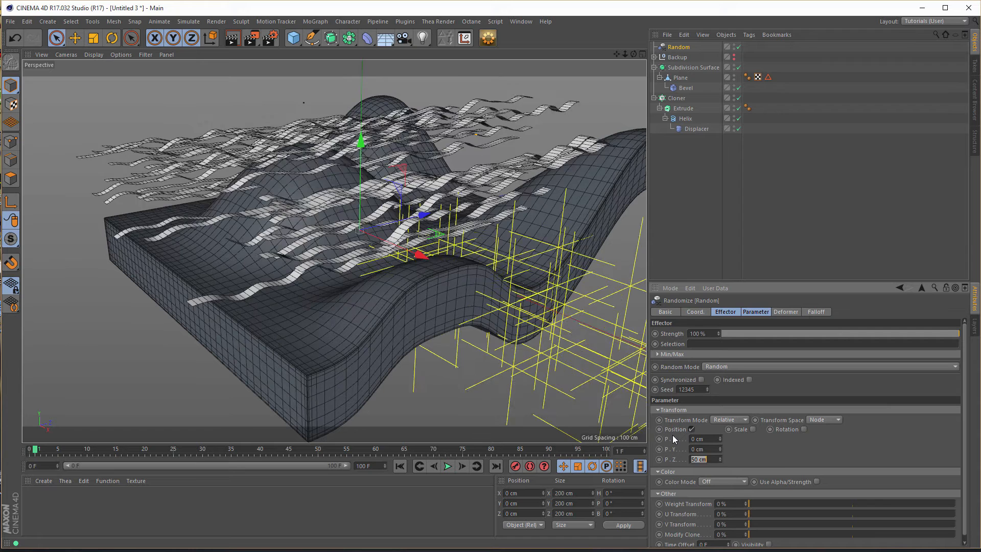
text(0)
key(Tab)
text(0)
key(Return)
double_click(708, 459)
text(1)
key(Return)
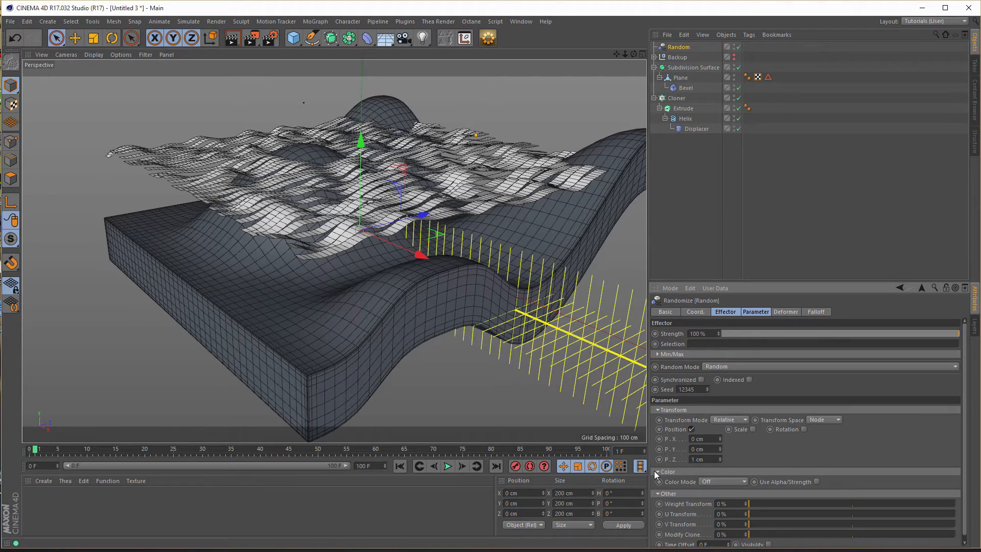
alt+drag(442, 266, 252, 236)
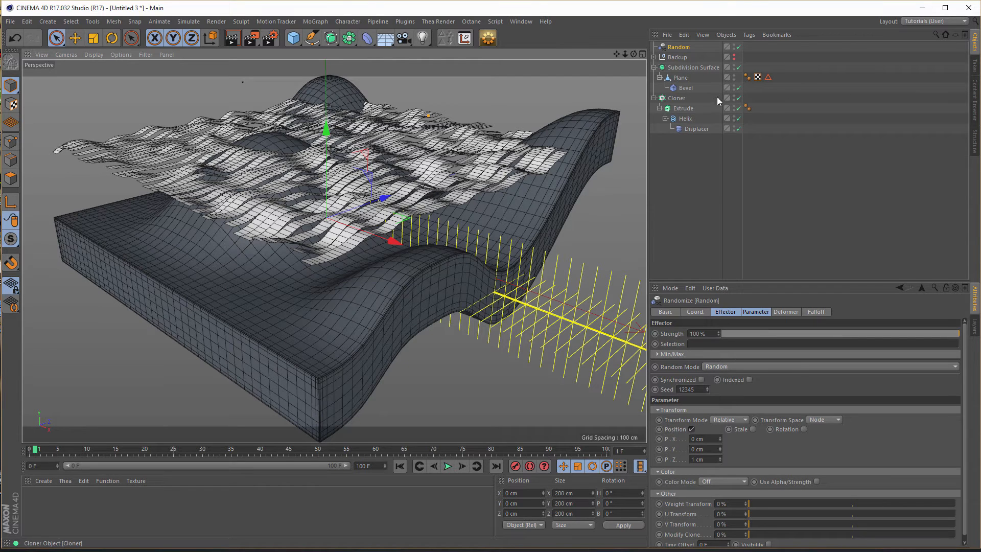
- Convert the Cloner into one optimized polygon mesh with the EDIT-OPTIMIZE script and delete the Random effector
click(681, 100)
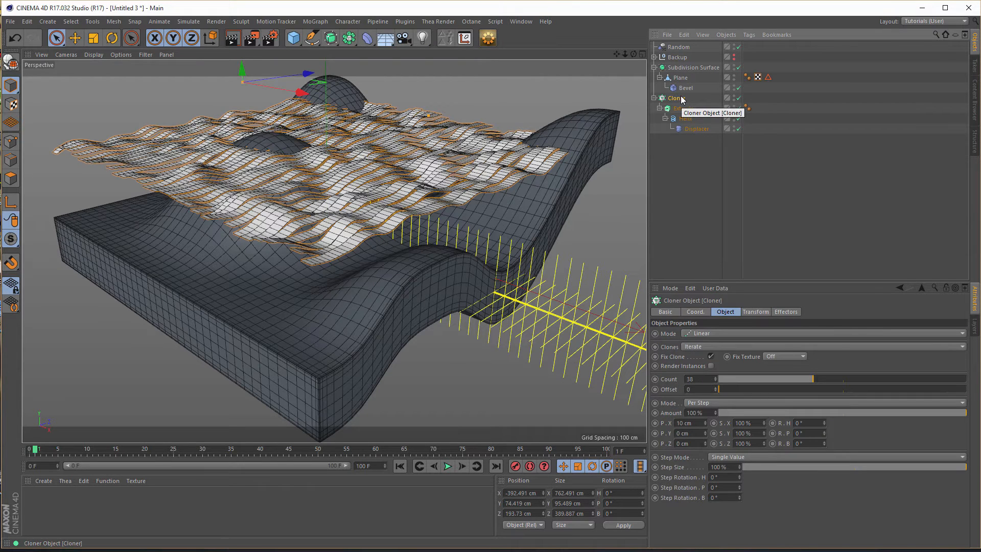
click(487, 37)
click(581, 314)
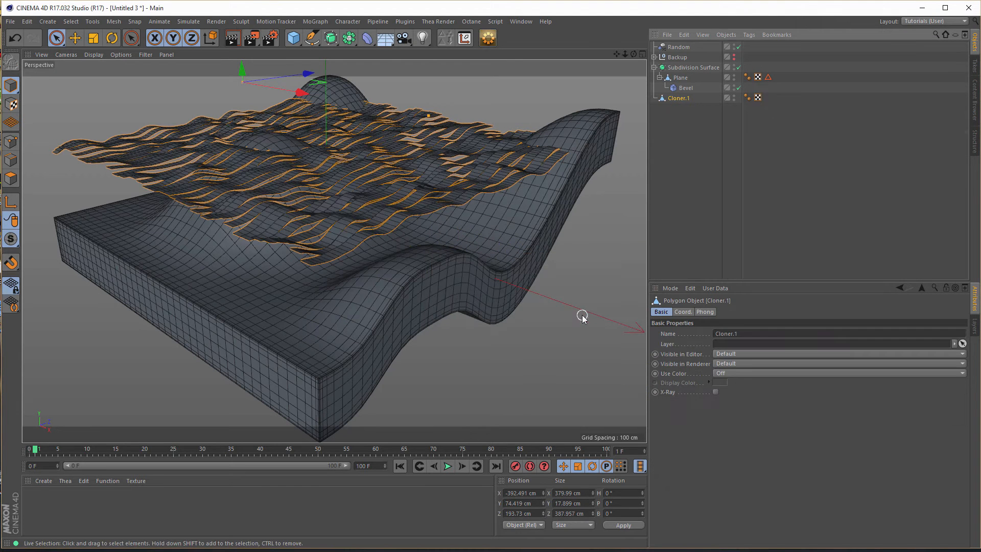
click(678, 47)
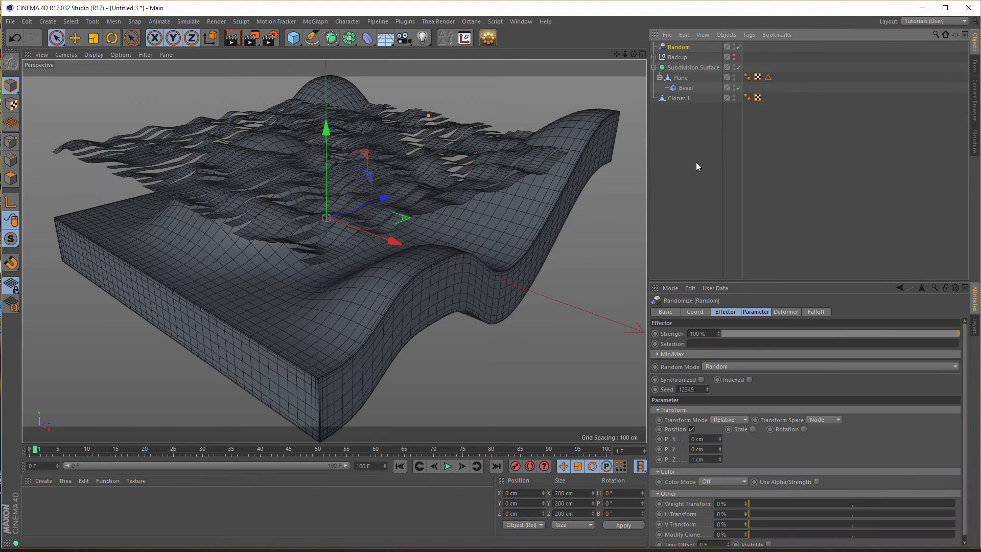
key(Delete)
- Rename the converted Cloner.1 mesh as Waves
alt+drag(286, 226, 533, 207)
double_click(675, 89)
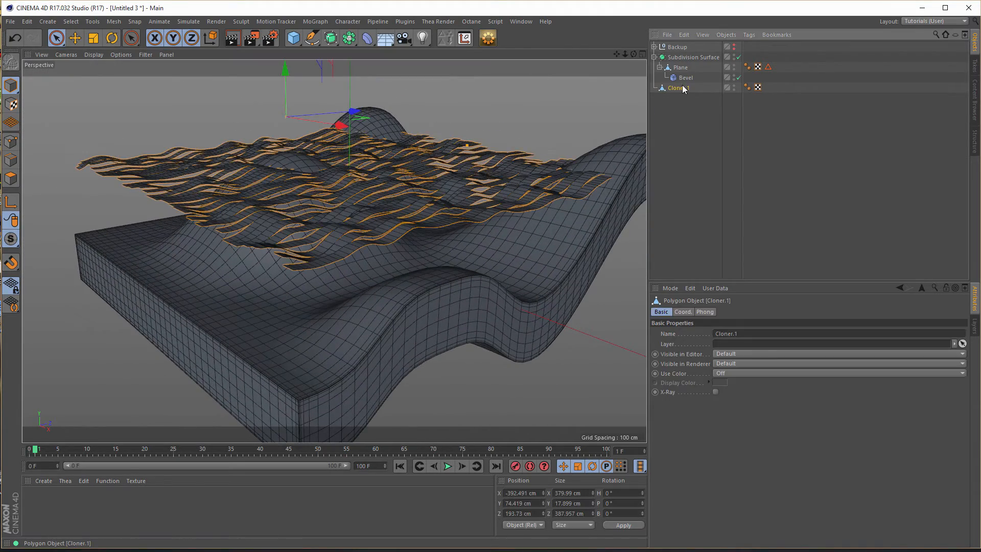
text(Waves)
key(Return)
- Select all polygons of the Waves mesh in Polygon mode
click(11, 178)
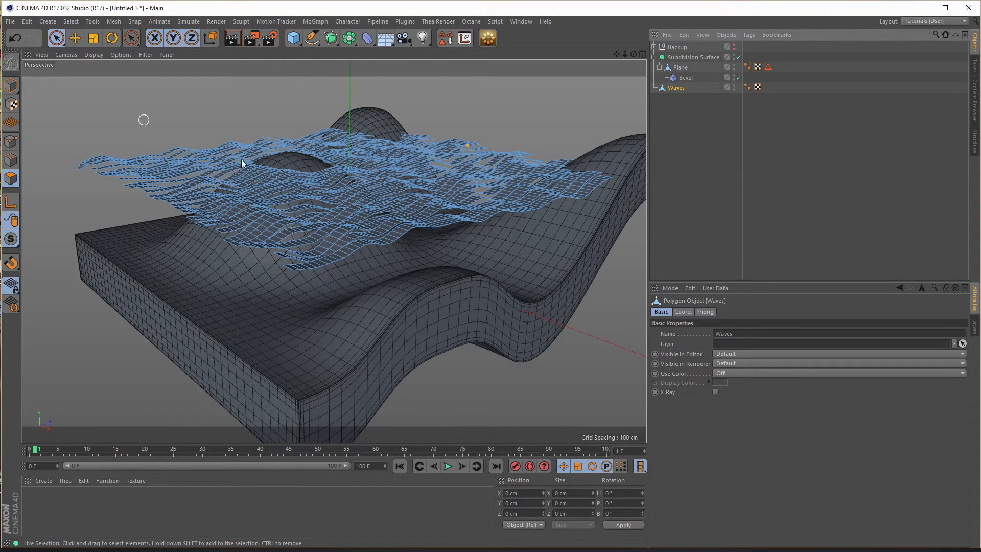
click(258, 187)
key(ctrl+a)
mouse_move(370, 232)
alt+mouse_down()
mouse_move(339, 183)
mouse_move(311, 196)
mouse_move(323, 254)
alt+mouse_up()
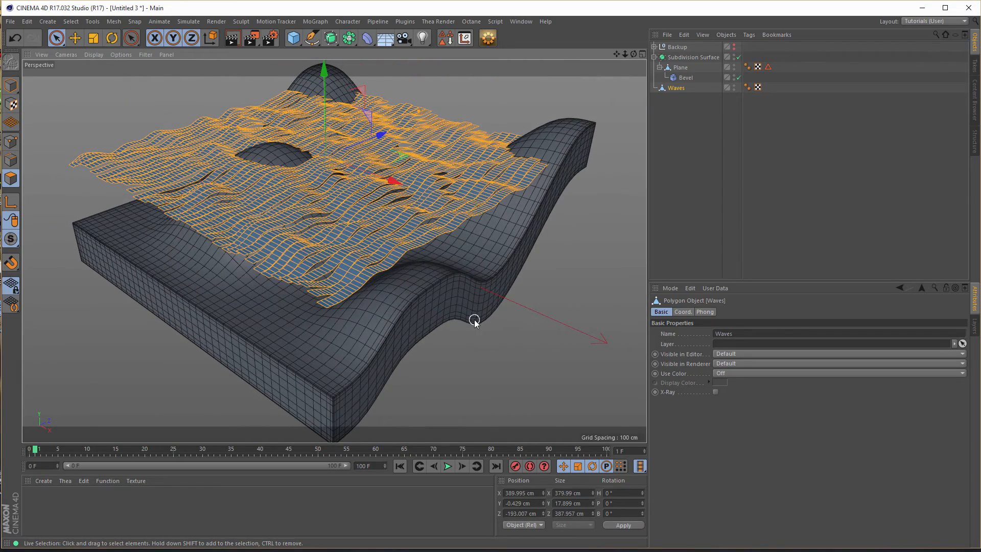
- Extrude the selected Waves polygons with a 0 cm offset and move them down about 95 cm through the base
key(d)
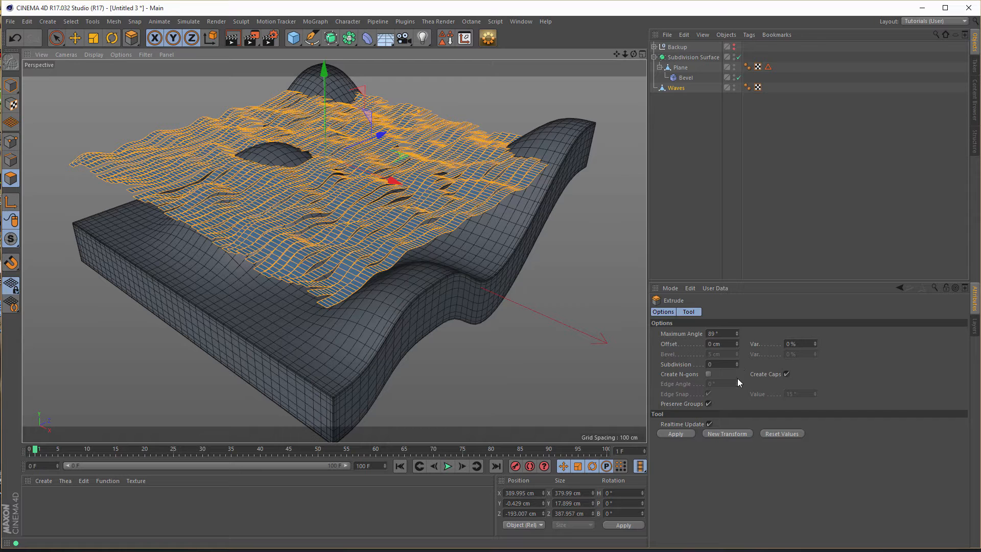
click(676, 433)
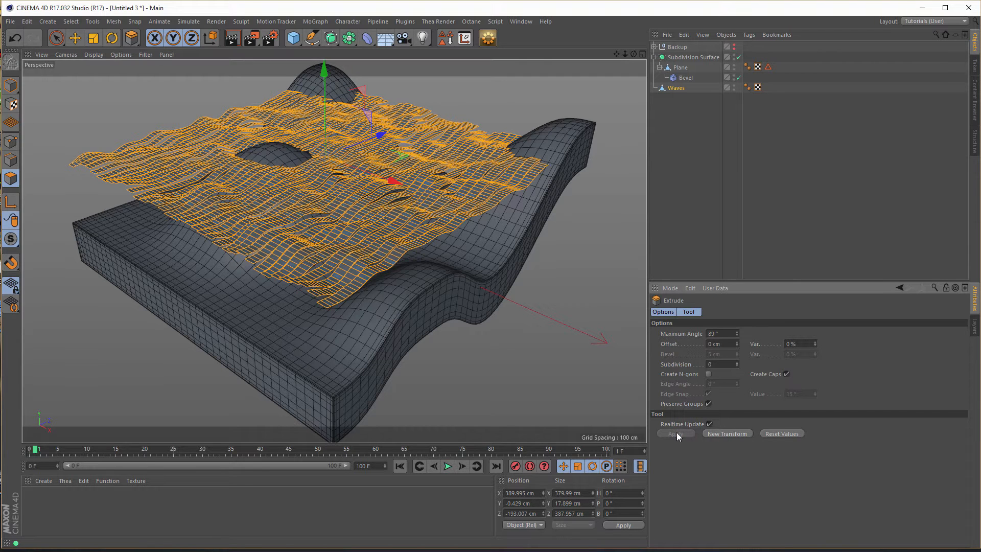
drag(324, 72, 323, 162)
scroll(237, 292, up, 4)
alt+right_drag(296, 281, 309, 279)
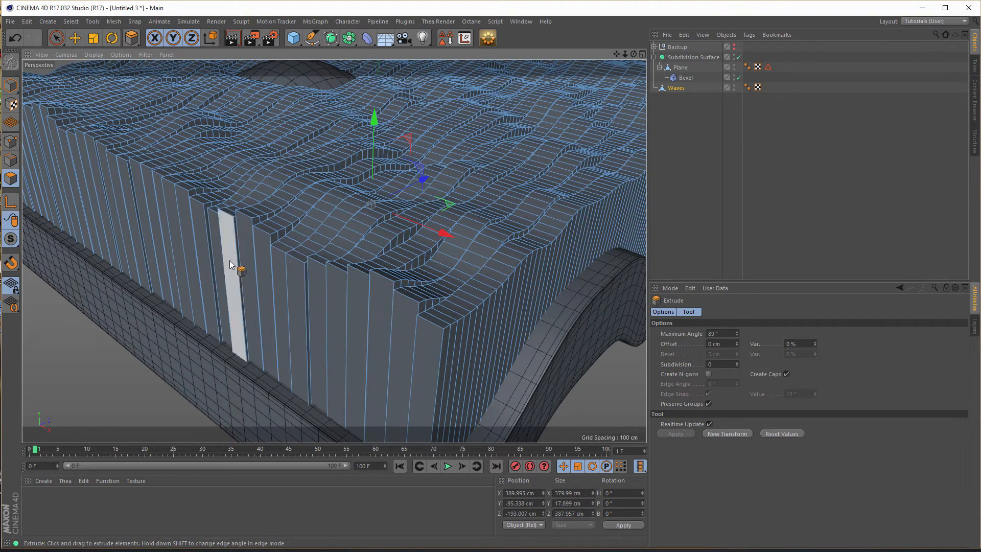
scroll(327, 309, down, 6)
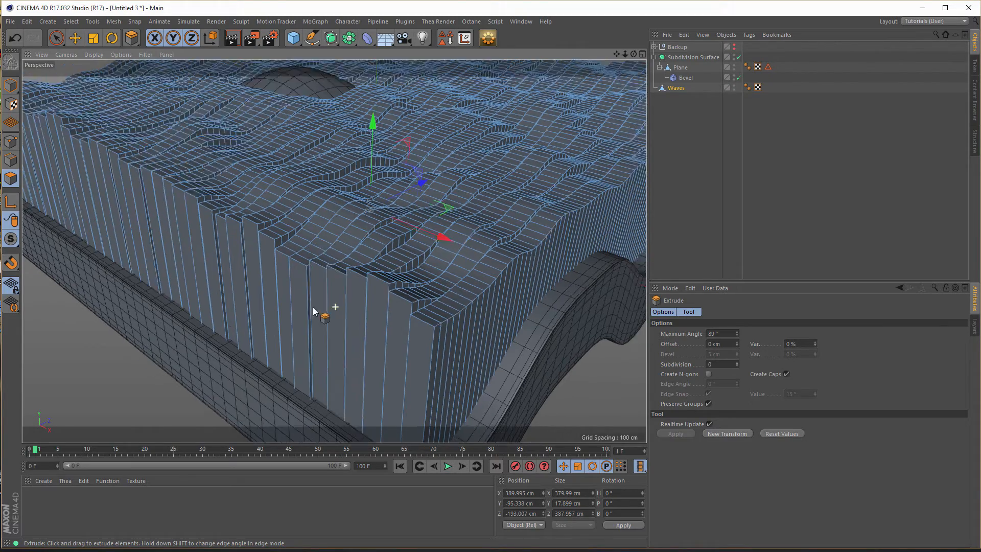
alt+drag(296, 275, 358, 281)
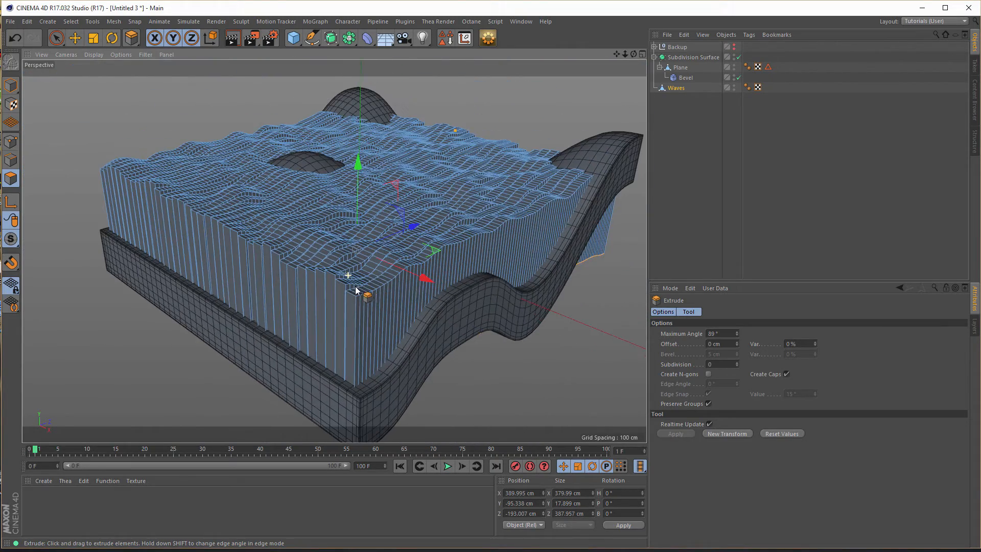
- Return to Model mode with Waves selected and inspect the staggered strip ends at the front corner
click(675, 88)
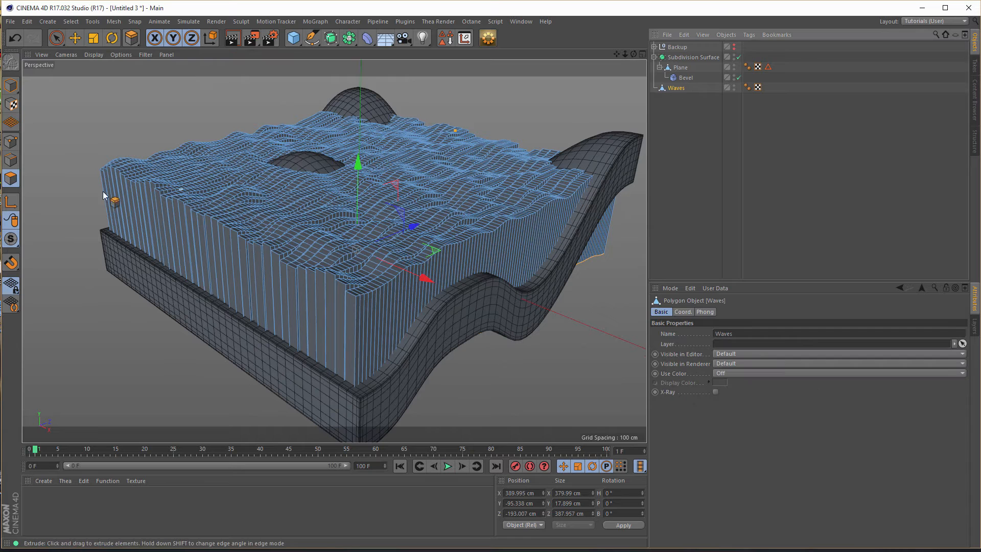
click(11, 85)
scroll(397, 324, up, 3)
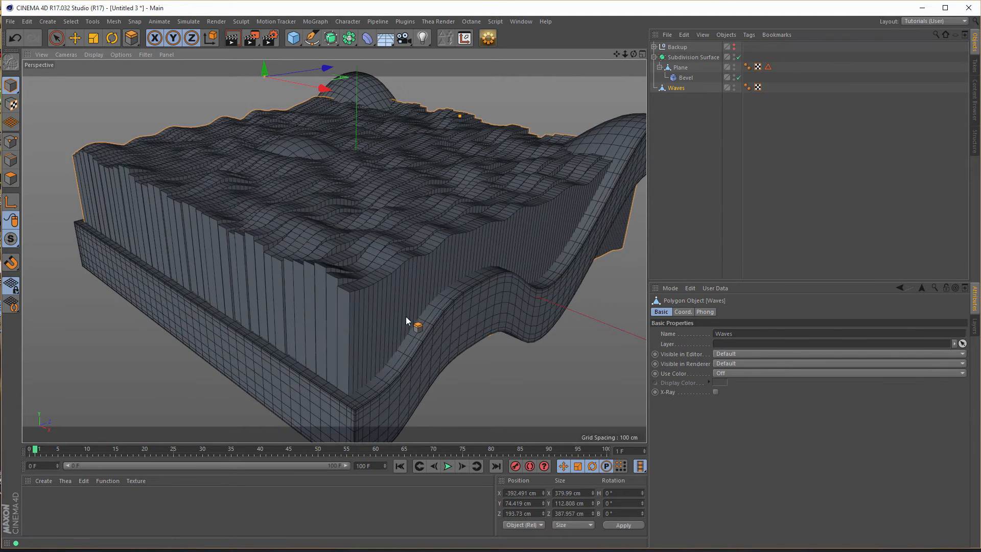
click(679, 88)
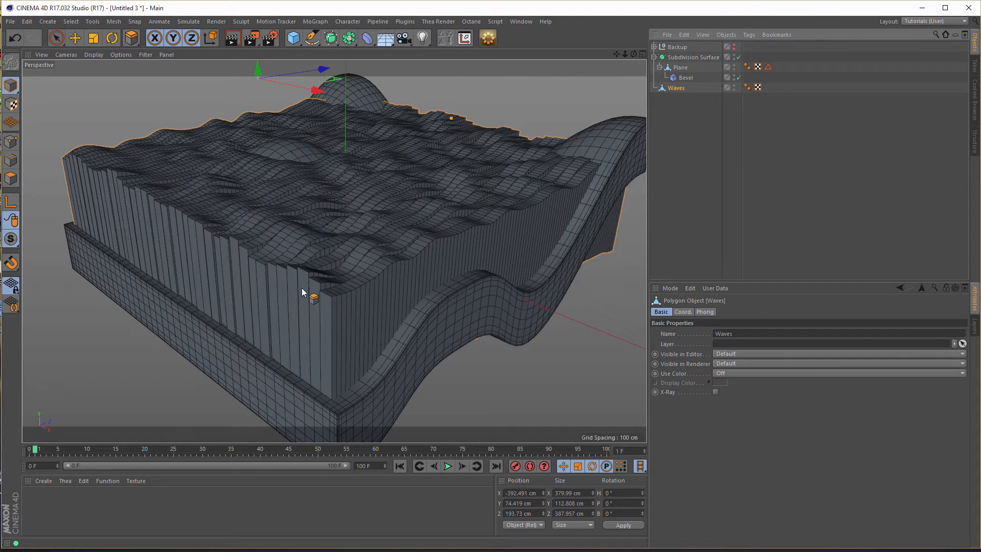
mouse_move(344, 292)
alt+mouse_down()
mouse_move(391, 284)
mouse_move(302, 299)
mouse_move(330, 297)
mouse_move(216, 296)
mouse_move(315, 307)
mouse_move(344, 280)
alt+mouse_up()
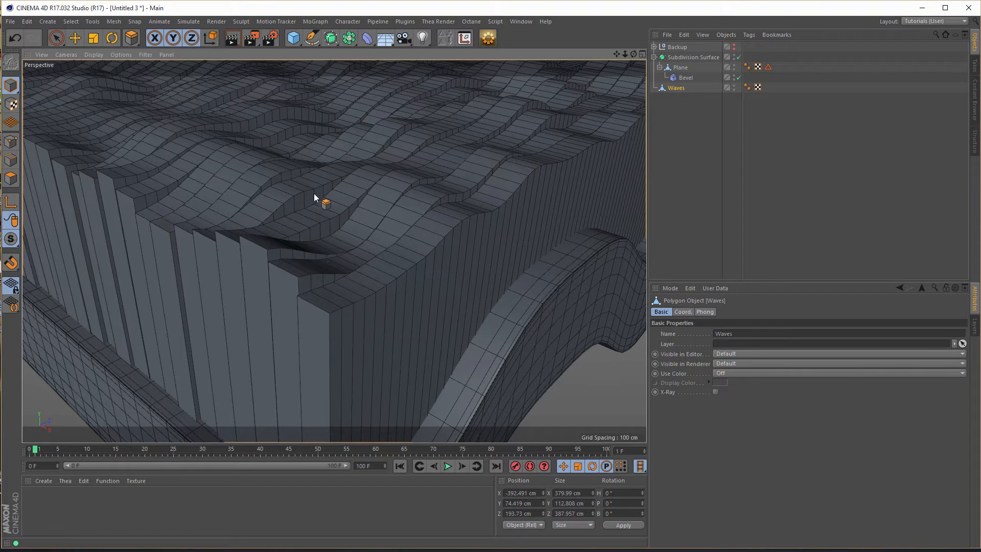
- Try selecting the upper strip edges of Waves with Path Selection in Edge mode, and return to Model mode
click(10, 162)
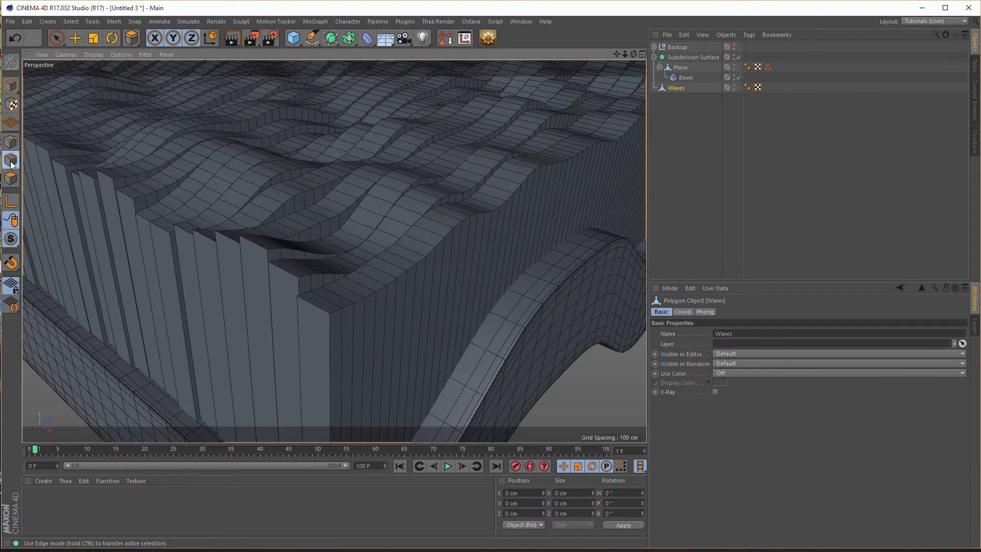
key(d)
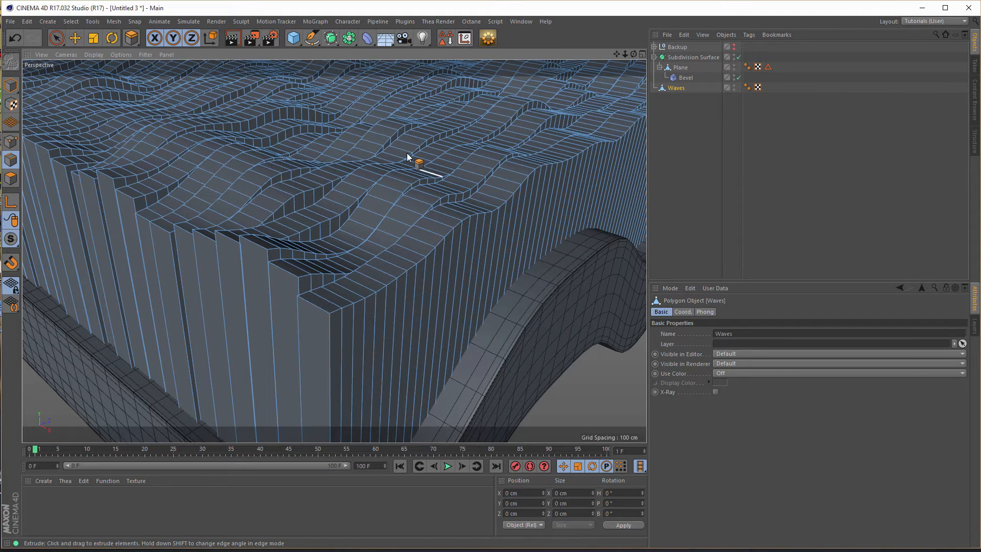
key(v)
mouse_move(432, 147)
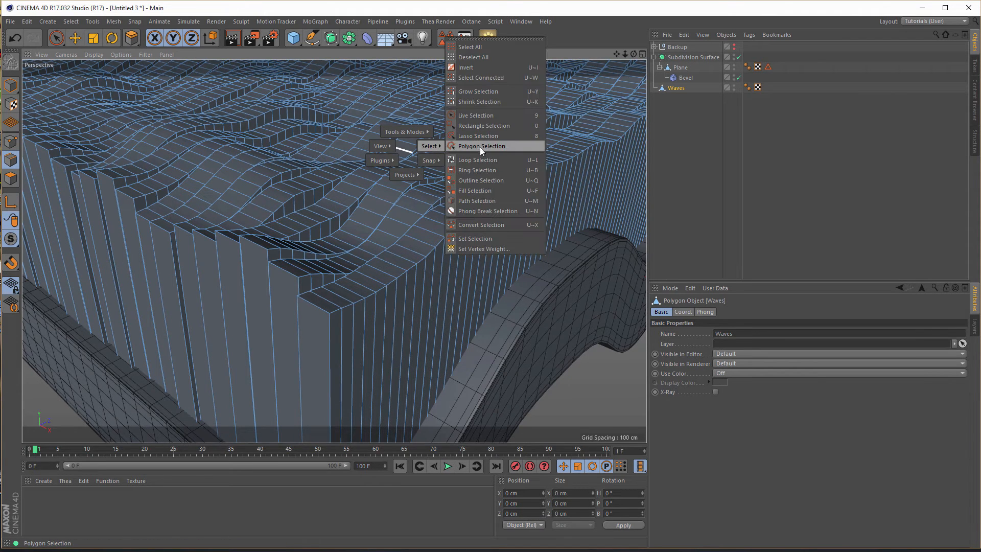
click(485, 202)
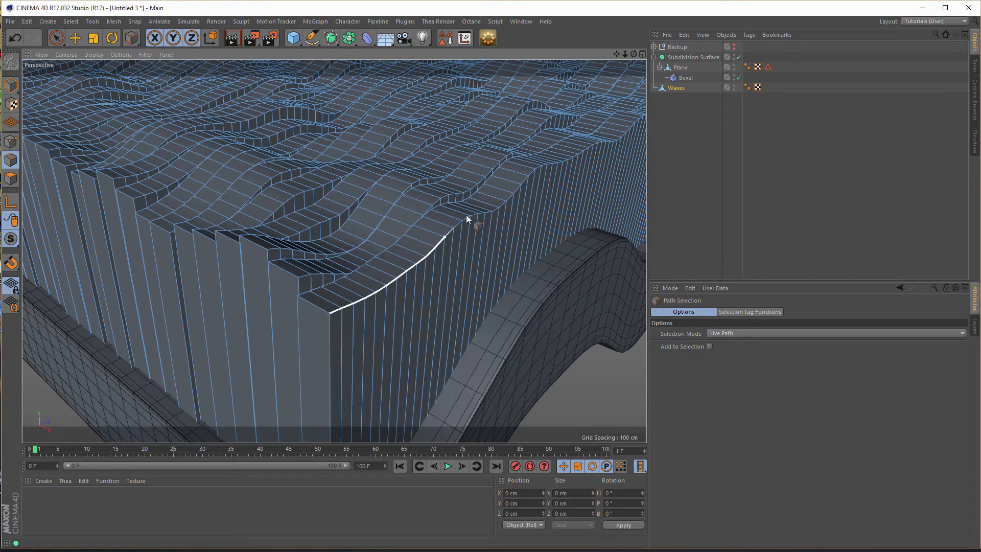
drag(497, 210, 496, 211)
drag(268, 250, 376, 228)
drag(429, 175, 429, 176)
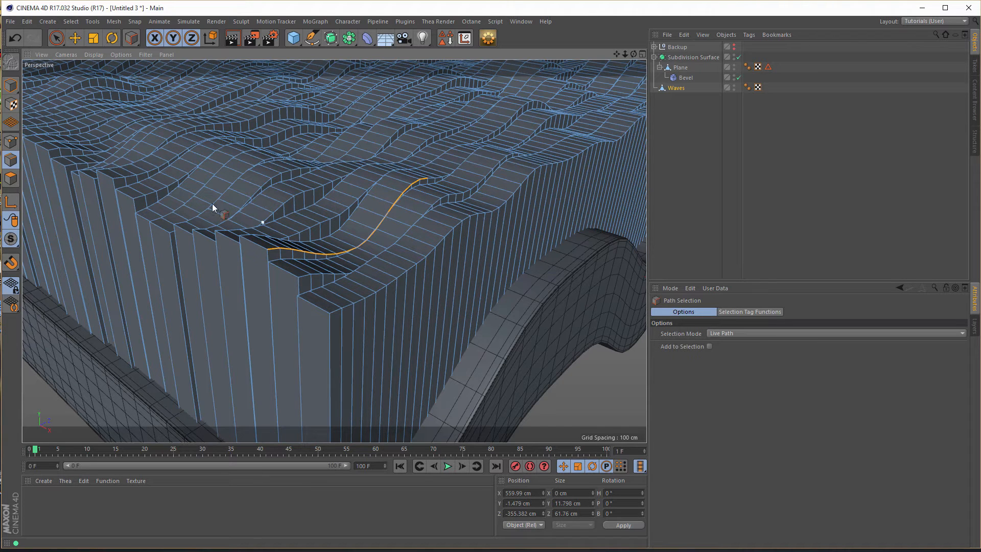
click(11, 85)
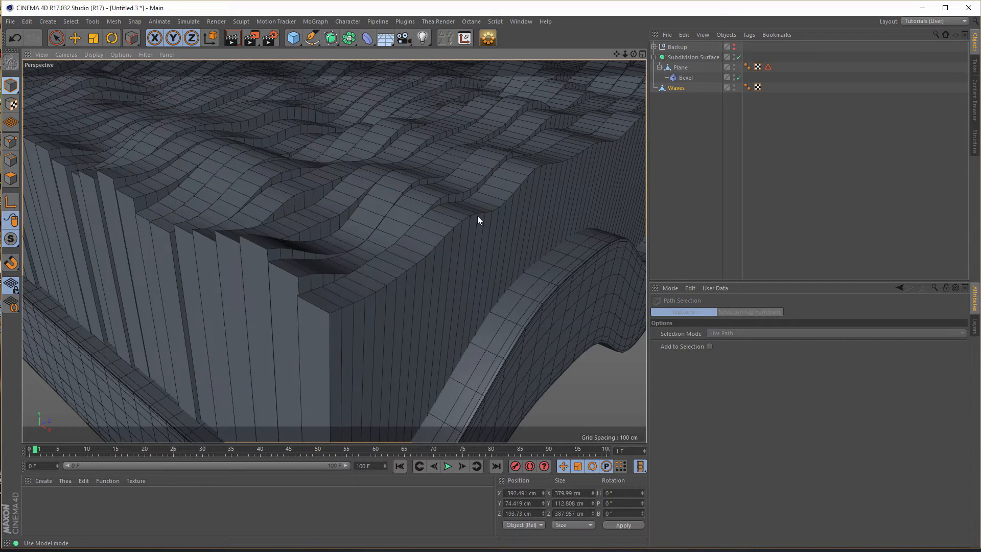
- Add a Bevel deformer to the scene for the Waves mesh
click(675, 91)
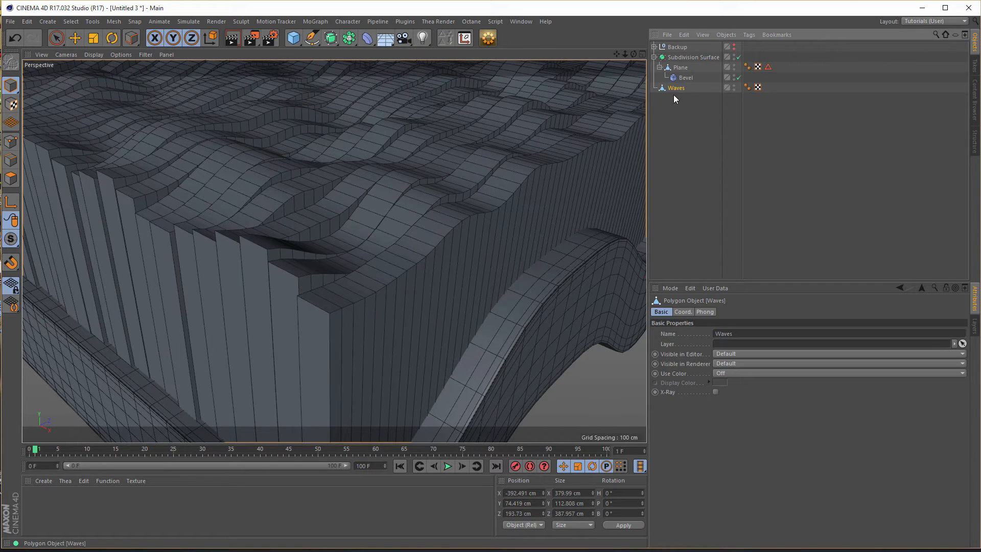
click(367, 38)
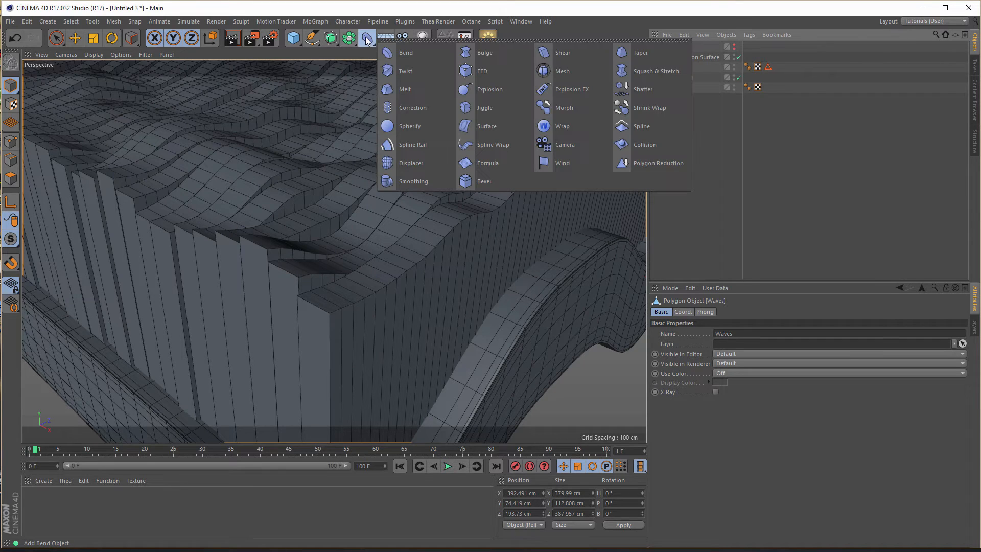
click(484, 181)
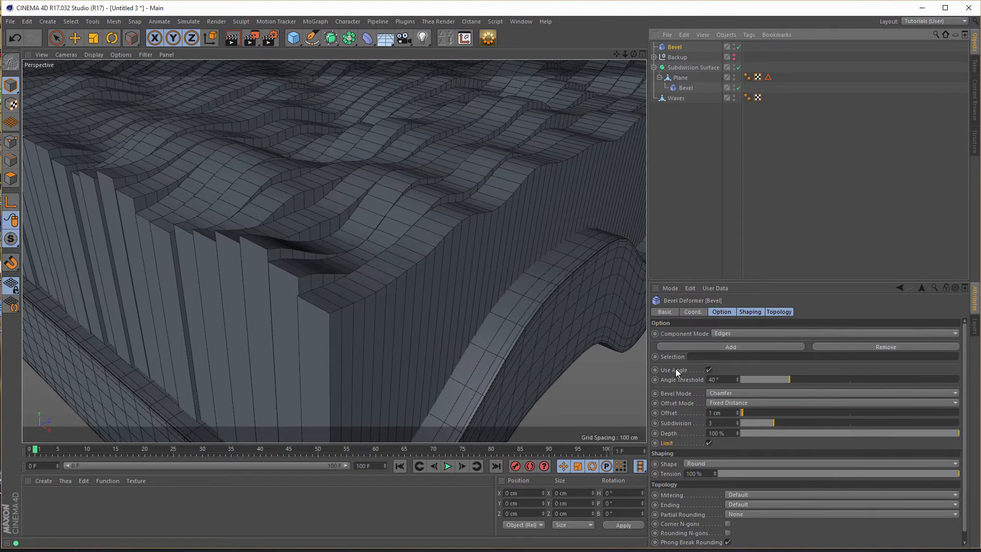
click(709, 369)
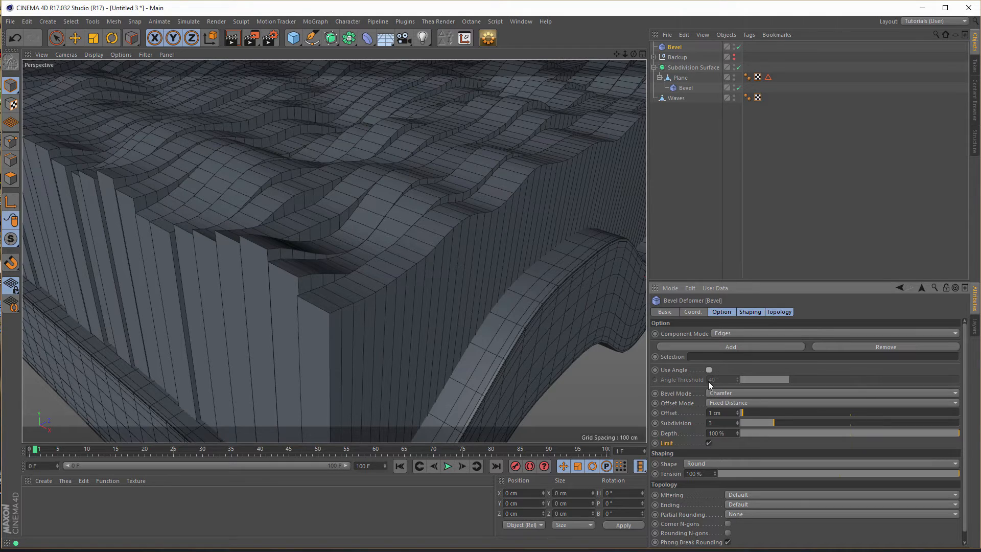
click(710, 443)
click(709, 370)
click(709, 443)
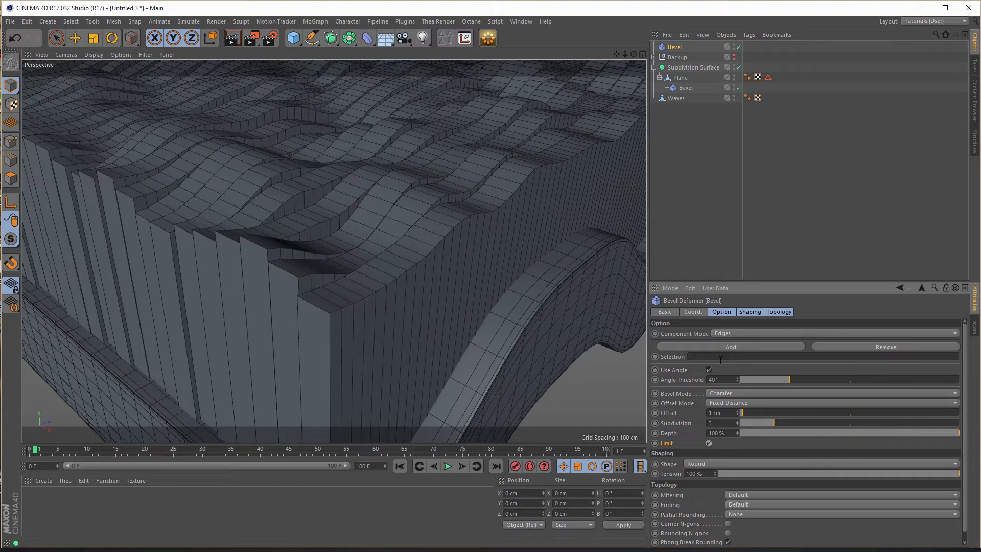
click(693, 289)
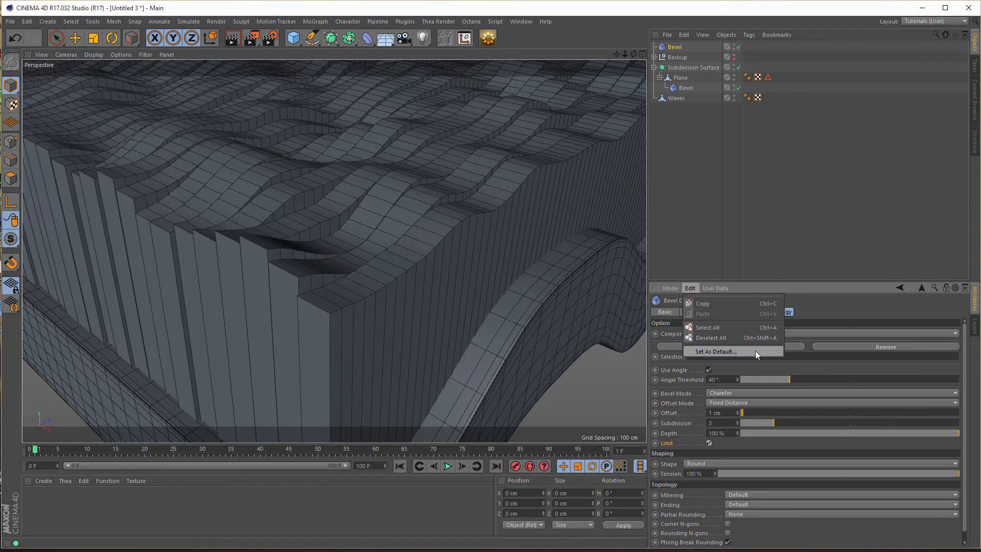
click(840, 304)
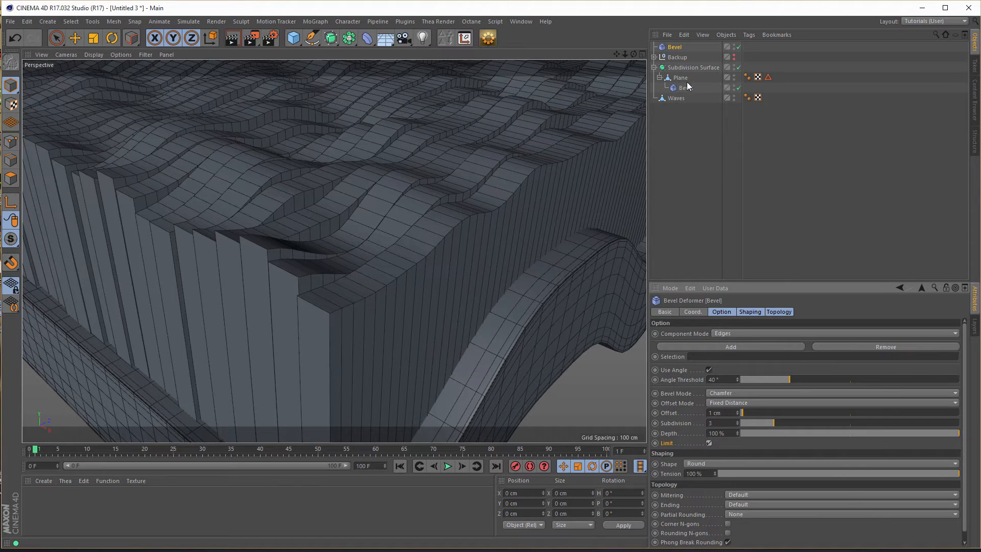
- Set the new Bevel deformer's Subdivision to 2 and make it a child of Waves
click(674, 46)
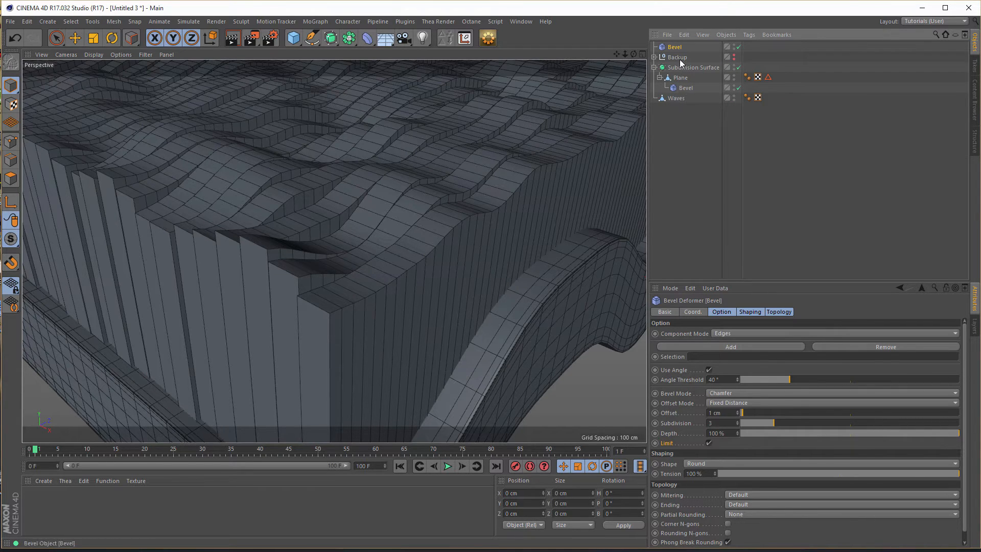
click(738, 424)
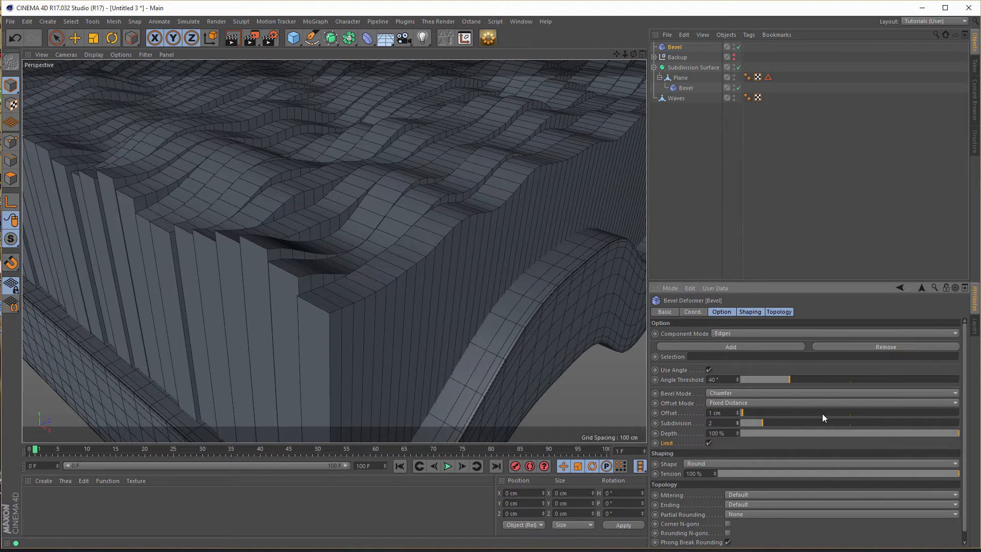
mouse_move(677, 47)
mouse_down()
mouse_move(697, 96)
mouse_move(699, 62)
mouse_move(680, 48)
mouse_move(712, 99)
mouse_move(712, 148)
mouse_move(680, 102)
mouse_up()
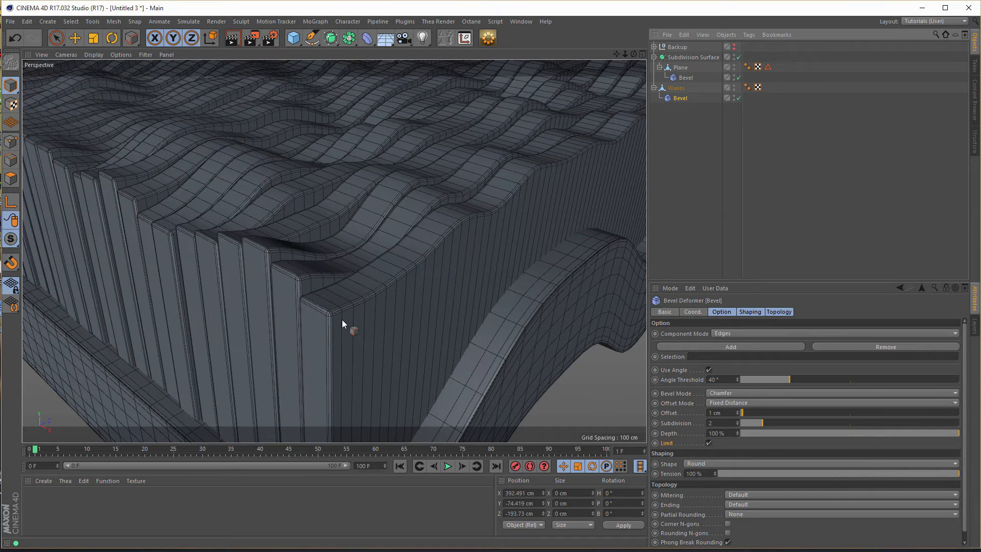
- Render the perspective view of the front corner to check the beveled Waves strips
mouse_move(391, 318)
alt+mouse_down()
mouse_move(314, 322)
mouse_move(348, 303)
mouse_move(366, 304)
mouse_move(360, 320)
mouse_move(416, 287)
mouse_move(385, 291)
mouse_move(412, 269)
mouse_move(288, 251)
mouse_move(265, 197)
mouse_move(313, 207)
mouse_move(391, 200)
mouse_move(259, 268)
mouse_move(356, 325)
mouse_move(346, 312)
mouse_move(384, 323)
mouse_move(376, 324)
mouse_move(426, 306)
mouse_move(403, 261)
alt+mouse_up()
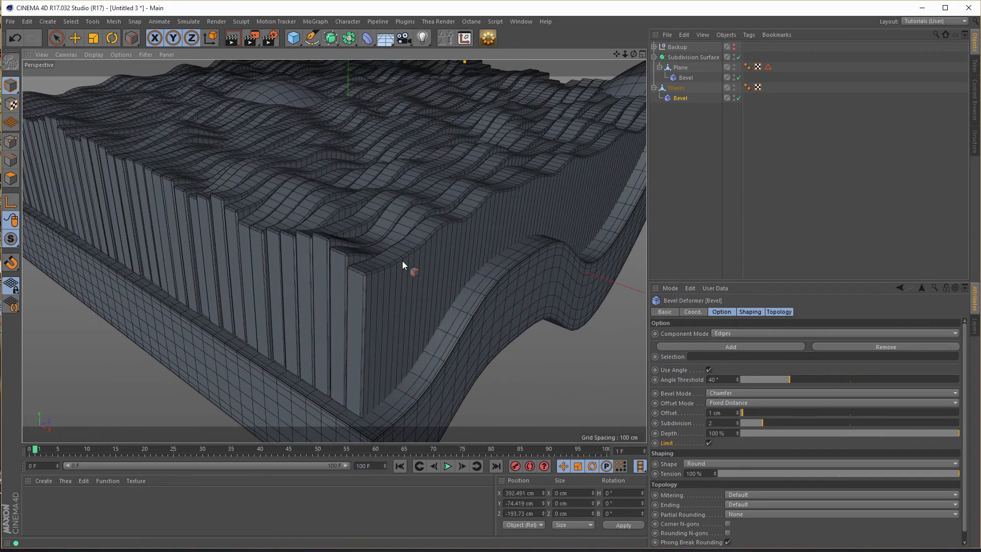
key(ctrl+r)
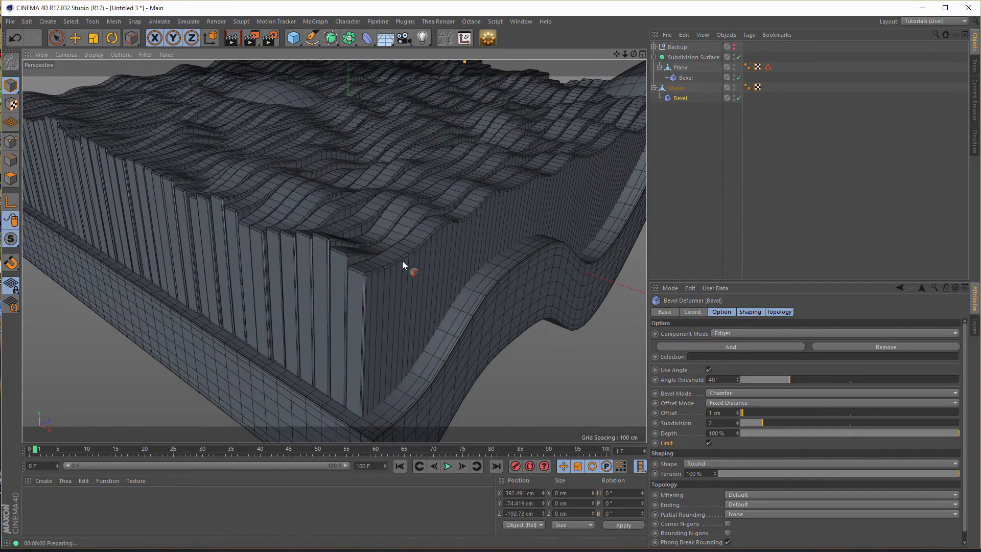
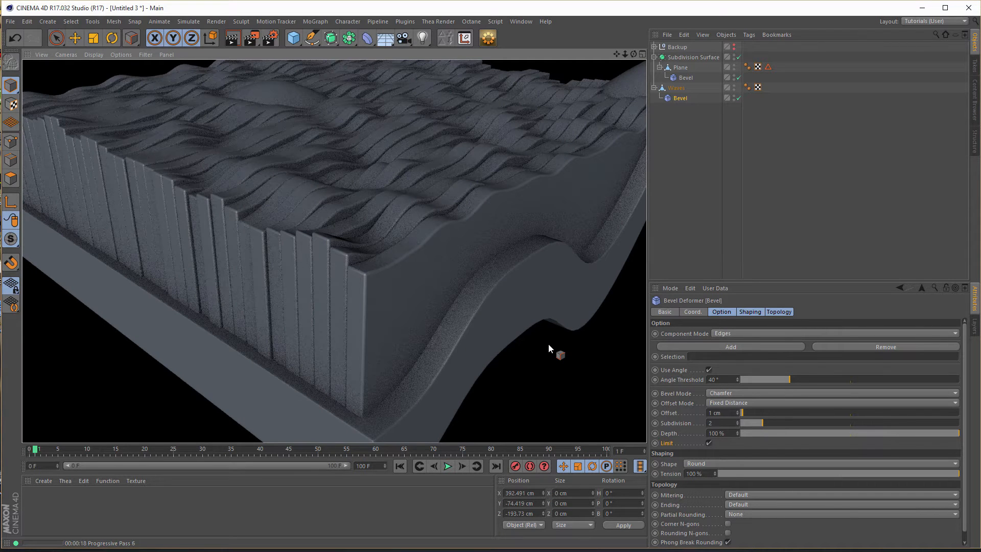
- Bake the Waves object with its Bevel deformer into a new polygon mesh using Current State to Object
click(684, 256)
alt+drag(520, 276, 351, 281)
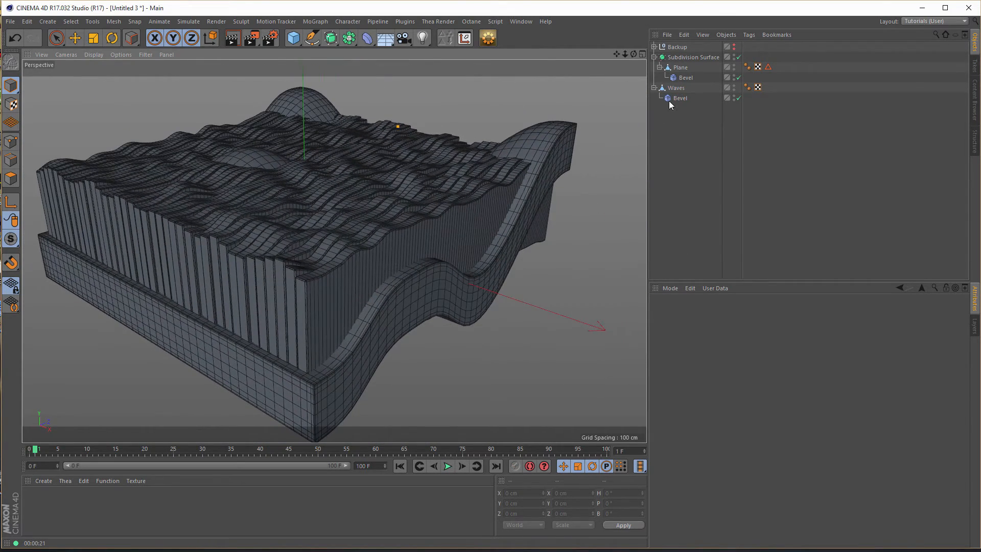
click(680, 89)
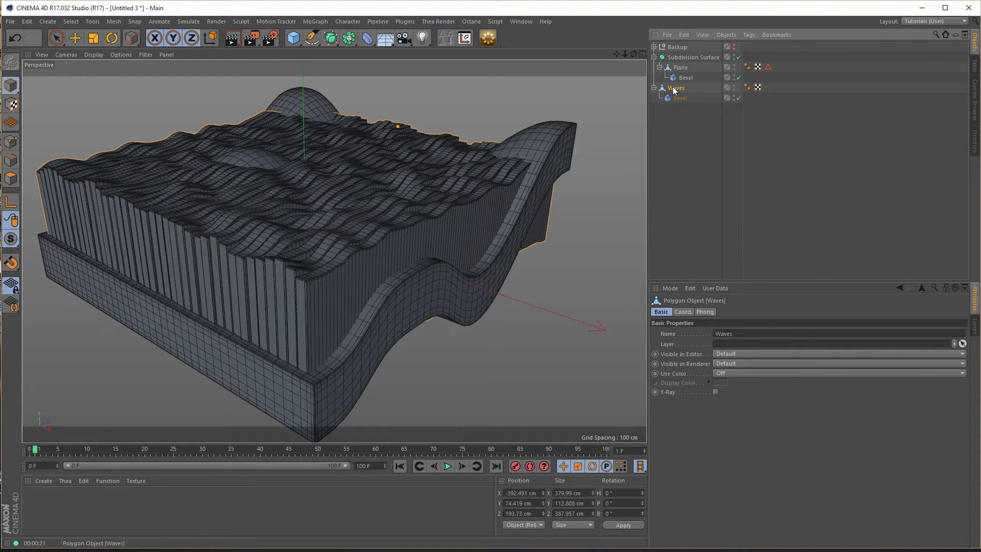
right_click(675, 90)
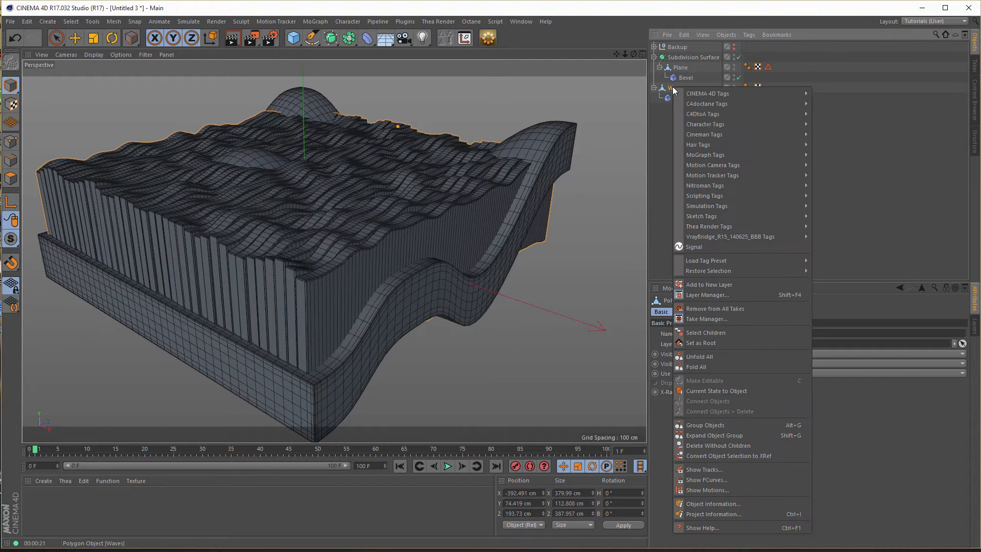
click(729, 391)
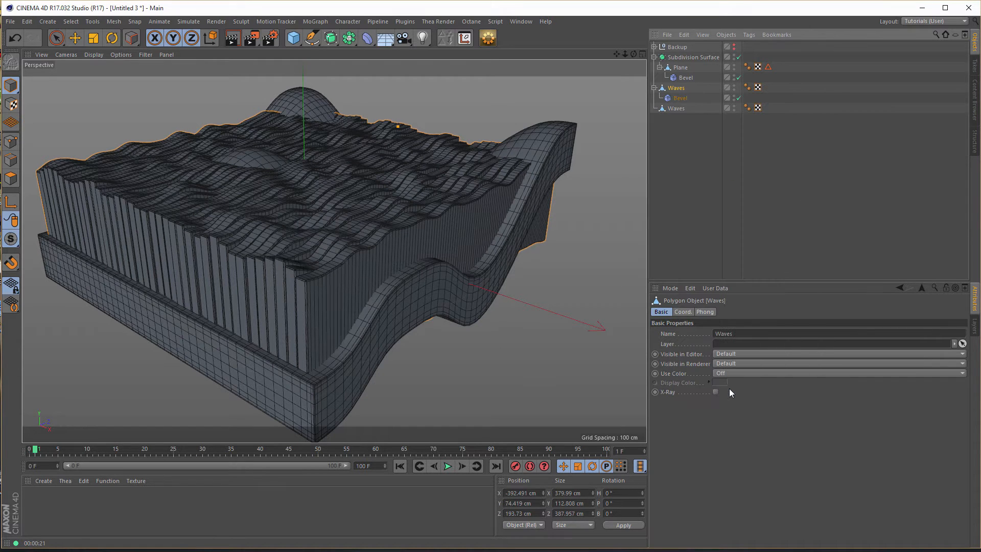
- Disable the original Waves' Bevel deformer and hide the original Waves in both editor and renderer
click(739, 98)
ctrl+click(734, 88)
click(654, 88)
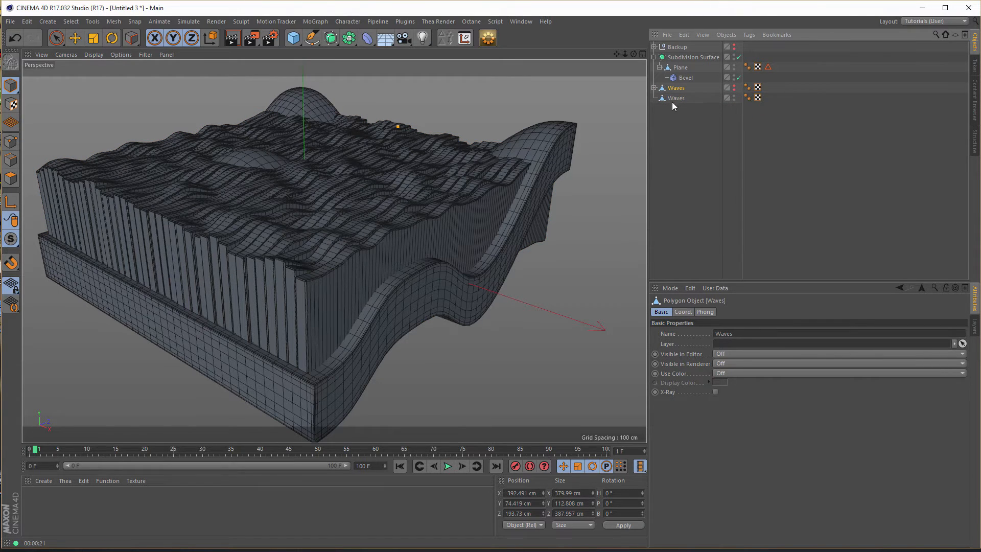
- Inspect the baked Waves mesh's rounded strip edges around the front corner
alt+drag(274, 276, 366, 273)
scroll(366, 273, up, 5)
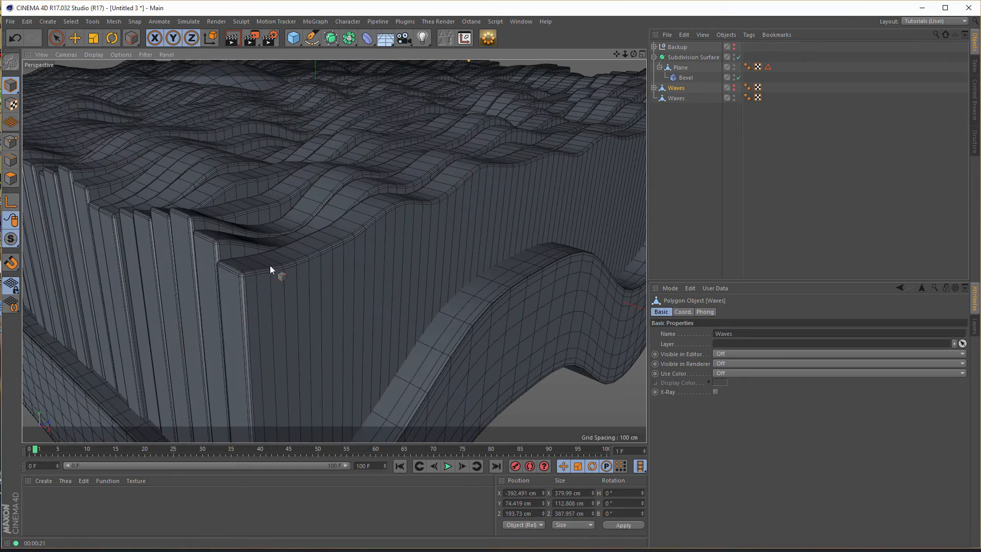
alt+drag(278, 296, 239, 312)
scroll(238, 312, down, 5)
mouse_move(316, 274)
alt+mouse_down()
mouse_move(336, 274)
mouse_move(258, 228)
mouse_move(367, 264)
mouse_move(320, 260)
mouse_move(337, 239)
mouse_move(317, 251)
mouse_move(330, 280)
alt+mouse_up()
scroll(329, 252, up, 4)
alt+drag(351, 238, 378, 238)
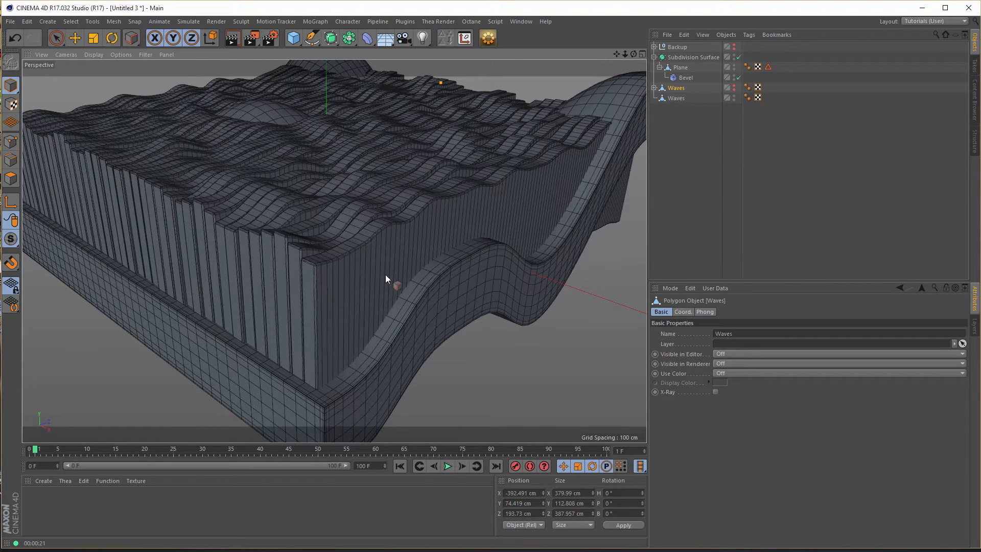
- Move the original Waves into the Backup null, collapse the null and select the baked Waves
drag(676, 88, 665, 46)
click(654, 47)
click(674, 89)
- Check where the baked Waves protrudes below the base, and hide Waves in both editor and renderer
alt+drag(334, 277, 547, 250)
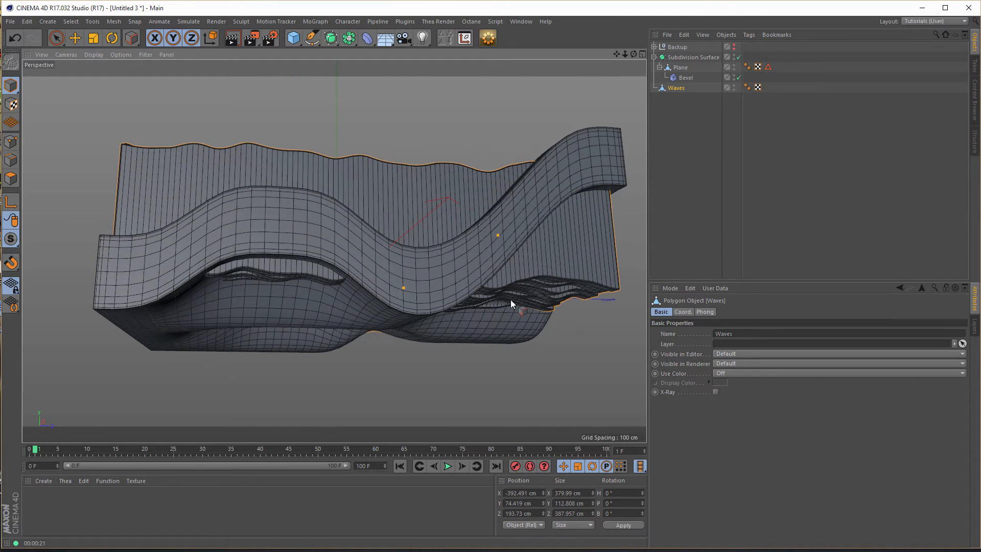
alt+drag(440, 266, 389, 256)
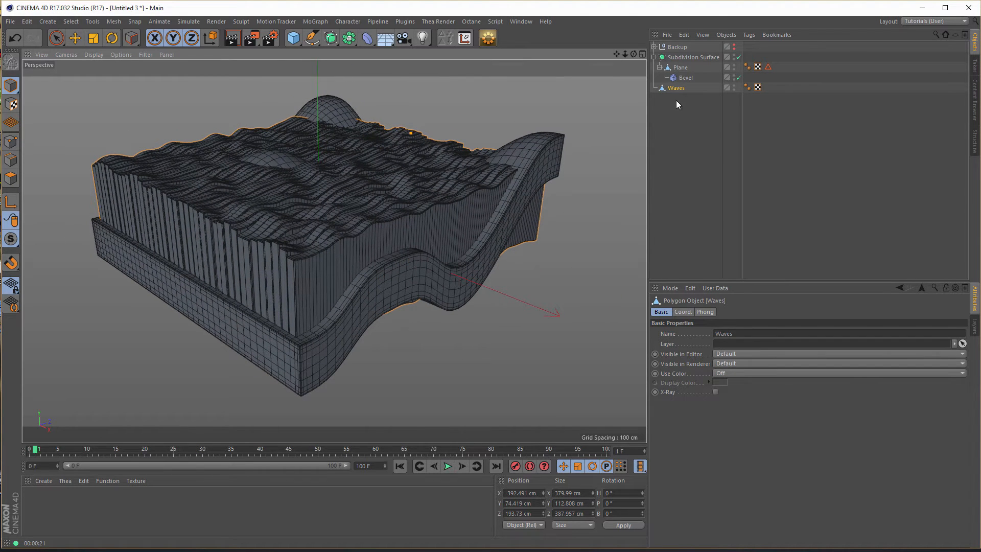
drag(678, 88, 567, 112)
alt+drag(477, 231, 537, 219)
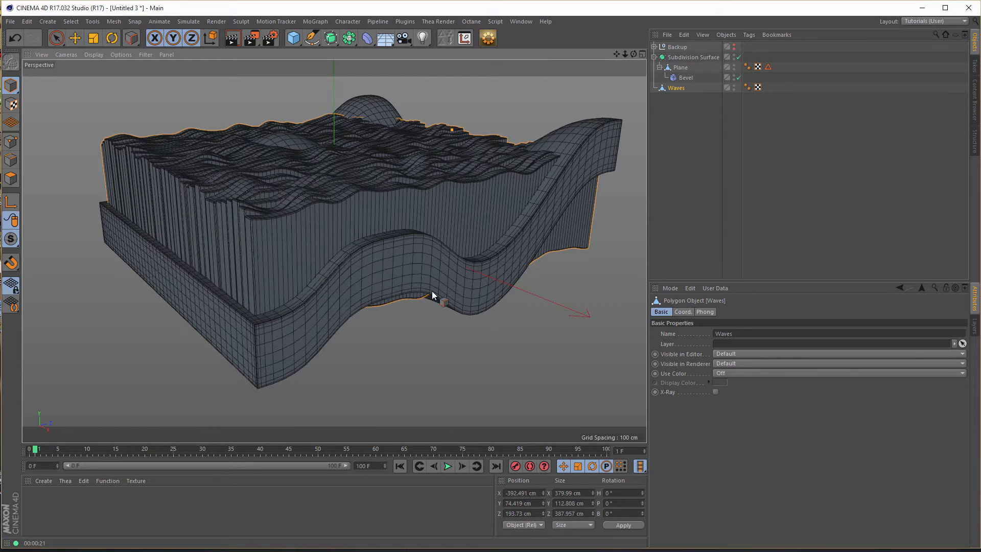
alt+drag(390, 233, 377, 241)
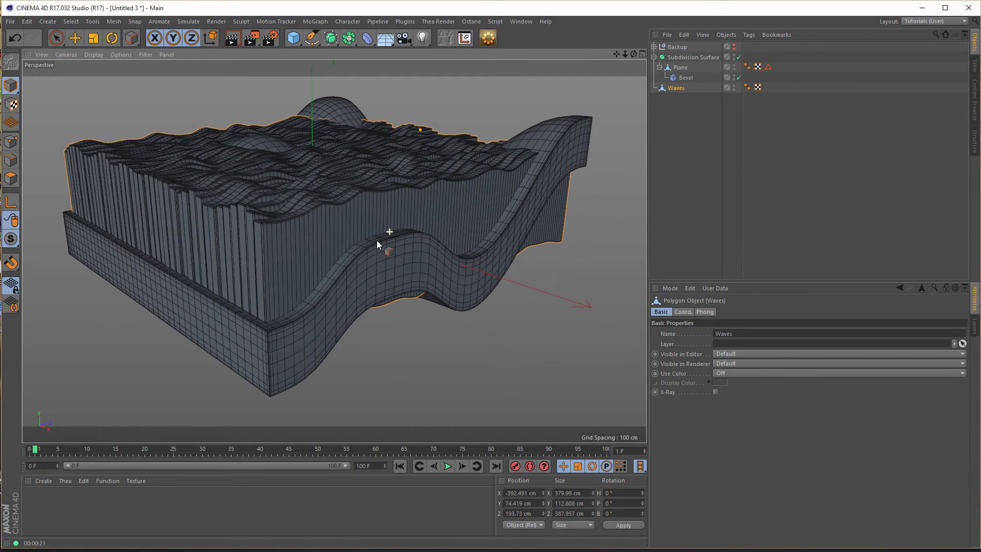
click(681, 87)
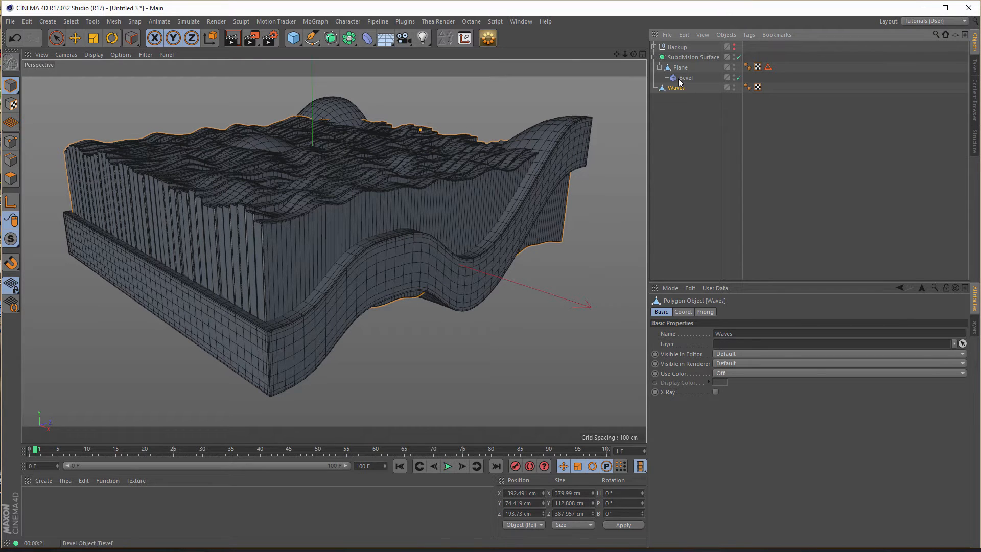
ctrl+click(735, 88)
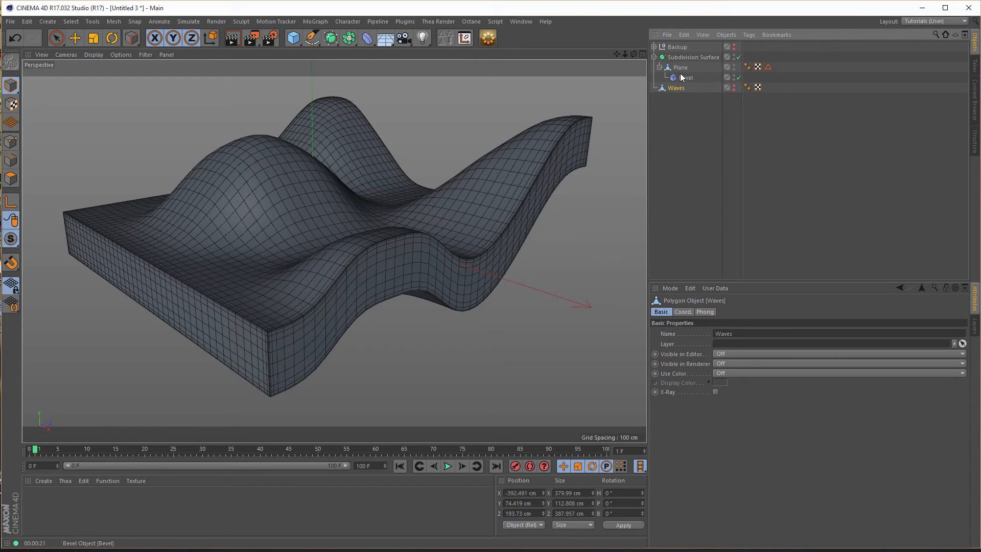
- Rename the Subdivision Surface object as Landscape
click(688, 58)
double_click(688, 57)
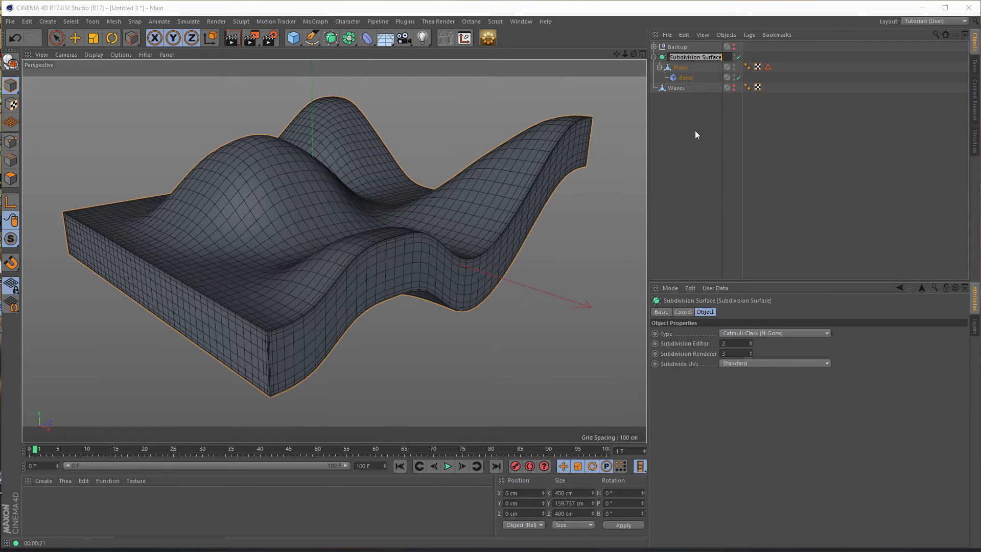
text(Lar)
text(d)
text(scape)
key(Return)
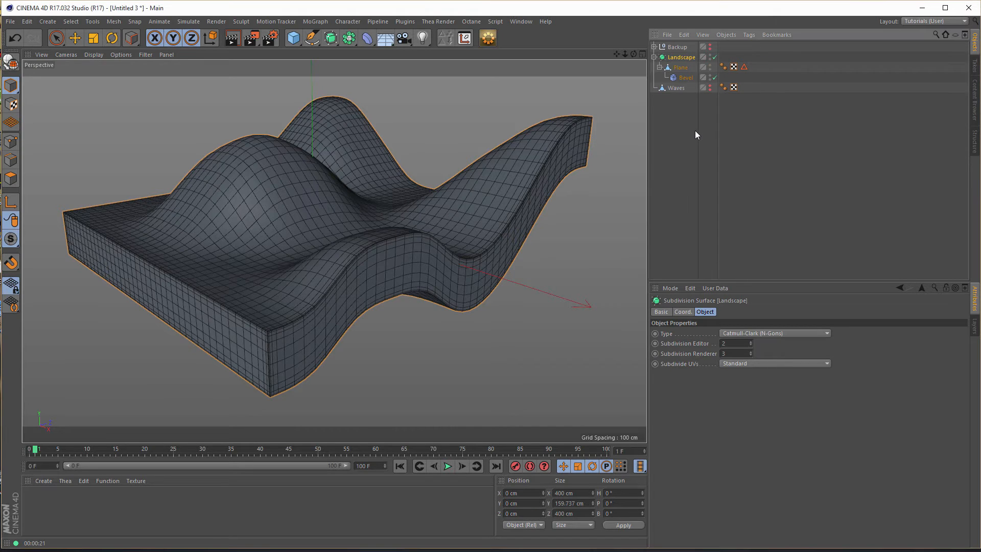
- Turn off the Landscape subdivision and bake the Plane with its Bevel into a new mesh using Current State to Object
click(685, 68)
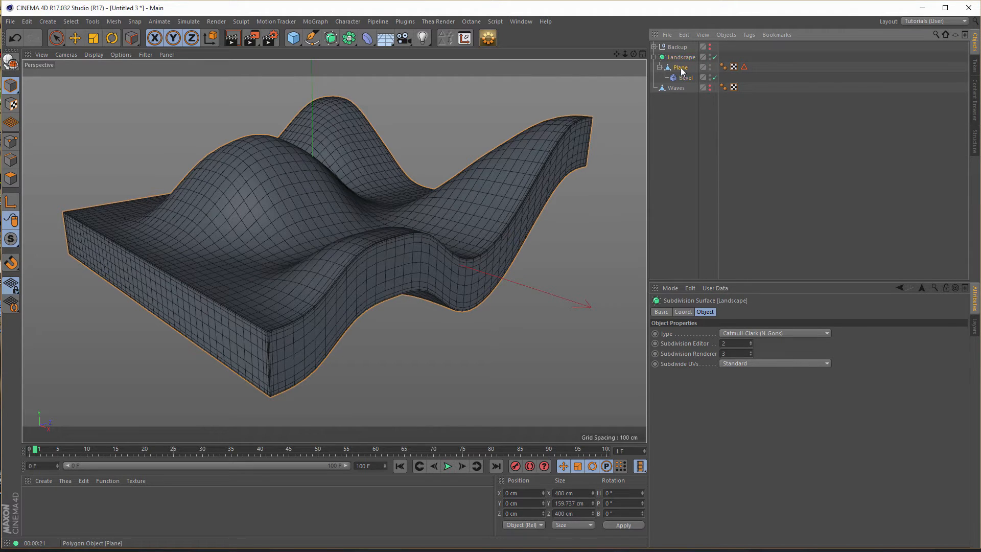
click(714, 57)
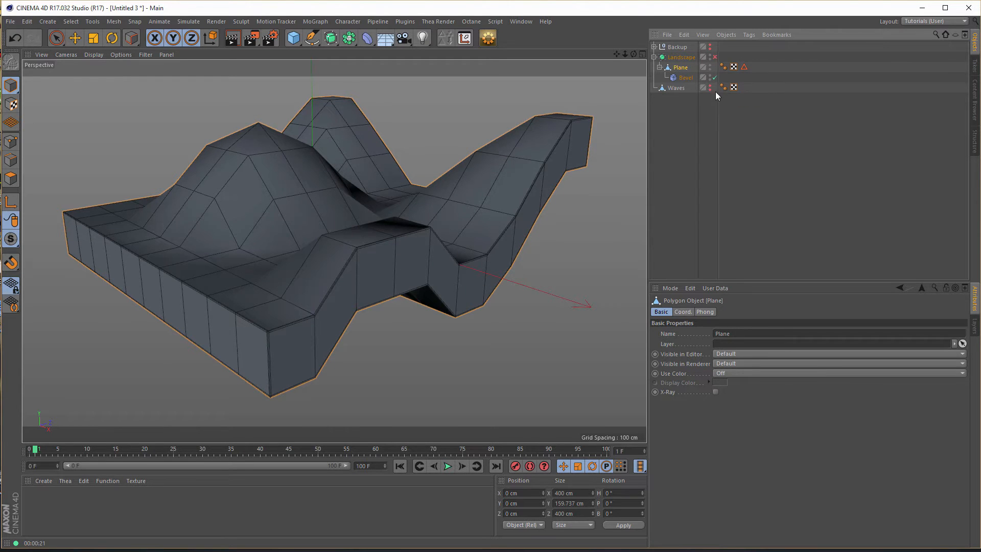
scroll(279, 281, up, 5)
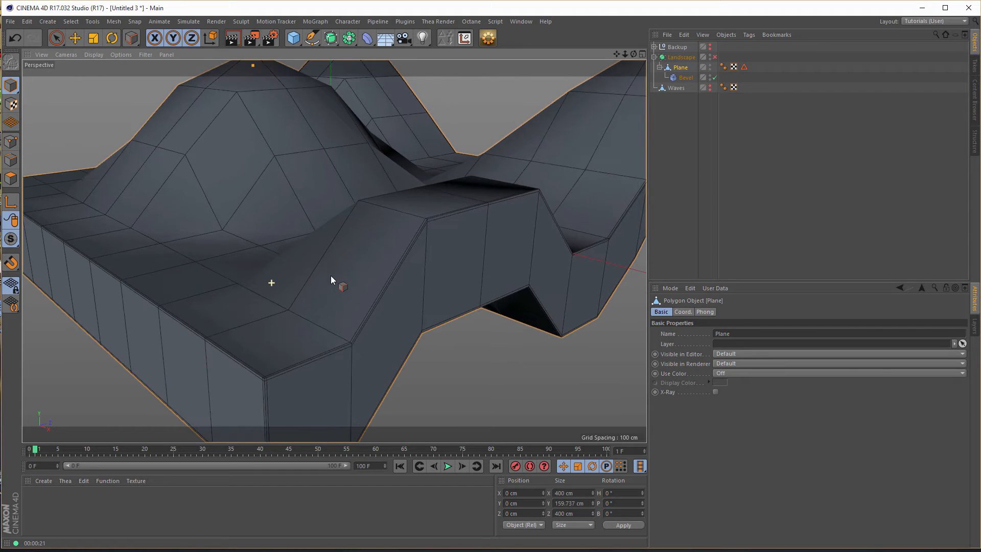
scroll(327, 266, up, 5)
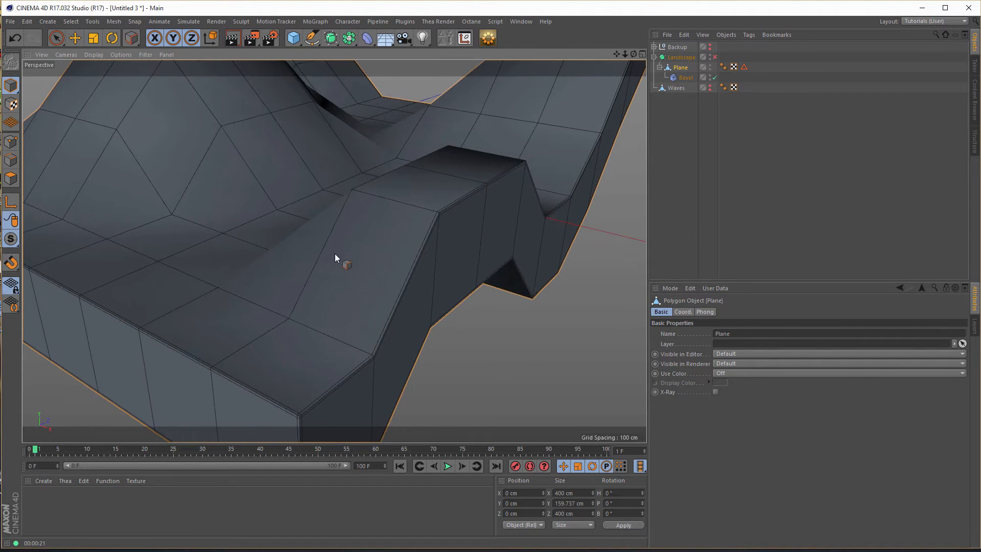
alt+middle_drag(333, 250, 361, 238)
alt+drag(397, 234, 450, 240)
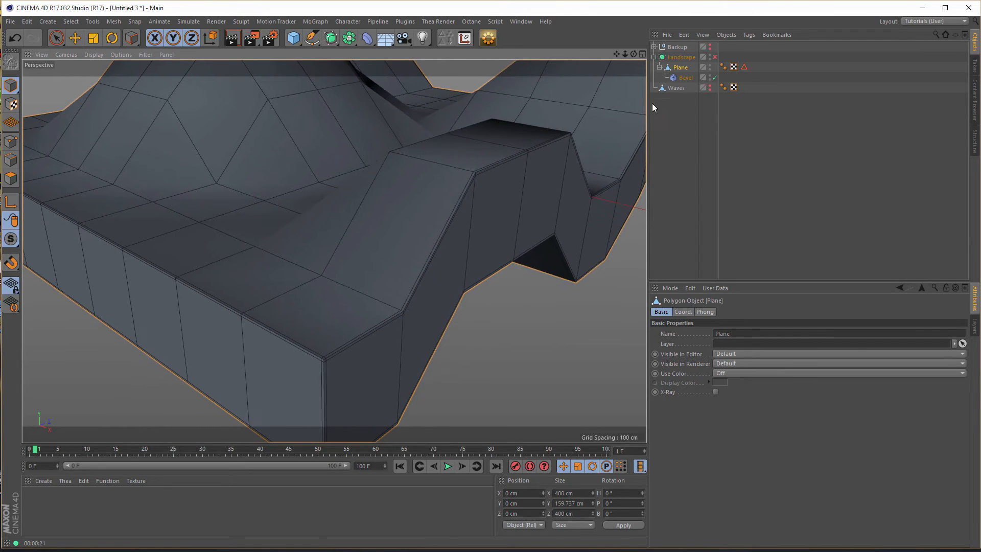
right_click(680, 71)
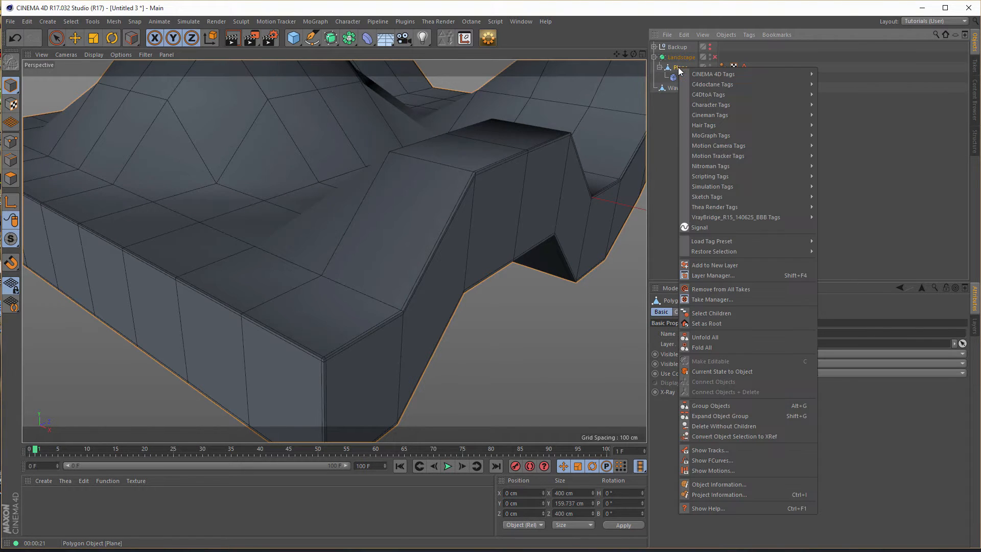
click(715, 372)
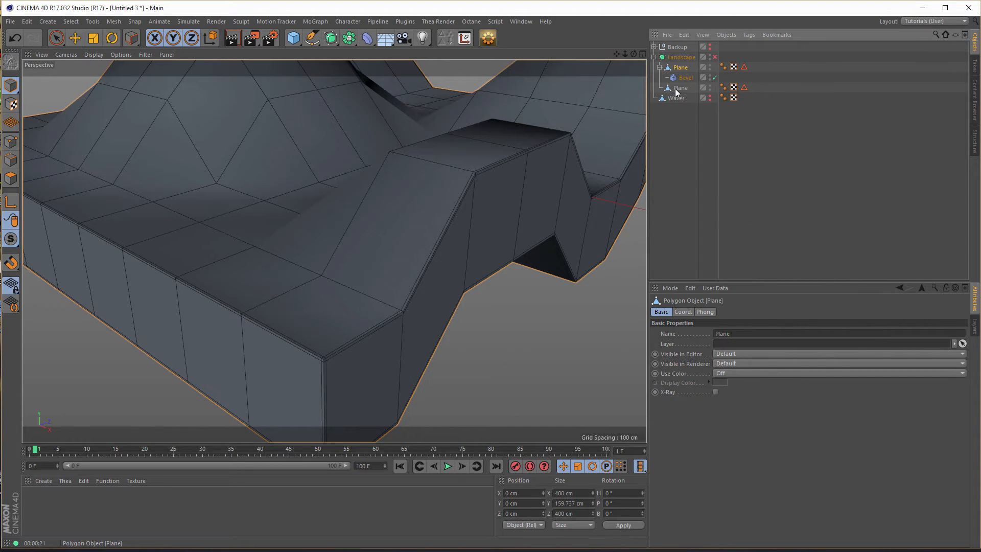
- Disable the original Plane's Bevel and hide that Plane, and move it into the Backup null
drag(684, 58, 683, 59)
click(715, 88)
alt+double_click(710, 76)
drag(678, 77, 678, 47)
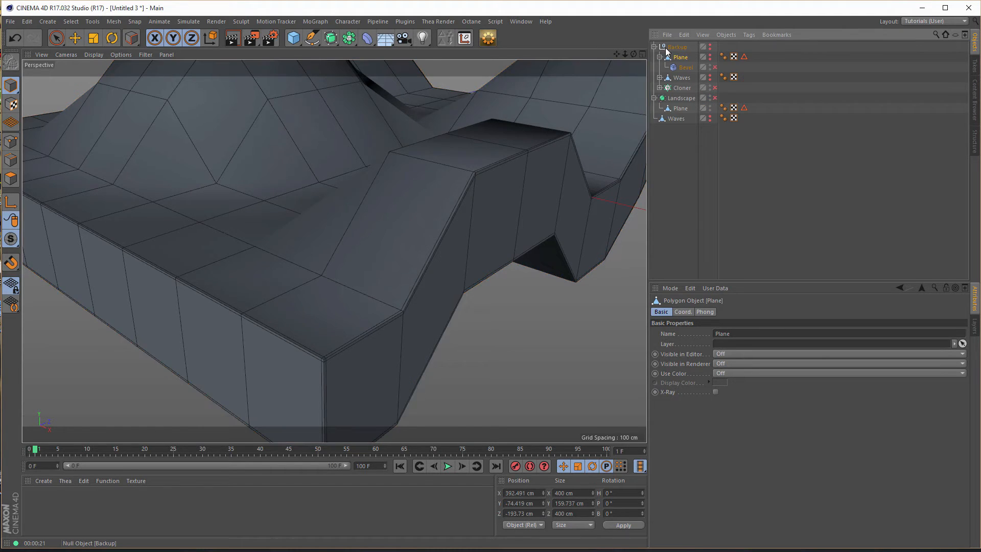
click(654, 47)
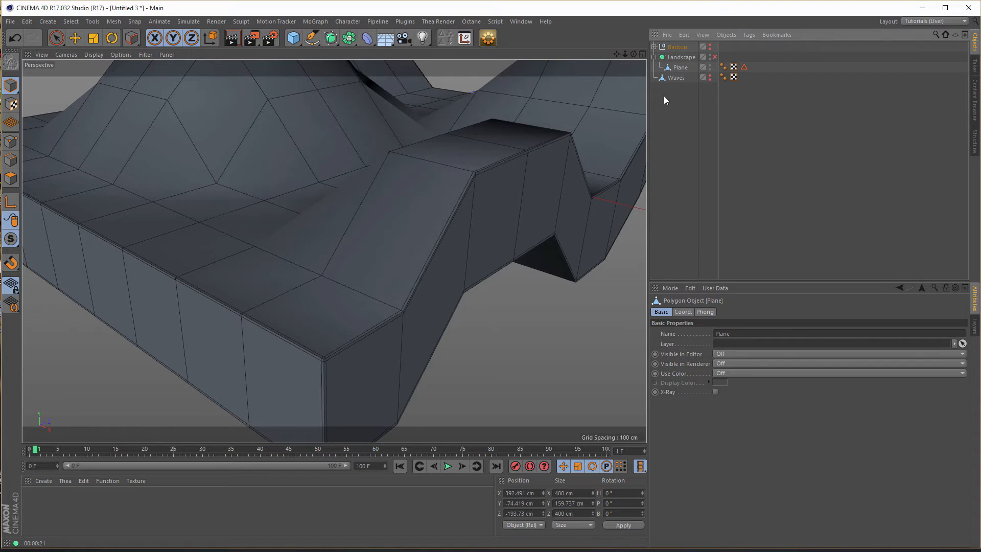
- Switch to Polygons mode on the baked Plane and clear its existing polygon selection using Live Selection
click(681, 67)
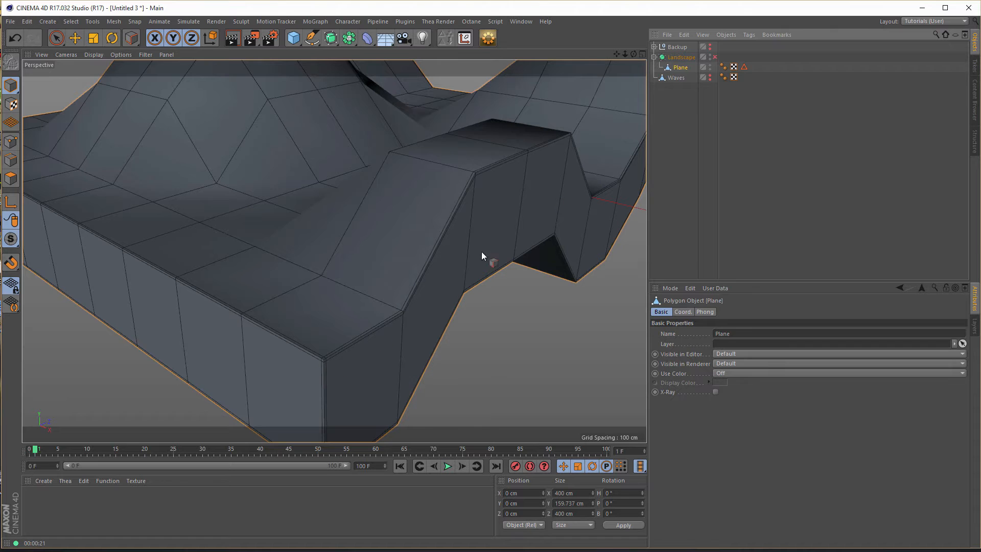
click(11, 178)
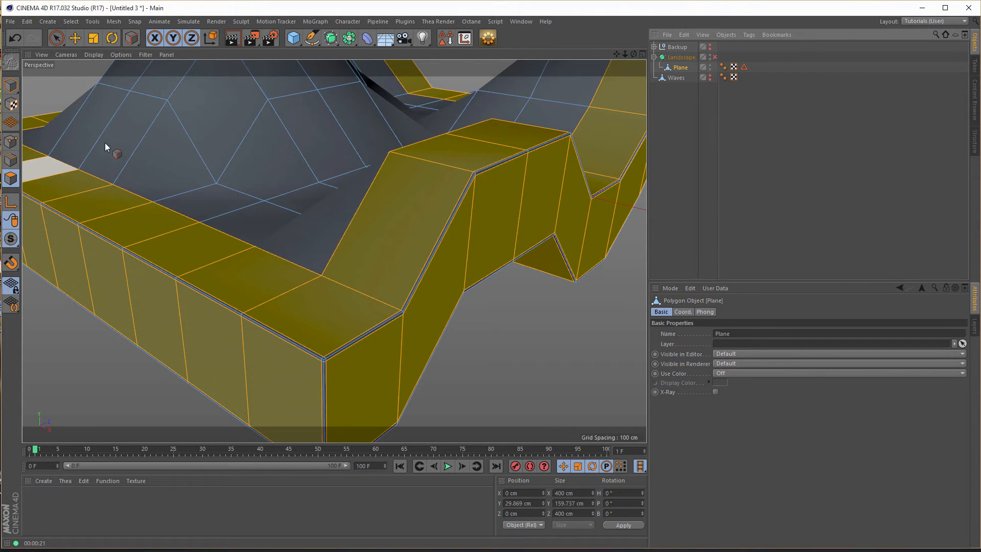
click(56, 38)
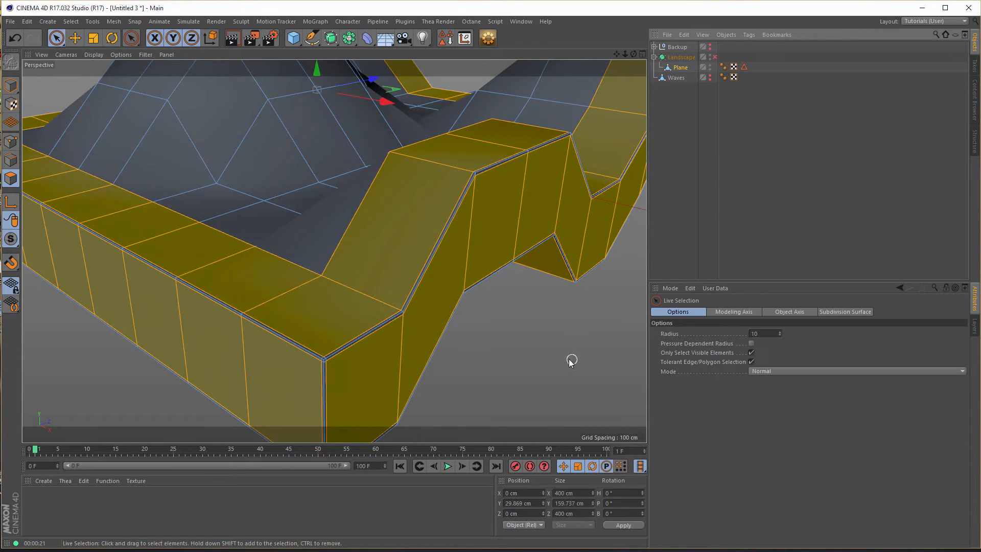
click(516, 368)
middle_drag(404, 326, 403, 256)
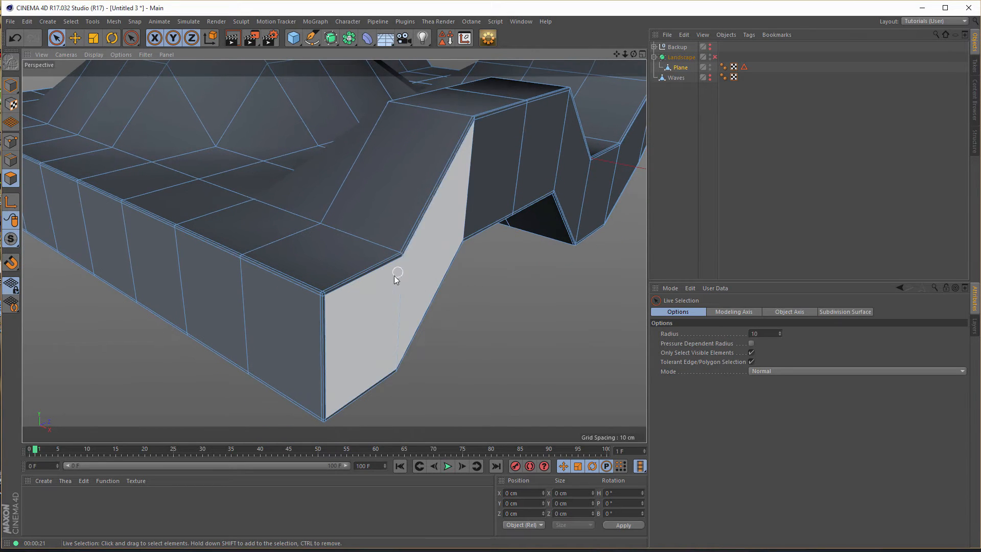
- Loop-select the ring of narrow bevel polygons running along the Plane's upper outer edge
scroll(366, 285, up, 3)
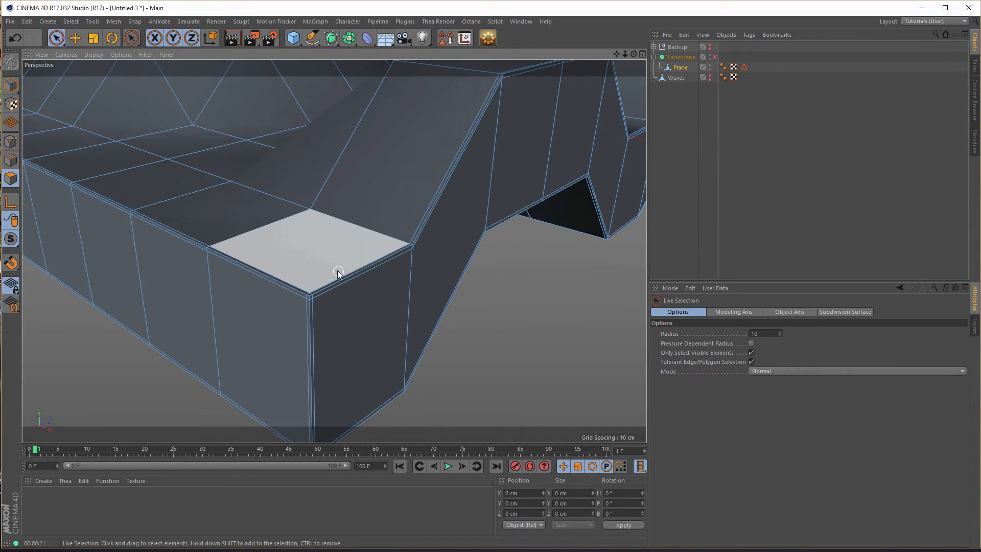
middle_drag(351, 235, 391, 325)
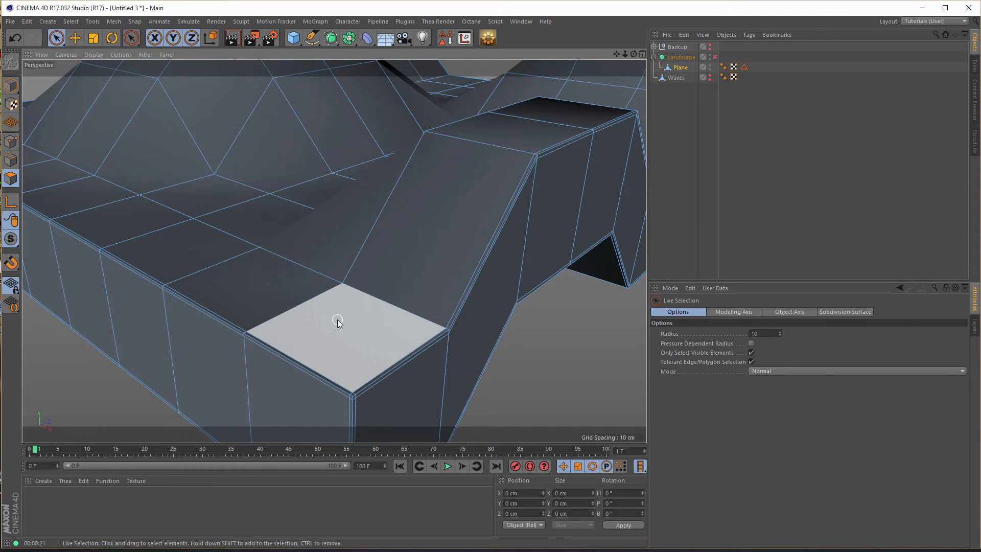
scroll(340, 317, down, 5)
alt+right_drag(353, 351, 480, 341)
alt+middle_drag(400, 333, 345, 274)
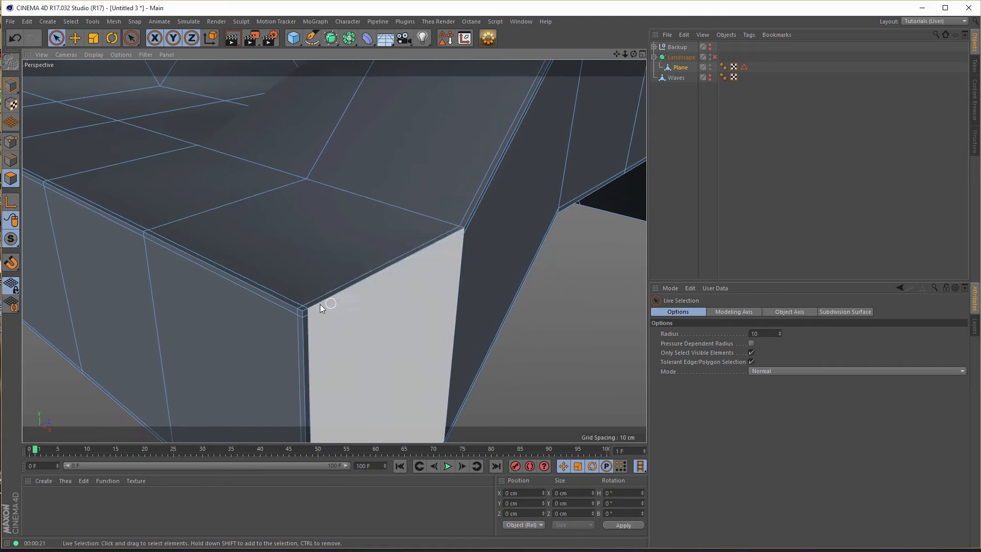
alt+right_drag(319, 305, 332, 303)
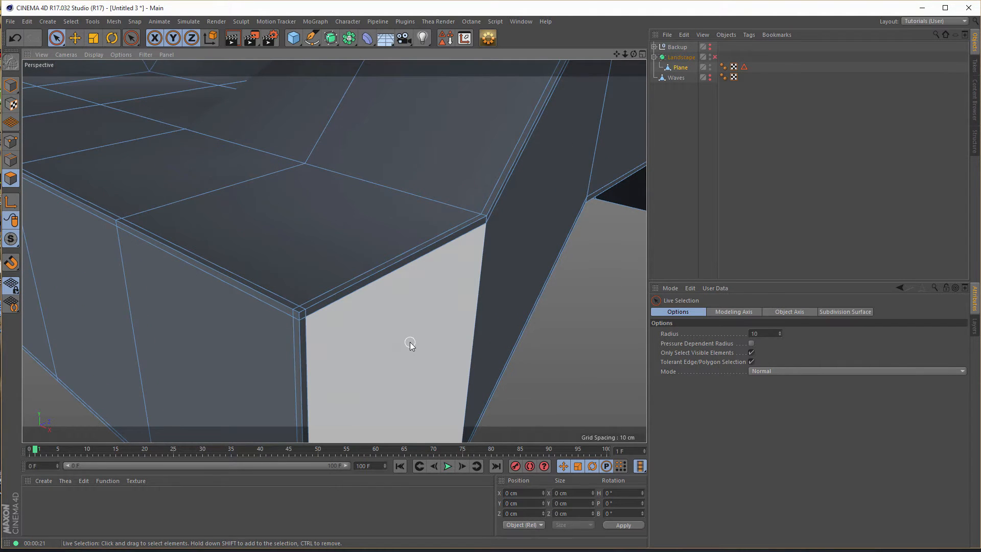
key(u)
key(l)
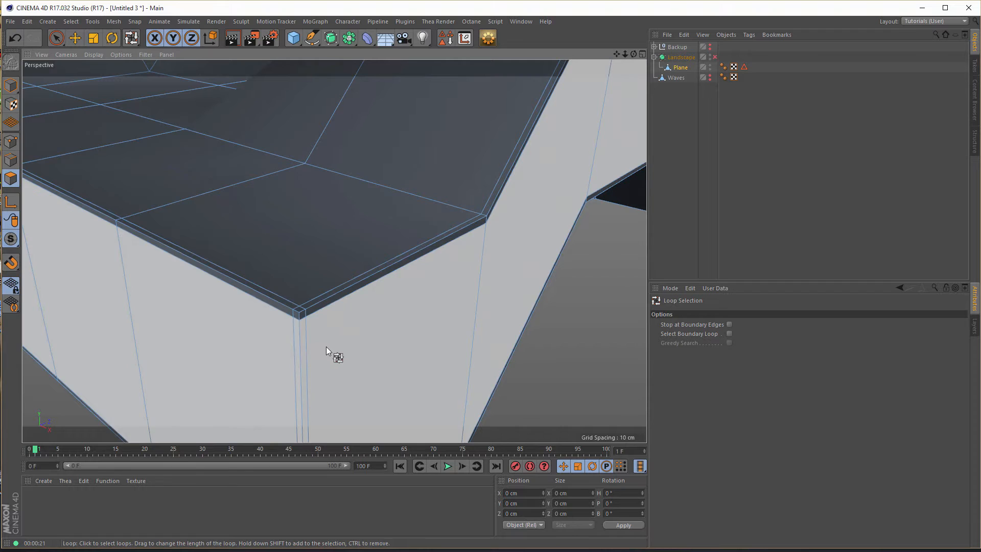
click(300, 320)
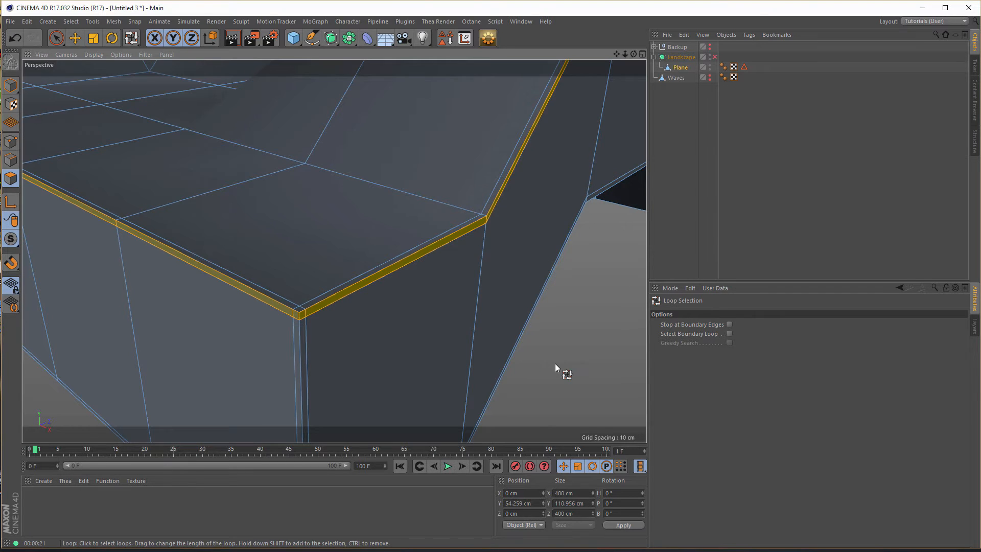
- Fill-select all the top-surface polygons enclosed by the Plane's looped bevel ring using Fill Selection
key(u)
key(f)
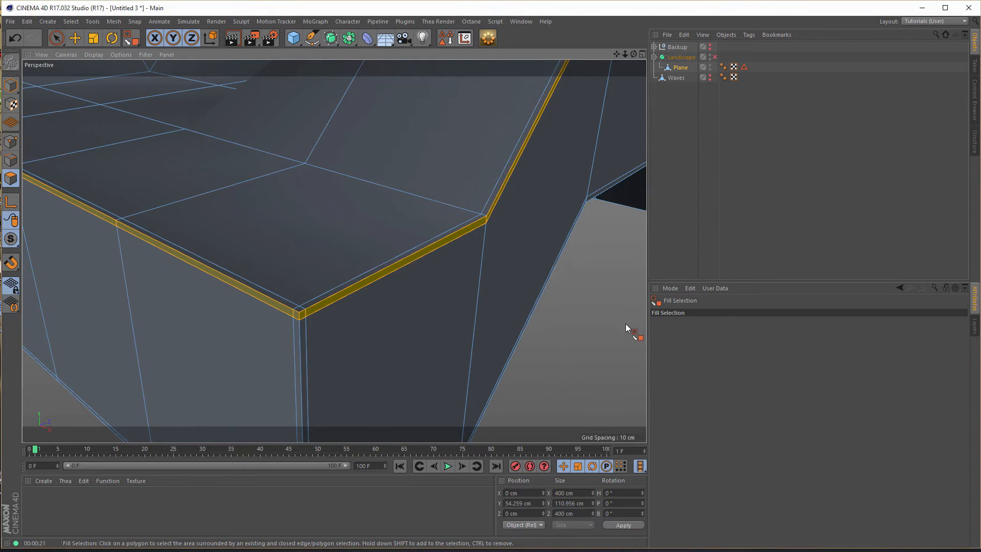
click(314, 222)
alt+right_drag(538, 373, 210, 396)
alt+middle_drag(318, 370, 173, 337)
alt+drag(173, 338, 238, 340)
alt+right_drag(238, 340, 372, 308)
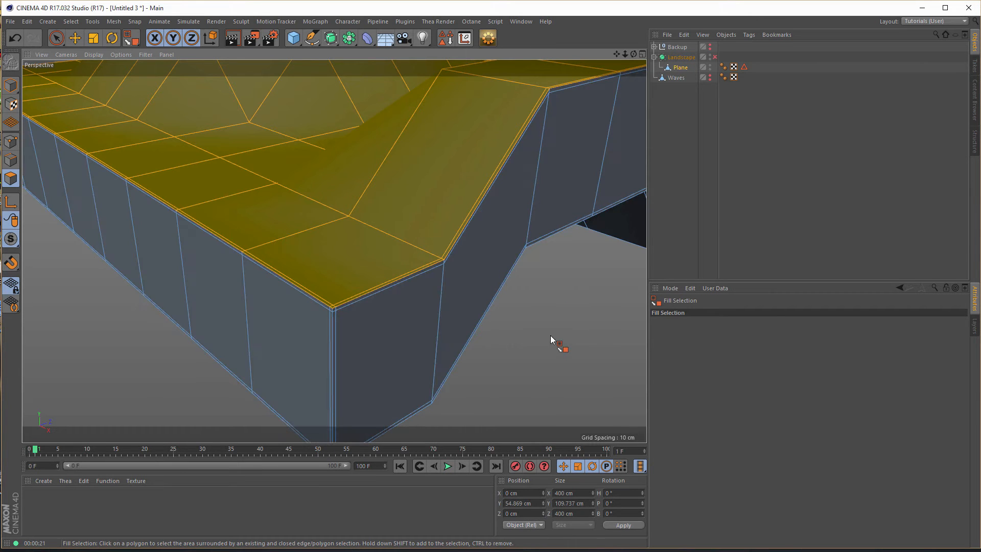
- Split the selected top polygons into a separate object and move that new Plane out of Landscape to the root level
right_click(550, 335)
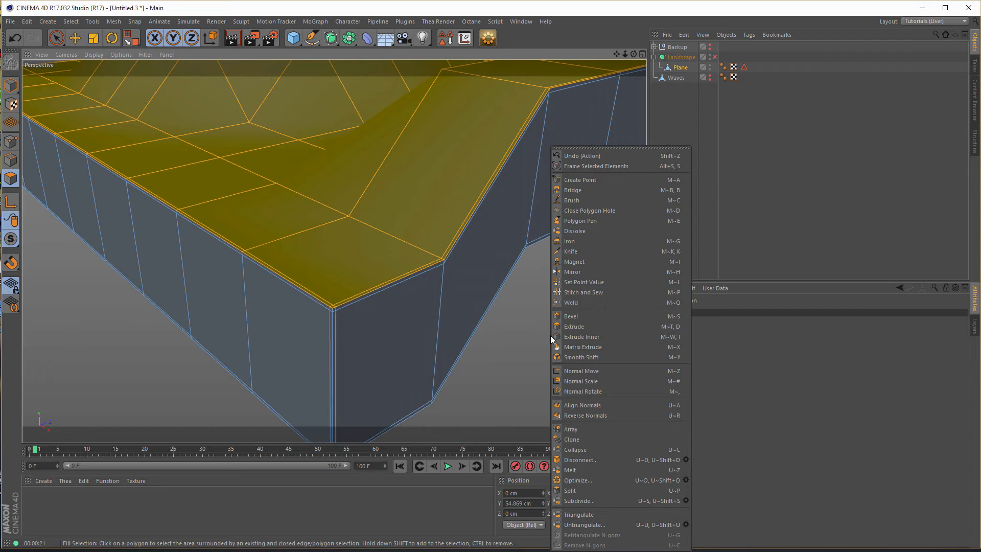
click(593, 493)
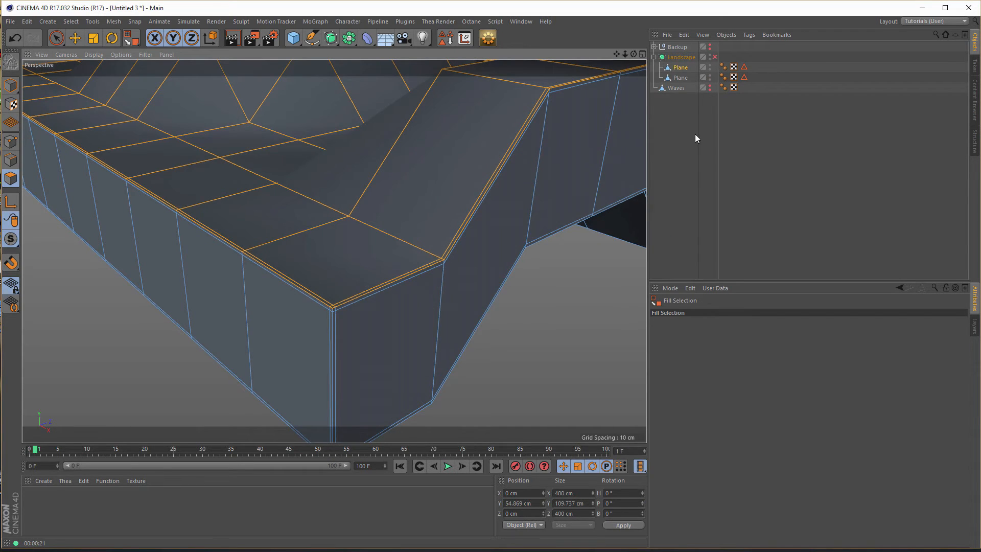
click(682, 79)
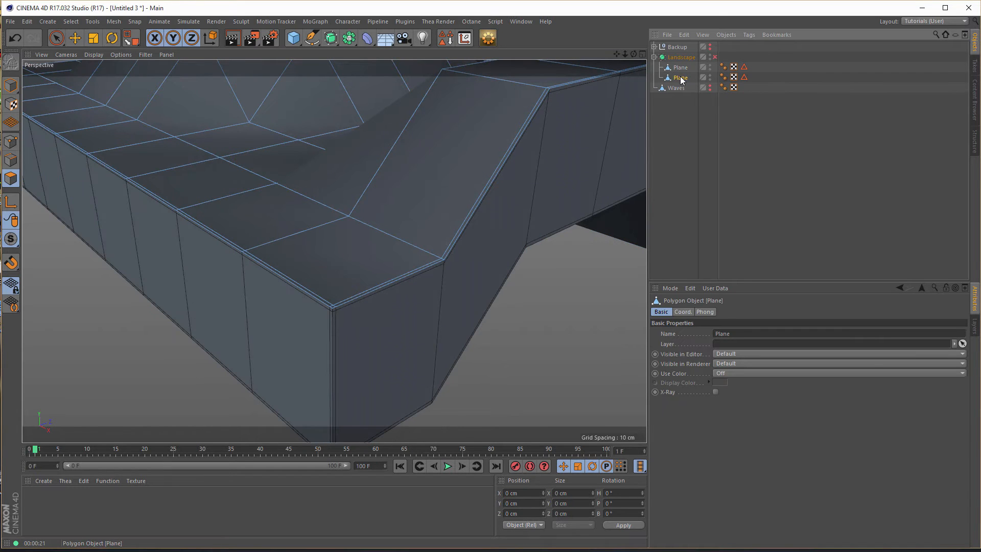
drag(682, 79, 681, 168)
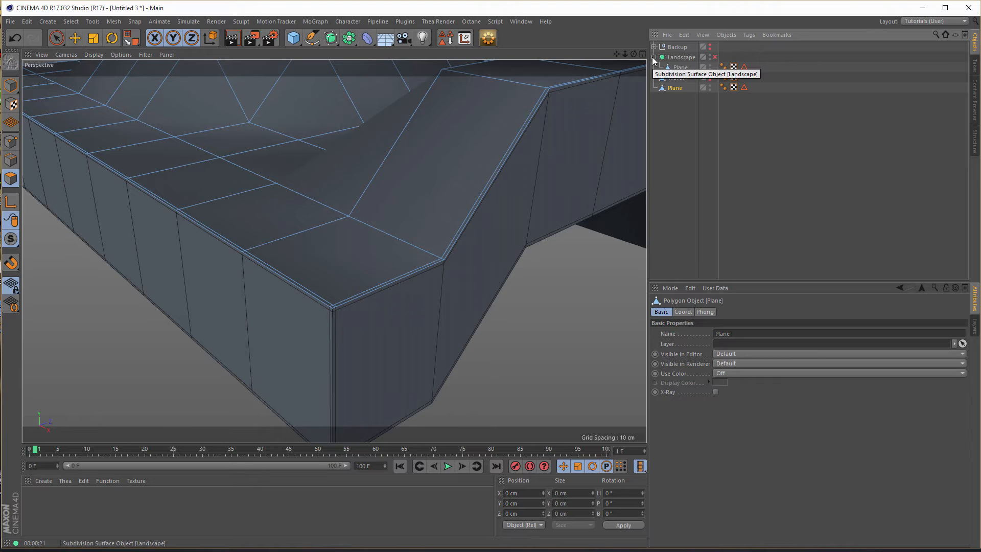
- Hide the Landscape object in the editor and renderer, and rename the split Plane "Boole"
click(714, 57)
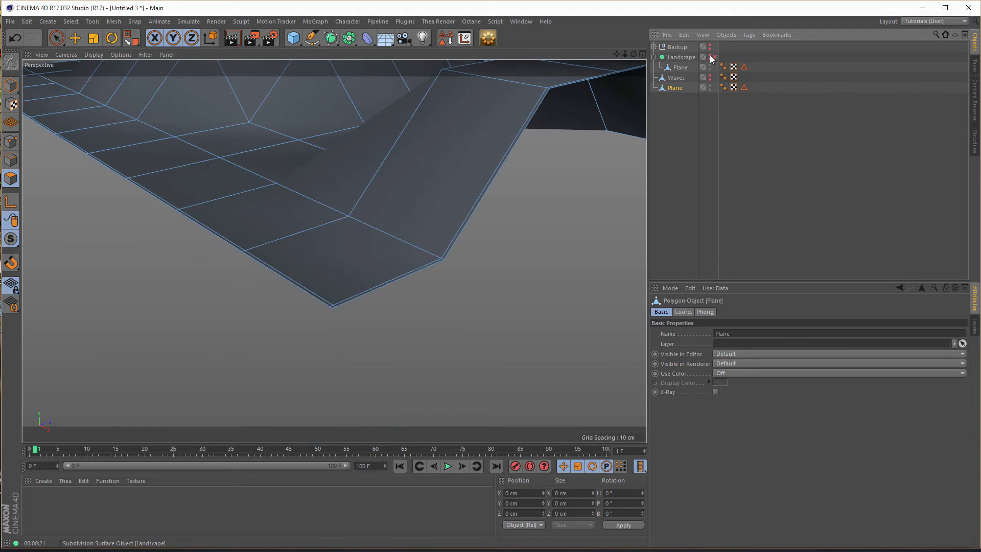
double_click(673, 87)
text(Boole)
key(Return)
alt+right_drag(438, 203, 408, 216)
alt+middle_drag(408, 217, 312, 312)
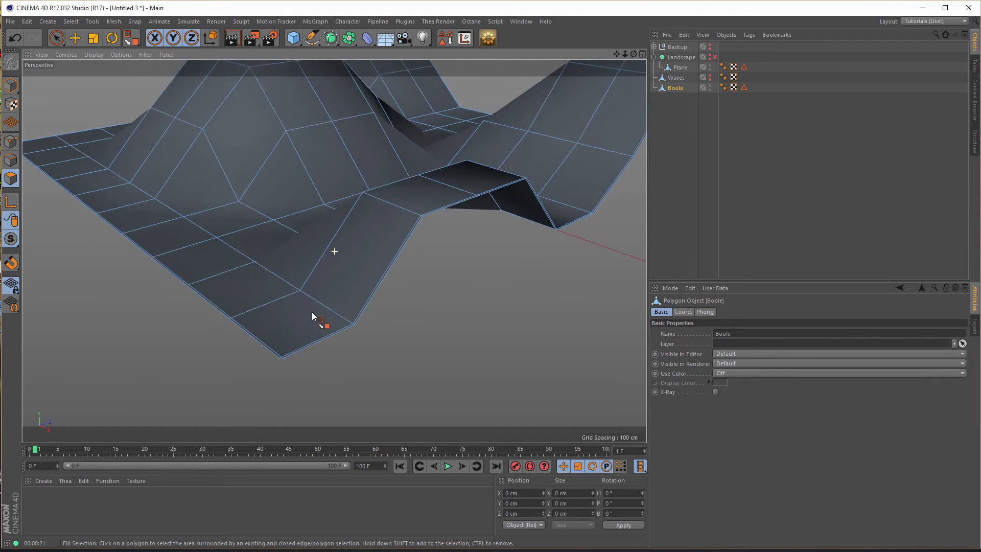
alt+drag(312, 313, 307, 306)
alt+right_drag(304, 302, 267, 331)
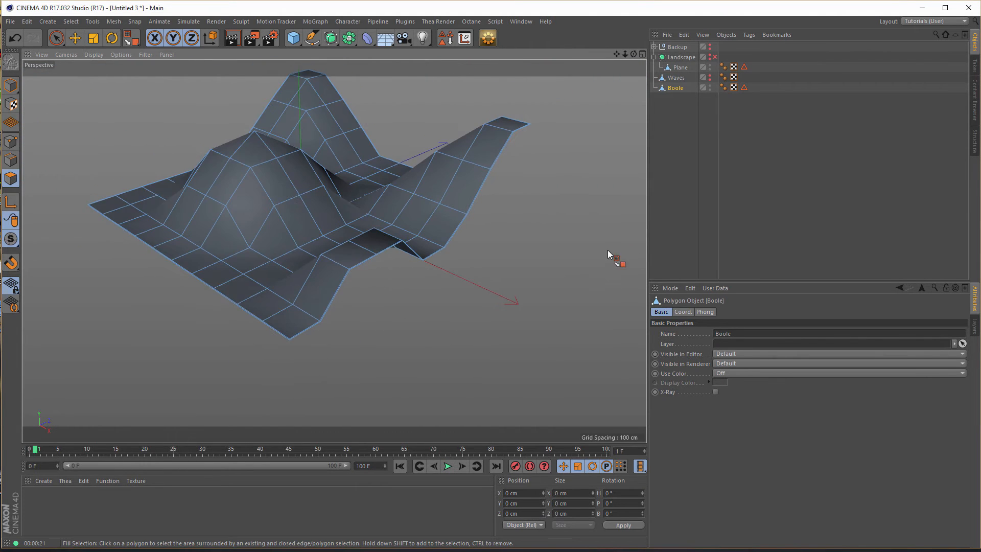
- Select all polygons of the Boole surface with Live Selection active
click(463, 217)
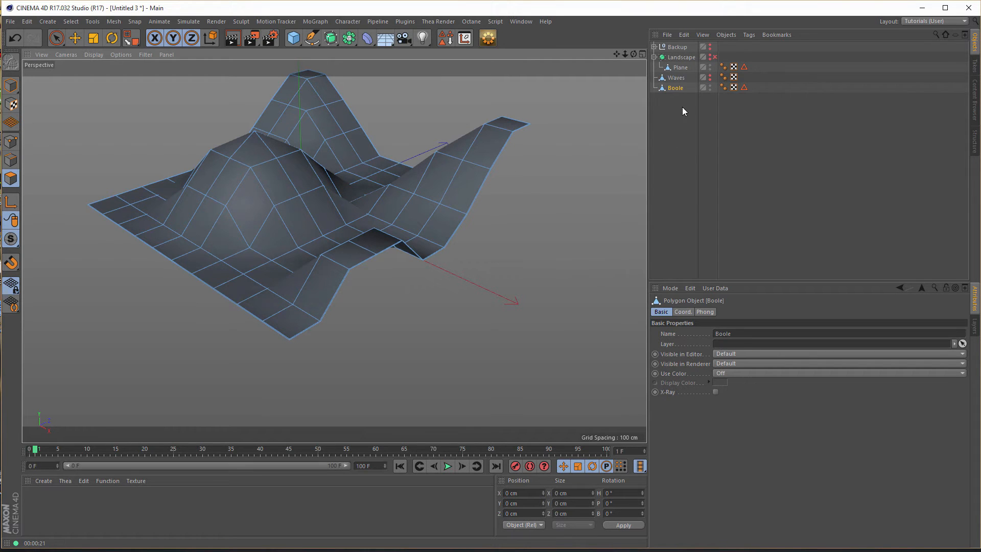
click(679, 88)
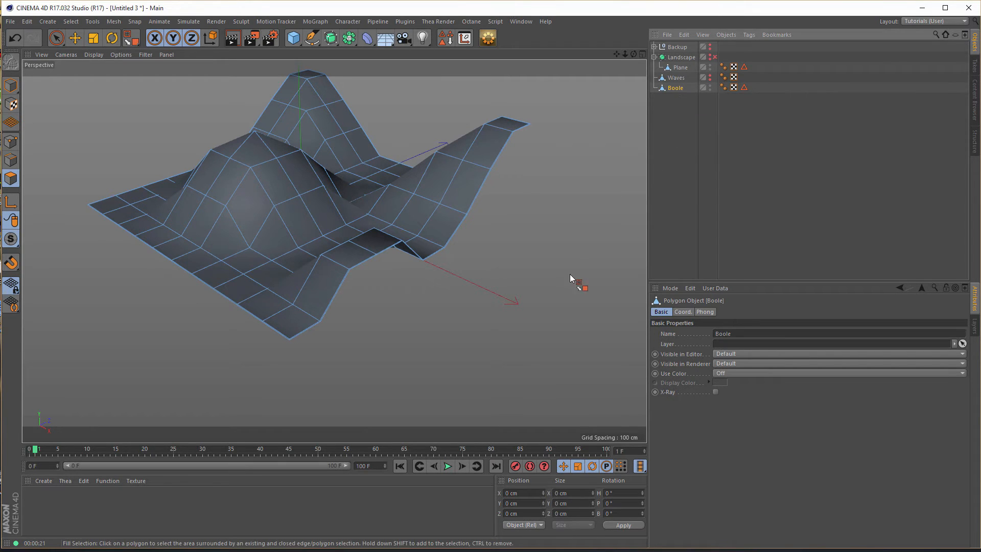
click(56, 39)
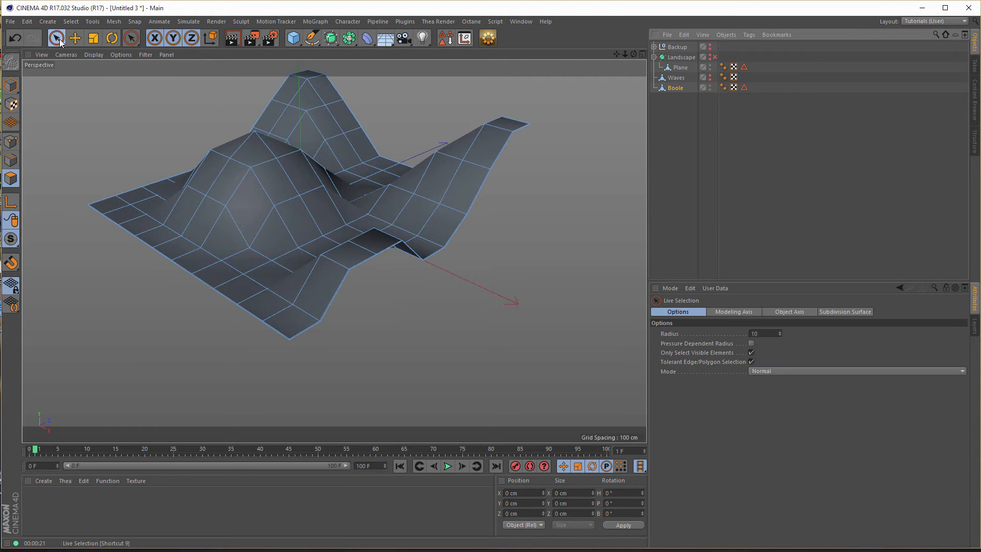
click(138, 209)
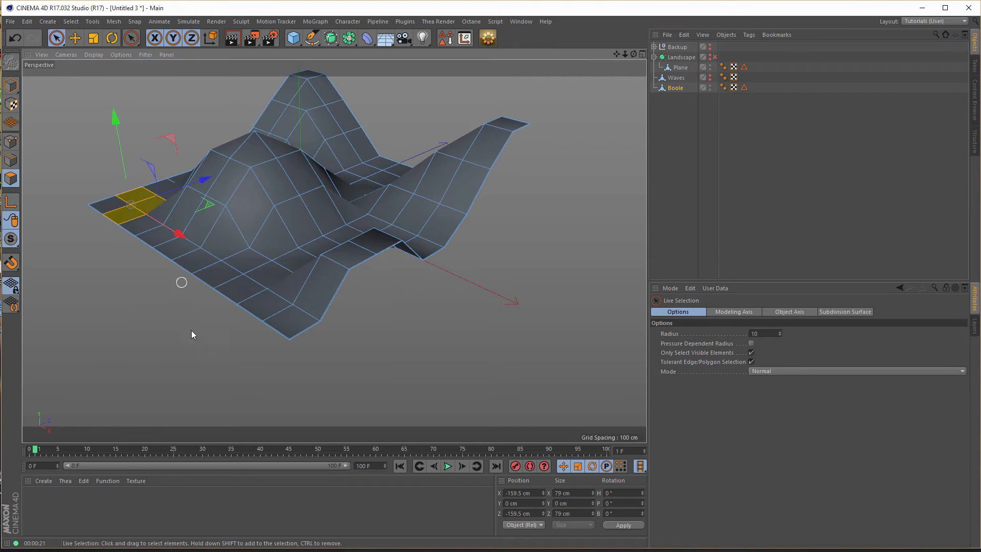
key(ctrl+a)
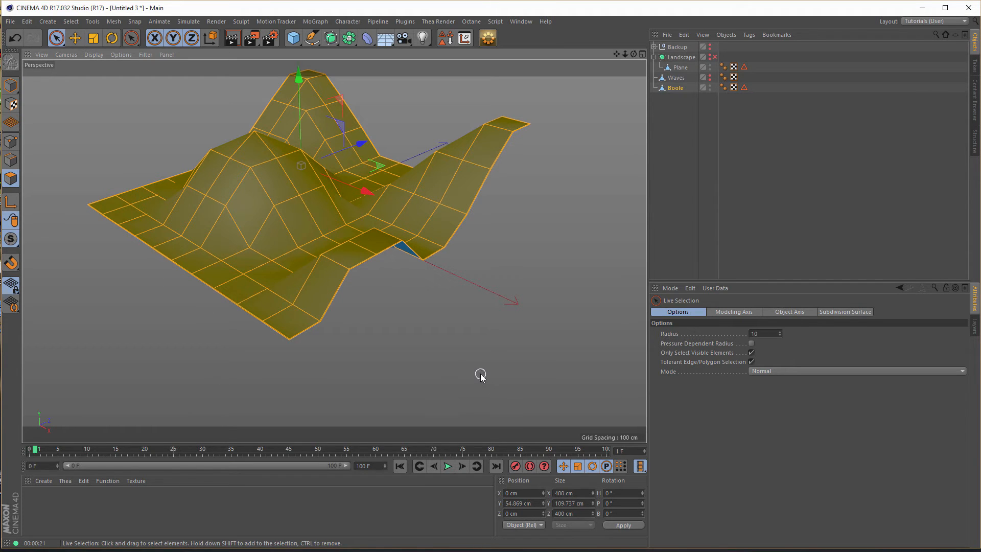
- Extrude the Boole polygons at 0 cm offset with Create Caps enabled, and move them down about 187 cm in Y
key(d)
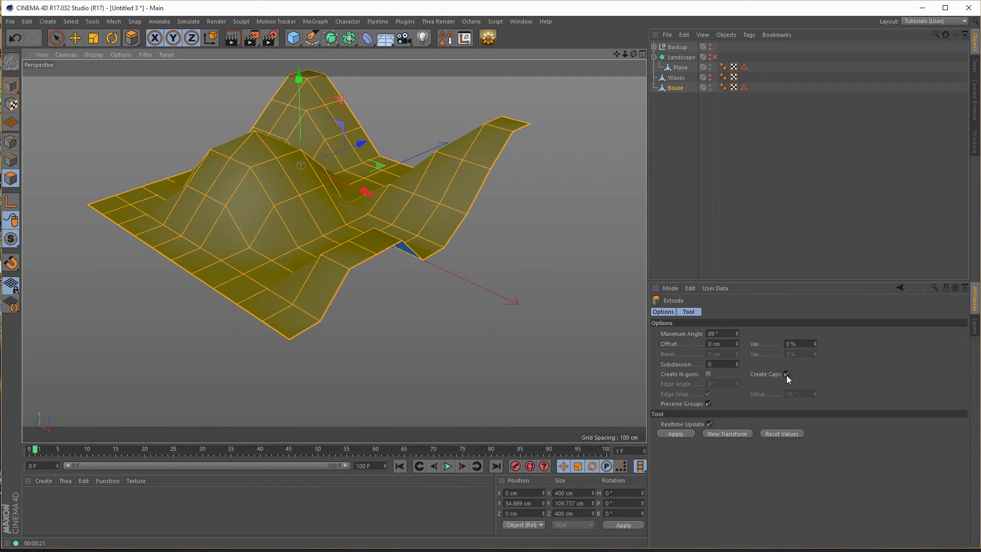
click(680, 433)
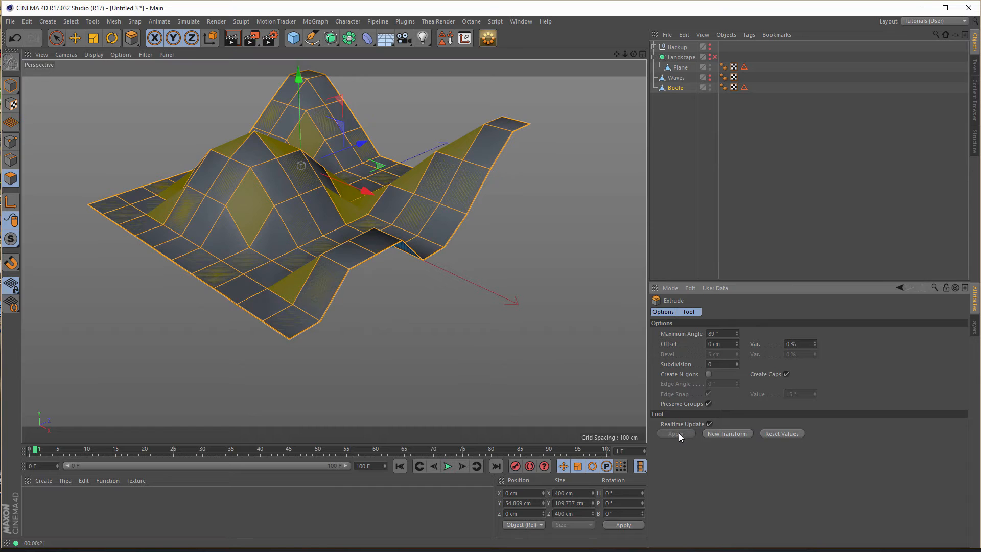
drag(299, 74, 284, 224)
mouse_move(434, 262)
alt+mouse_down()
mouse_move(474, 279)
mouse_move(439, 268)
alt+mouse_up()
drag(309, 226, 308, 215)
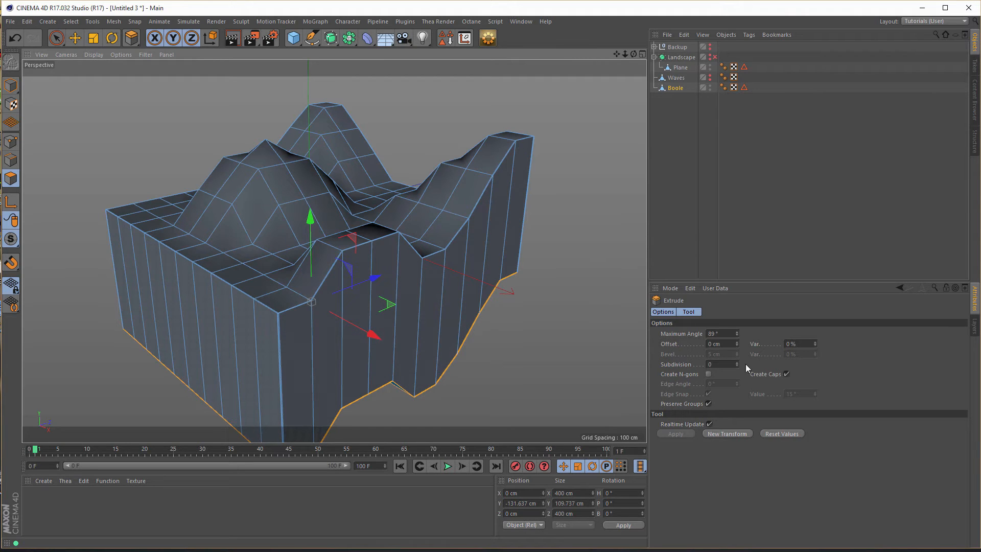
- Try a loop selection around the vertical side walls of the extruded Boole block
click(56, 41)
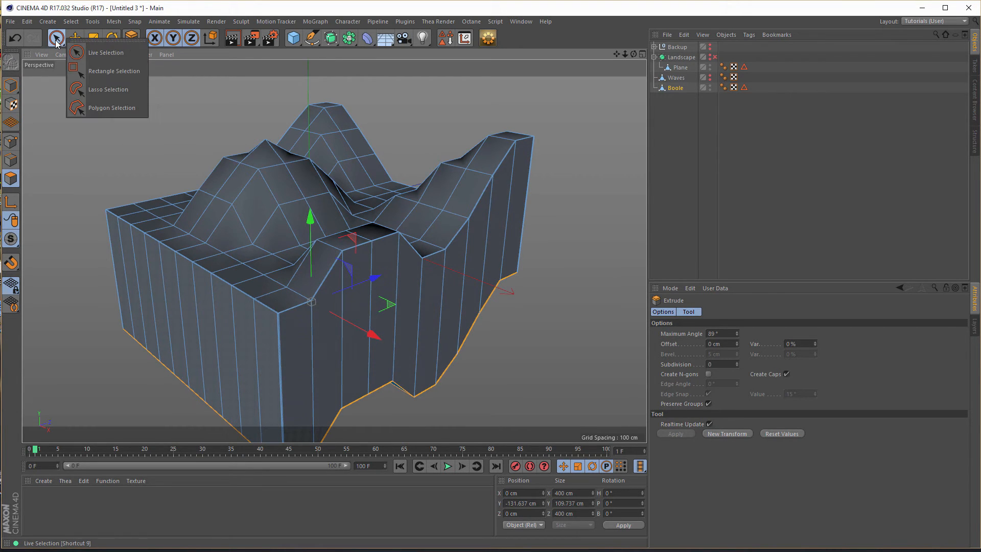
click(110, 54)
key(u)
key(l)
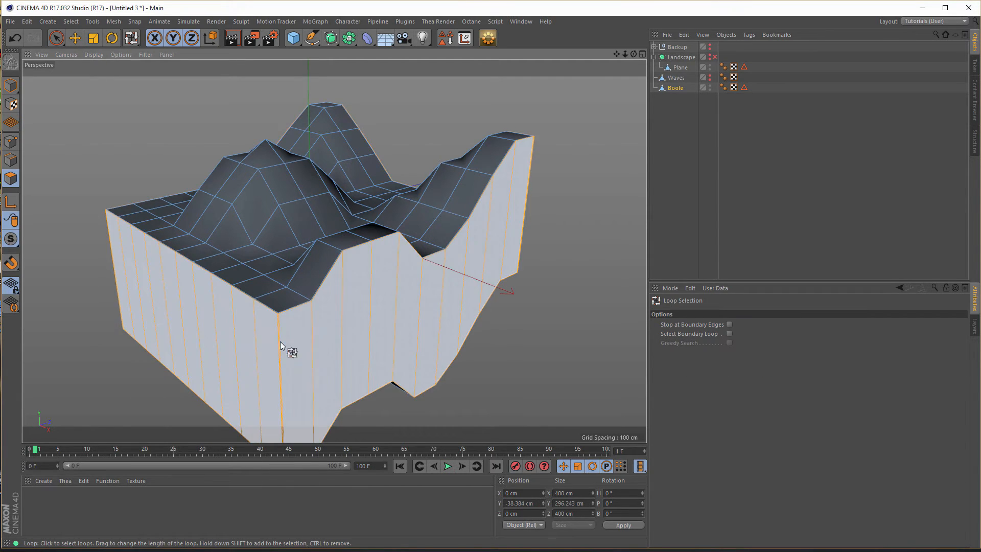
click(280, 341)
alt+right_drag(523, 340, 504, 345)
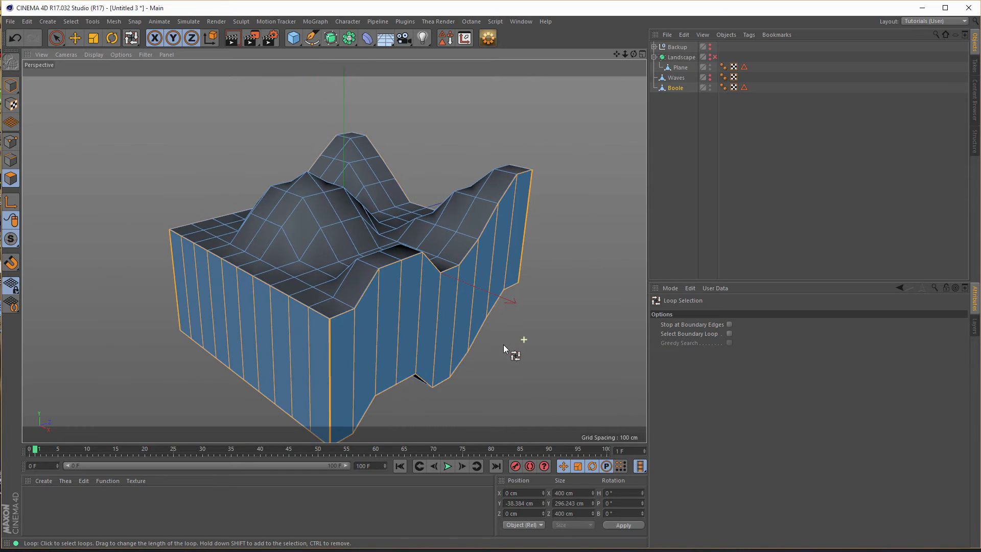
- Select every polygon of the Boole block and reverse the normals
key(ctrl+a)
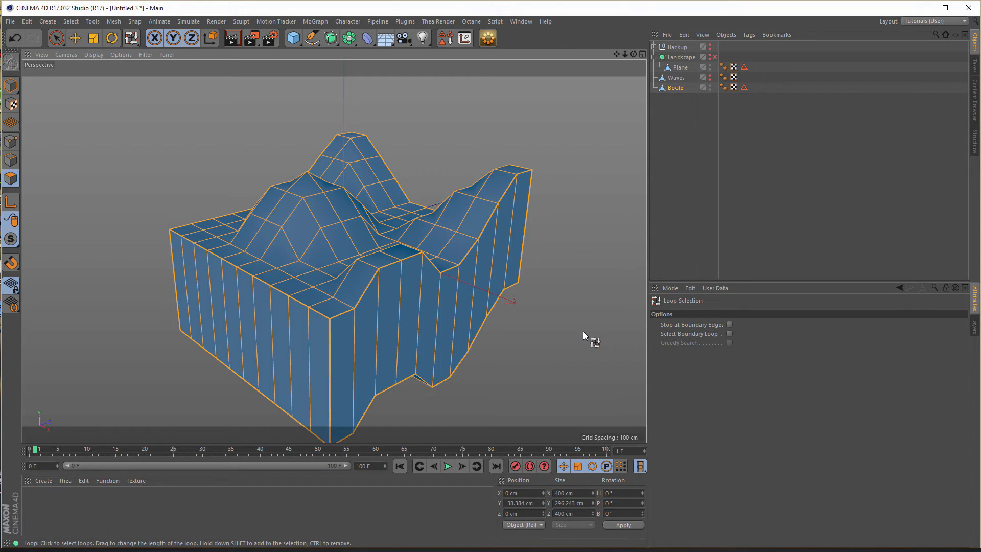
key(ctrl+a)
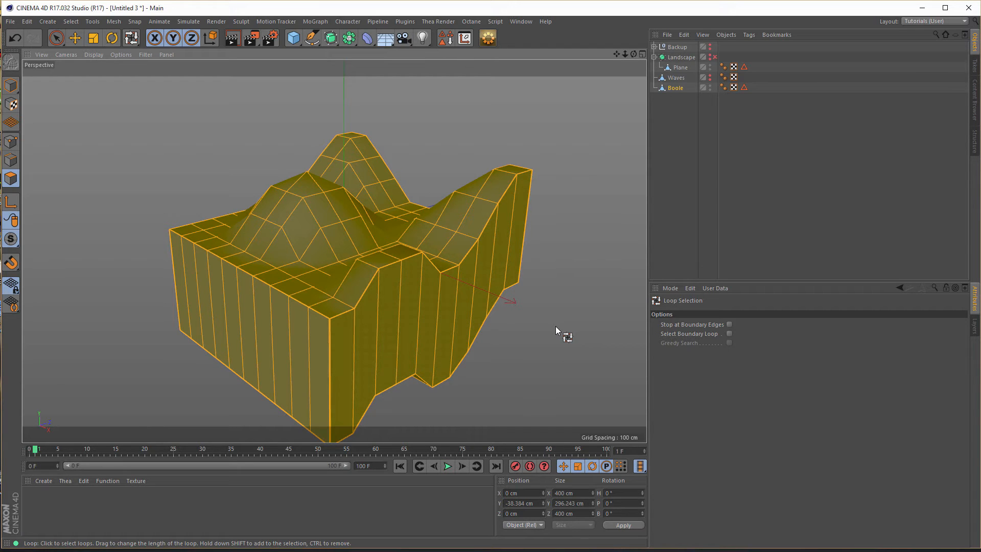
- Loop-select the ring of vertical side polygons around the Boole block with its corrected normals
click(328, 373)
alt+middle_drag(455, 310, 428, 273)
mouse_move(371, 304)
alt+mouse_down()
mouse_move(342, 315)
mouse_move(371, 301)
mouse_move(311, 296)
alt+mouse_up()
mouse_move(305, 298)
alt+right_down()
mouse_move(446, 266)
mouse_move(342, 305)
alt+right_up()
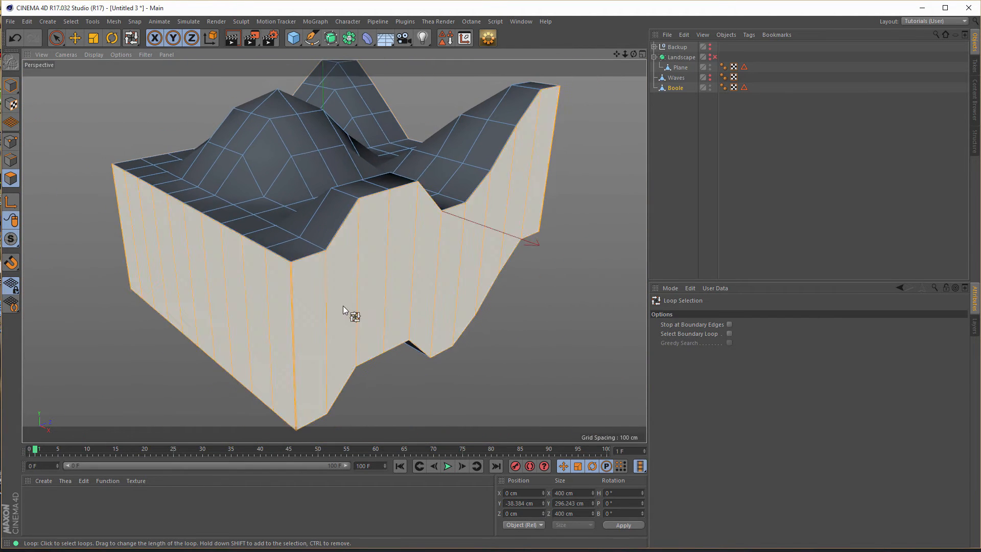
alt+middle_drag(343, 305, 359, 292)
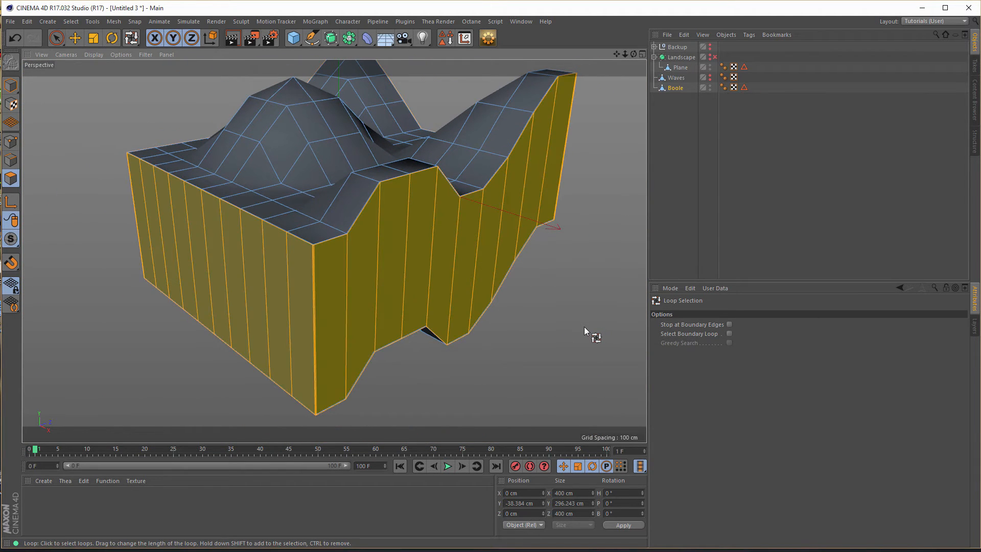
- Extrude the side polygons outward twice, about 40 cm each, with Create Caps off and Maximum Angle set to 226°
key(d)
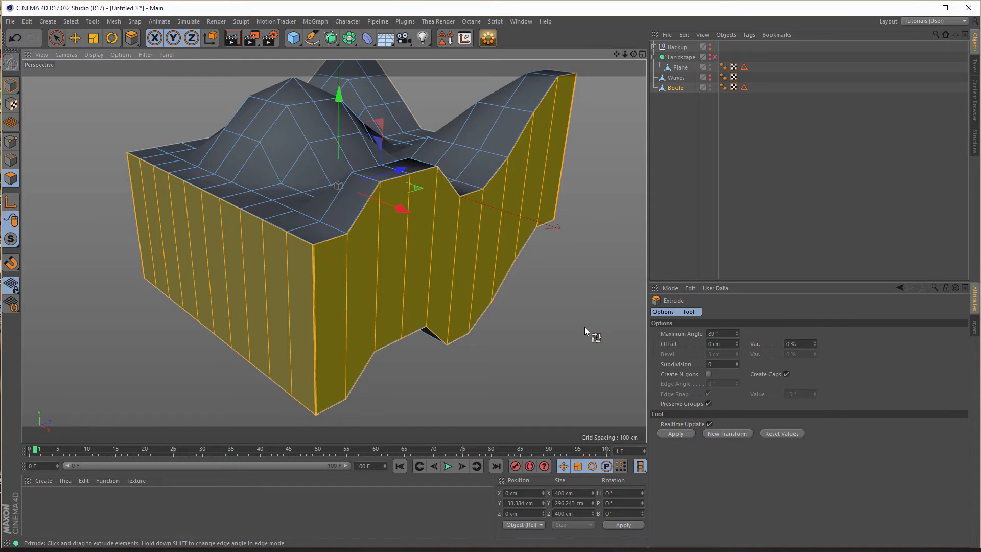
click(787, 375)
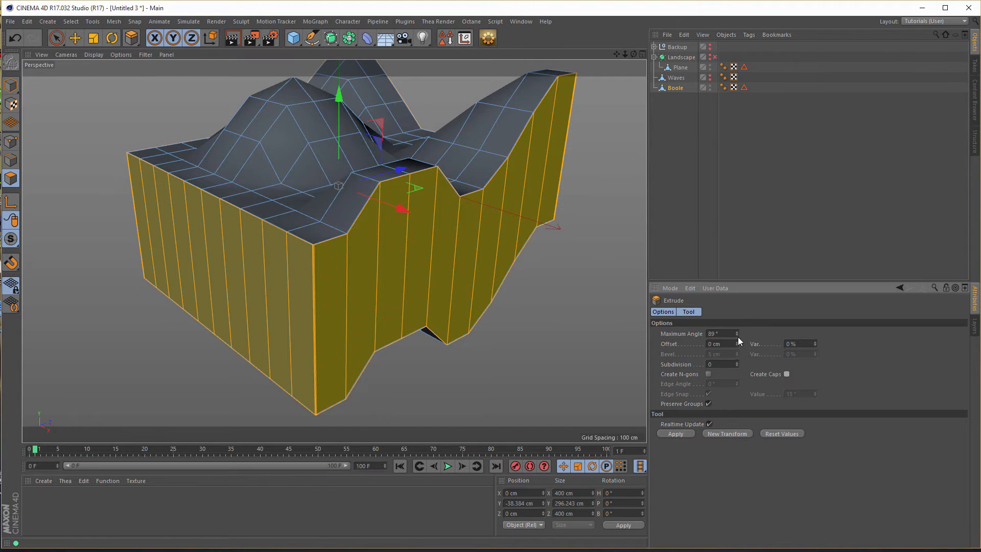
drag(737, 335, 737, 322)
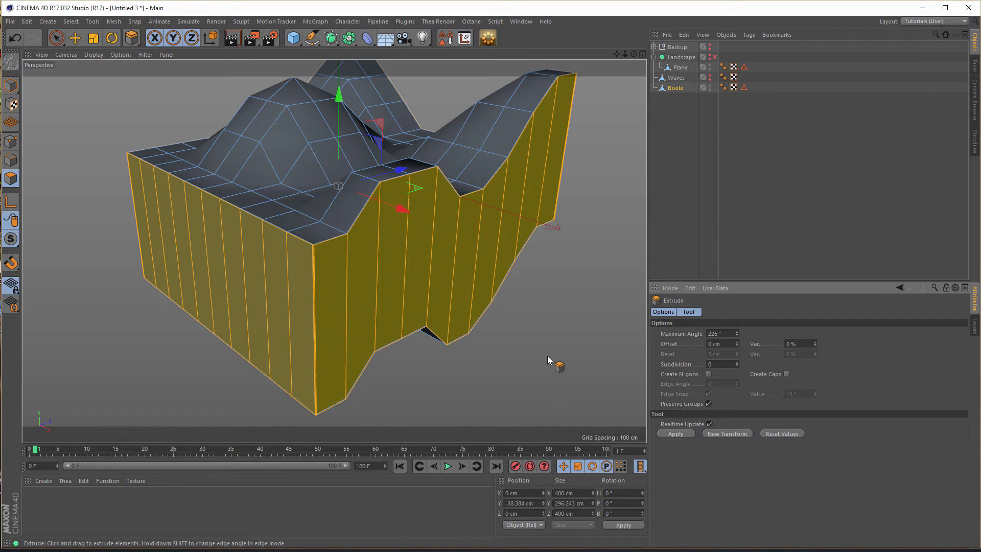
drag(446, 382, 511, 382)
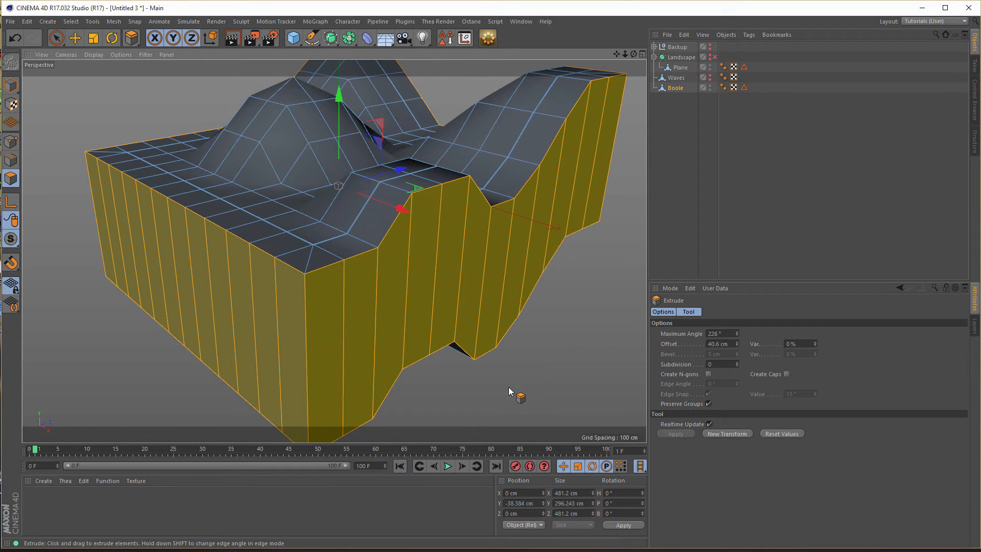
drag(495, 391, 536, 390)
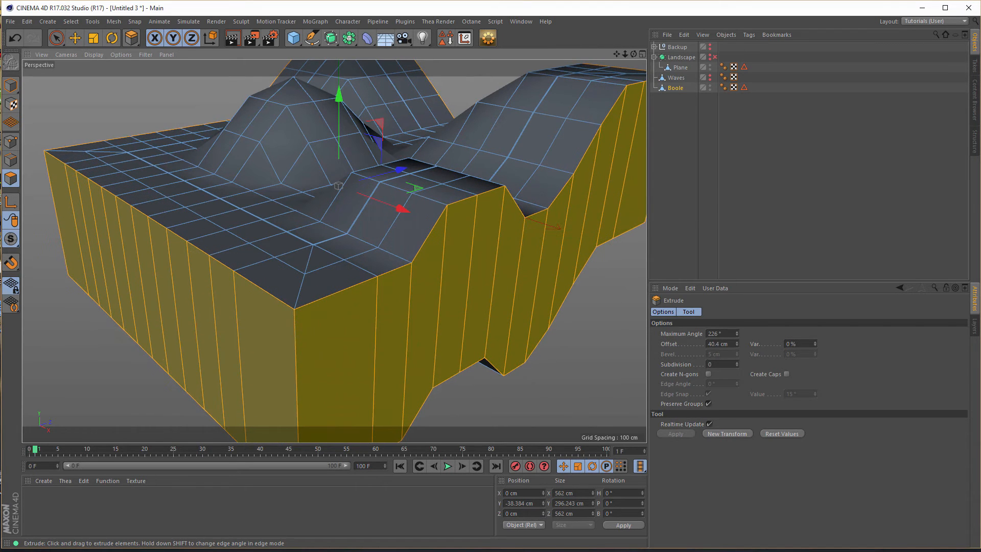
- Switch to Model mode and place the Boole mesh inside a new Subdivision Surface
scroll(399, 337, down, 5)
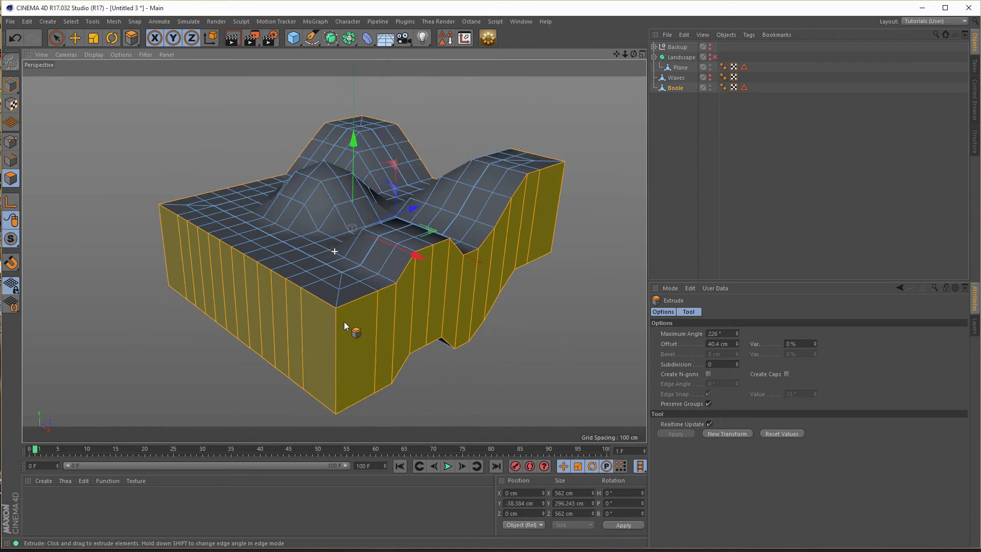
alt+middle_drag(344, 322, 310, 320)
click(10, 85)
click(11, 86)
click(678, 89)
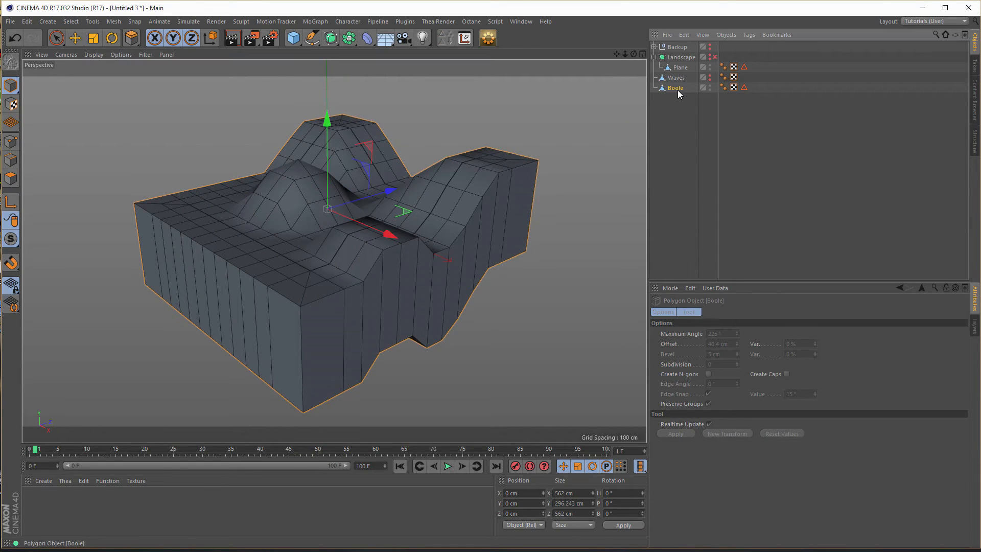
alt+click(332, 40)
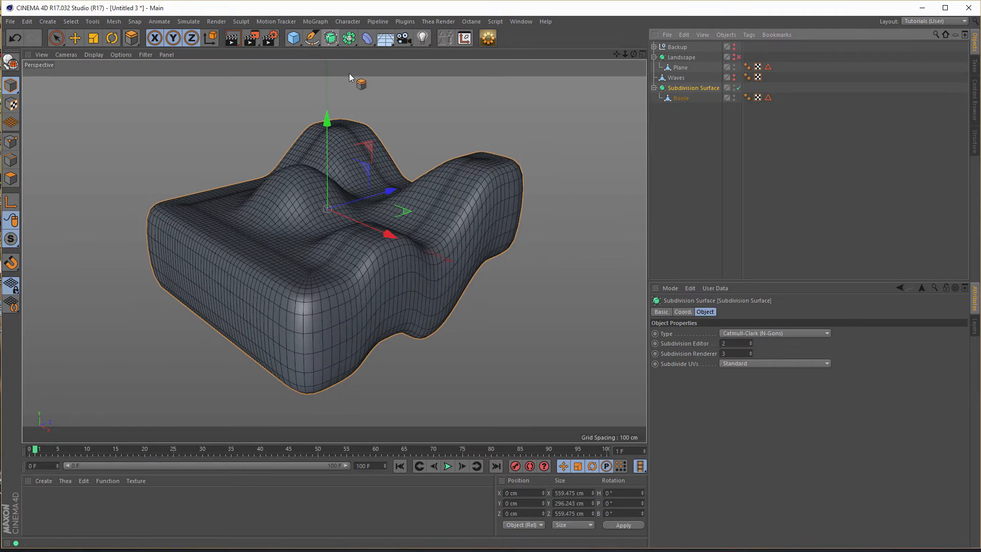
- Set the new Subdivision Surface's Subdivision Renderer level to 2
scroll(361, 275, up, 2)
scroll(361, 275, up, 3)
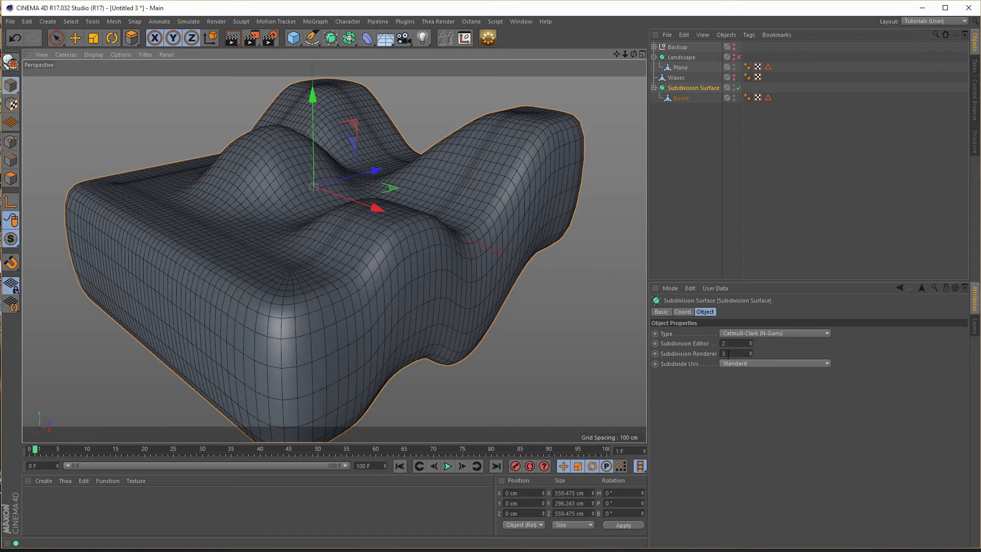
click(751, 342)
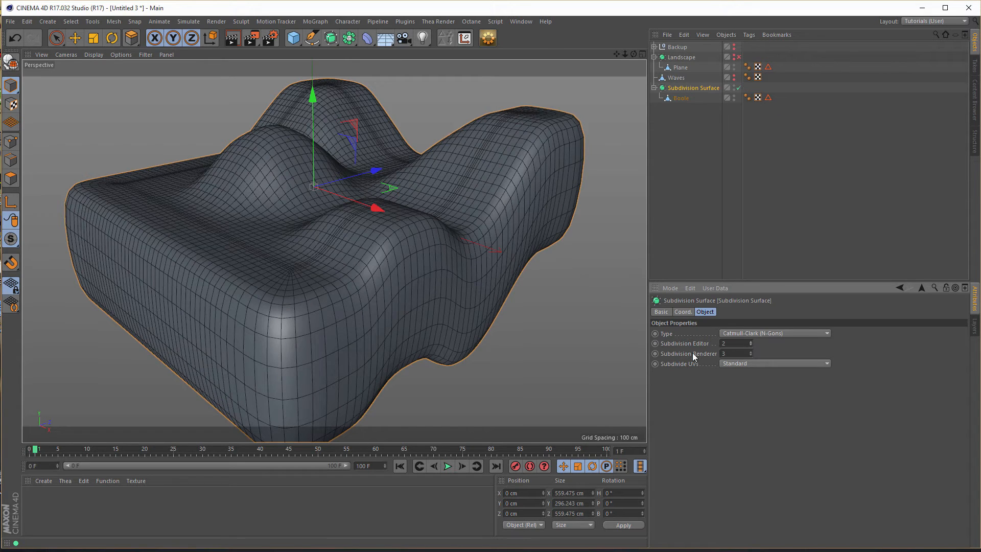
click(751, 355)
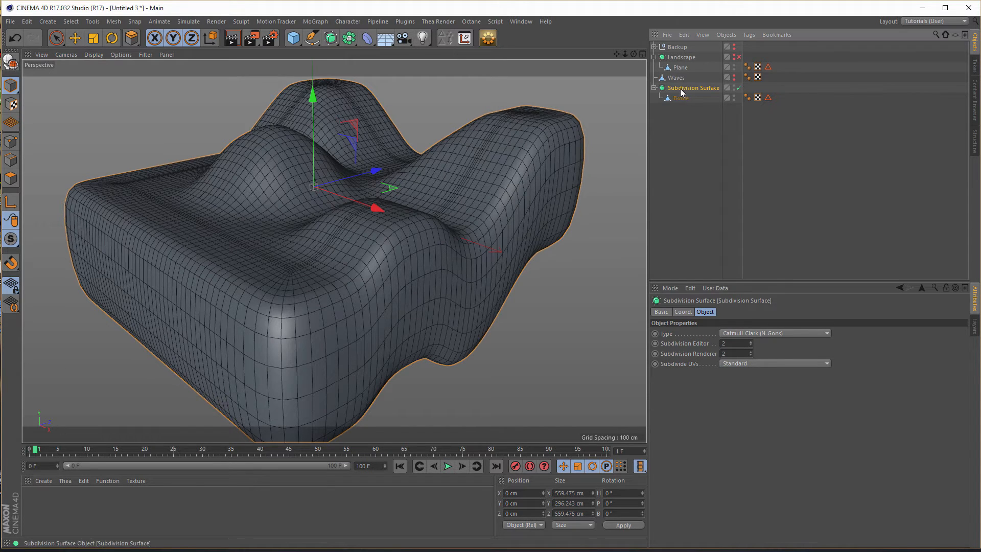
- Collapse the Subdivision Surface holding the Boole mesh into a single polygon object and rename it Boole
click(490, 39)
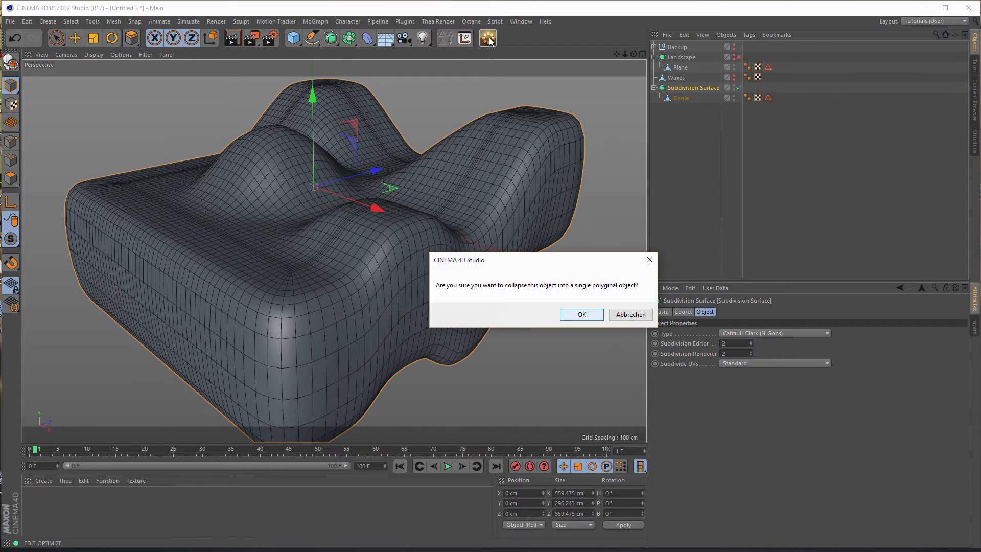
click(581, 317)
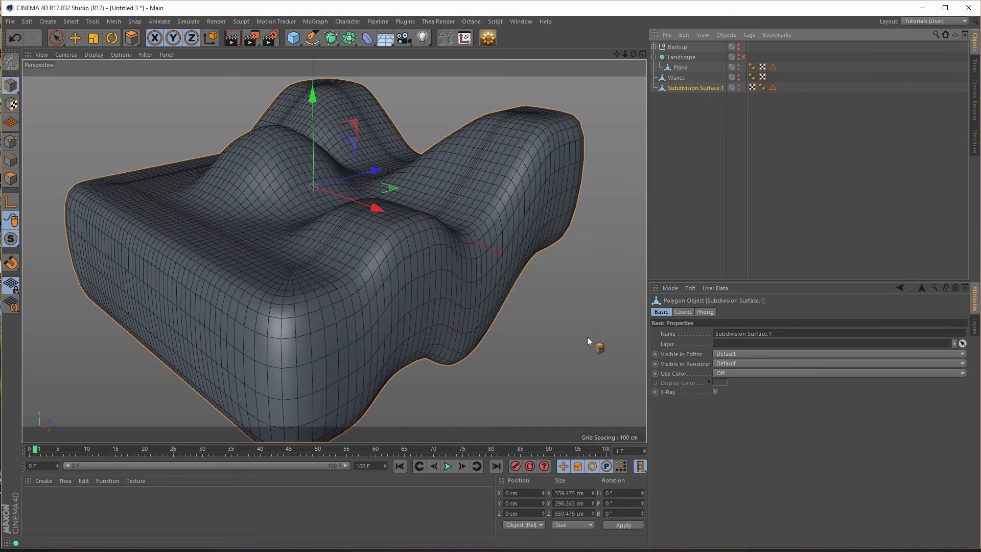
double_click(689, 87)
text(B)
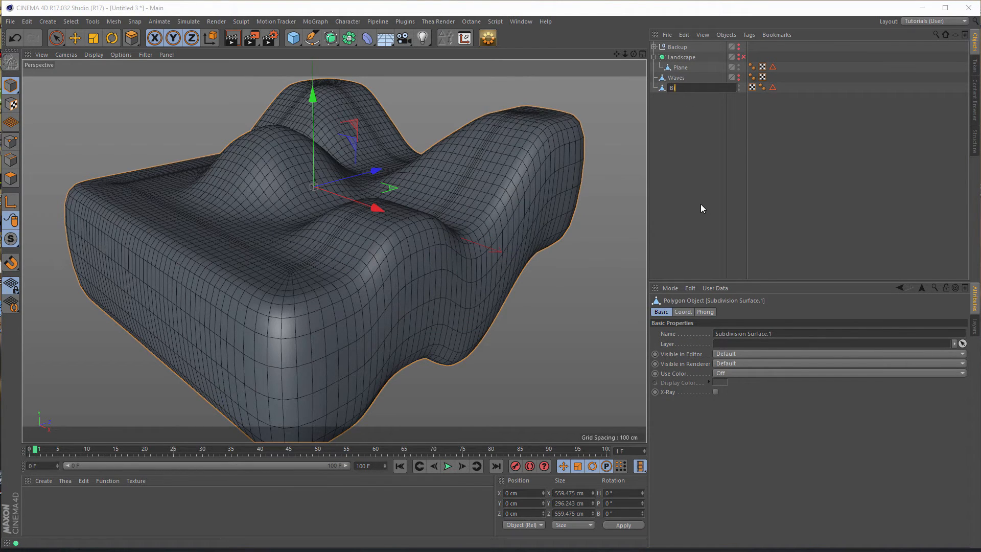
text(oole)
key(Return)
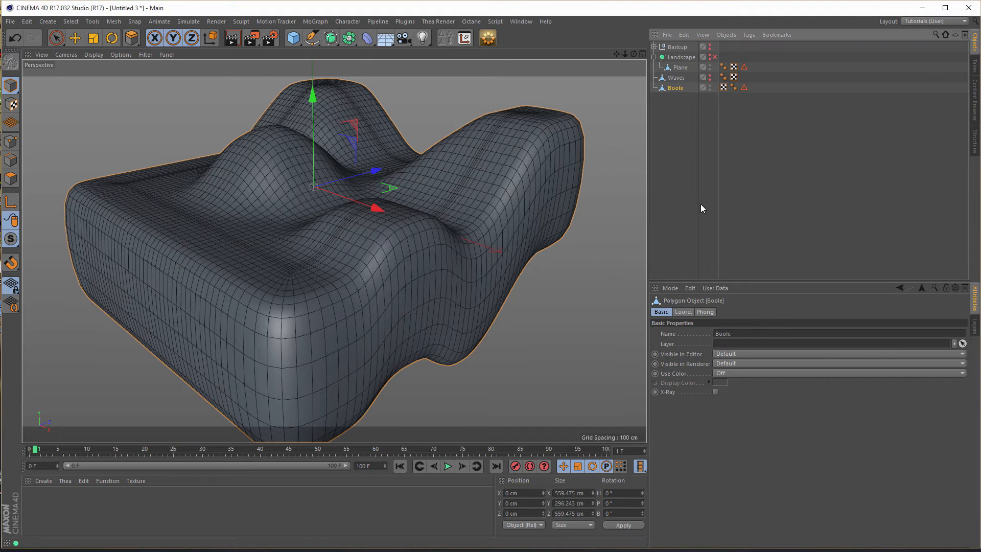
- Compare the smoothed and unsmoothed Landscape base against the Boole block, then hide the base again
scroll(386, 294, down, 3)
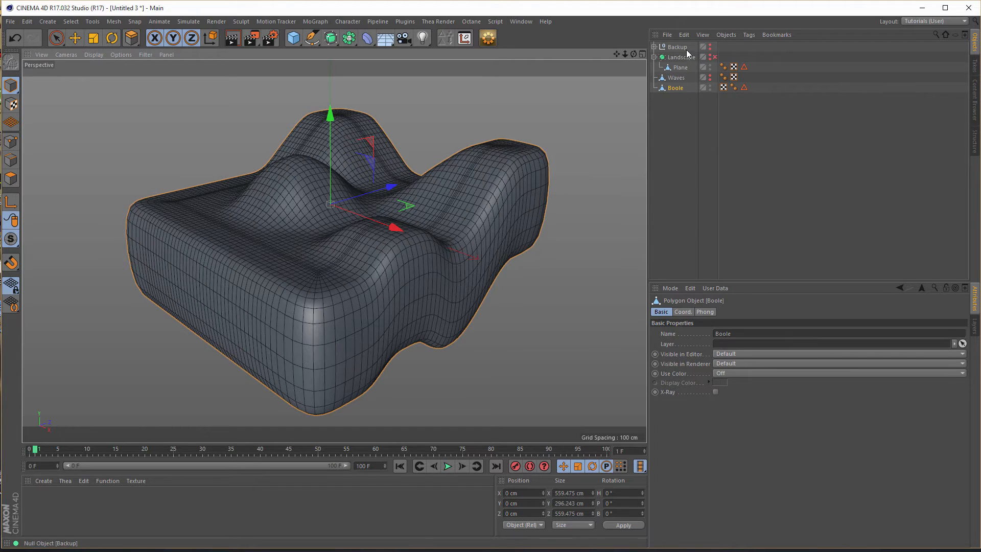
click(716, 58)
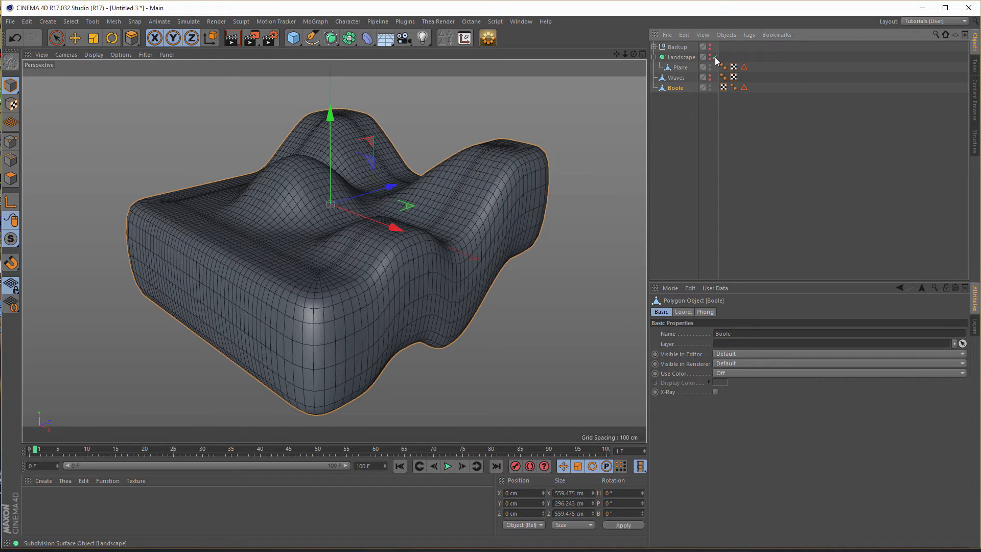
click(715, 58)
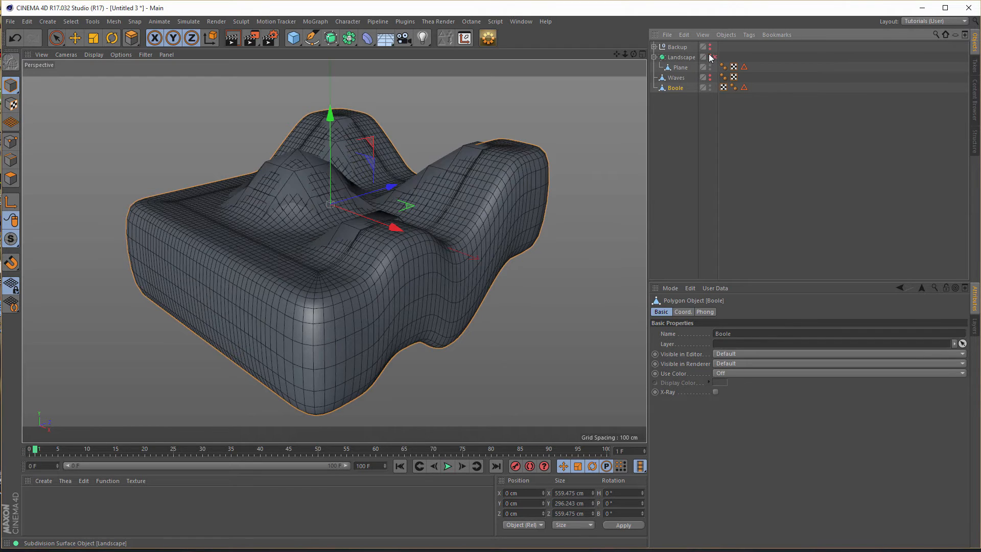
click(684, 69)
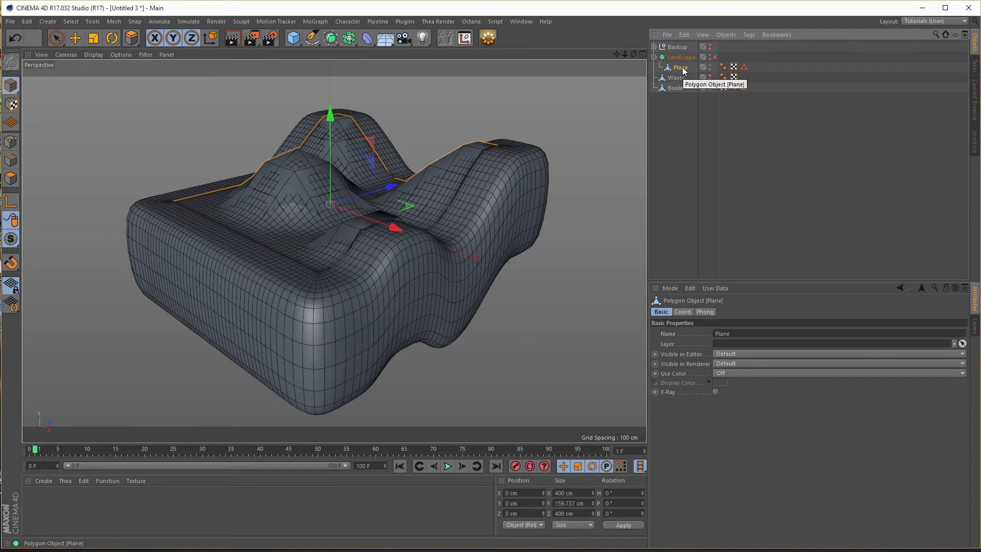
click(715, 57)
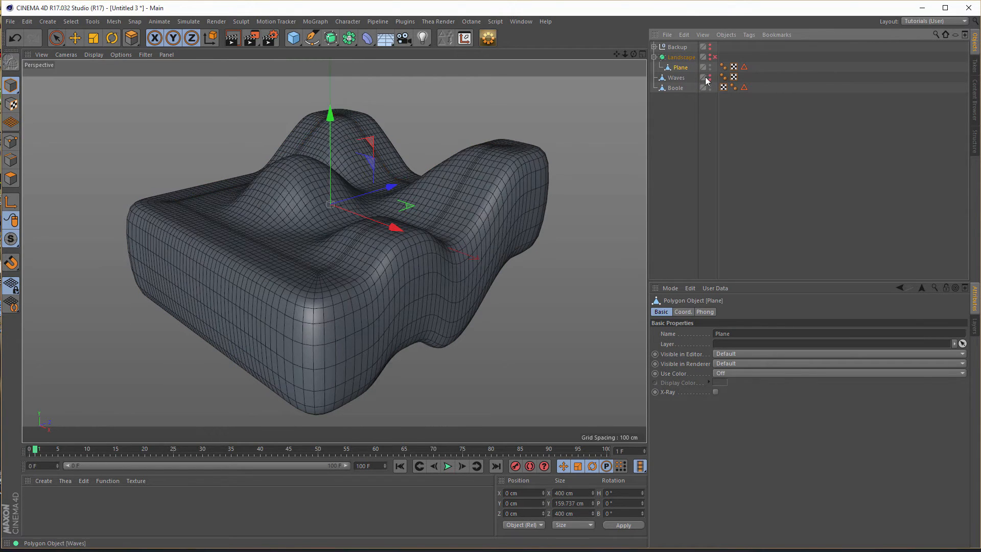
- Make the Waves strips visible again together with the Boole block
click(710, 76)
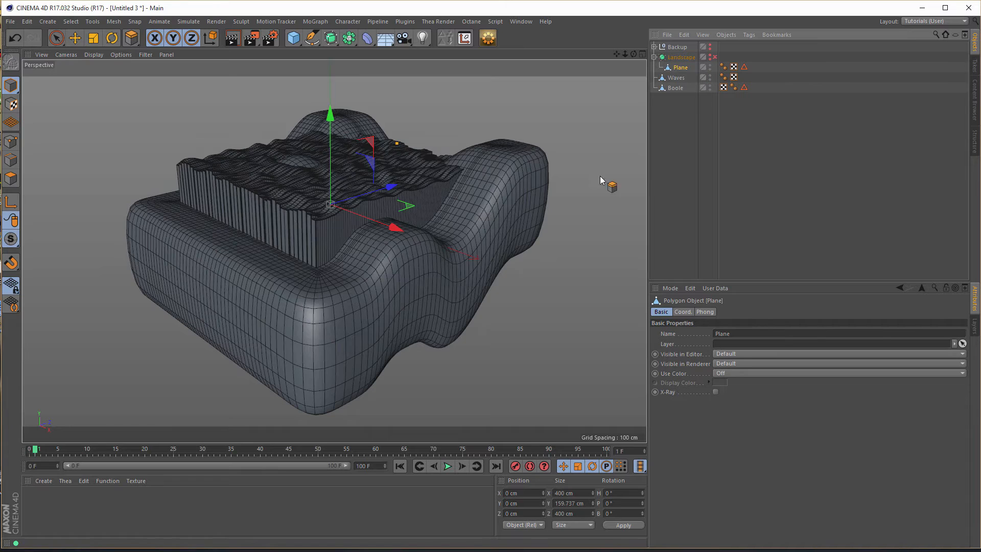
scroll(429, 201, up, 3)
alt+drag(429, 201, 458, 216)
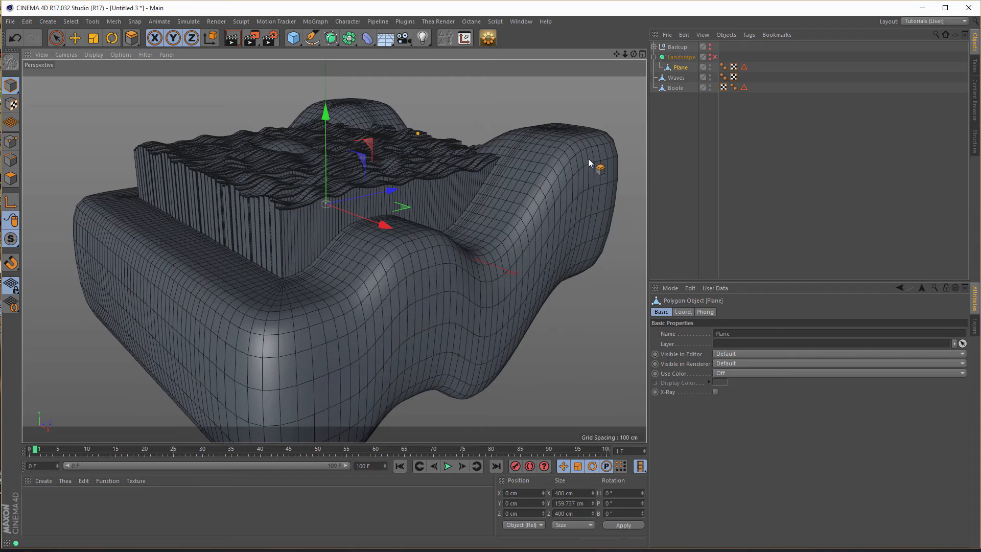
- Add a Boole generator using A subtract B, with Waves as its first child and the Boole mesh as its second
click(674, 78)
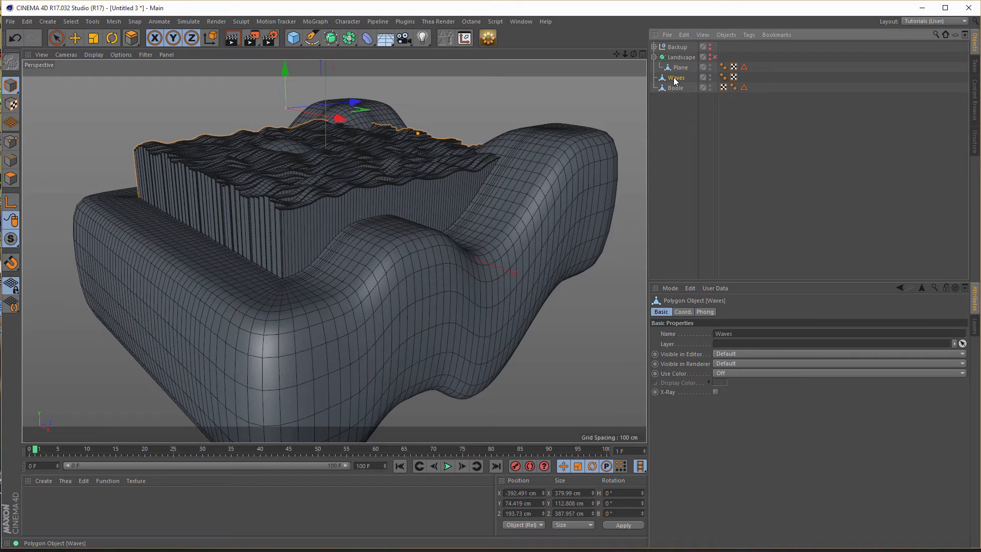
click(347, 38)
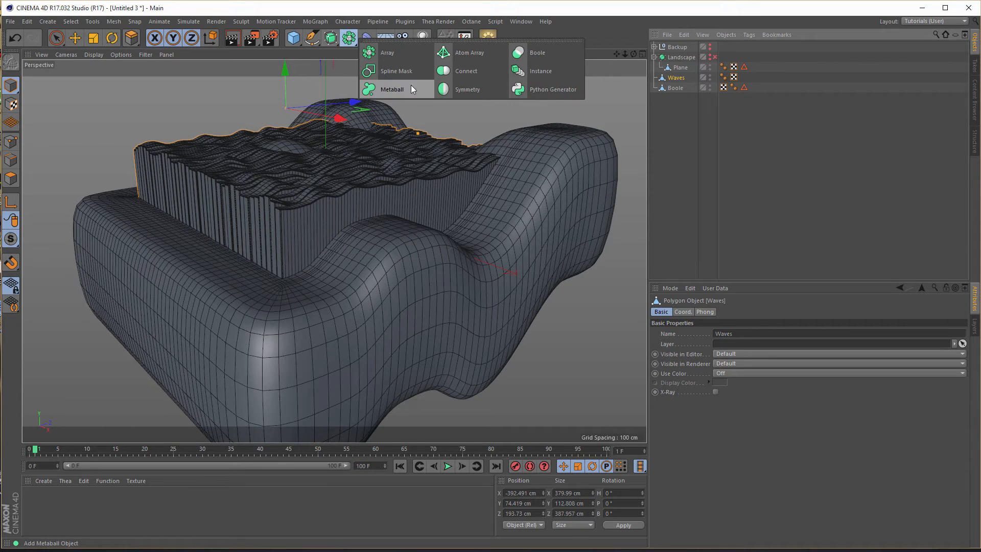
alt+click(539, 53)
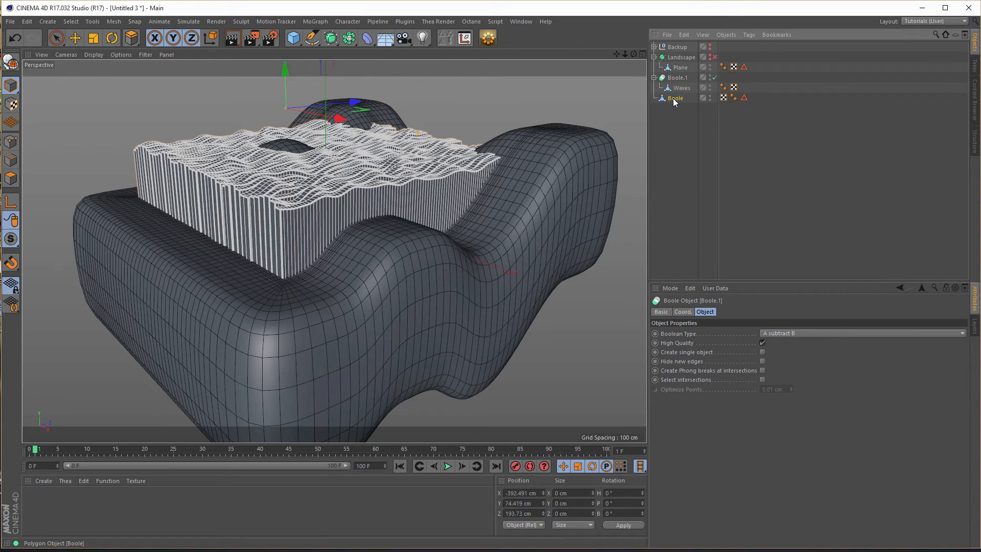
drag(673, 100, 682, 94)
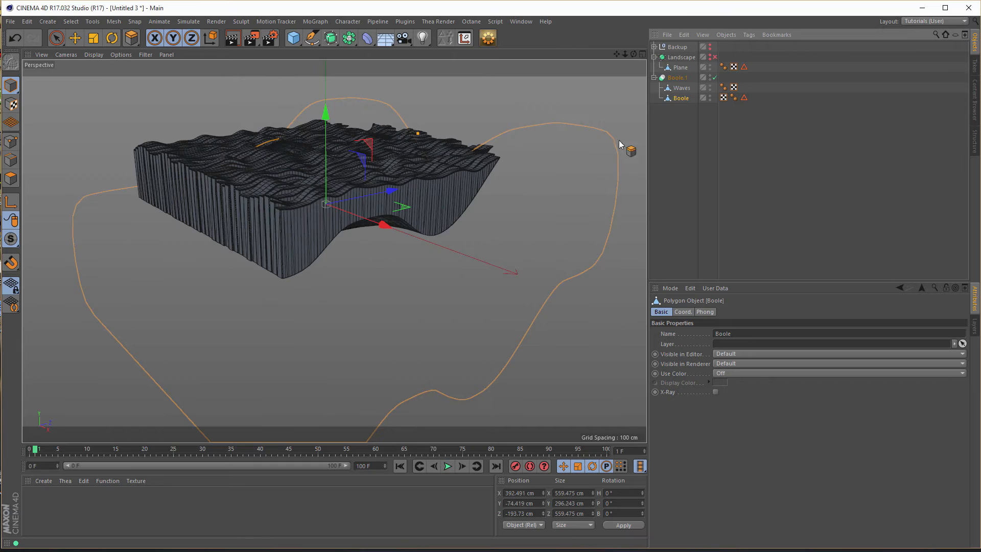
- Make the Landscape base visible again and enable its subdivision smoothing
alt+drag(396, 164, 420, 255)
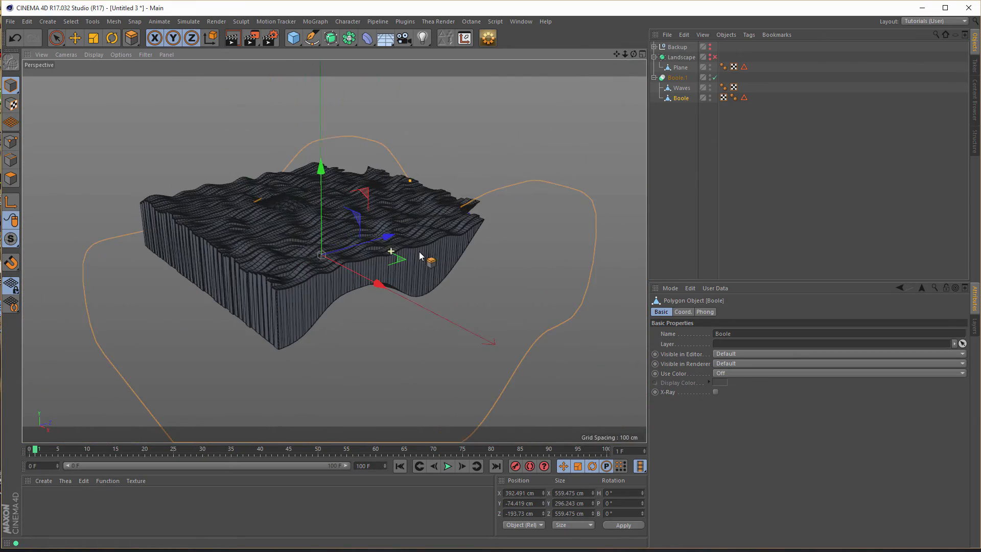
click(710, 57)
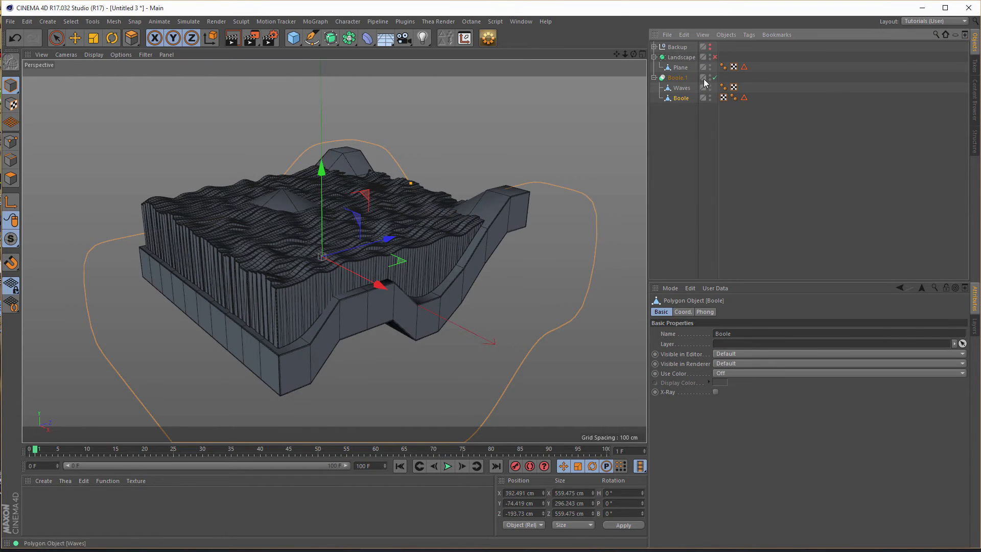
click(714, 57)
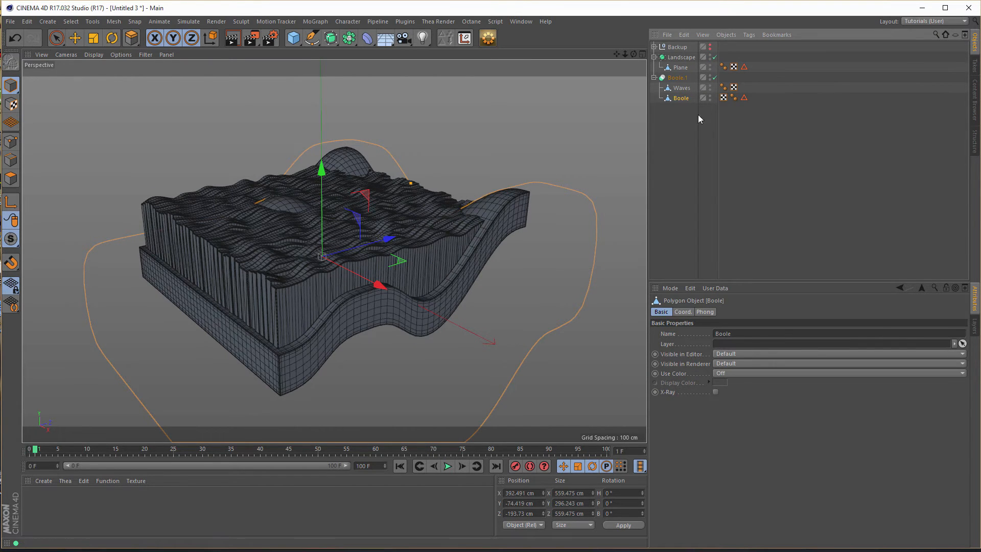
- Examine the seam between the cut wave strips and the Landscape base up close from several angles
mouse_move(432, 278)
alt+mouse_down()
mouse_move(328, 309)
mouse_move(344, 351)
mouse_move(561, 330)
mouse_move(382, 284)
mouse_move(337, 284)
alt+mouse_up()
alt+right_drag(402, 270, 455, 226)
alt+drag(456, 226, 479, 196)
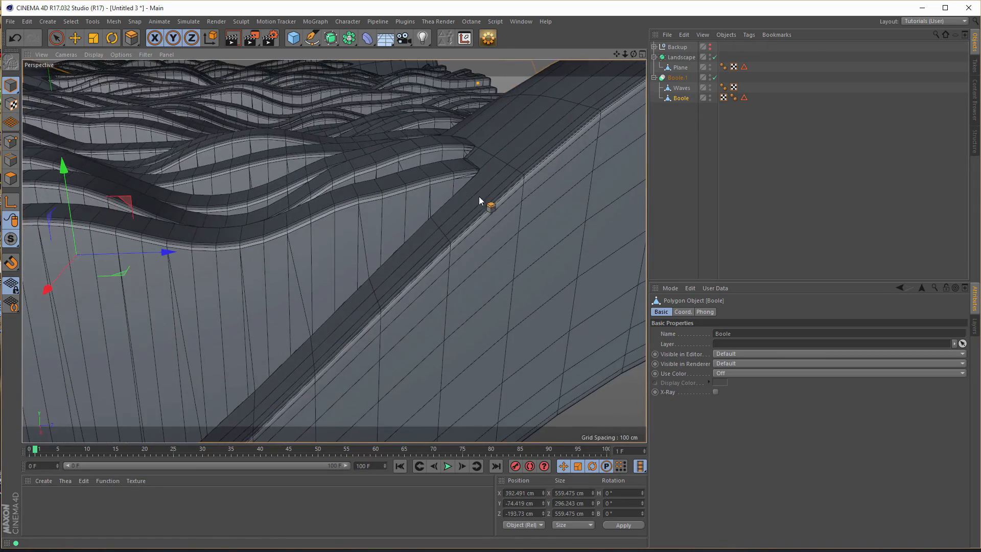
alt+right_drag(428, 206, 310, 248)
alt+middle_drag(277, 232, 372, 242)
alt+drag(308, 195, 263, 179)
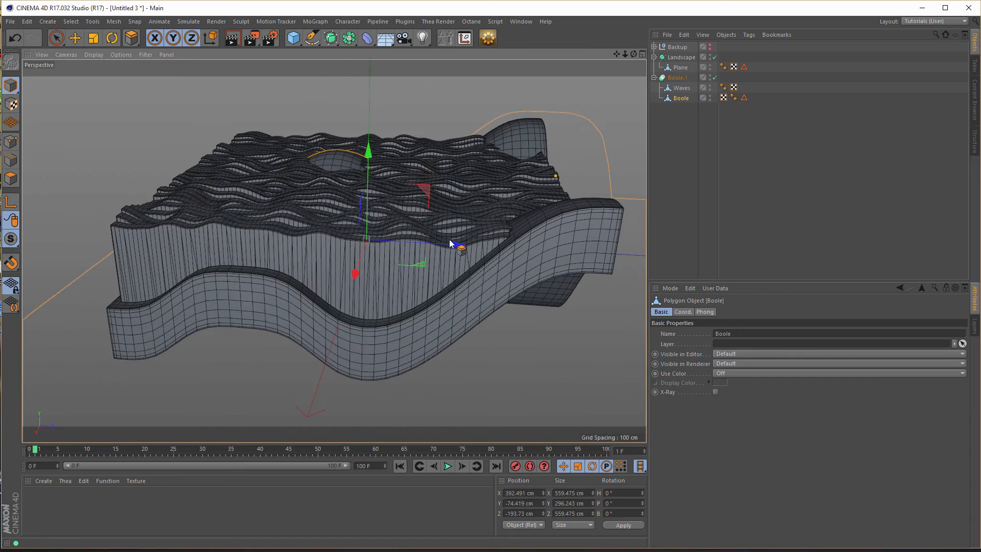
alt+right_drag(450, 240, 533, 239)
alt+middle_drag(533, 240, 501, 227)
- Raise the Landscape's Plane slightly along Y, to about 0.6 cm, so it meets the wave strips
click(682, 68)
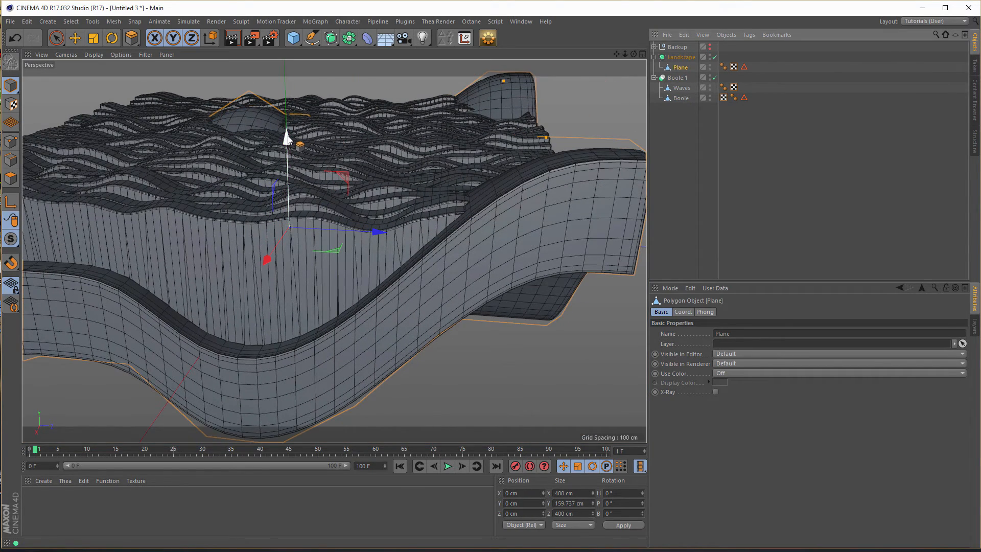
mouse_move(287, 138)
mouse_down()
mouse_move(294, 153)
mouse_move(301, 139)
mouse_up()
key(ctrl+z)
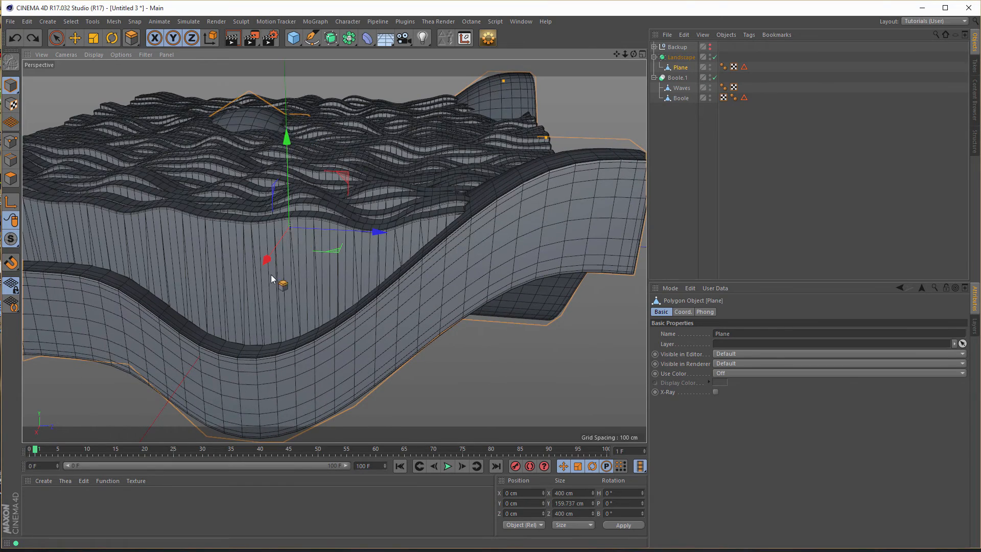
alt+drag(151, 280, 108, 279)
alt+right_drag(109, 274, 156, 268)
alt+middle_drag(41, 271, 138, 270)
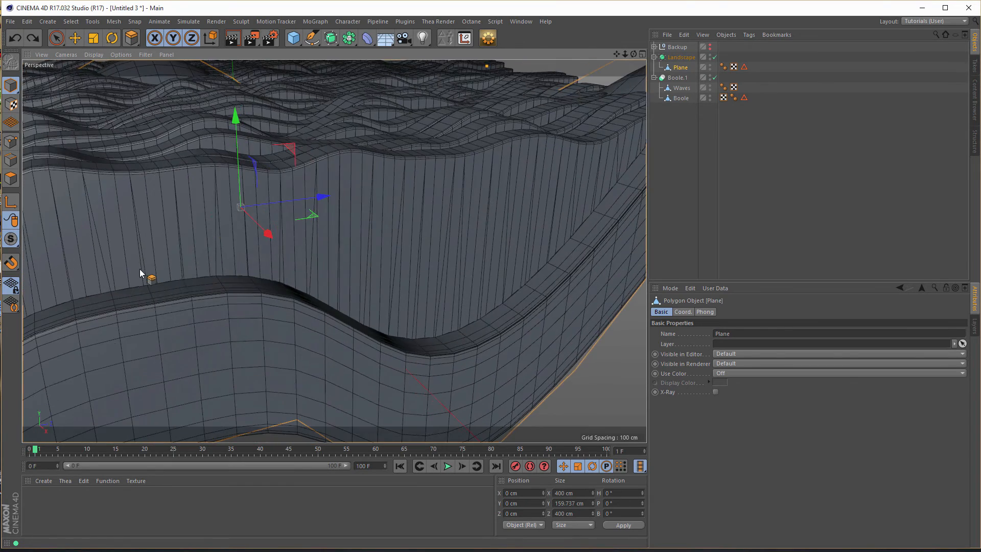
alt+right_drag(178, 272, 224, 271)
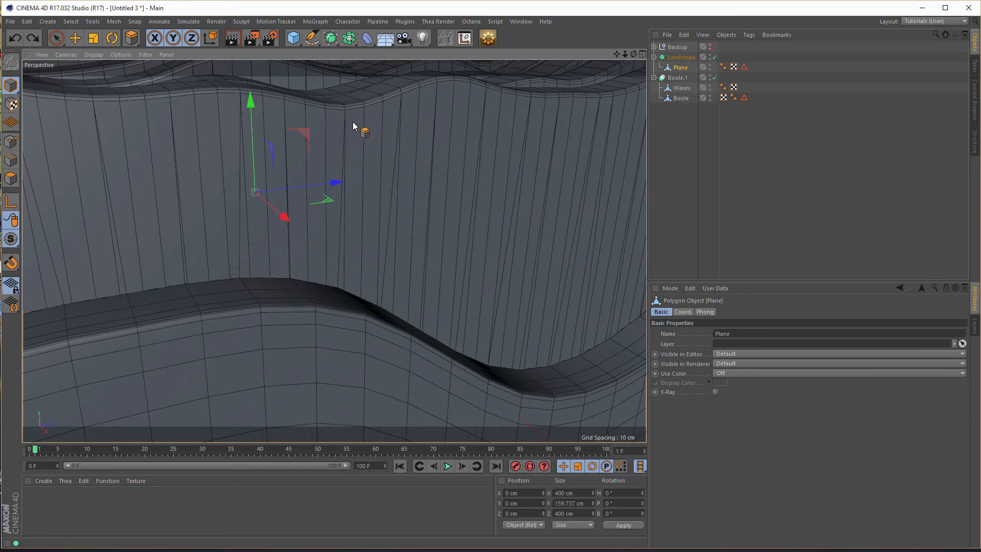
drag(252, 100, 257, 100)
- Examine the assembled wave strips and raised base as a whole from different angles
alt+right_drag(476, 260, 373, 260)
alt+middle_drag(357, 265, 291, 270)
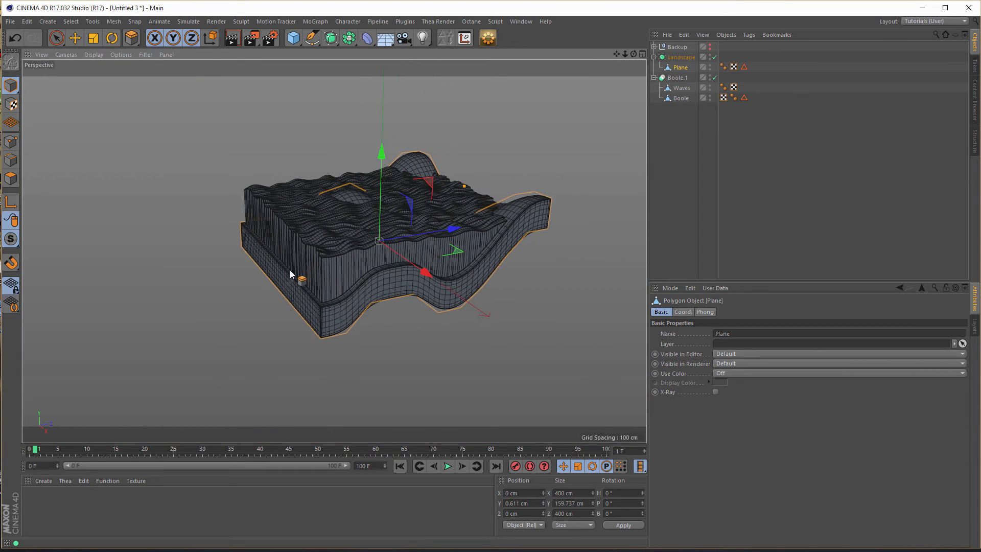
alt+drag(292, 271, 332, 278)
alt+right_drag(371, 262, 405, 251)
alt+middle_drag(404, 250, 387, 257)
alt+drag(388, 256, 404, 244)
alt+right_drag(423, 250, 444, 247)
alt+middle_drag(449, 240, 483, 224)
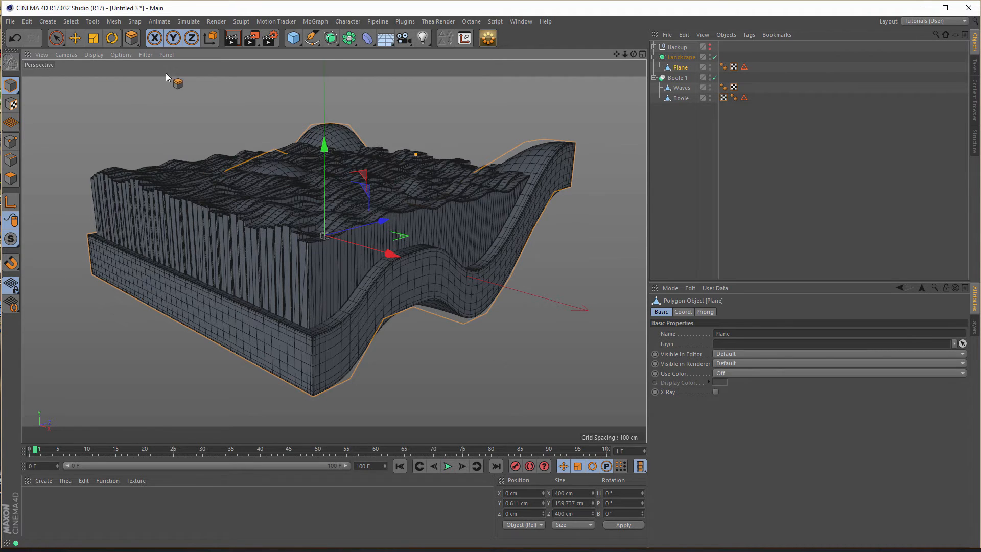
- Save the project with its assets to the Desktop as GlassWaves
click(11, 21)
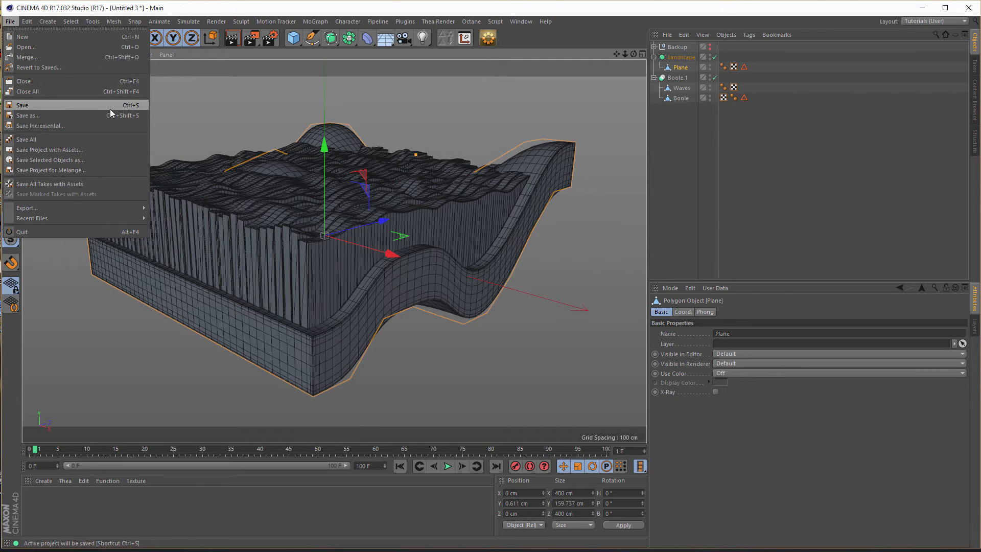
click(109, 149)
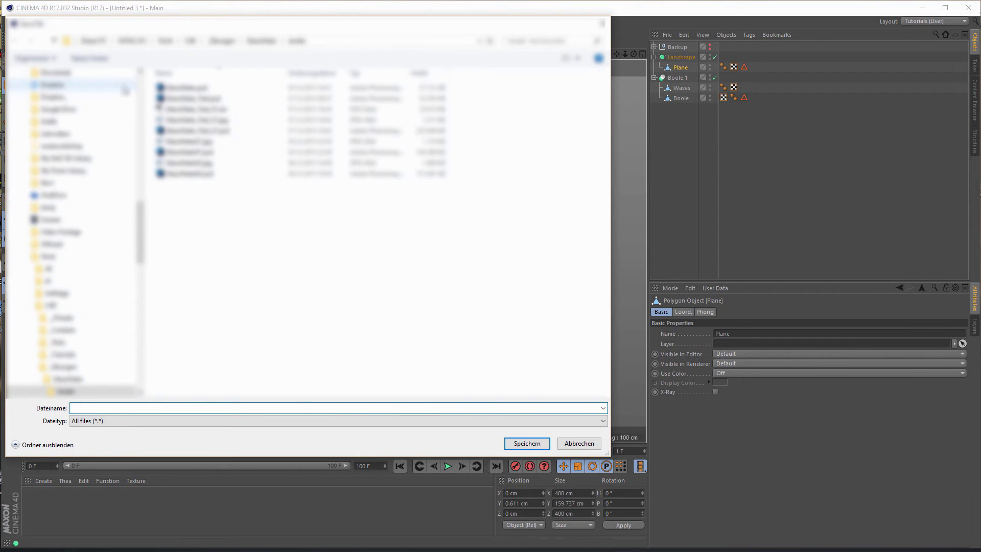
click(74, 40)
click(102, 54)
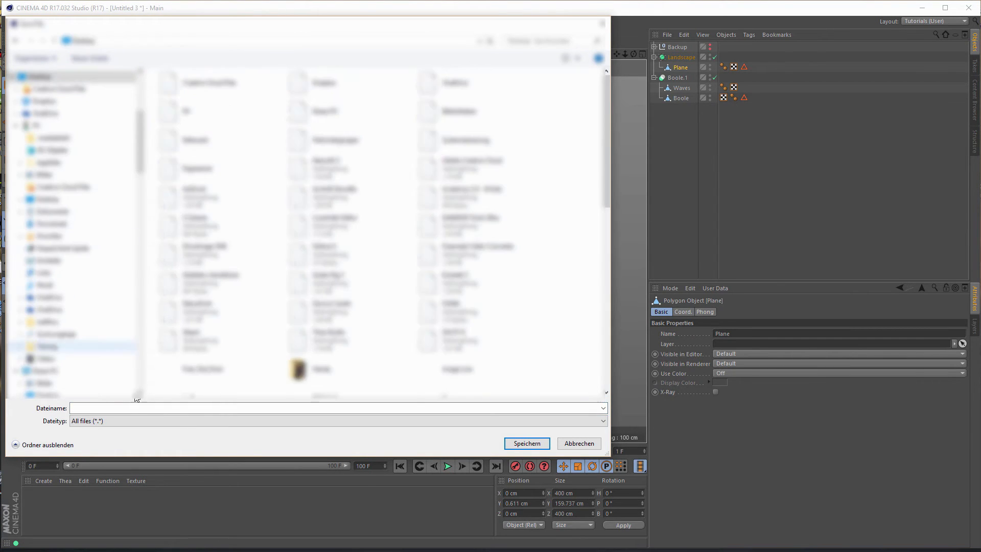
click(136, 407)
text(GlassWaves)
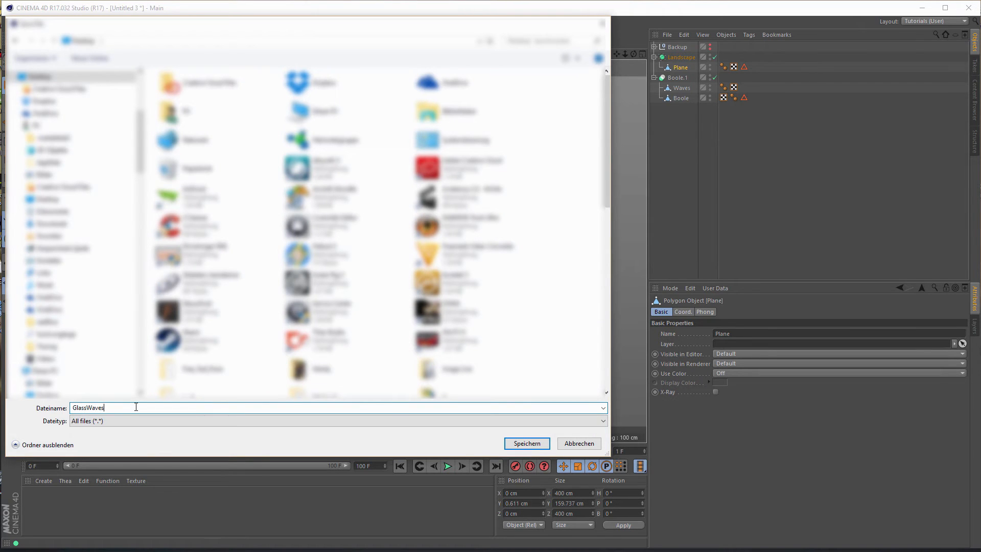
key(Return)
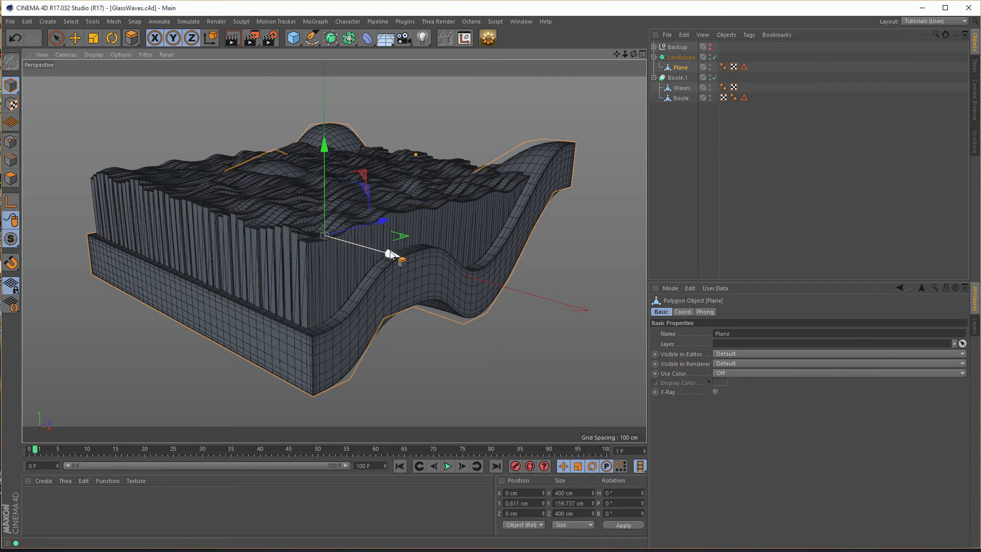
- Add an HDRI Studio lighting rig to the scene around the wave sculpture
alt+drag(449, 241, 468, 228)
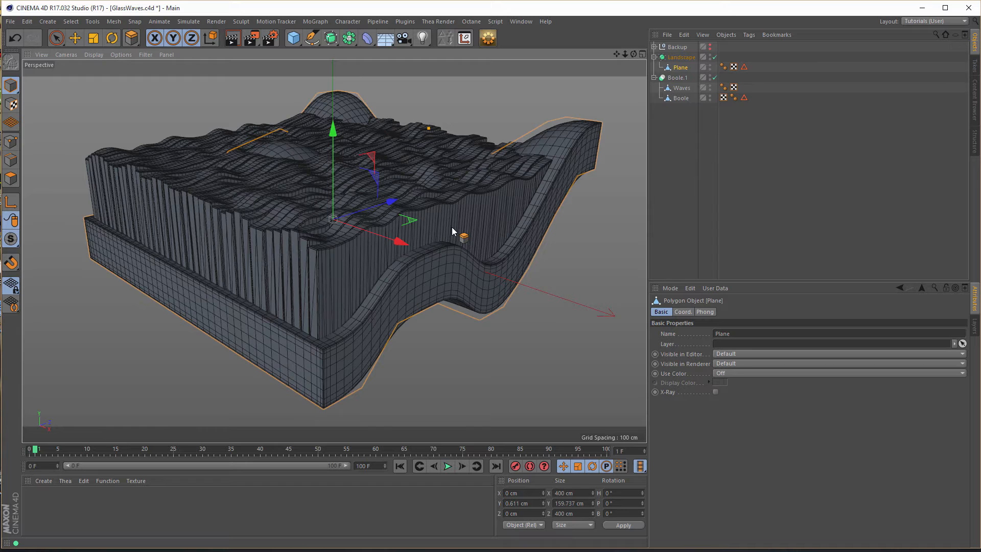
alt+drag(453, 231, 455, 230)
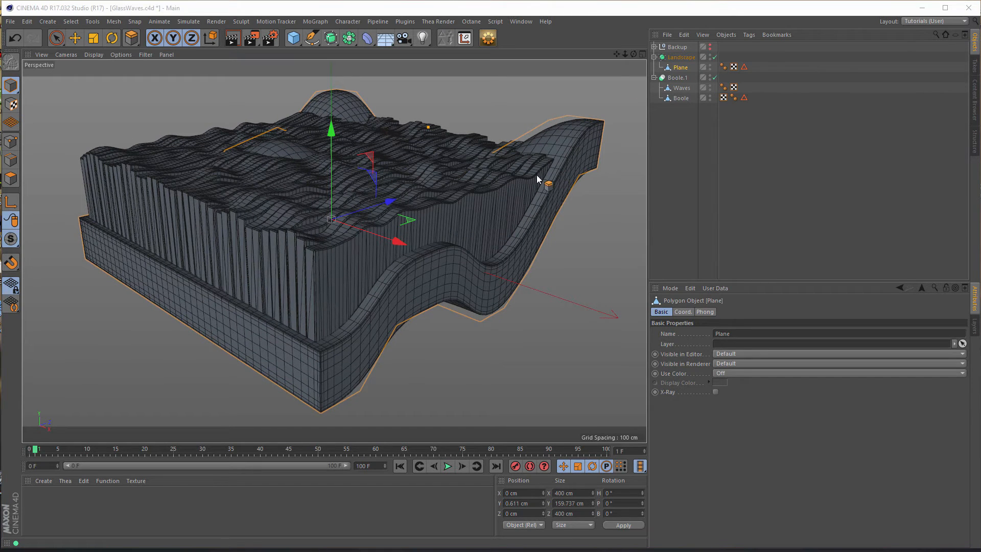
mouse_move(341, 182)
alt+mouse_down()
mouse_move(349, 177)
mouse_move(346, 195)
alt+mouse_up()
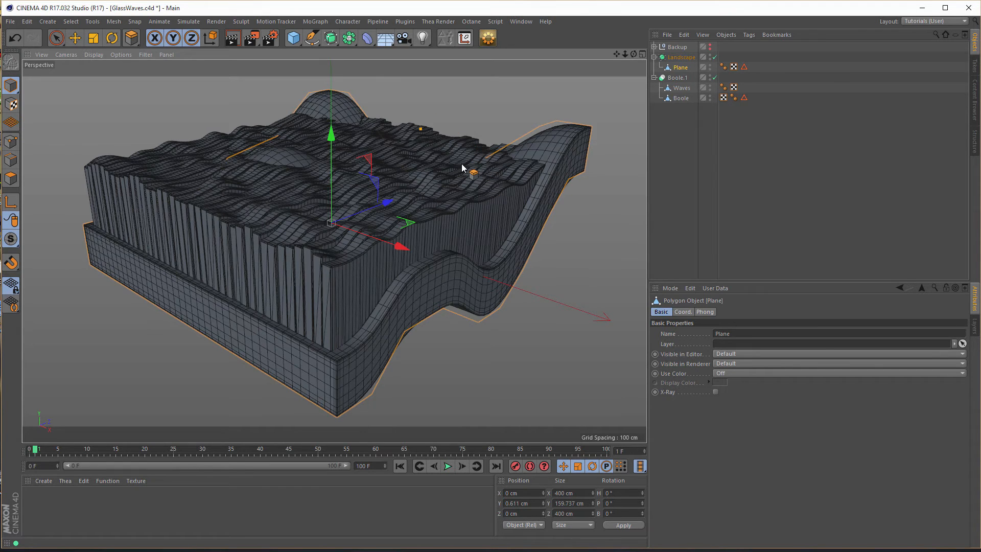
click(403, 23)
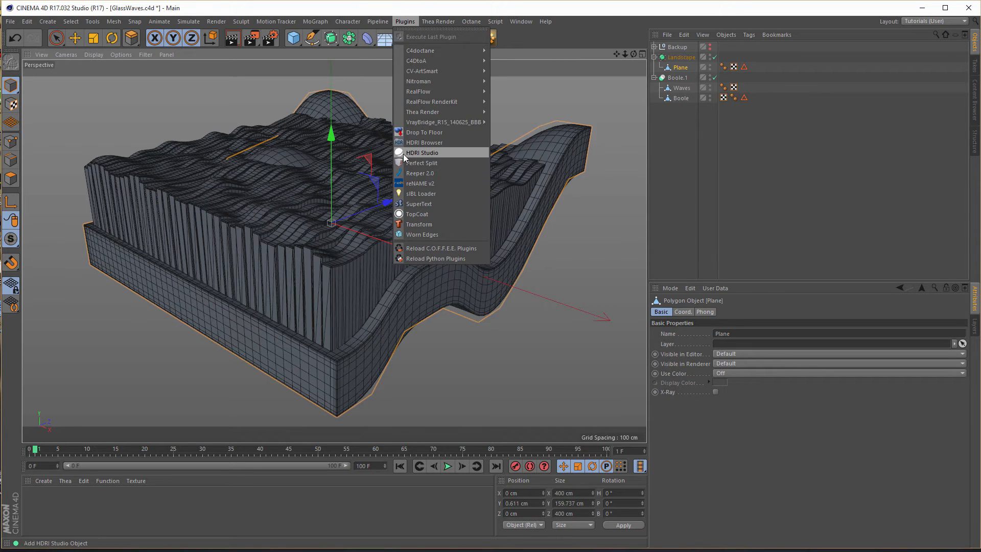
click(437, 157)
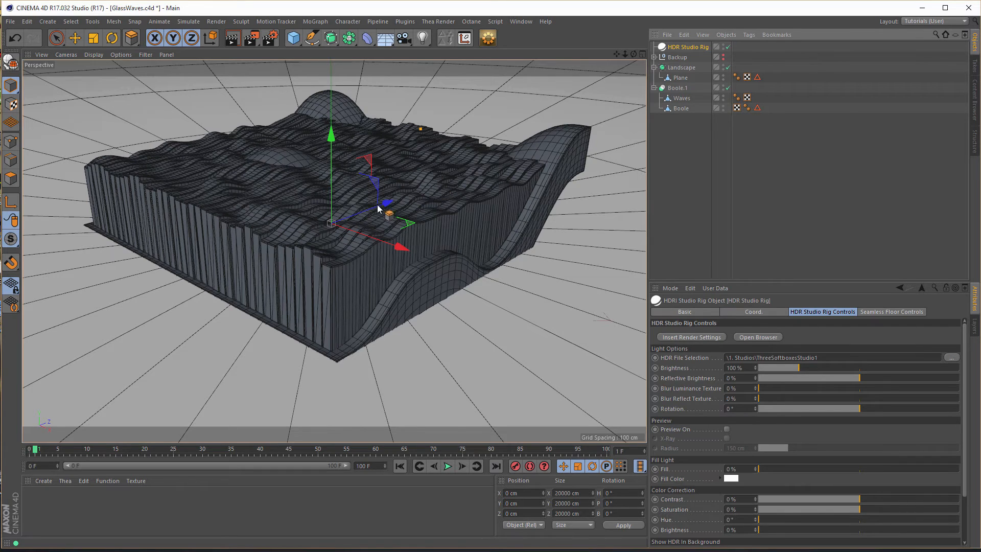
- Collapse the Boole.1 object and its children into a single polygon object and rename it Waves
middle_click(316, 193)
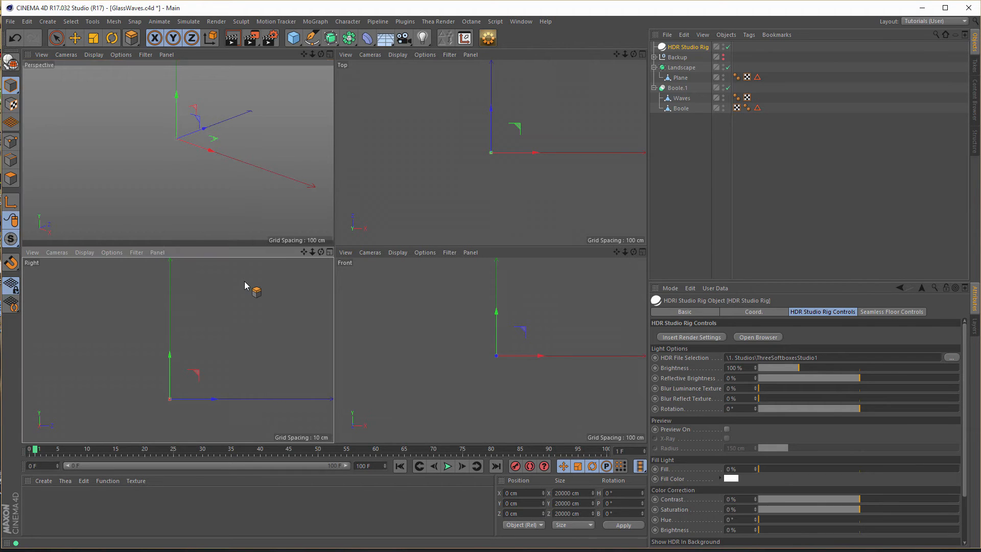
key(F3)
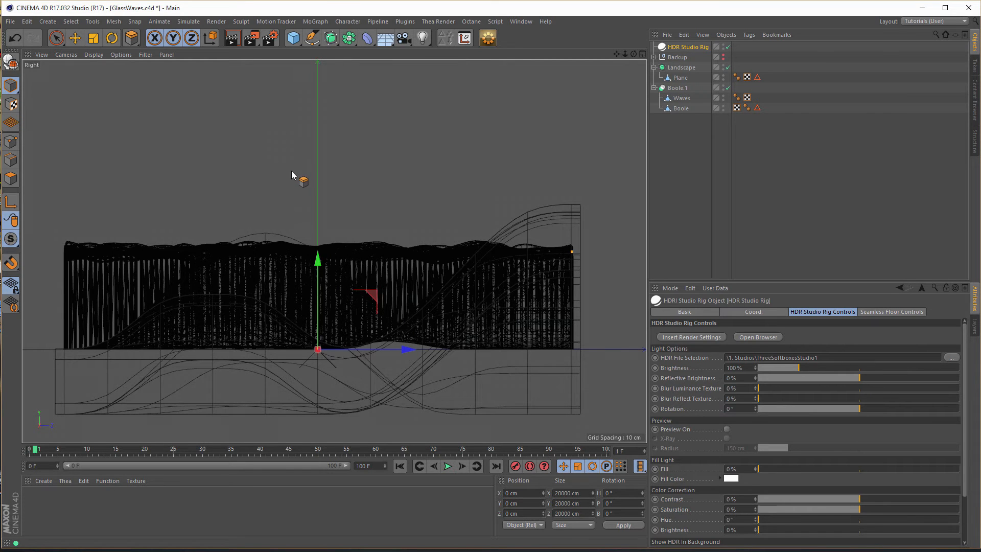
click(684, 90)
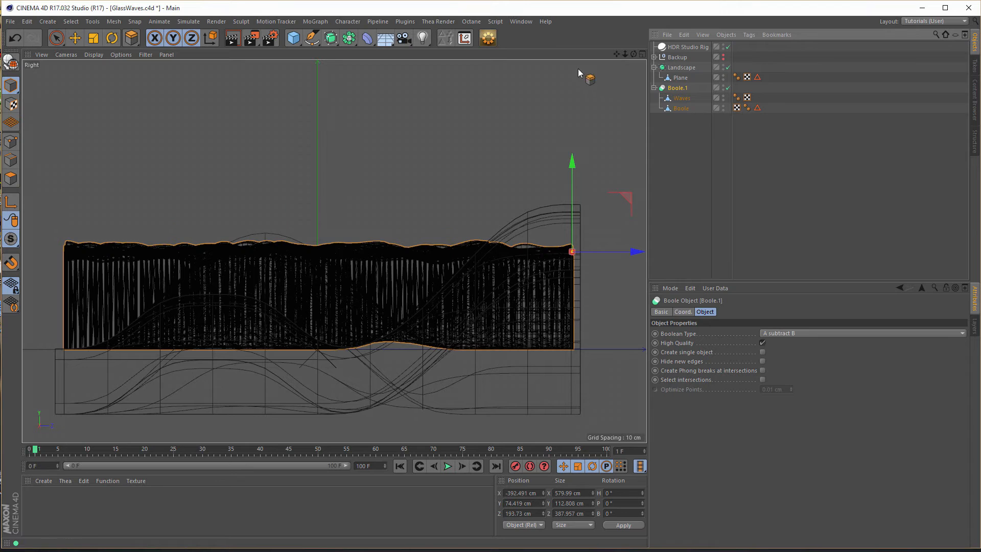
click(488, 37)
click(587, 318)
double_click(675, 88)
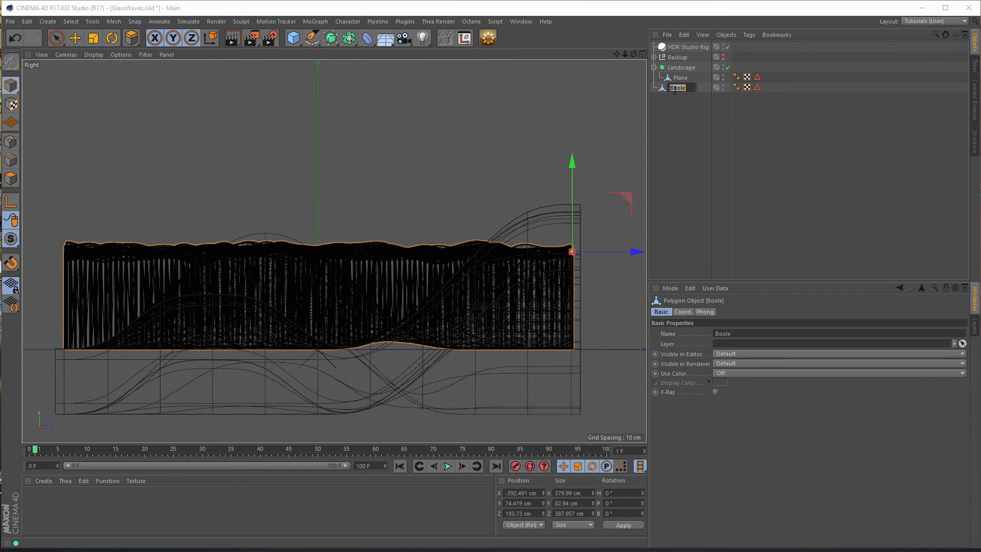
text(Waves)
key(Return)
- Lower the HDR Studio Rig along Y to about -49.4 cm so its floor meets the underside of the base
middle_click(429, 164)
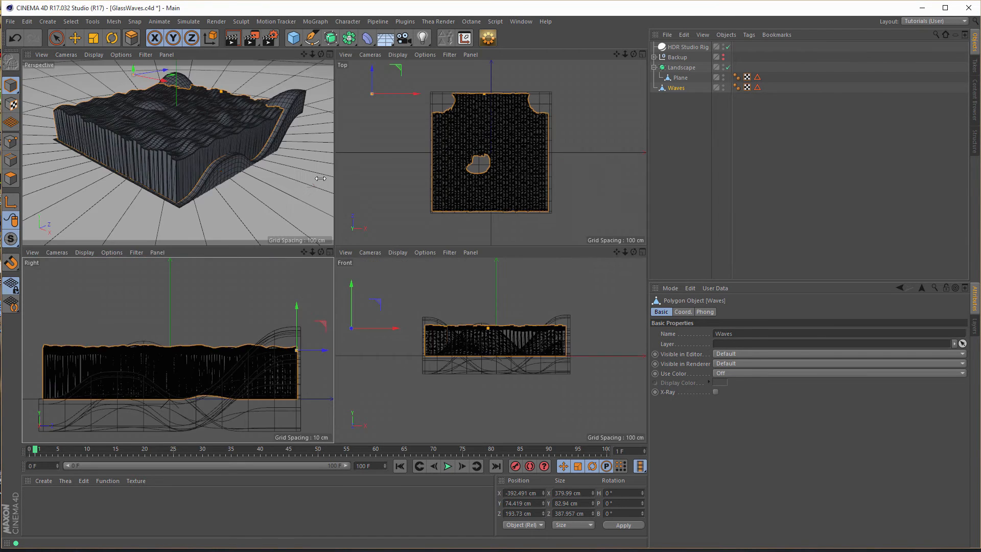
middle_click(246, 209)
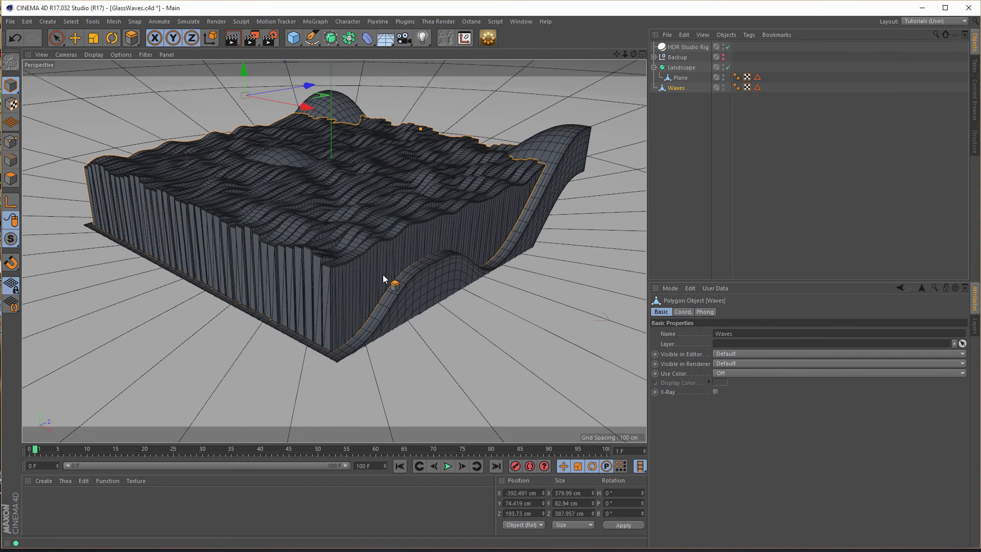
middle_click(385, 279)
middle_click(247, 326)
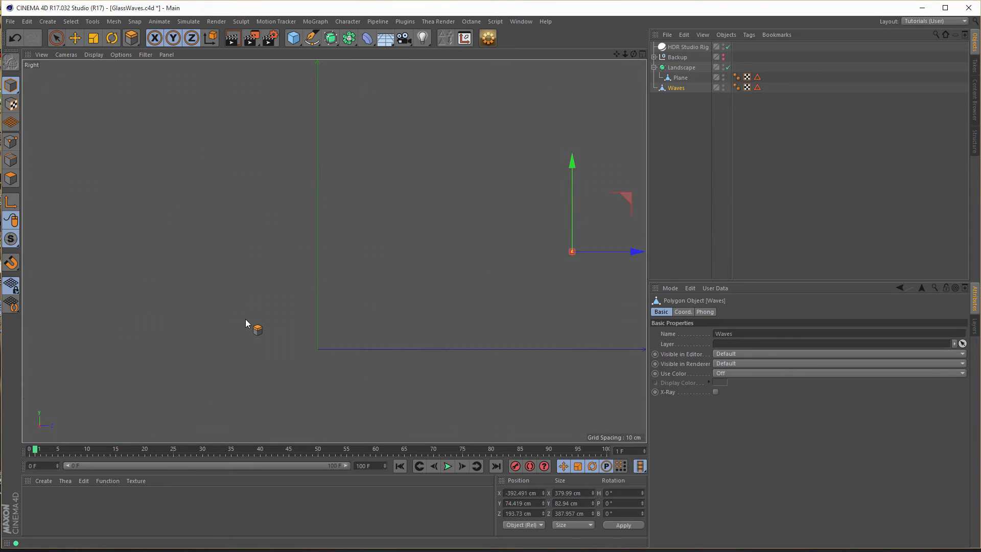
click(677, 50)
drag(317, 260, 314, 323)
scroll(336, 413, up, 6)
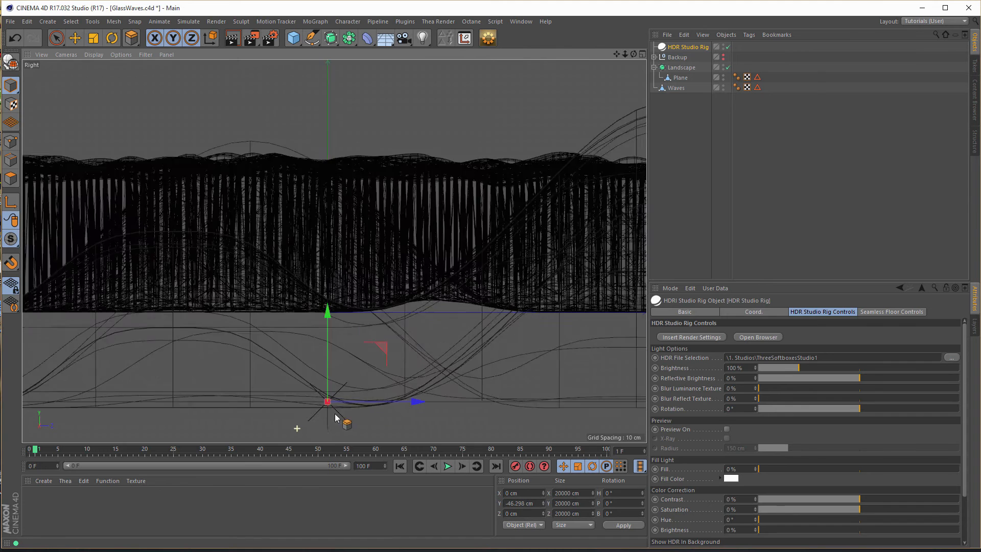
drag(356, 166, 357, 187)
alt+middle_drag(307, 261, 1, 276)
alt+right_drag(344, 278, 243, 292)
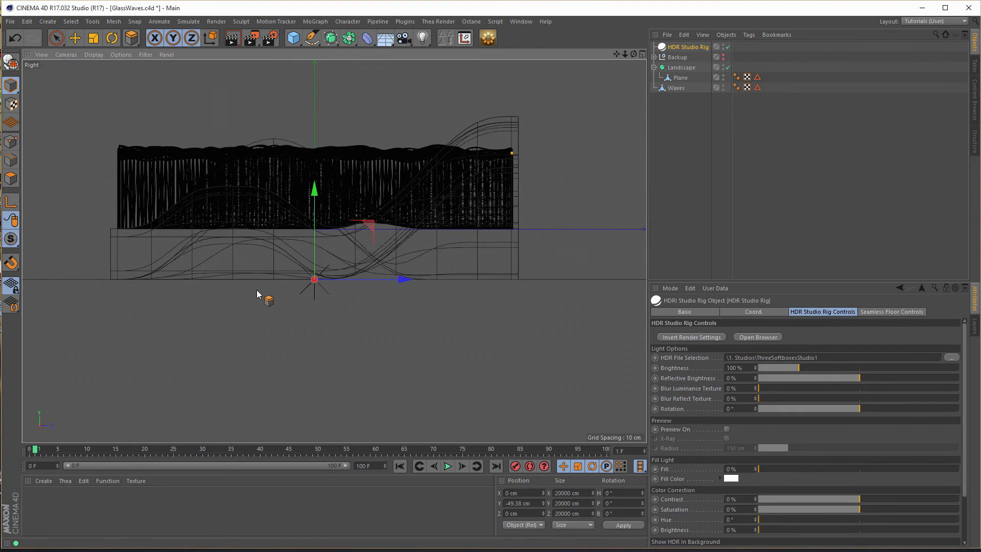
middle_click(257, 290)
middle_click(259, 195)
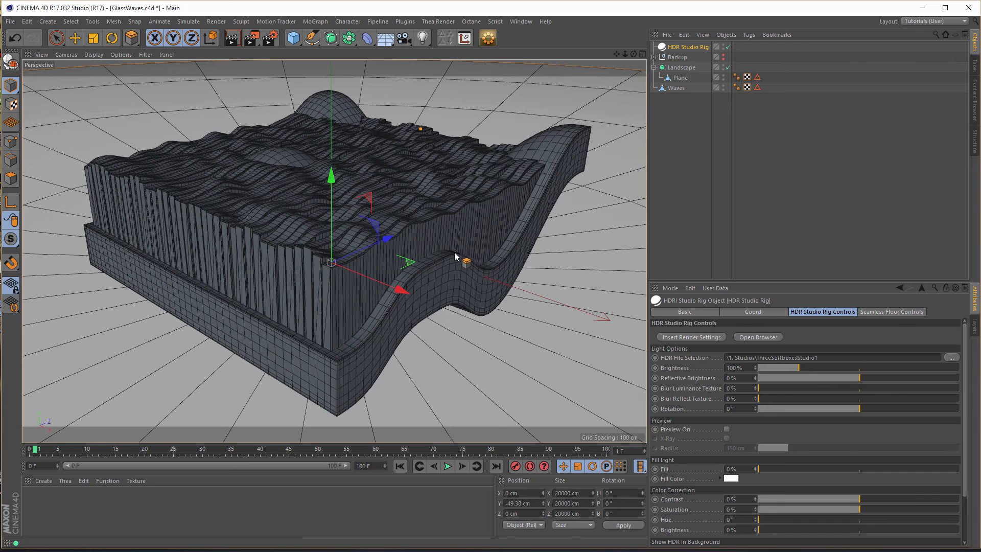
mouse_move(443, 253)
alt+mouse_down()
mouse_move(446, 243)
mouse_move(428, 255)
alt+mouse_up()
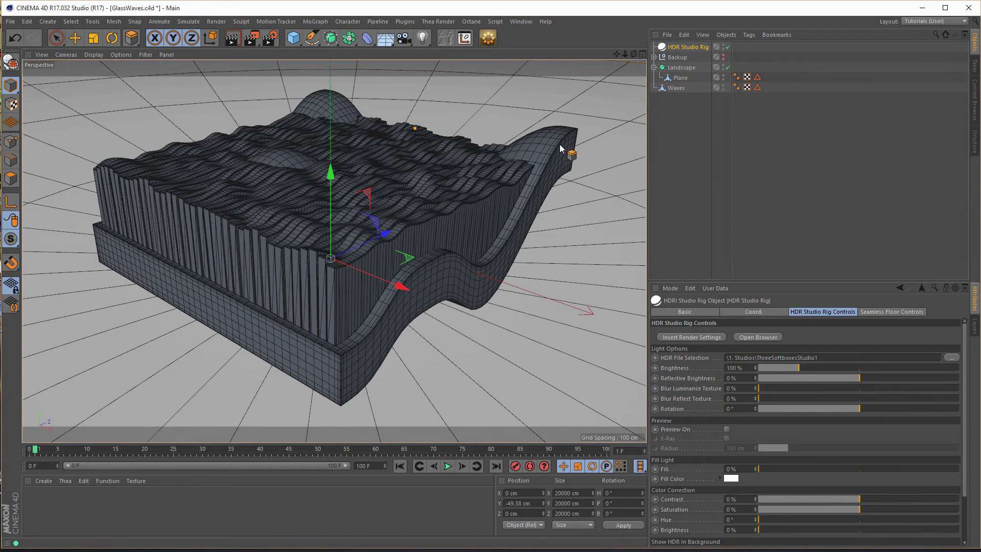
- Create a new material and open its Color channel for editing
click(97, 509)
double_click(96, 508)
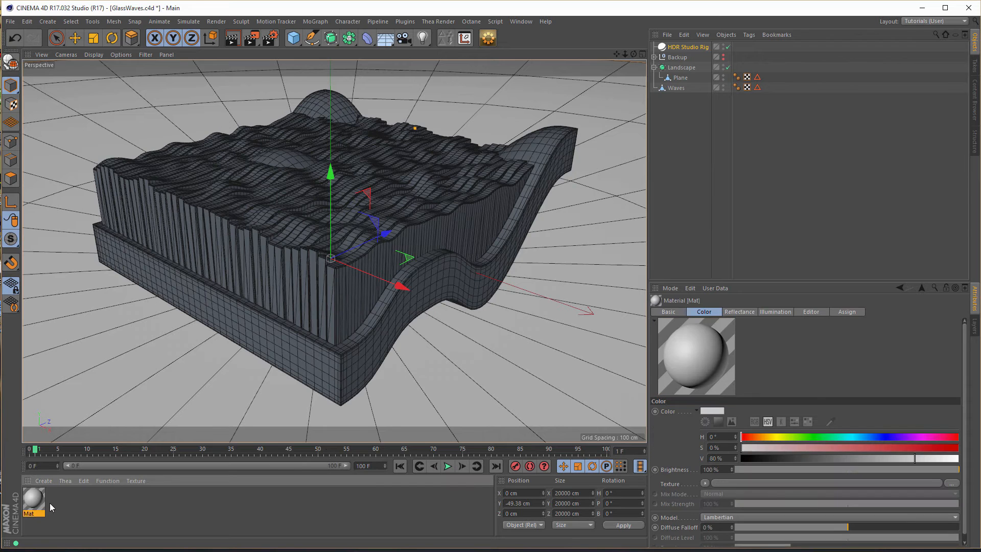
double_click(39, 502)
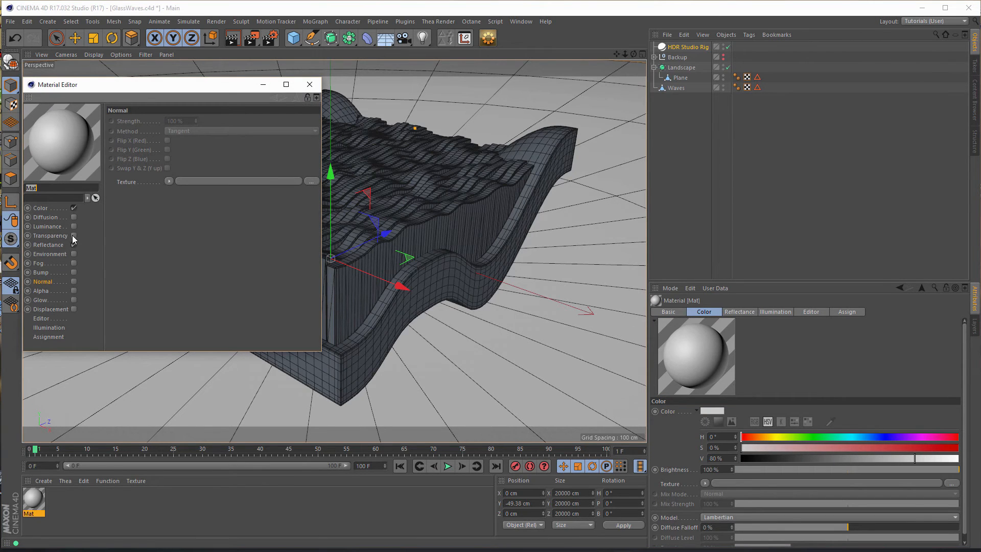
click(40, 208)
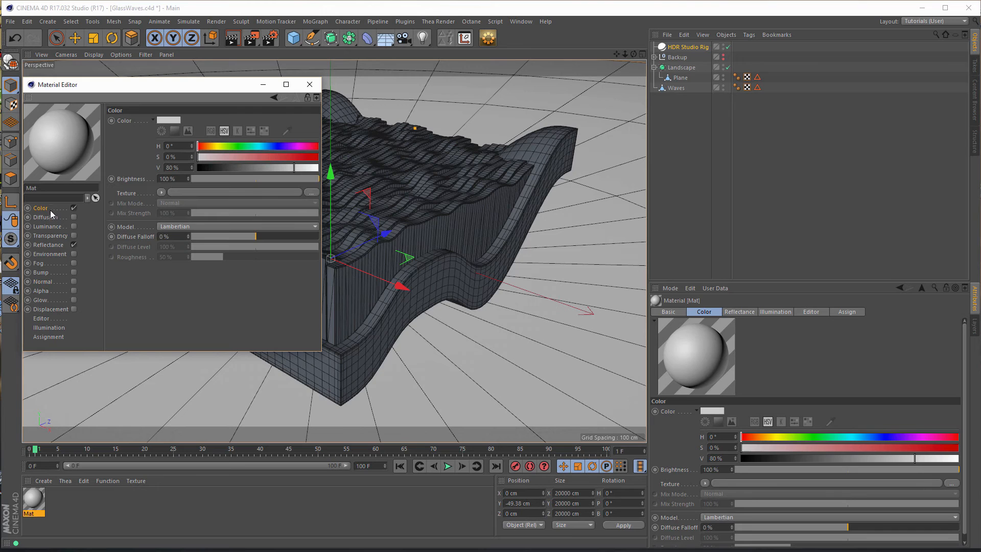
- Replace the material's Default Specular reflectance layer with a new GGX layer
click(57, 246)
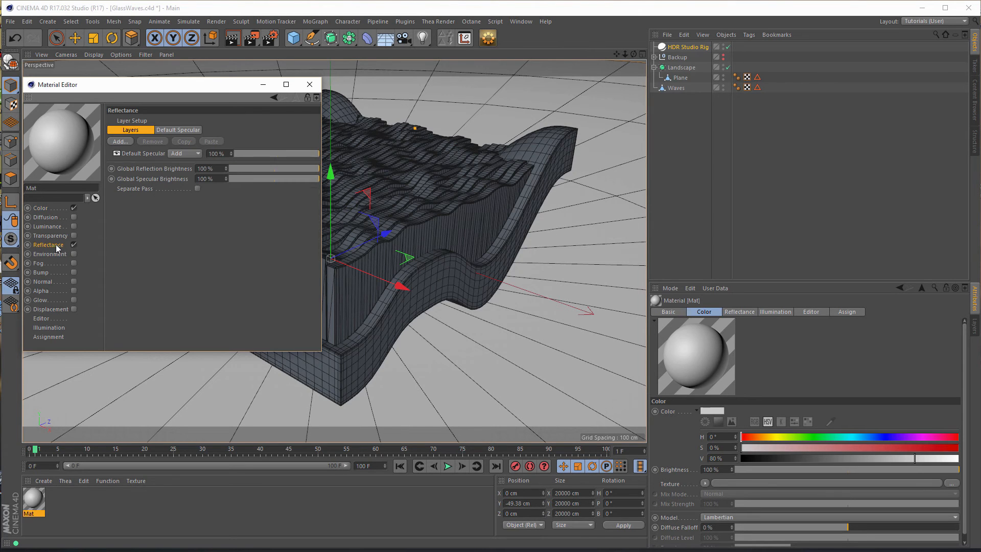
click(127, 155)
key(Delete)
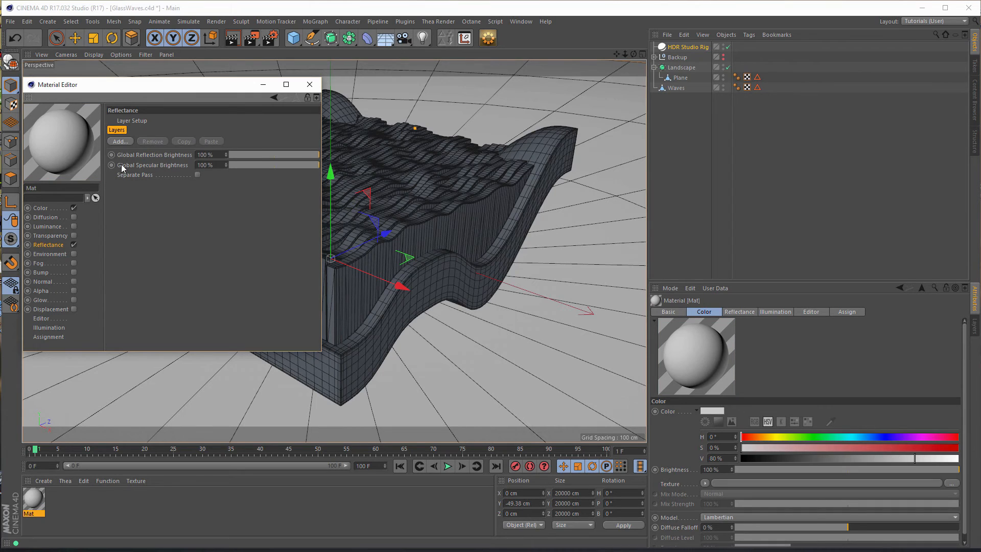
click(122, 143)
click(173, 201)
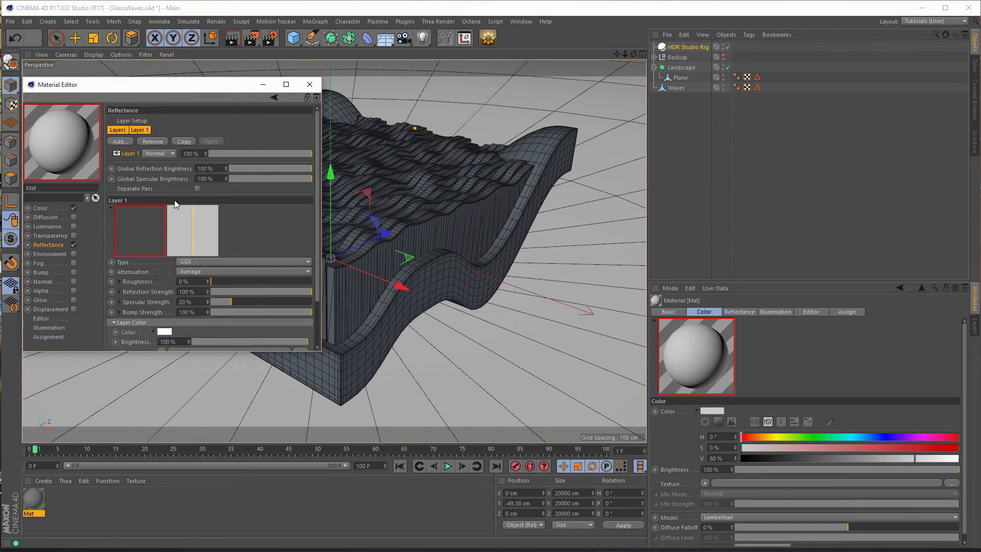
- Give the GGX layer a Dielectric Fresnel with the Asphalt preset, 15% roughness, 5% reflection strength, and 0% specular and bump strength
drag(321, 351, 450, 424)
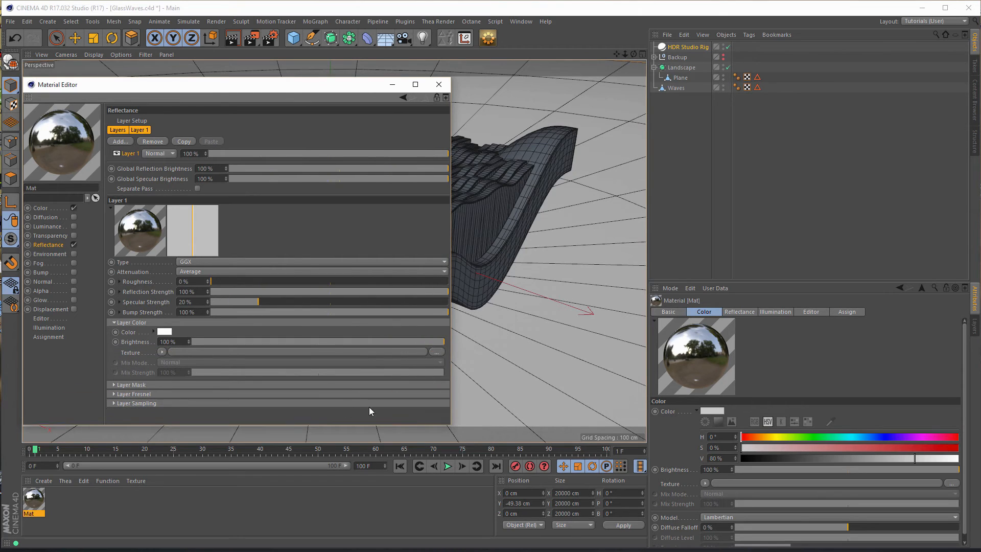
click(174, 394)
click(189, 404)
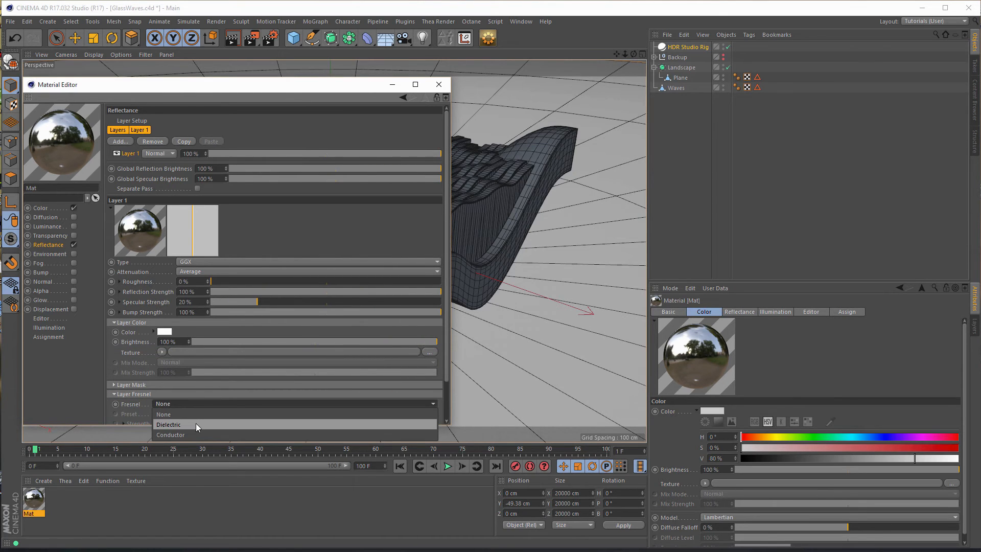
click(195, 423)
click(203, 414)
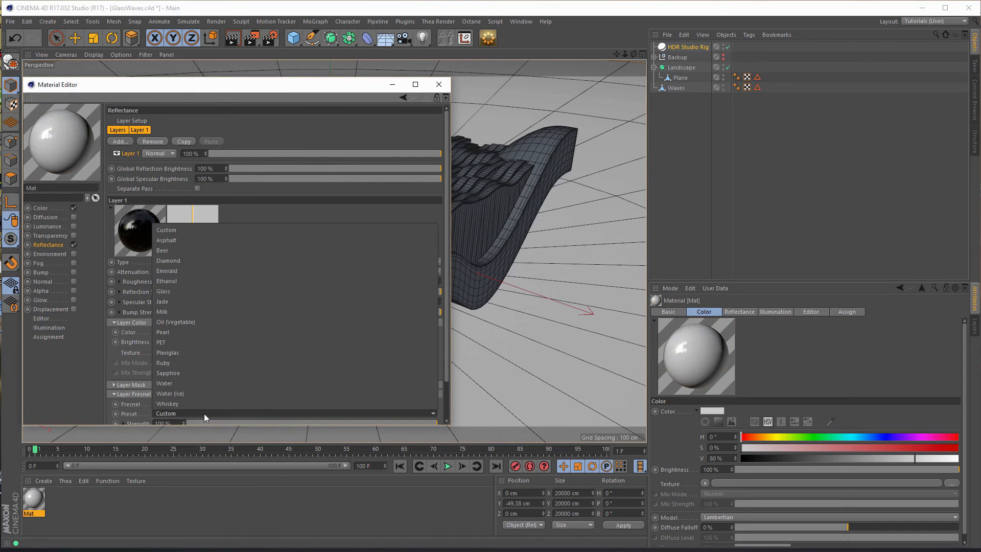
click(234, 240)
drag(247, 302, 234, 281)
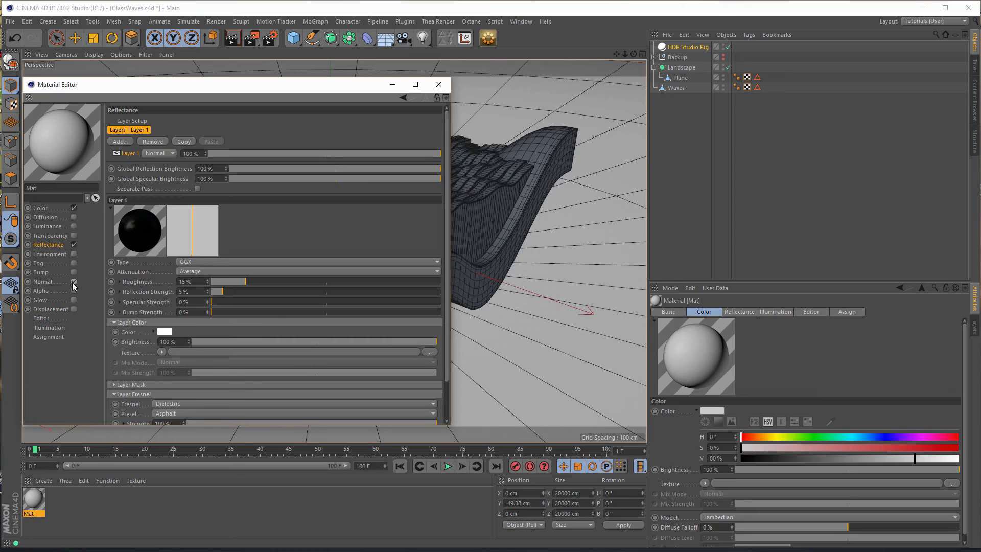
- Enable the material's Normal channel and load a Normalizer shader with a Noise texture inside it
click(74, 282)
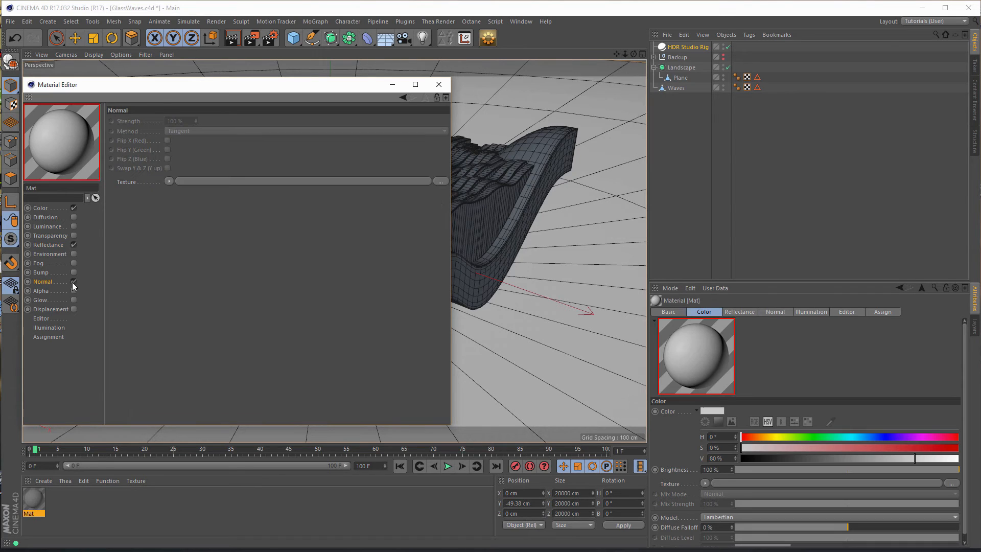
click(168, 181)
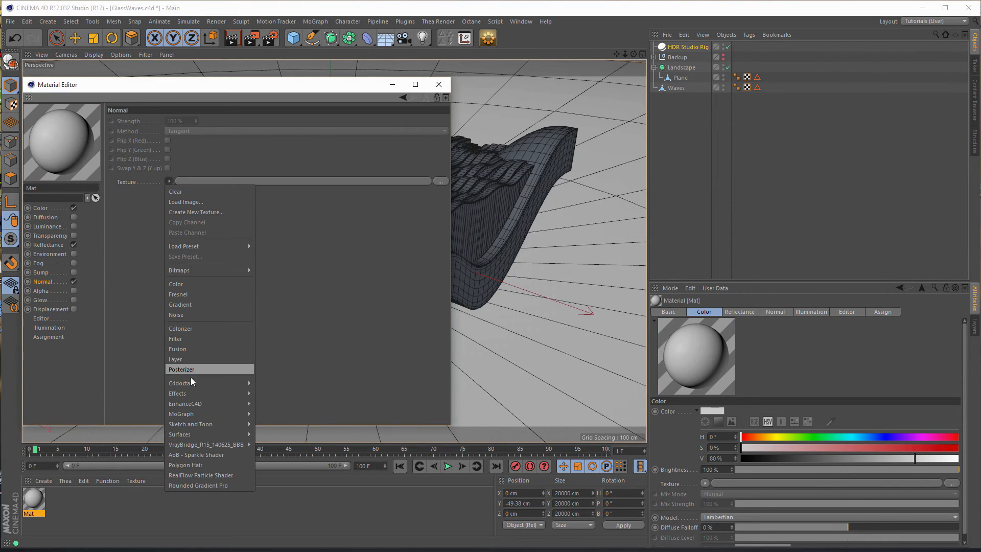
mouse_move(194, 392)
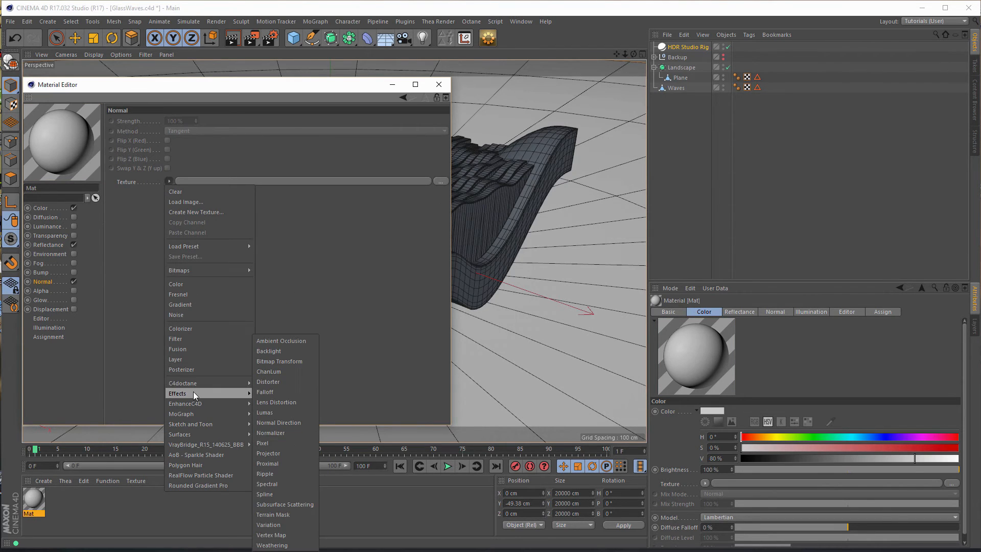
click(278, 433)
click(149, 208)
click(175, 328)
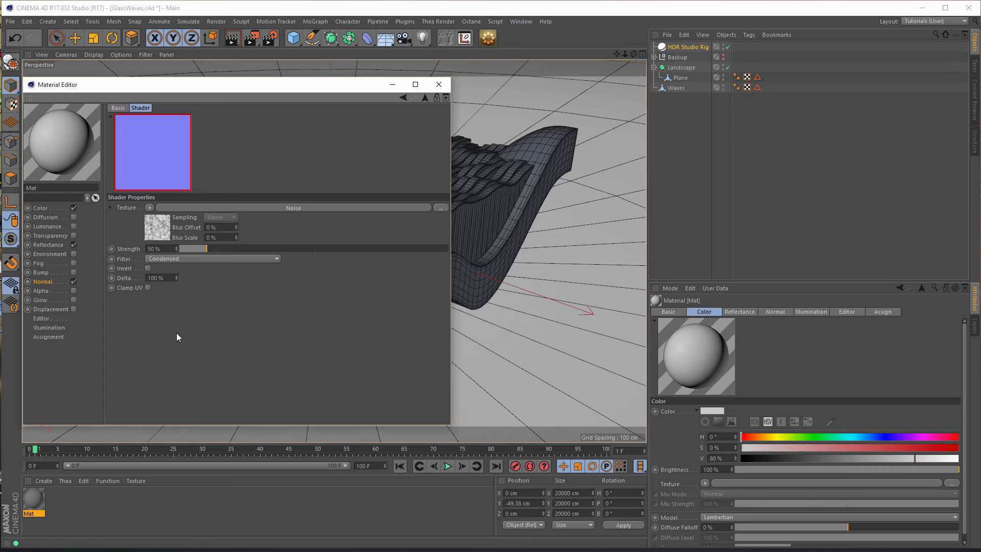
- Set the Noise's global scale and delta to 10% and the Normalizer's strength to about 257%
click(156, 227)
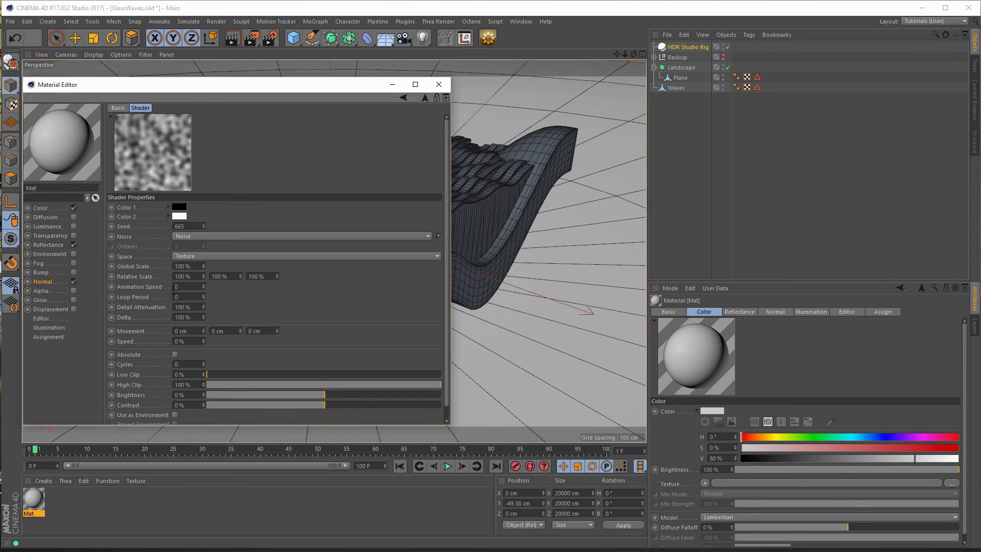
click(195, 265)
text(10)
key(Return)
click(183, 317)
text(10)
key(Return)
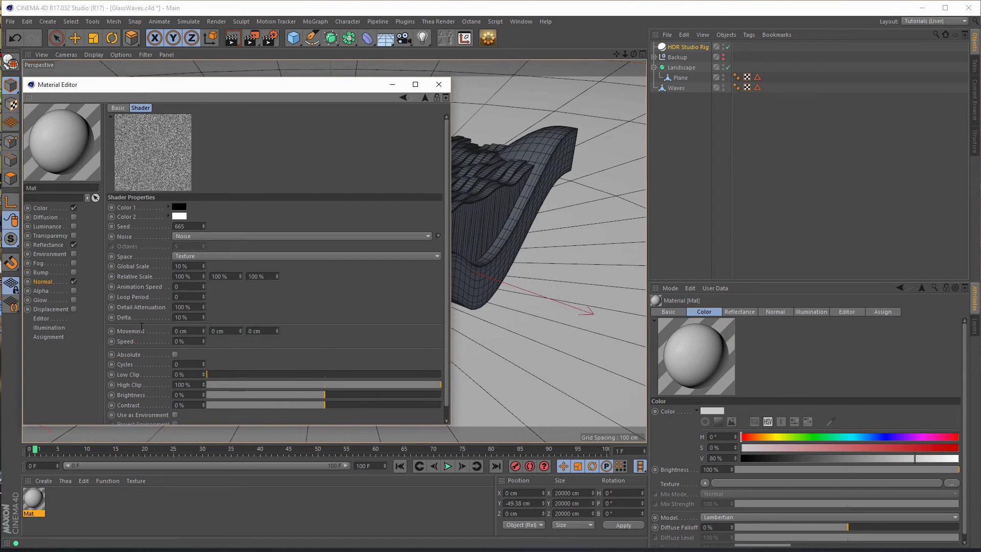
click(424, 97)
drag(228, 247, 318, 248)
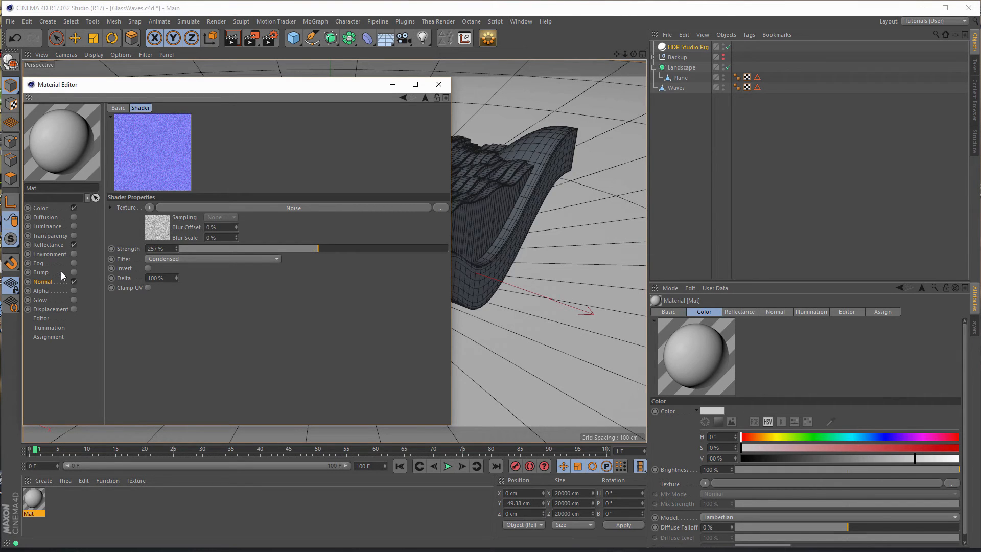
- Copy the Normalizer's Noise texture and paste it into the material's enabled Bump channel
right_click(123, 208)
click(151, 240)
click(74, 273)
right_click(129, 147)
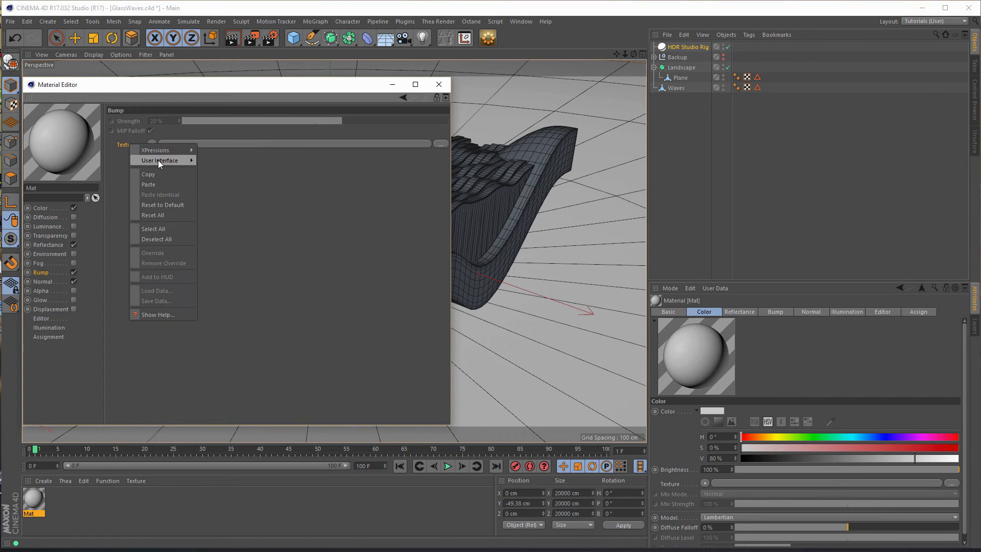
click(158, 184)
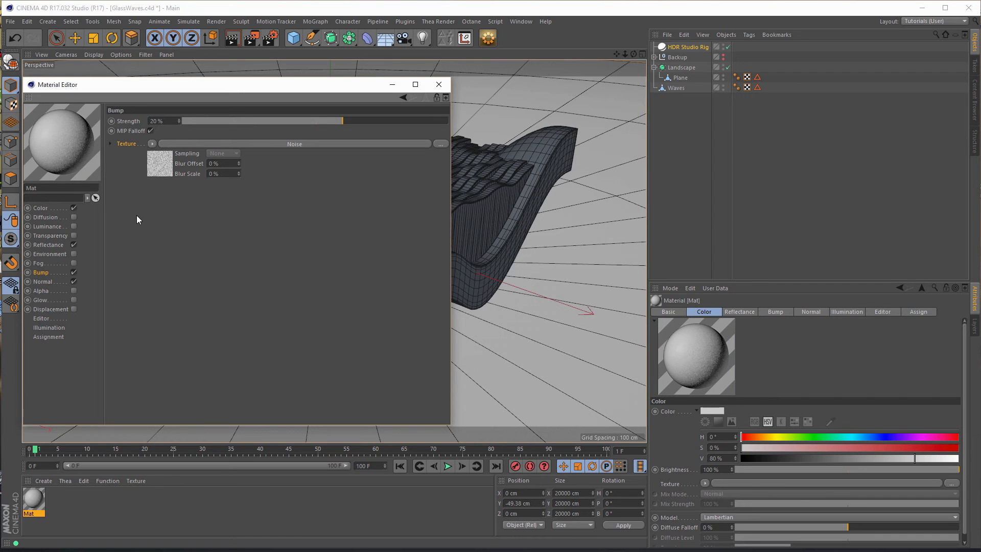
- Disable the material's Bump channel and apply the material to the Landscape's Plane base
click(74, 271)
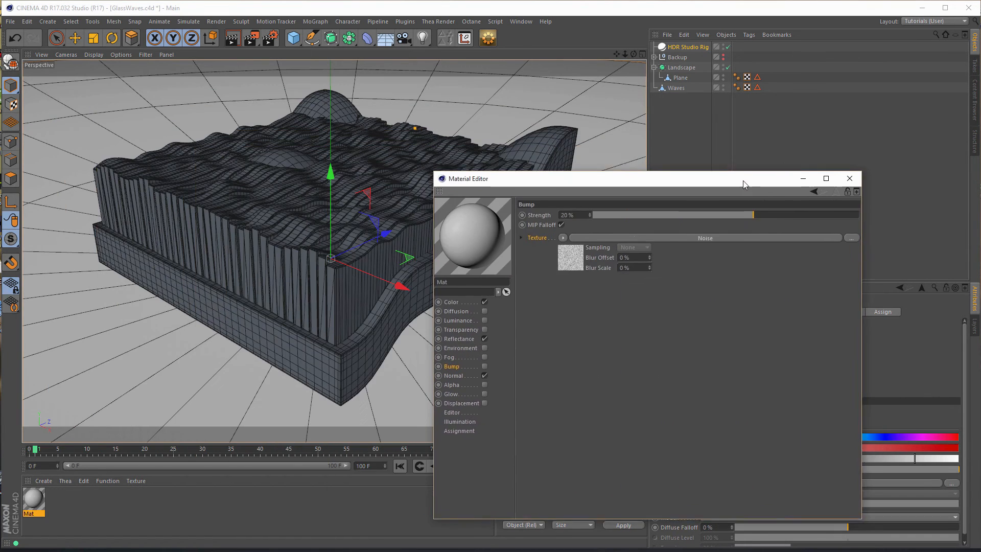
drag(741, 178, 751, 169)
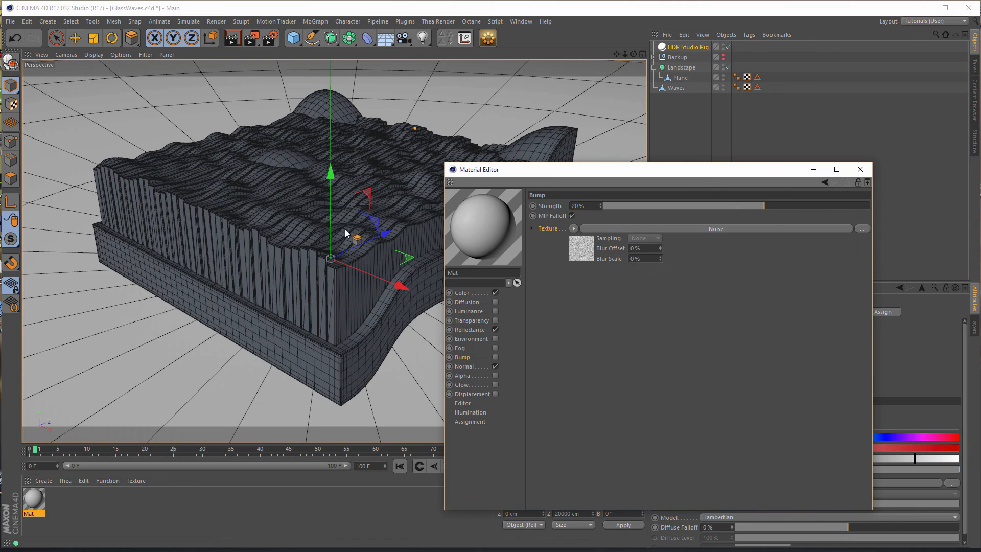
mouse_move(382, 293)
mouse_down()
mouse_move(263, 361)
mouse_move(265, 370)
mouse_up()
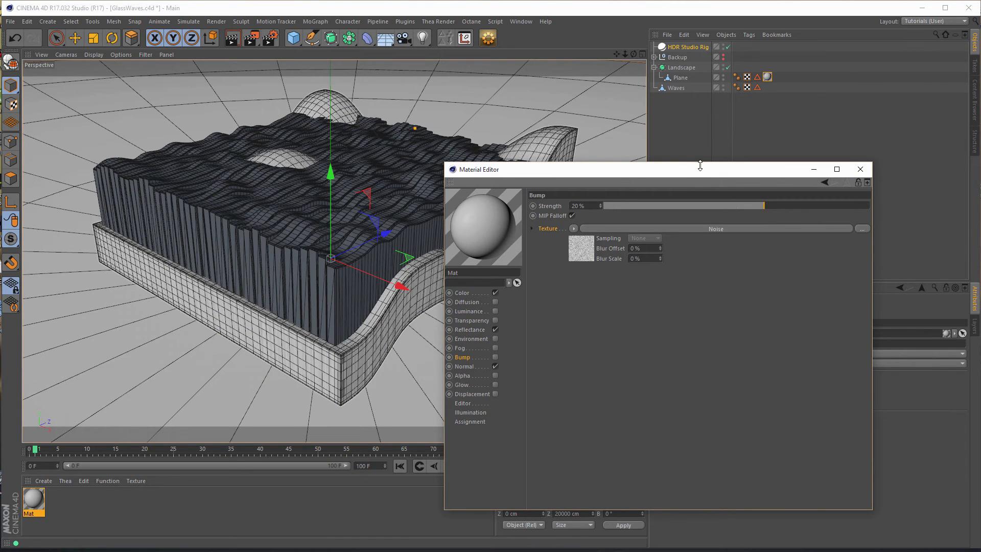
- Set the projection of the base's texture tag to Cubic
drag(530, 170, 269, 134)
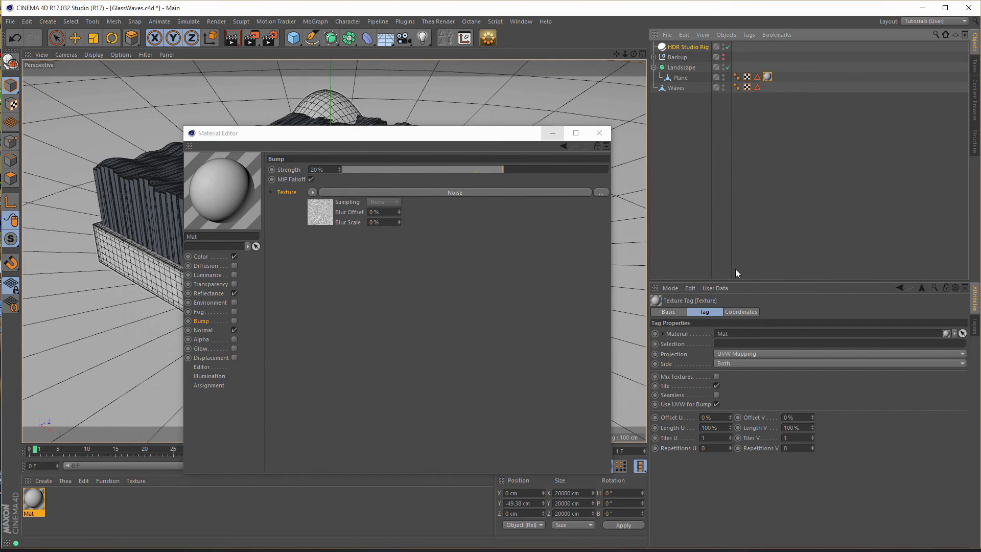
click(774, 354)
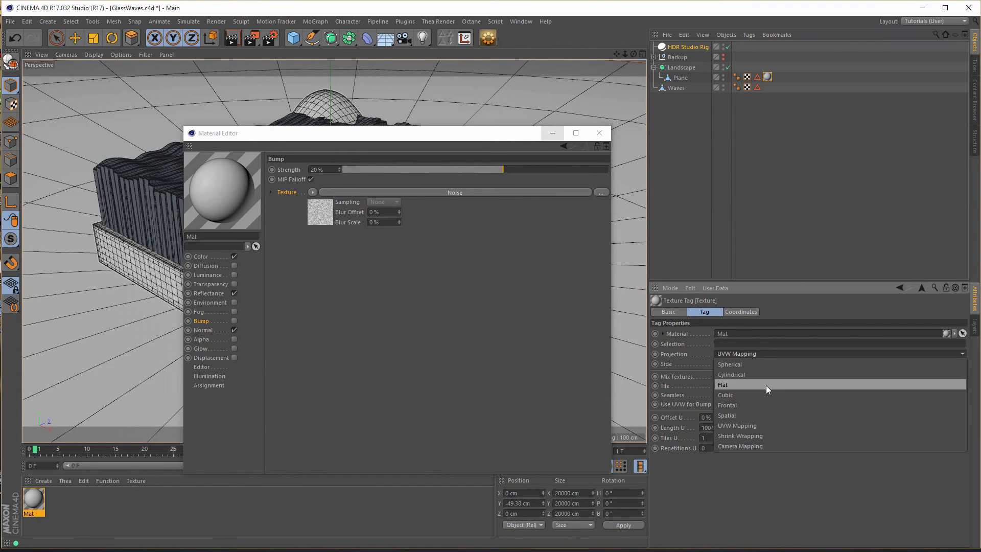
click(757, 394)
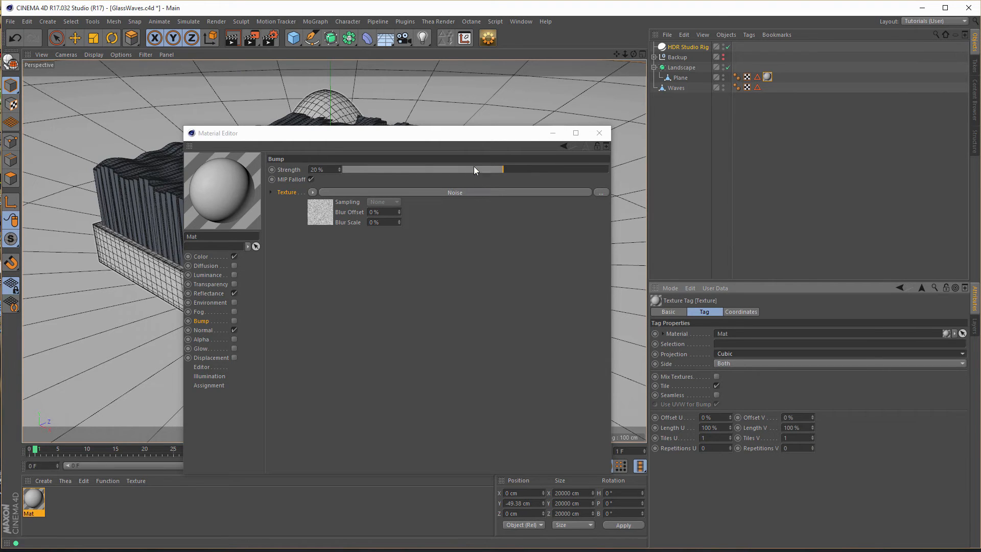
drag(507, 139, 799, 105)
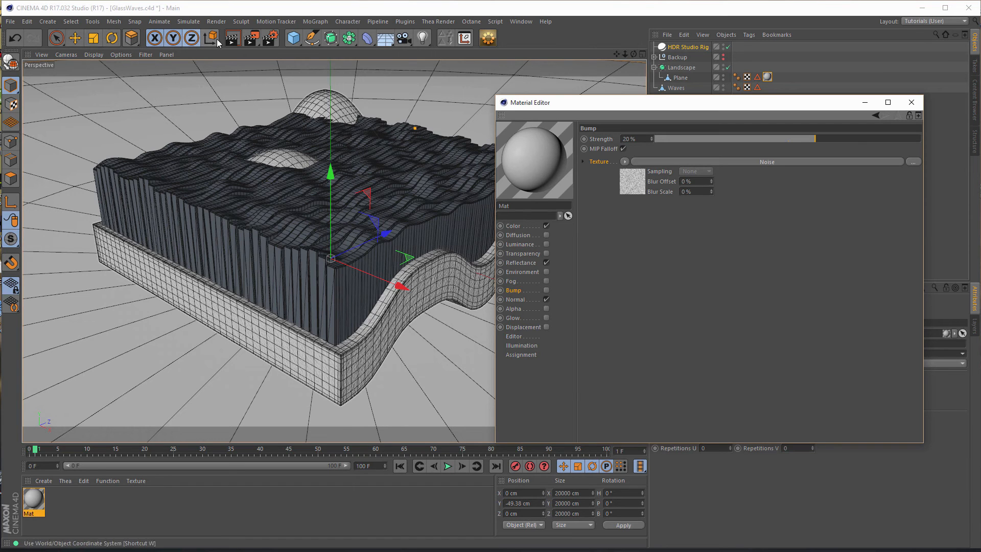
- Render test regions of the base's front corner, first from the full view and again close up
click(256, 43)
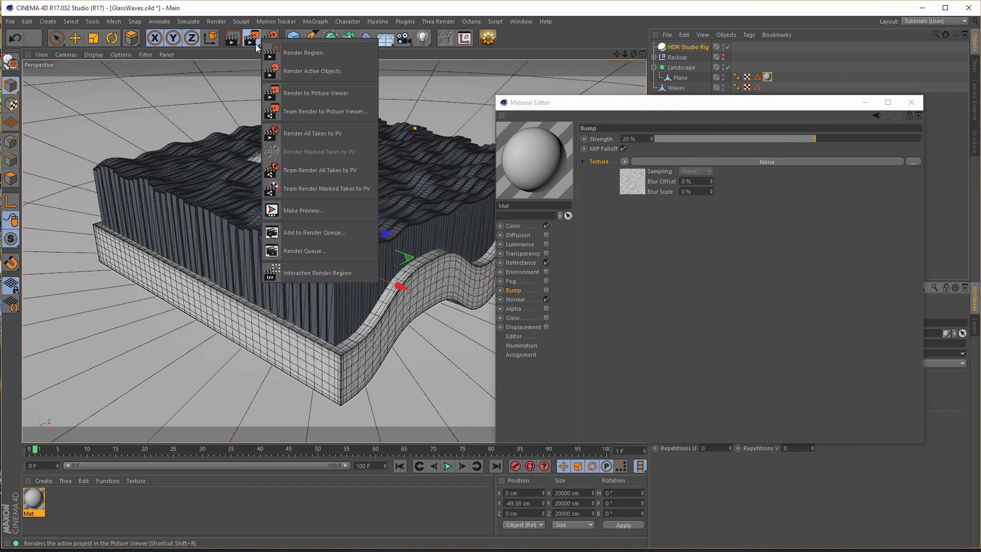
click(306, 54)
drag(240, 310, 403, 415)
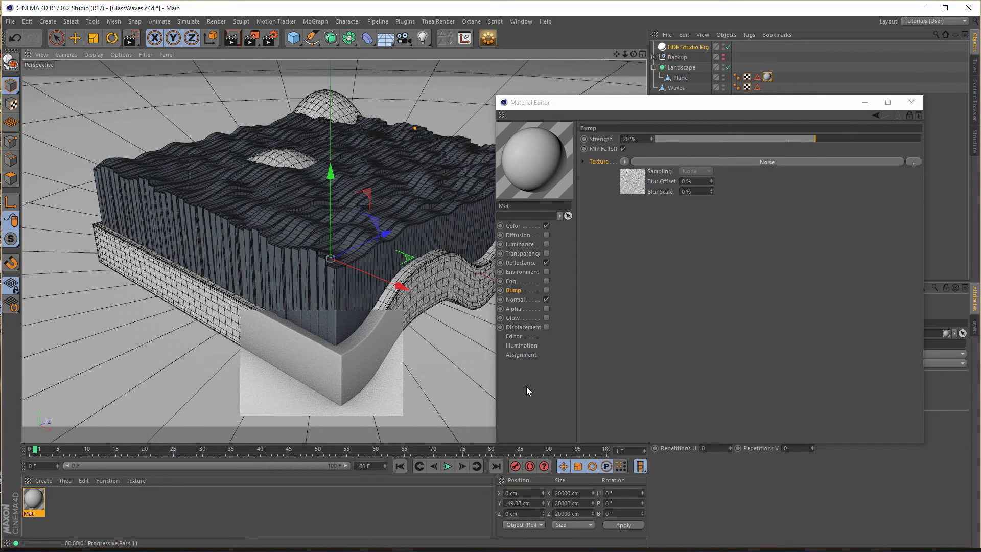
alt+right_drag(352, 392, 423, 374)
alt+middle_drag(385, 318, 349, 265)
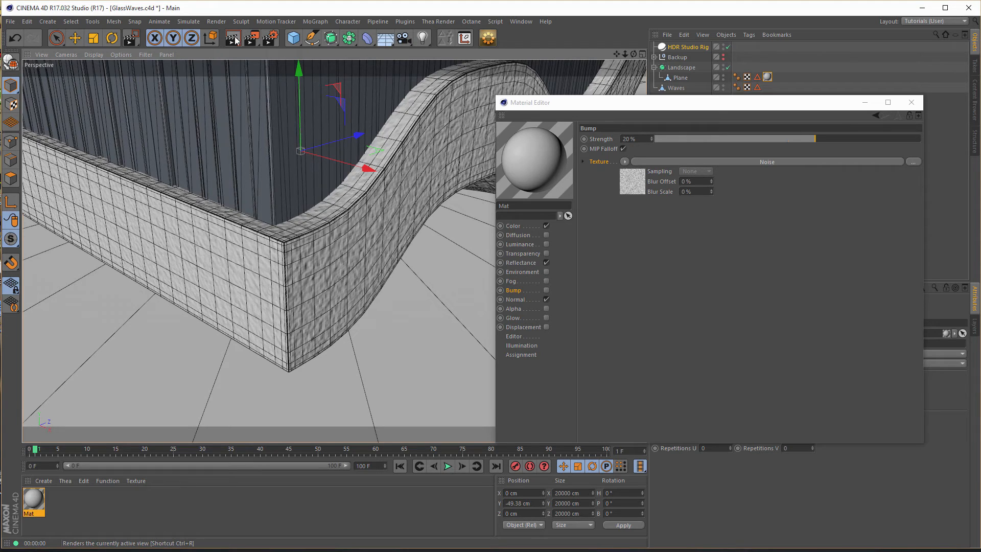
click(130, 43)
drag(173, 196, 397, 411)
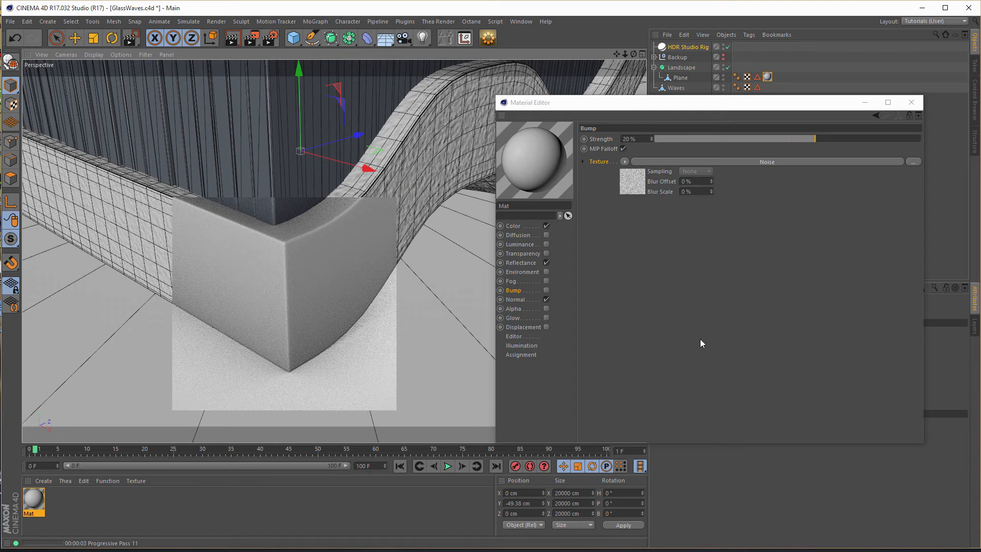
- Raise the Normal channel's strength to 467% and test-render the base's front corner
click(516, 301)
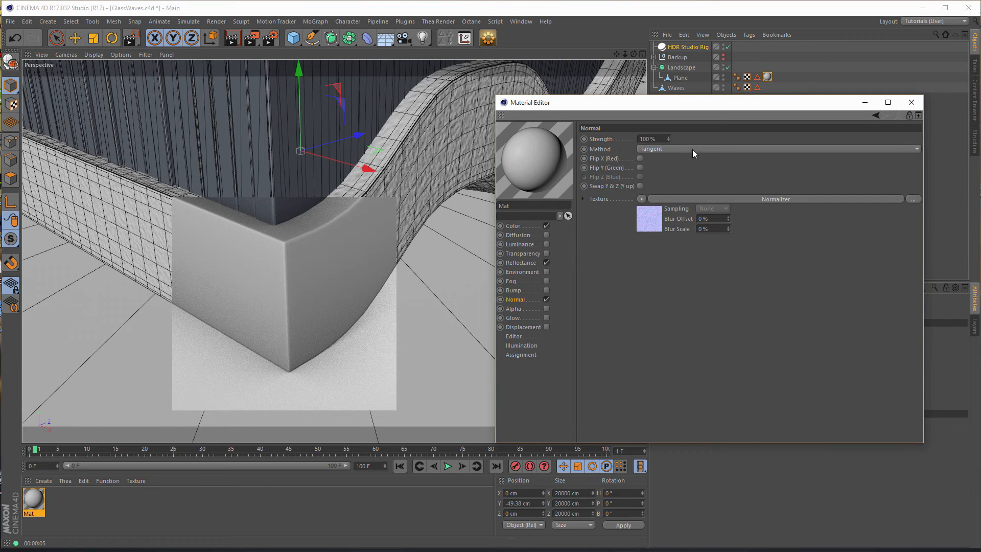
click(659, 219)
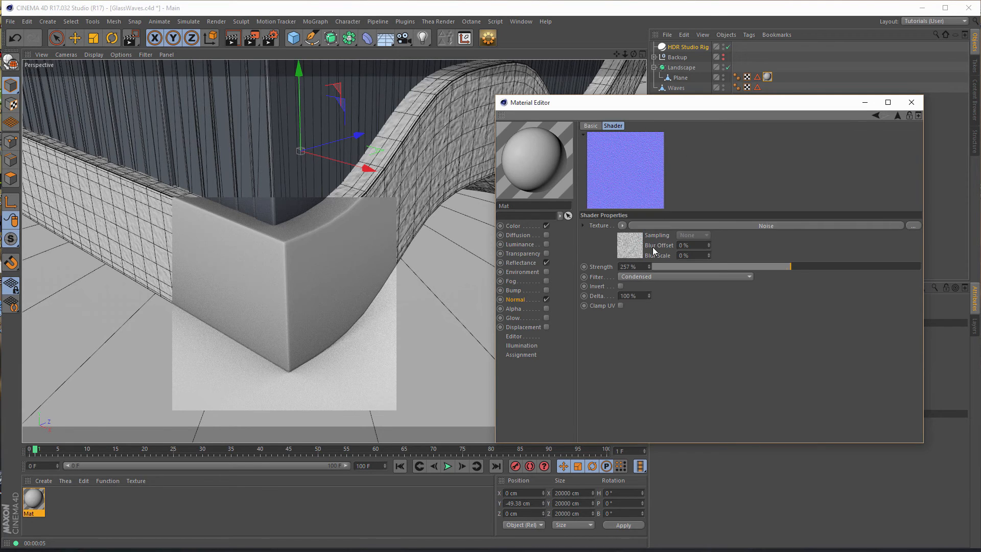
drag(752, 267, 740, 267)
click(897, 115)
drag(669, 138, 669, 76)
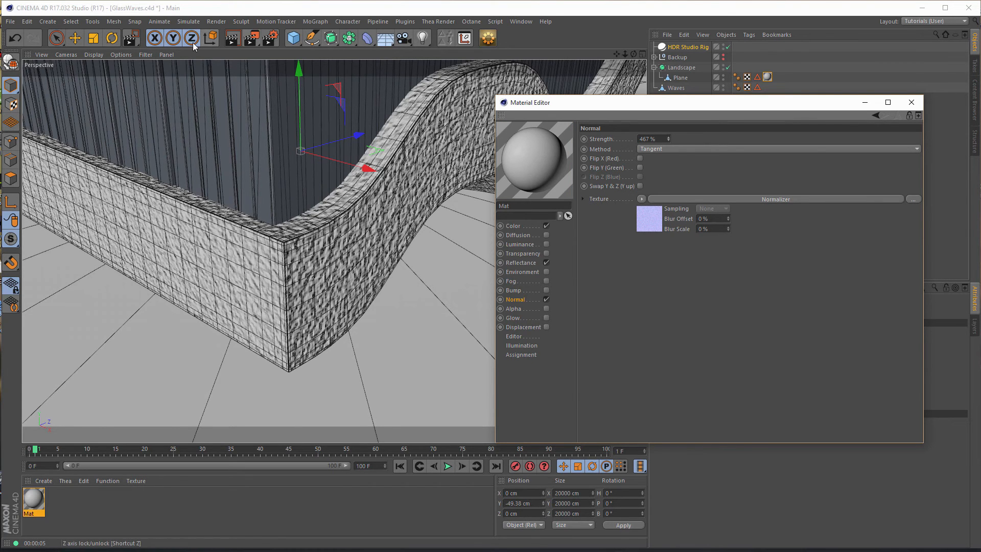
click(130, 35)
drag(176, 199, 354, 377)
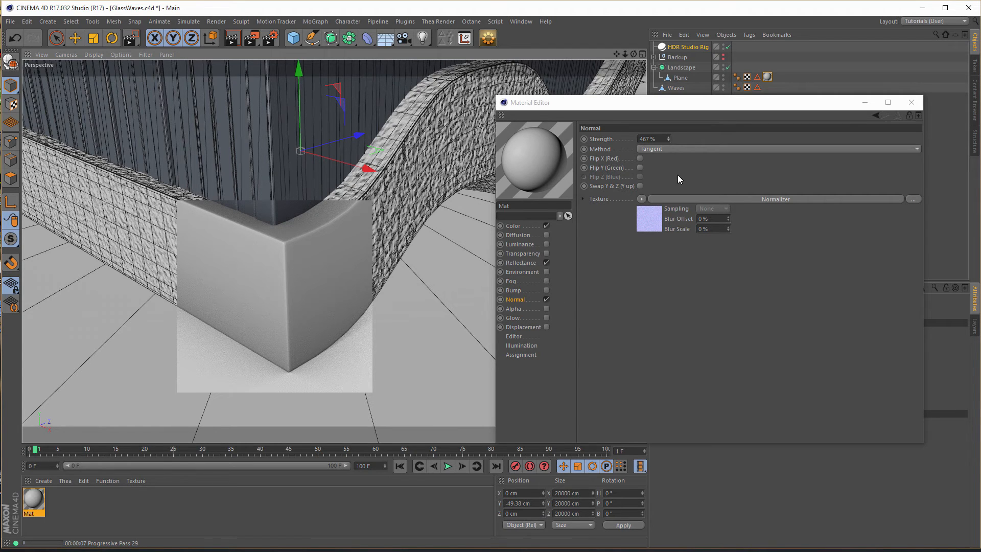
- Try the Object method for the Normal channel and render the front corner region again
click(665, 149)
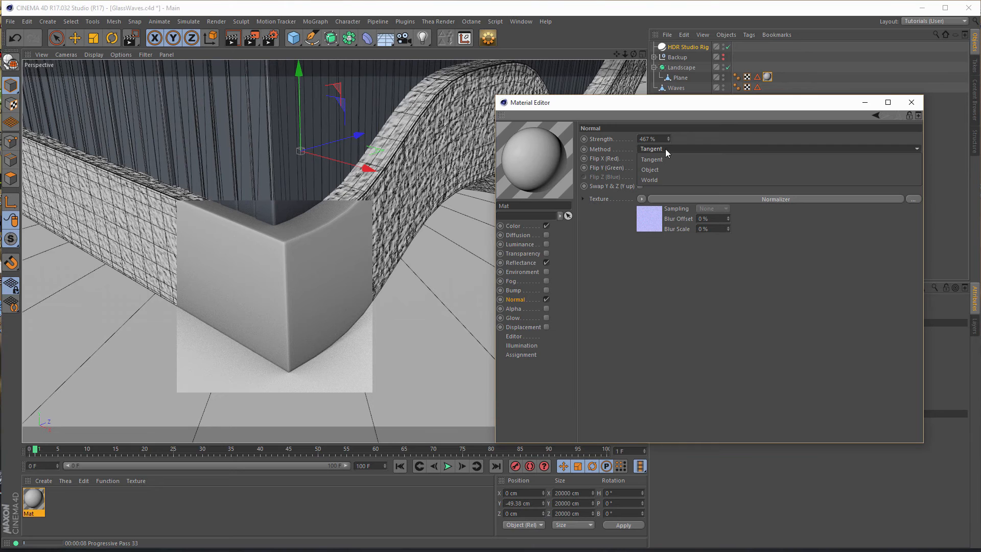
click(659, 169)
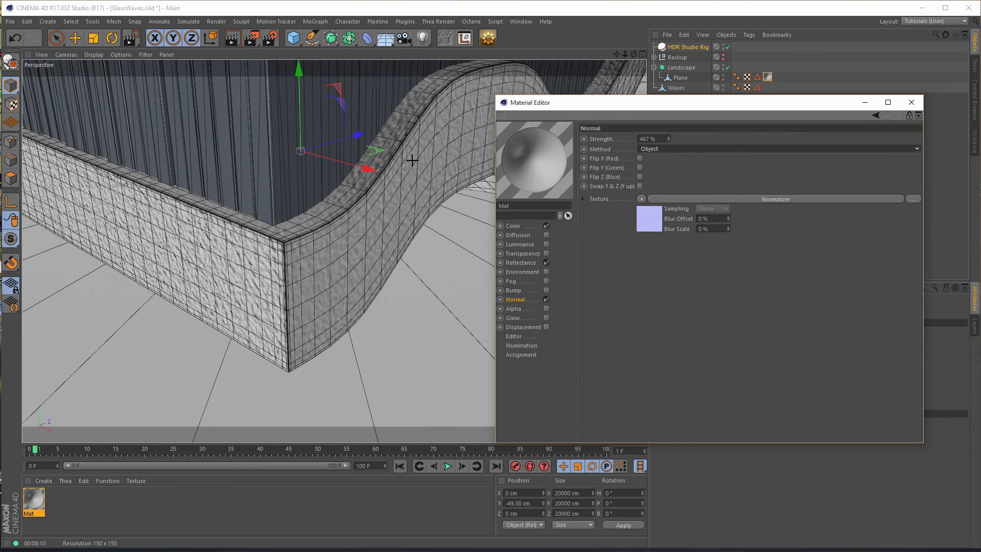
click(132, 39)
drag(207, 205, 405, 371)
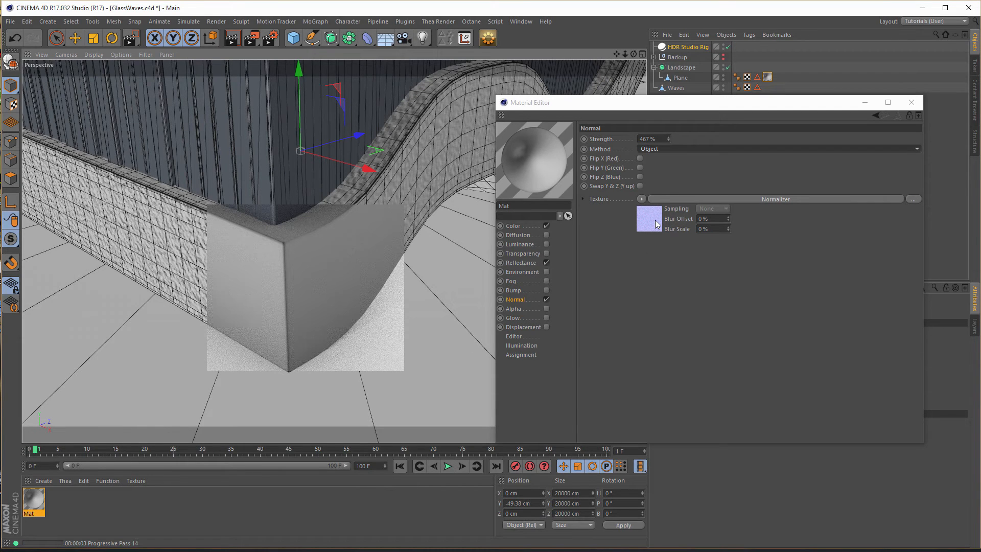
- Disable the Normal channel, enable the Bump channel instead, and test-render the corner
click(547, 300)
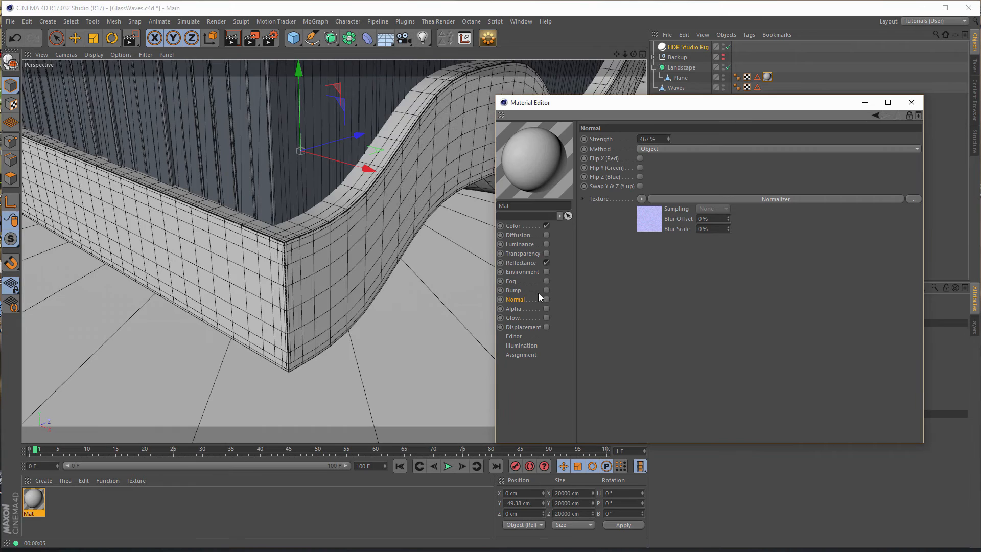
click(546, 290)
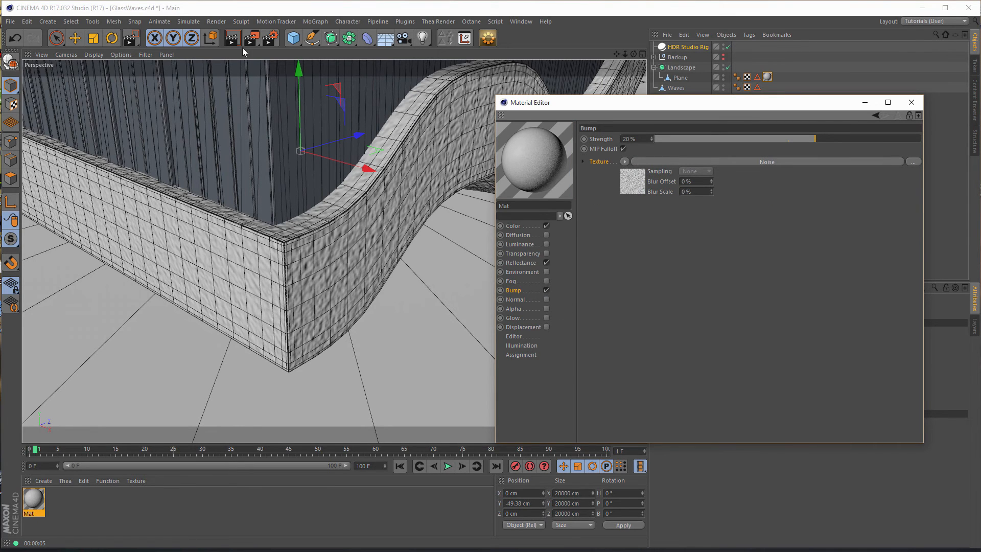
click(131, 39)
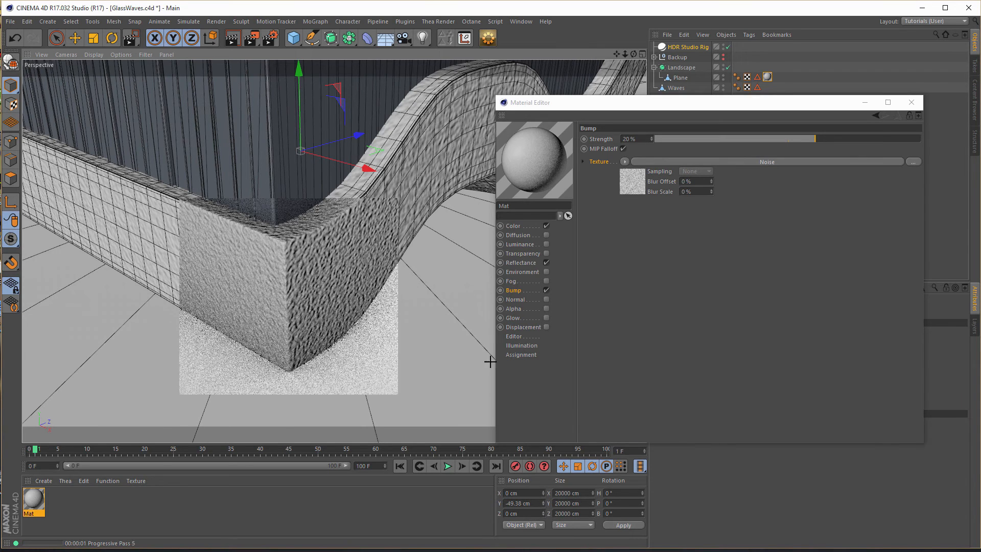
- Try a 5% Bump strength with the Noise's global scale and delta at 2%, and render the corner region
click(644, 138)
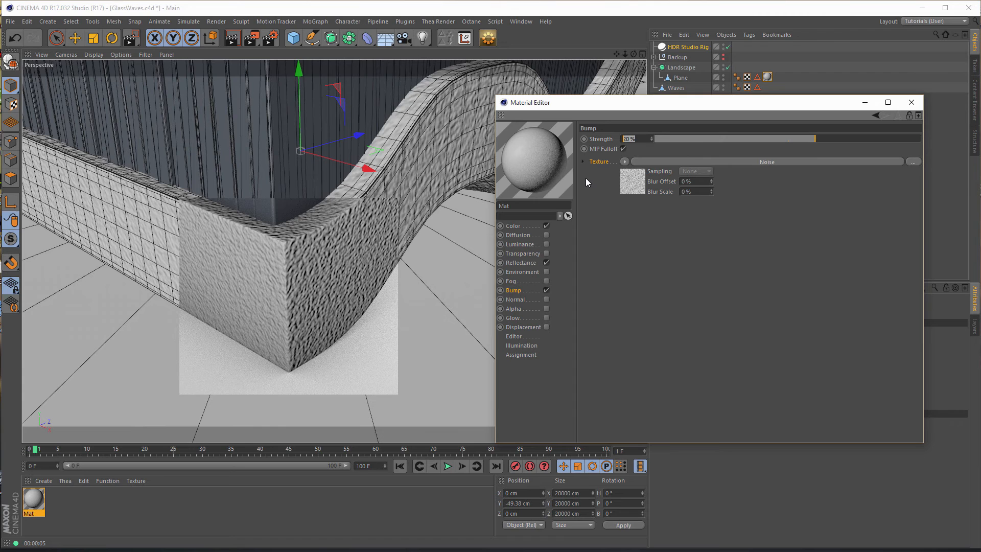
text(5)
key(Return)
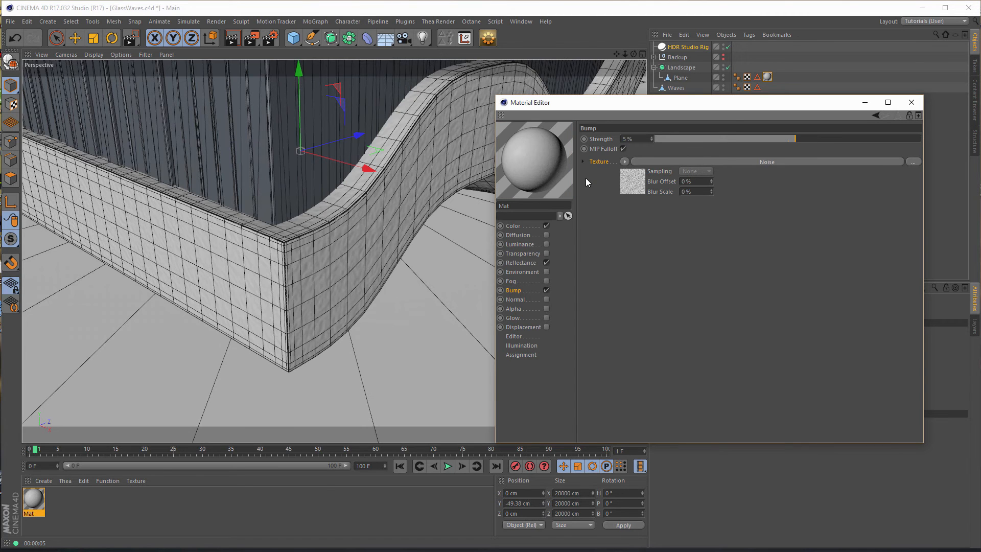
click(635, 185)
click(664, 284)
text(2)
key(Return)
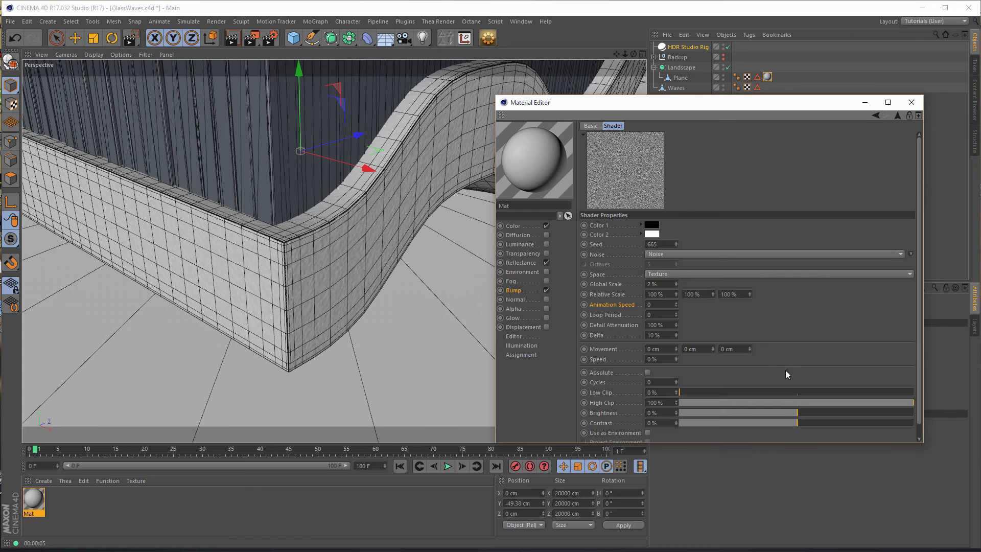
click(663, 336)
text(2)
key(Return)
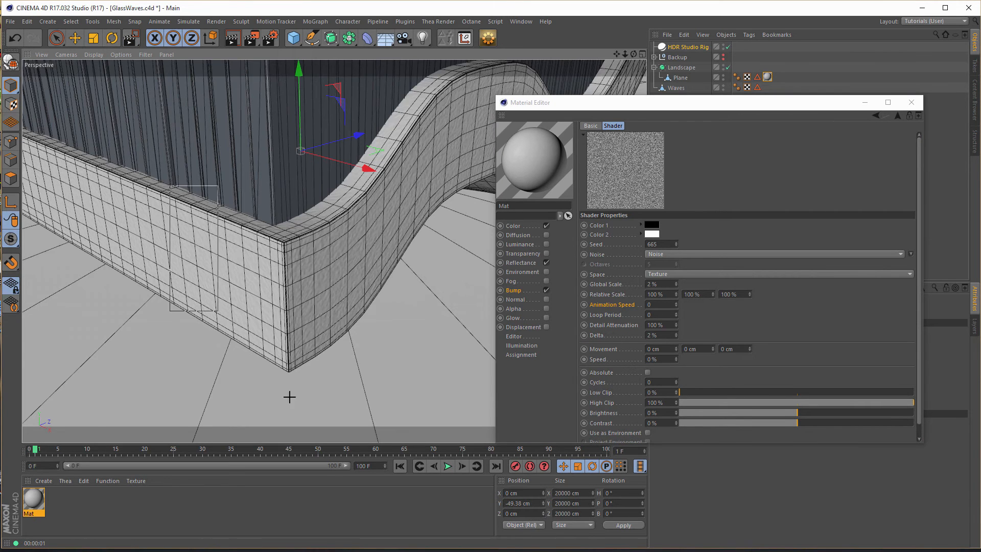
key(alt+r)
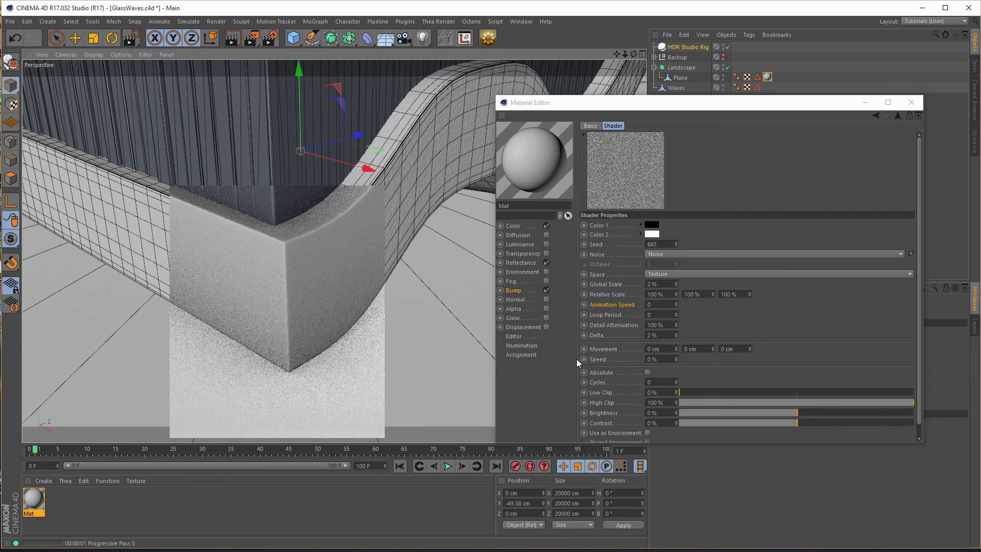
- Set the Bump Noise's global scale and delta to 5%
drag(674, 284, 621, 307)
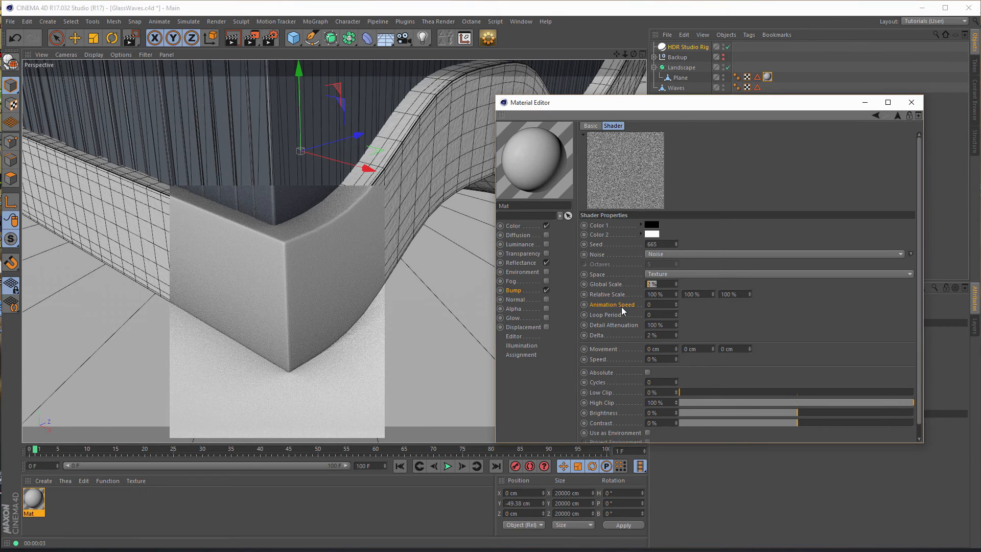
text(5)
key(Tab)
key(Tab)
key(Tab)
key(Tab)
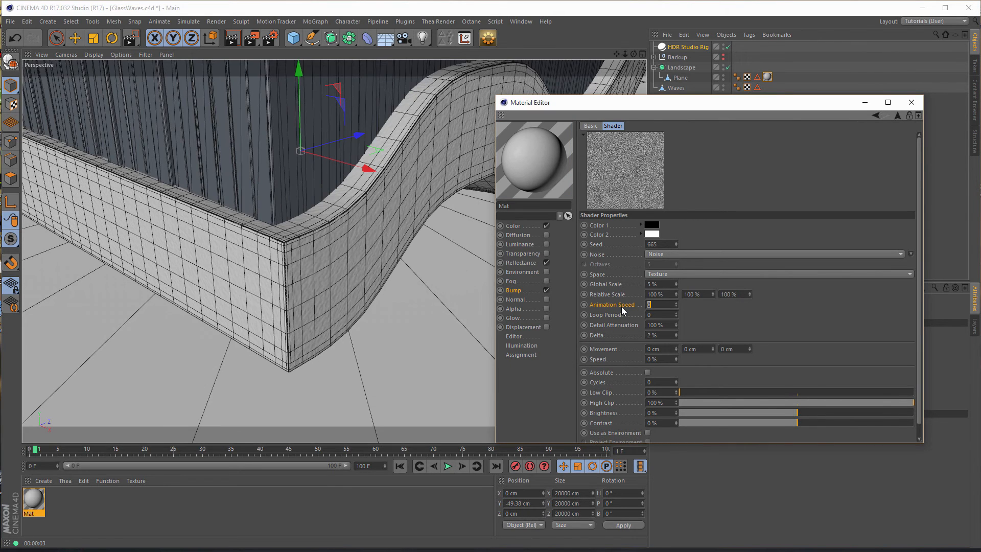
click(660, 335)
text(5)
key(Return)
- Set the Bump strength to 10% and render a test region of the base's corner
click(898, 115)
click(630, 139)
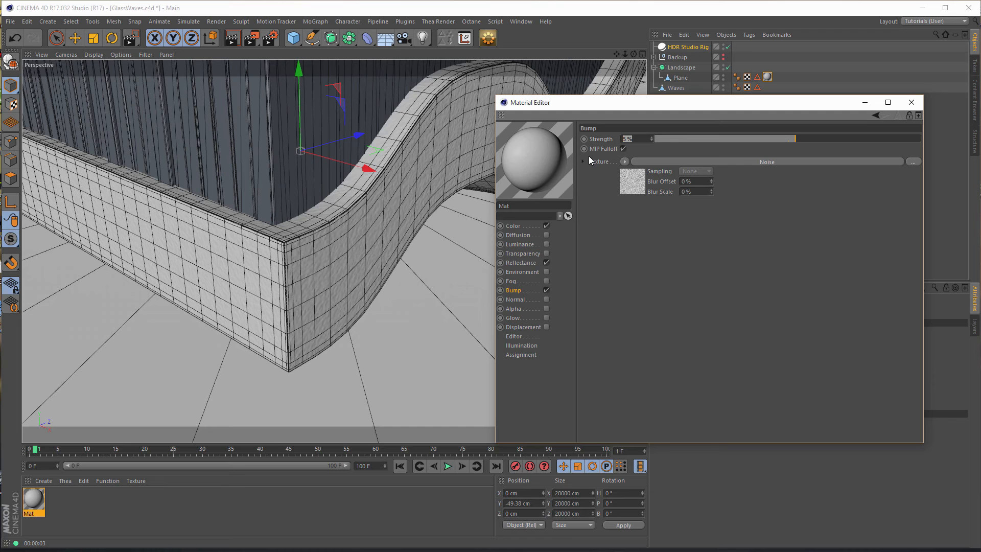
text(10)
key(Return)
key(alt+r)
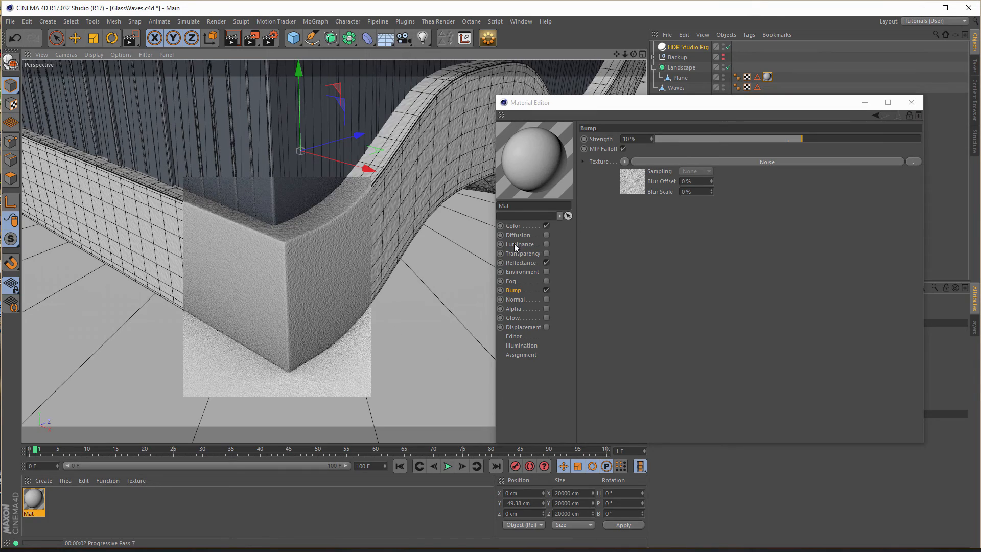
- Close the material's settings and create a second material
click(916, 105)
alt+right_drag(433, 204, 302, 232)
alt+middle_drag(433, 204, 327, 263)
alt+drag(332, 269, 353, 232)
alt+middle_drag(353, 236, 374, 286)
alt+drag(374, 287, 476, 231)
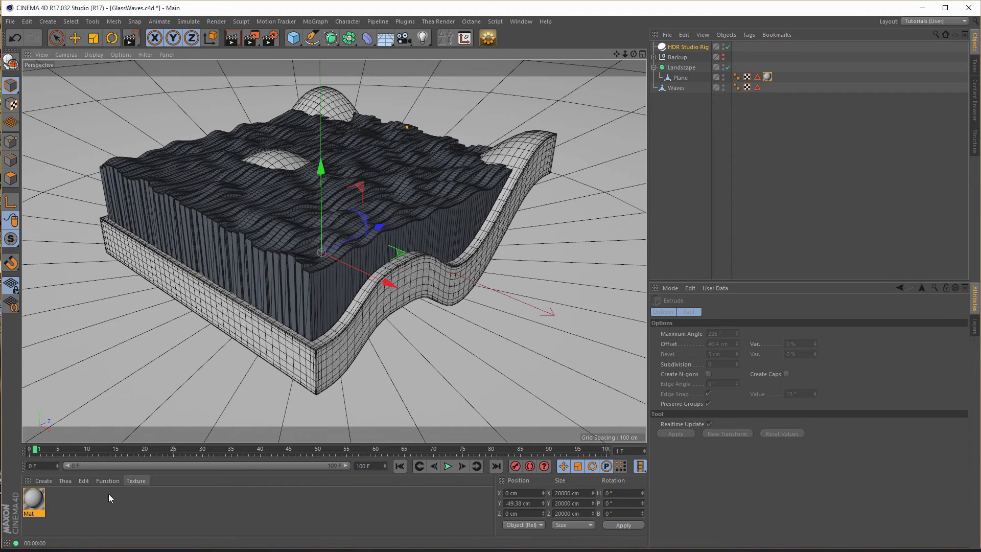
double_click(96, 506)
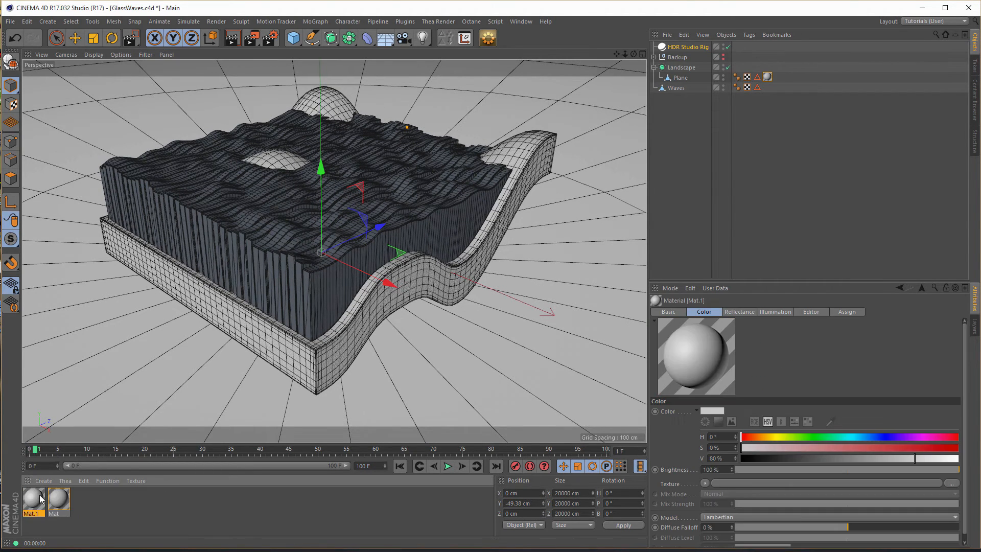
- Rename the base's material to landscape
double_click(56, 501)
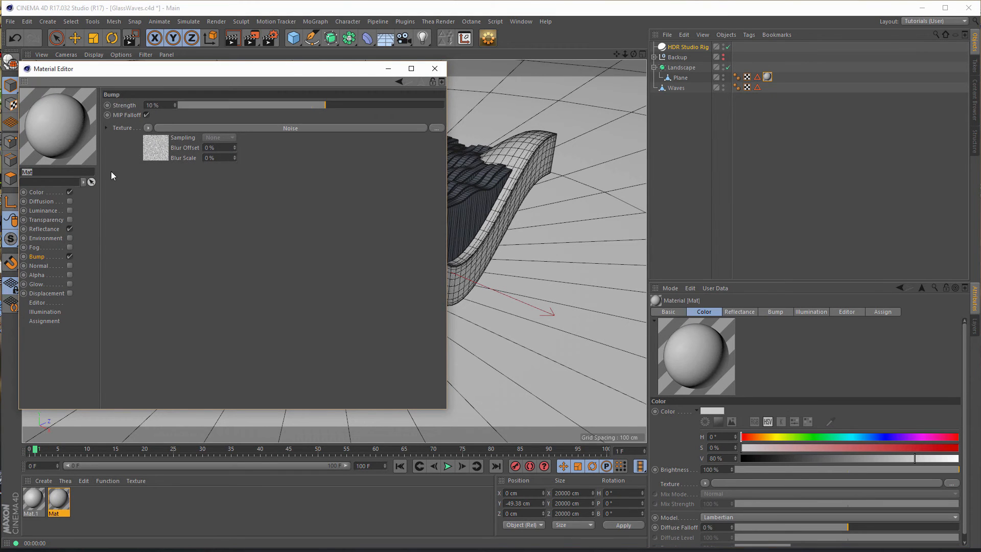
text(lac)
text(dscape)
key(Return)
- Rename the new material to Glass and disable its Color channel
click(33, 498)
double_click(52, 172)
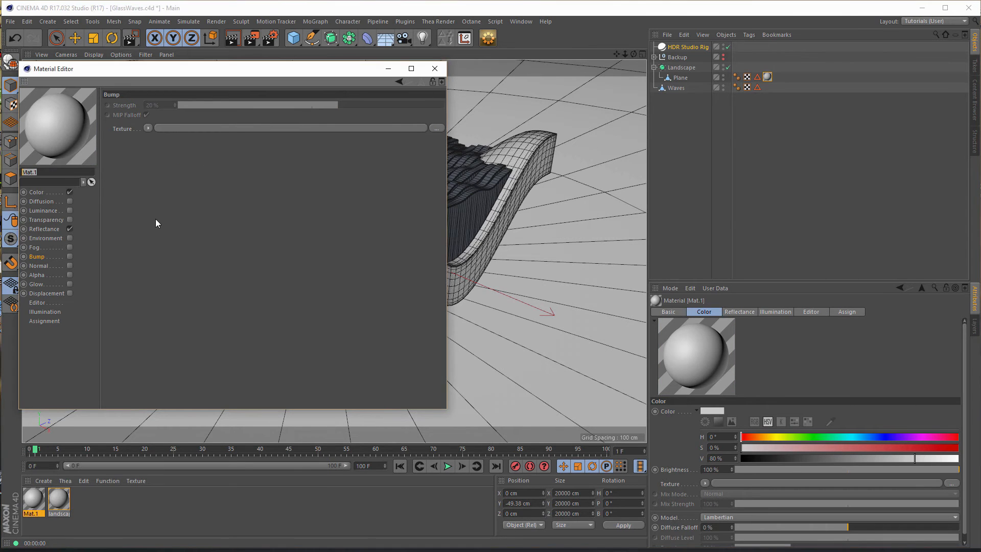
text(Glass)
key(Return)
click(70, 192)
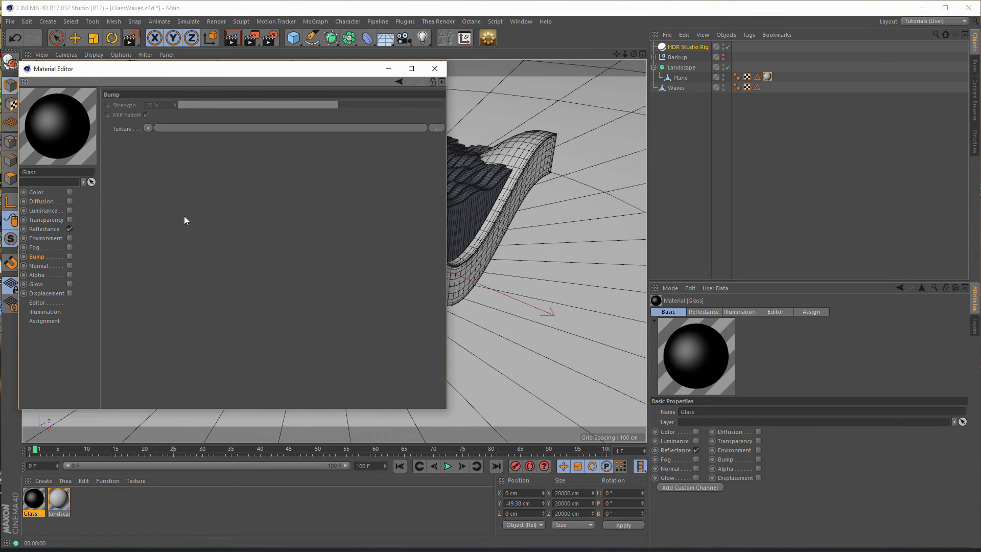
- Enable the Glass material's Transparency channel with 98% brightness and the Glass refraction of 1.517
drag(244, 77, 520, 116)
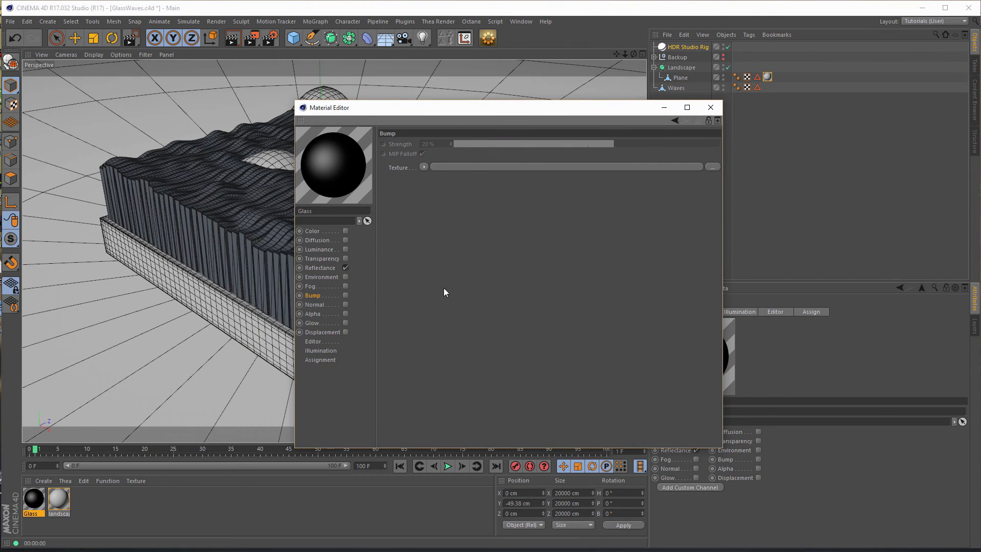
click(346, 258)
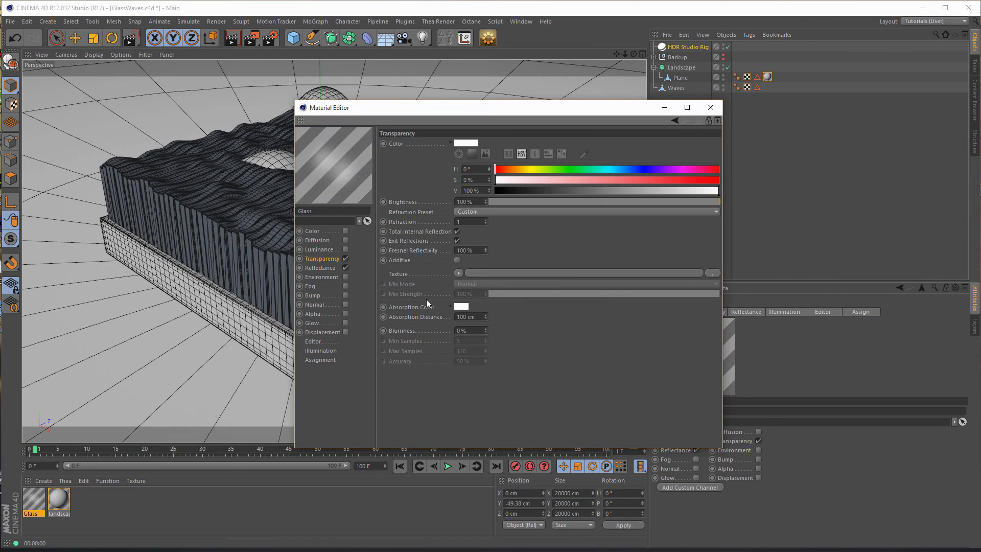
drag(719, 202, 715, 202)
text(.517)
key(Return)
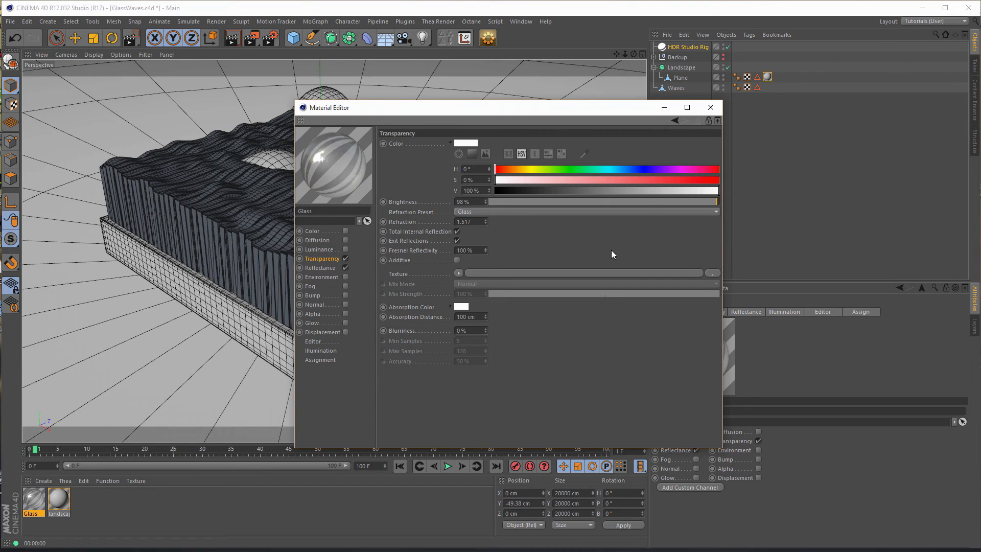
- Disable Exit Reflections for the Glass material and set its absorption color to a green with a 125° hue
click(455, 241)
click(461, 307)
drag(434, 266, 613, 186)
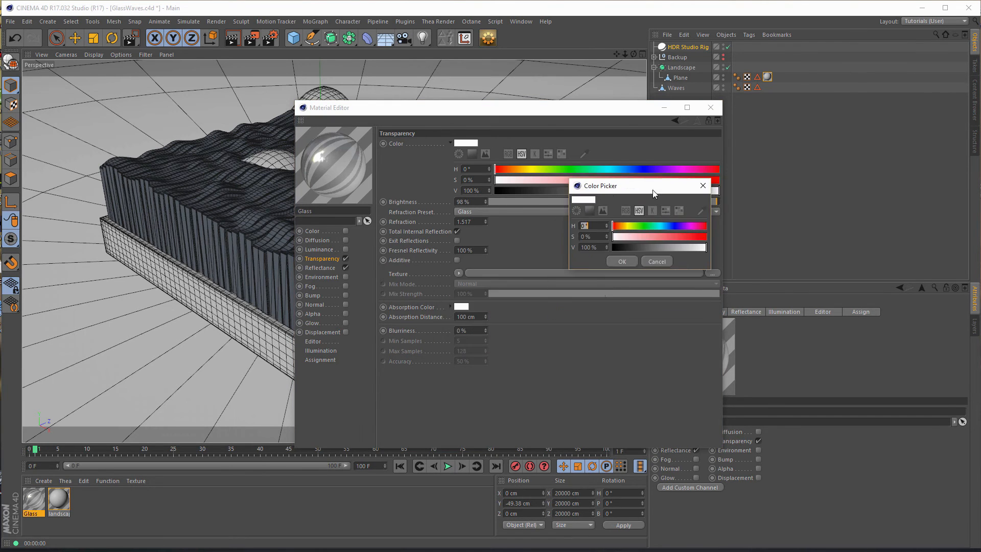
click(646, 225)
click(675, 236)
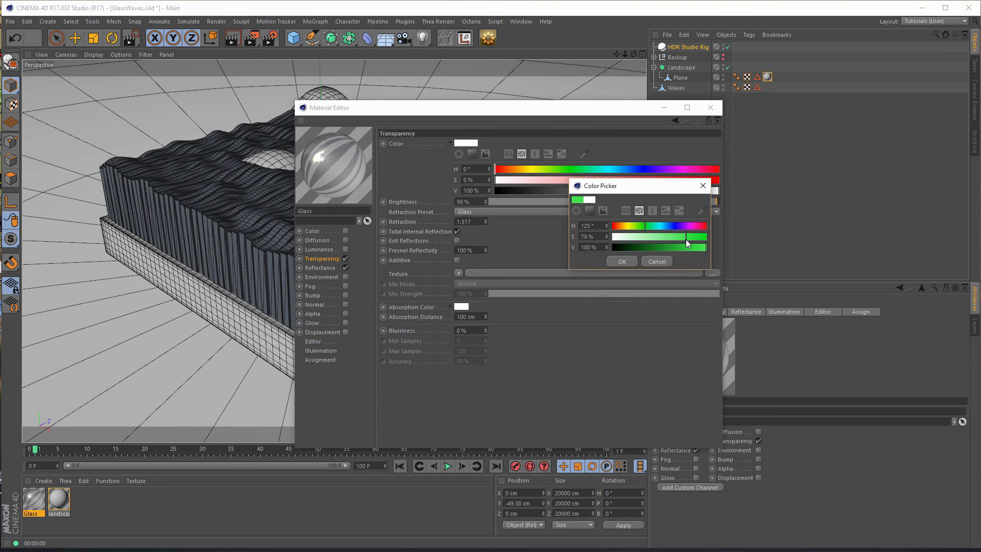
click(622, 262)
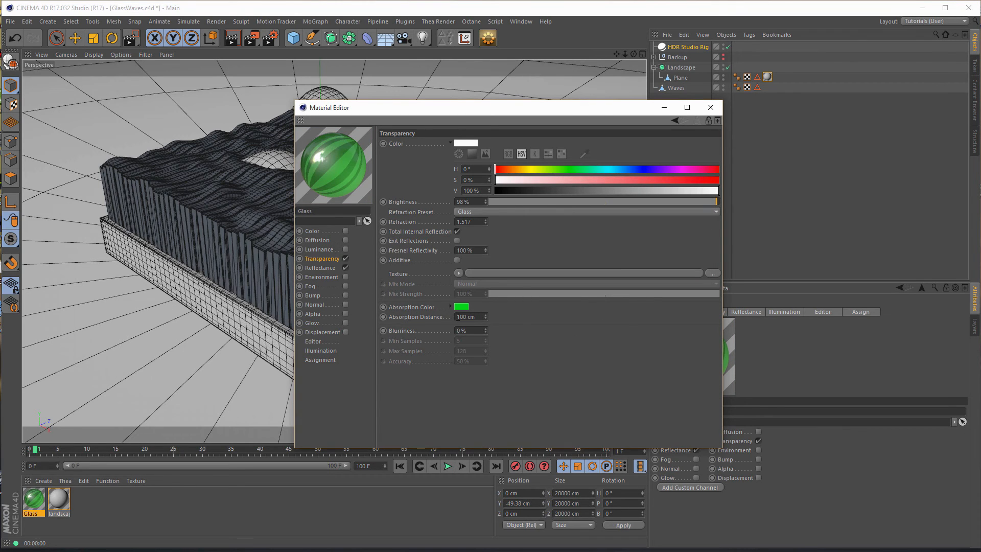
- Replace the Glass material's Default Specular reflectance layer with a new GGX layer
click(321, 268)
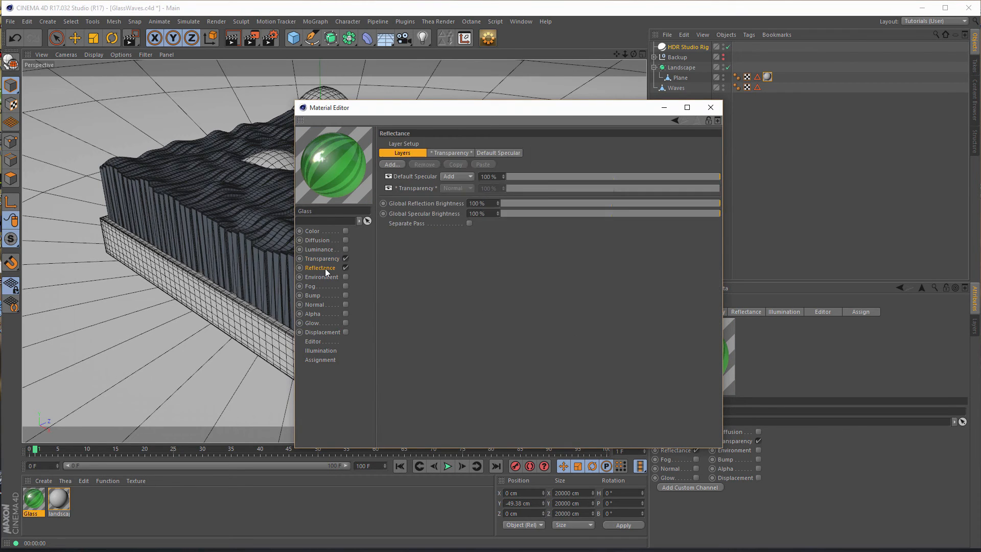
click(415, 178)
key(Delete)
click(392, 164)
click(411, 191)
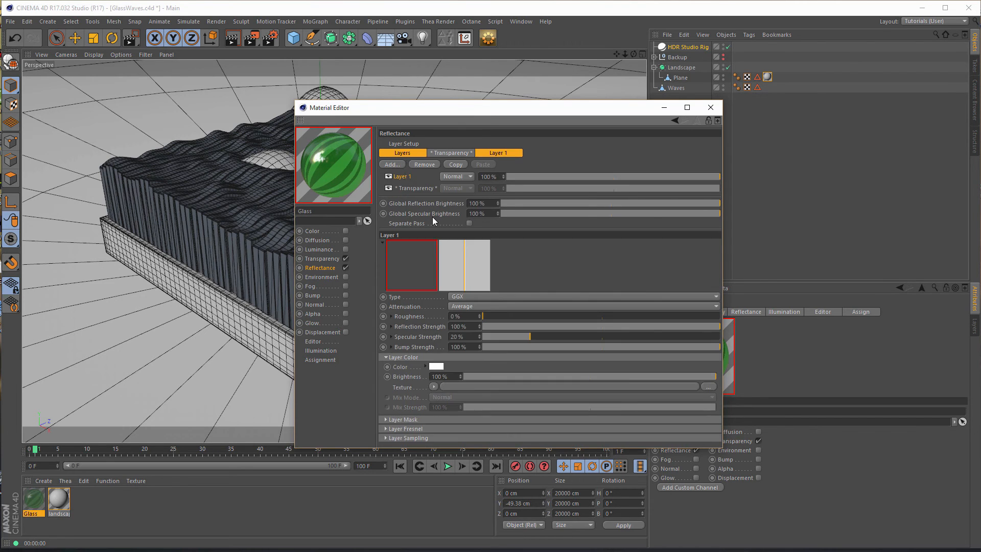
- Give the GGX layer a Dielectric Fresnel with the Glass preset, and set its specular and bump strengths to 0%
click(468, 429)
click(465, 438)
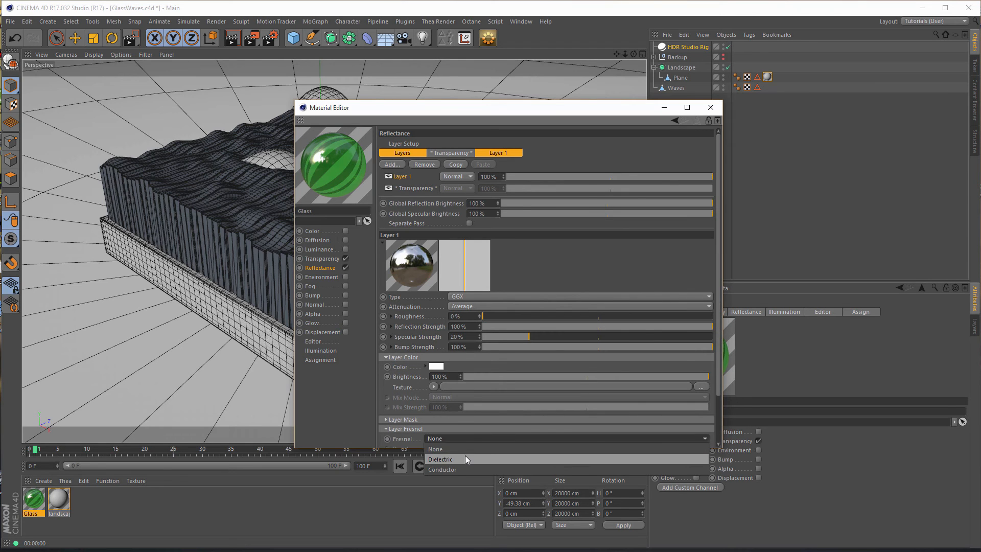
click(465, 459)
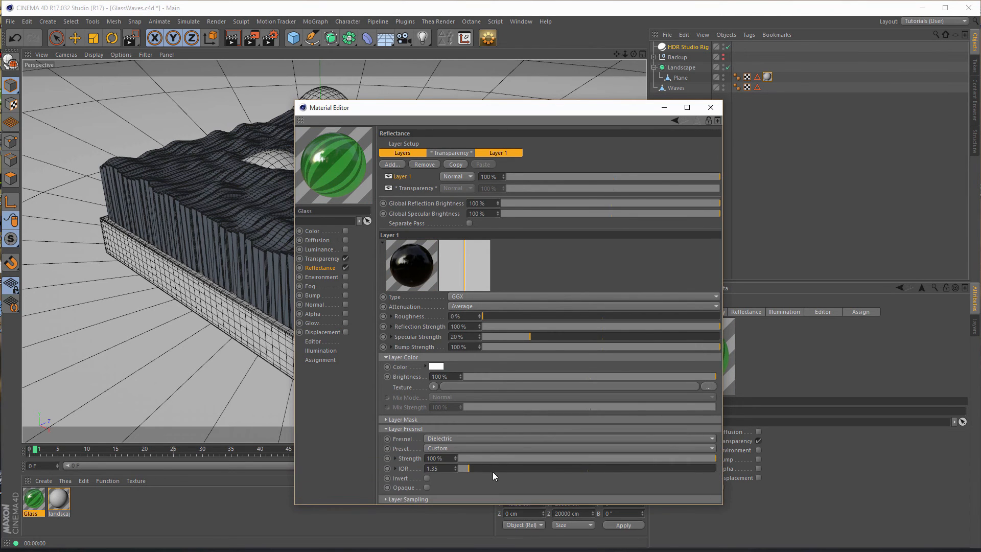
click(510, 446)
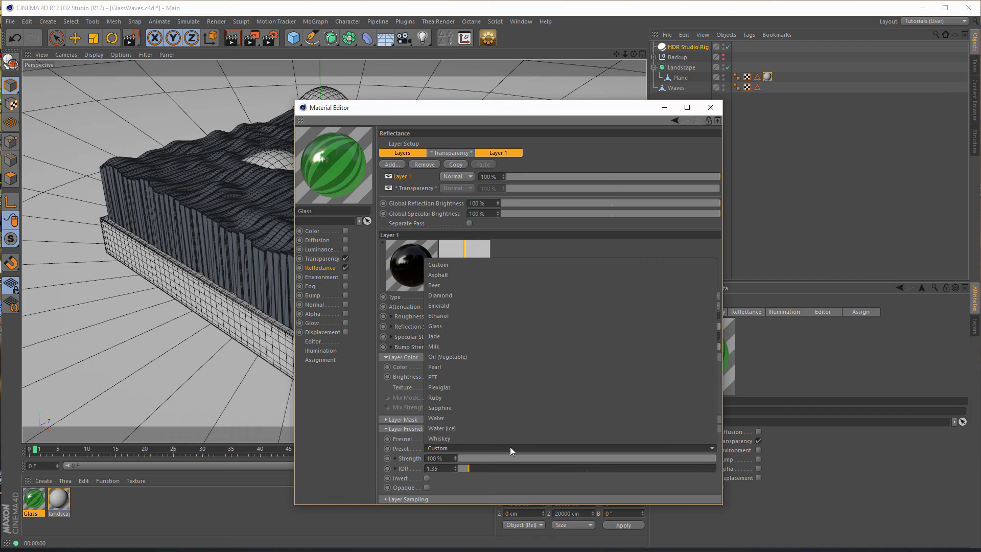
click(456, 326)
drag(489, 337, 477, 347)
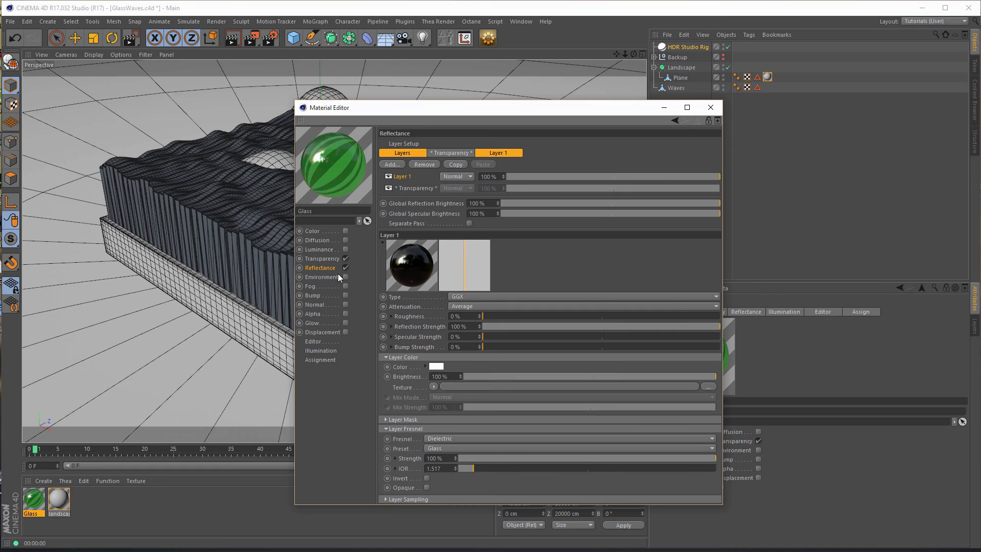
click(711, 107)
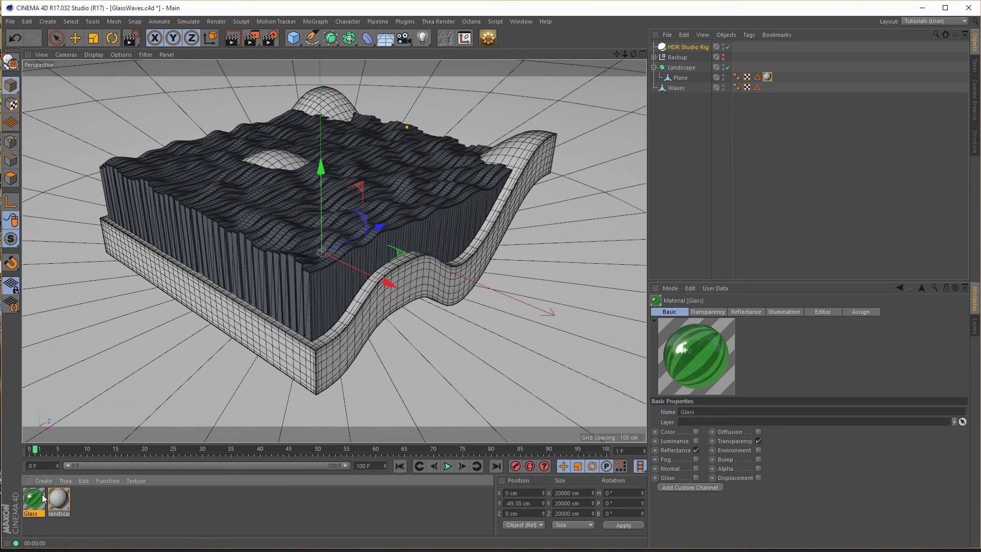
- Apply the Glass material to the Waves strips and make Low the active render setting
drag(33, 499, 204, 215)
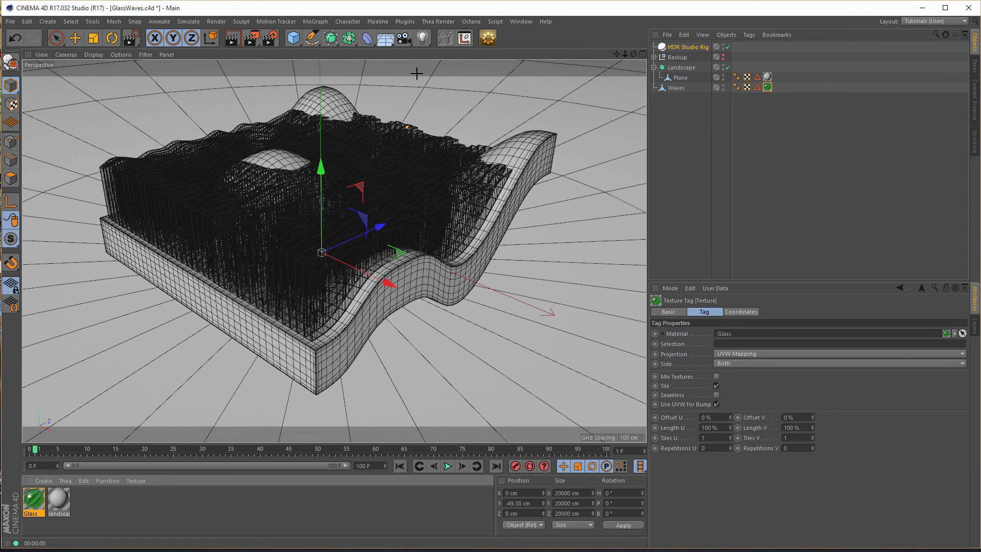
click(271, 38)
drag(306, 13, 783, 120)
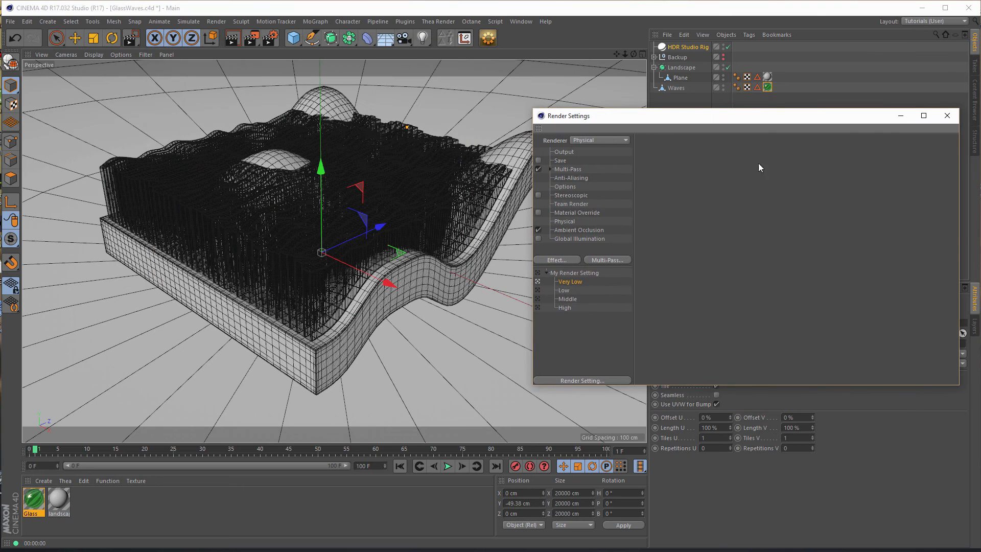
click(538, 290)
- Check the Low setting's Global Illumination samples and Physical sampler, and render a preview in the viewport
click(566, 239)
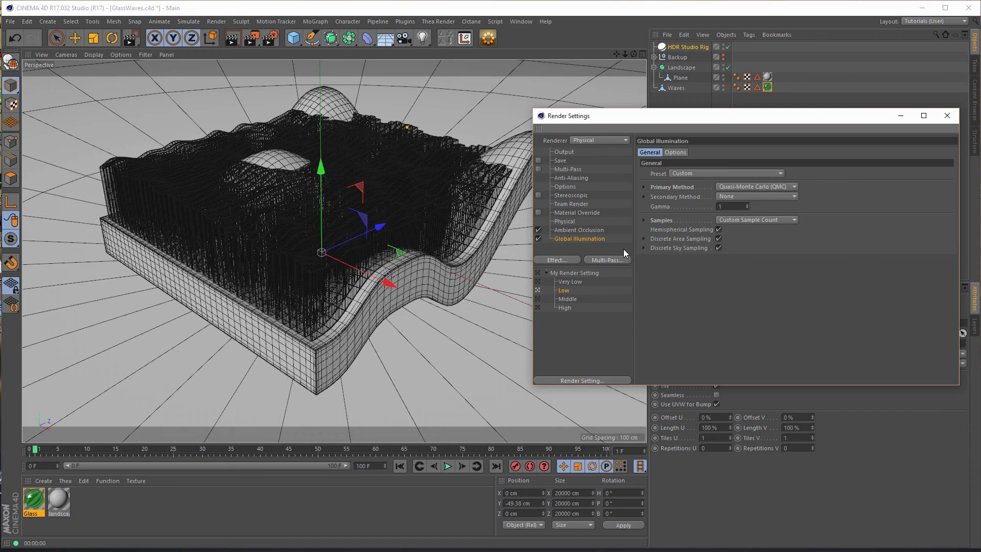
click(643, 220)
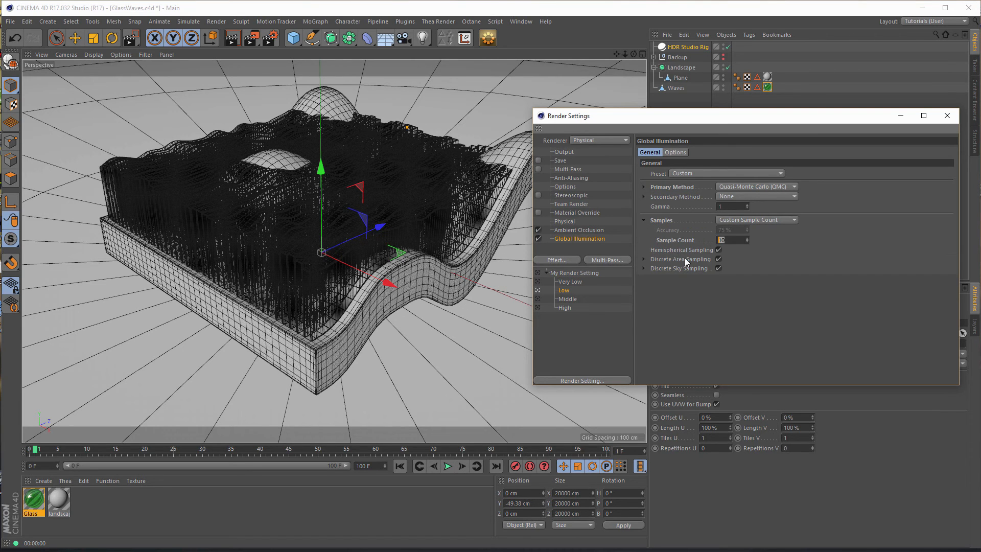
click(565, 222)
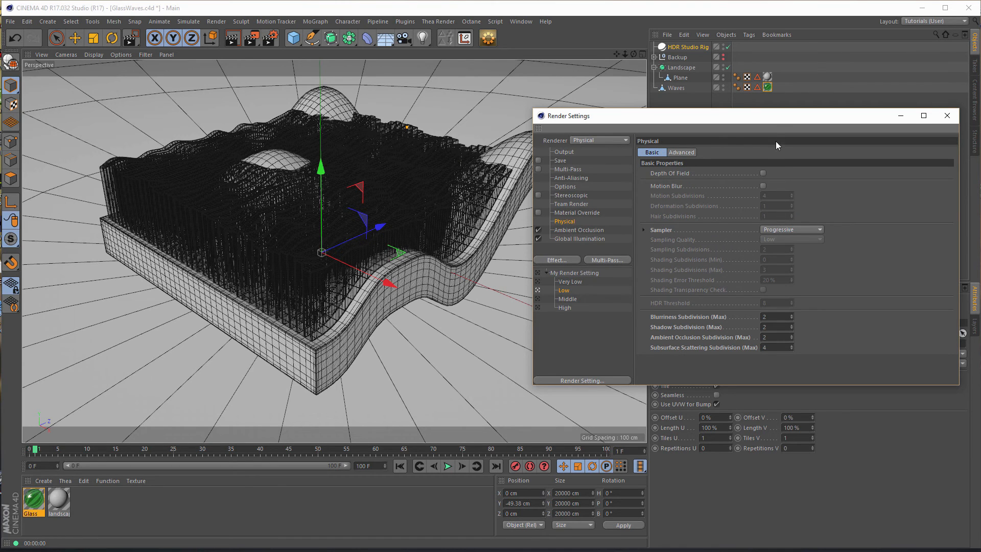
drag(777, 116, 783, 103)
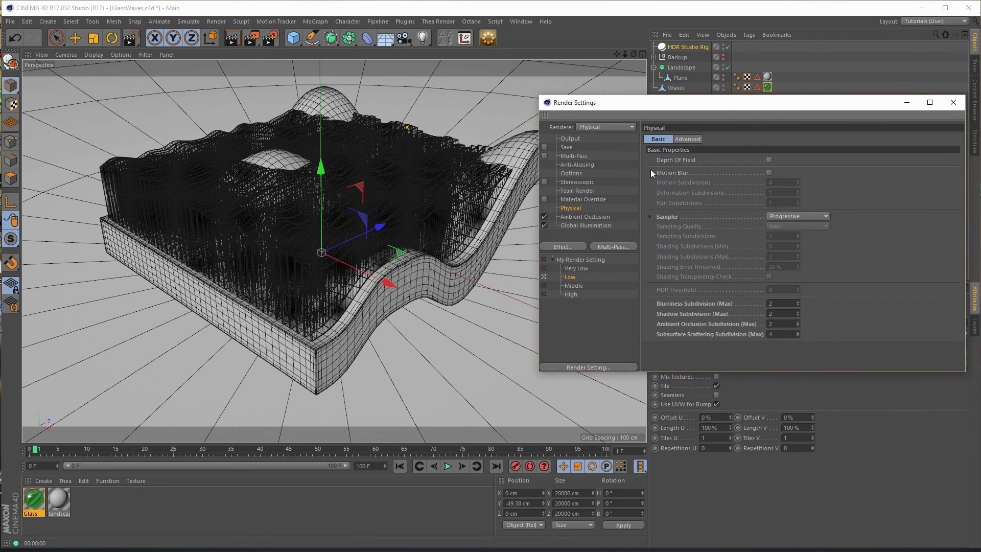
click(563, 37)
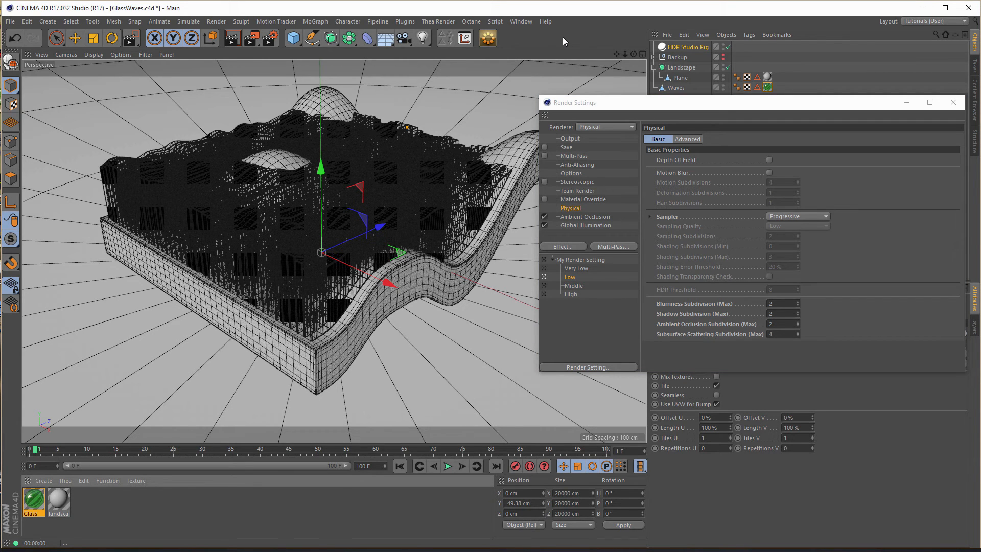
key(ctrl+r)
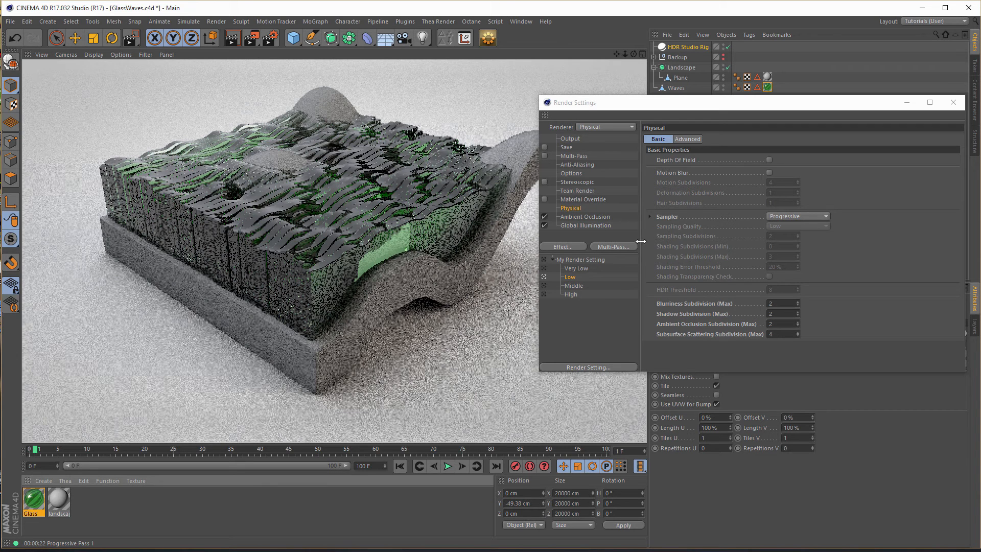
- Make Middle the active render setting and set its Global Illumination sample count to 16
click(543, 285)
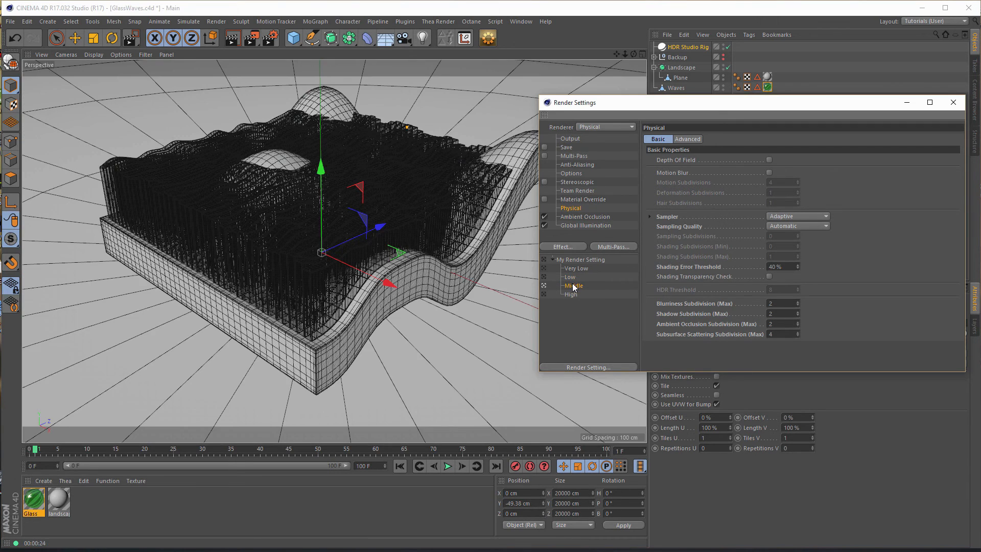
click(583, 226)
double_click(742, 227)
text(16)
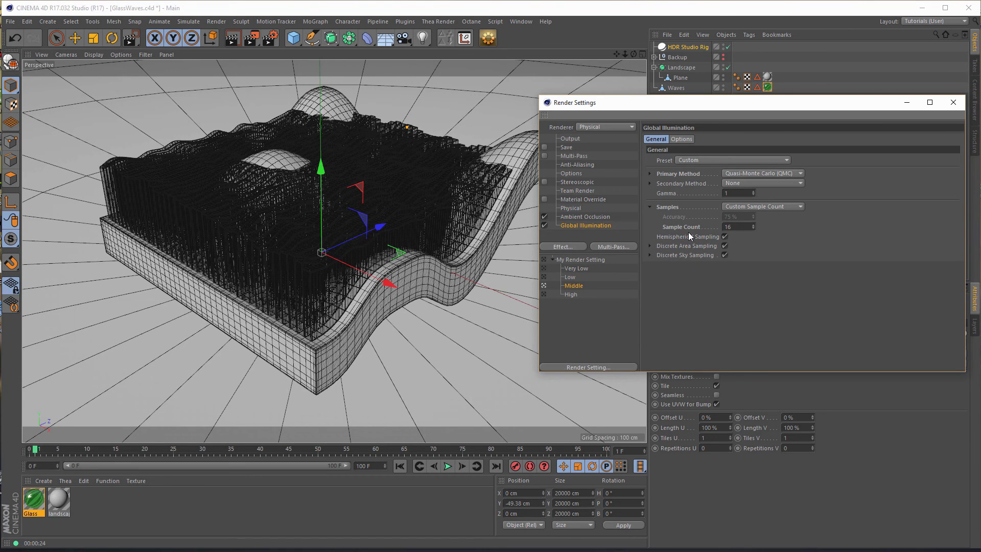
- Check the Middle setting's Physical and Output options, and render the current frame to a smaller, repositioned Picture Viewer
click(574, 206)
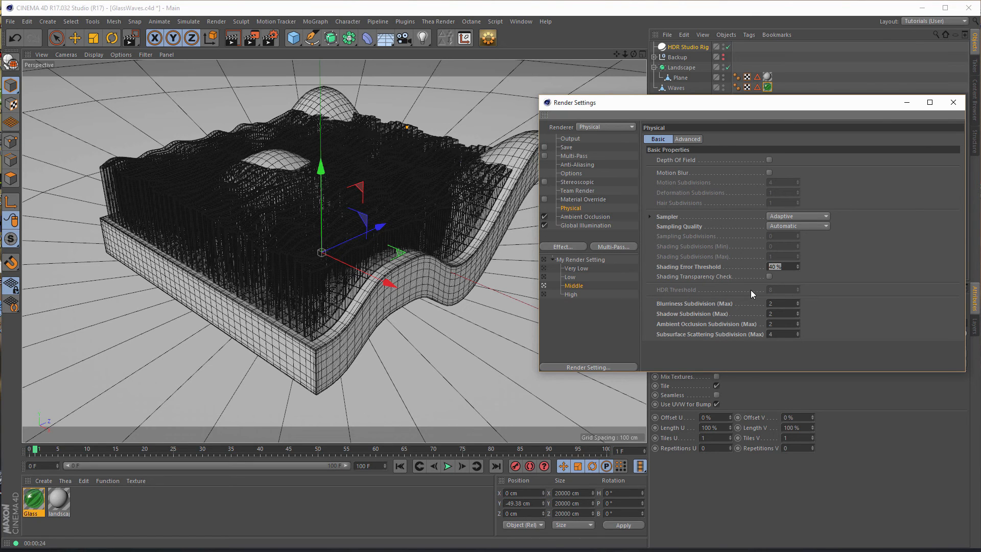
click(598, 139)
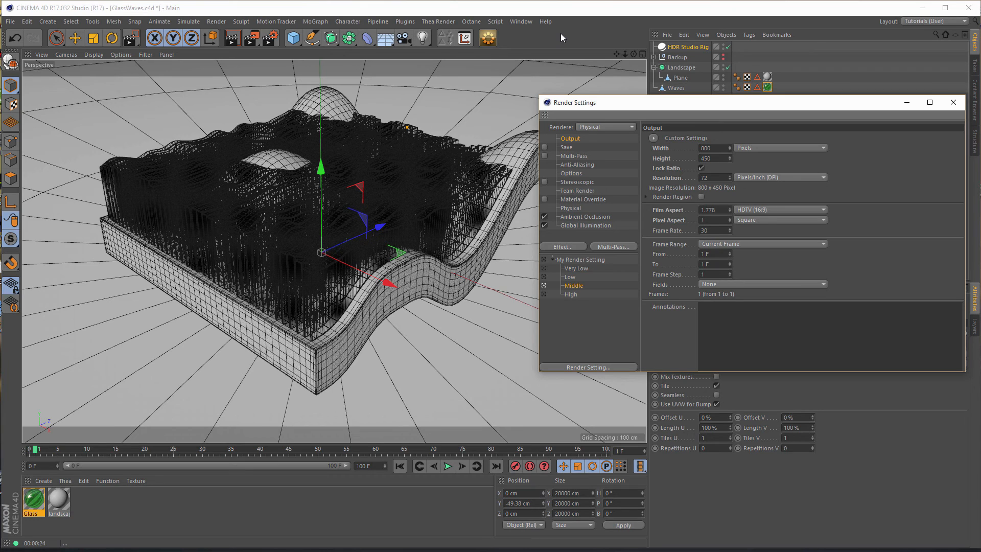
key(shift+r)
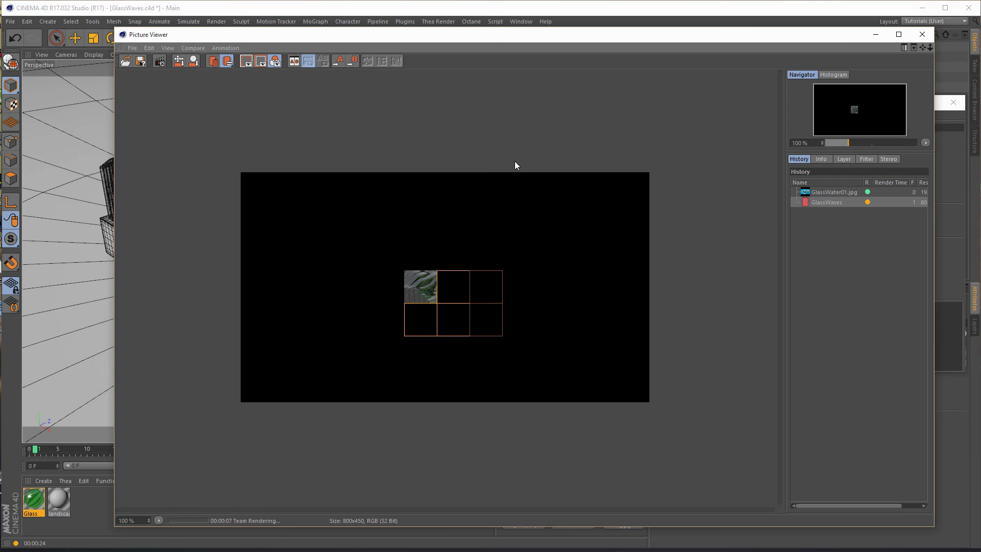
drag(115, 31, 303, 201)
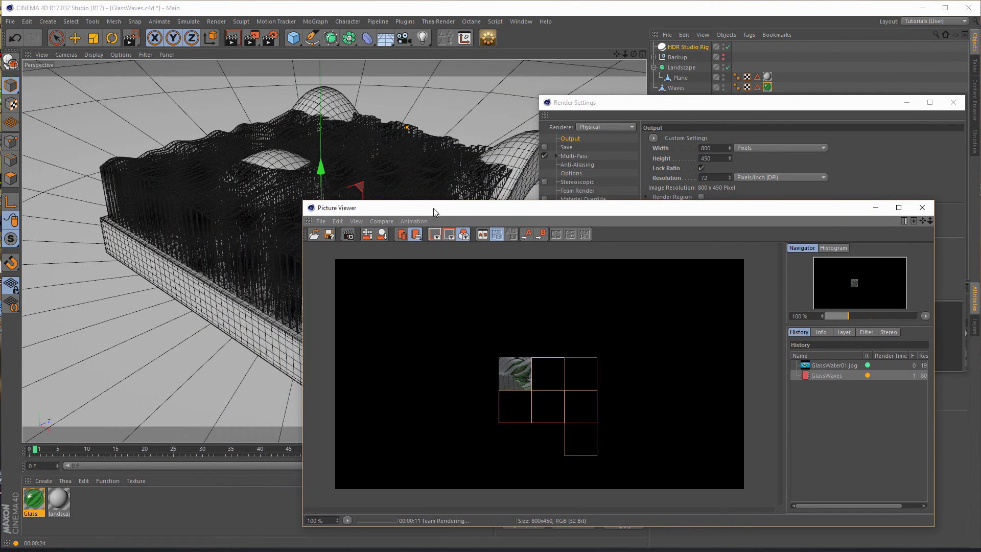
drag(434, 208, 367, 79)
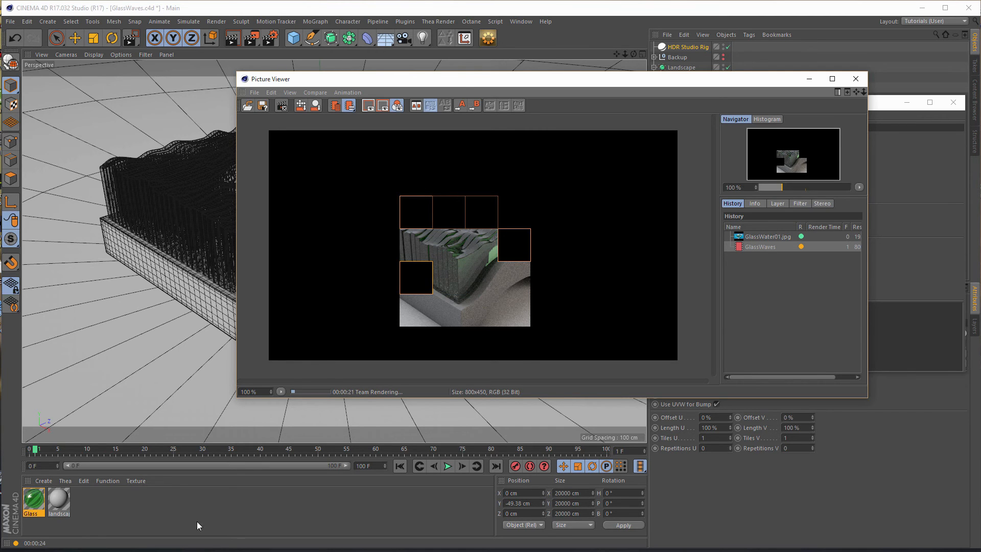
- Brighten the landscape material by setting its color value to 100% and enabling Luminance at 50% brightness
click(63, 506)
double_click(60, 502)
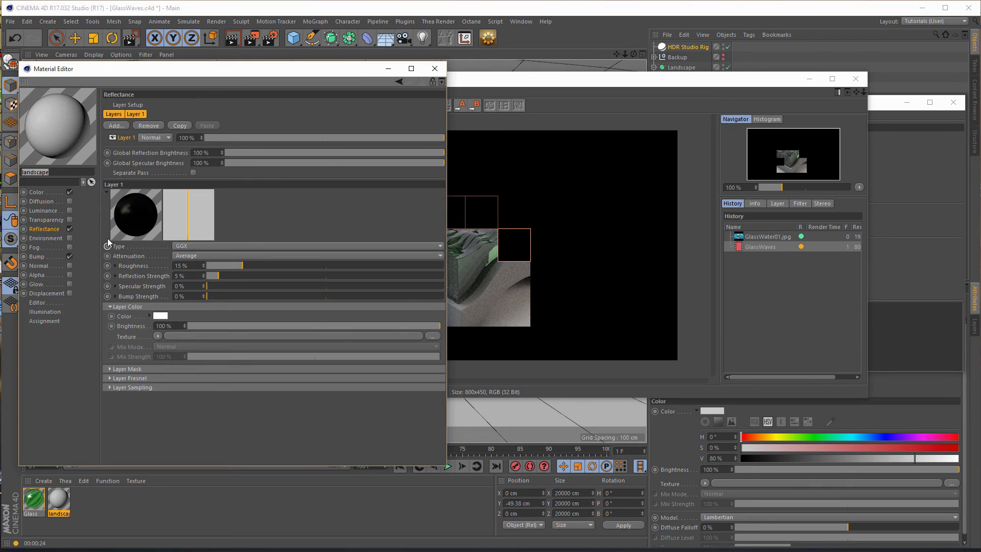
click(44, 195)
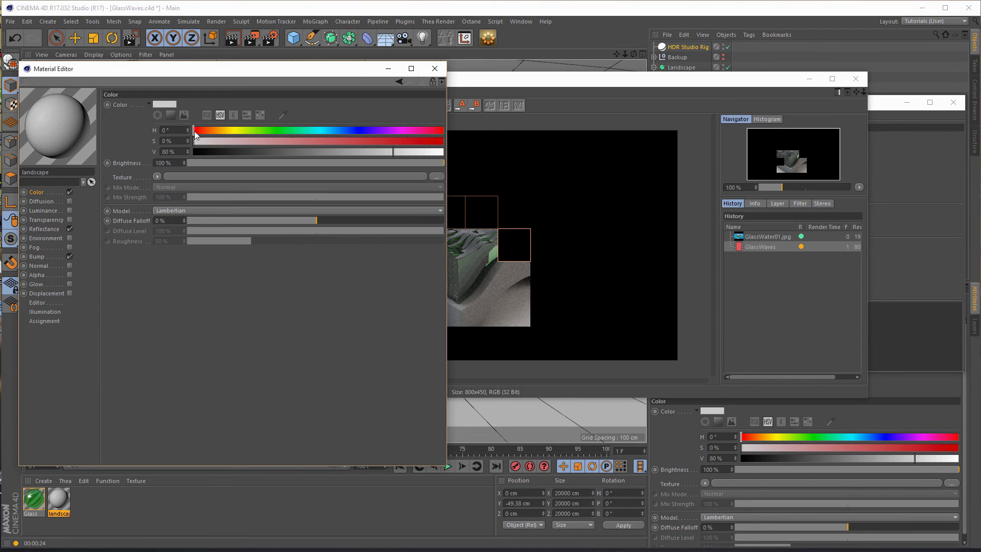
click(442, 152)
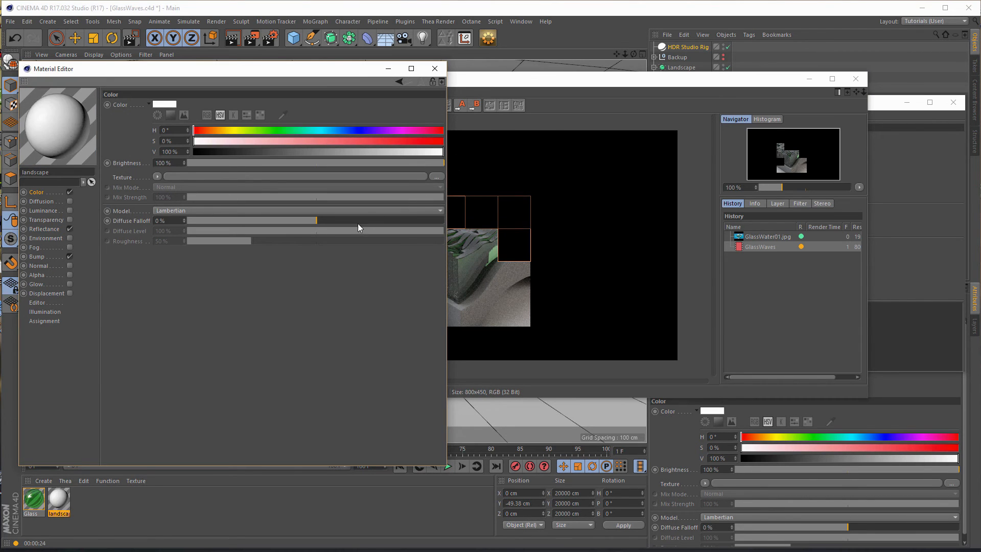
click(70, 211)
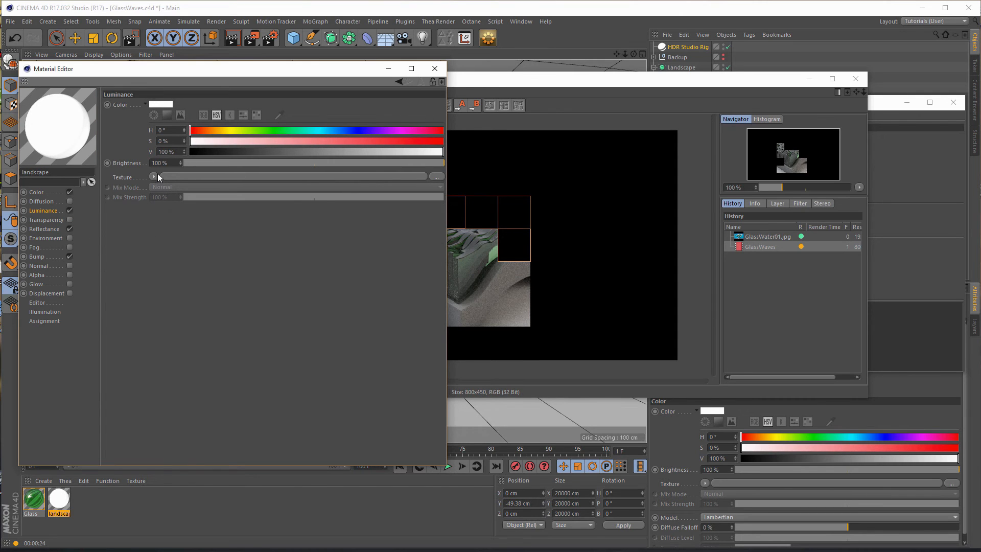
drag(359, 162, 315, 164)
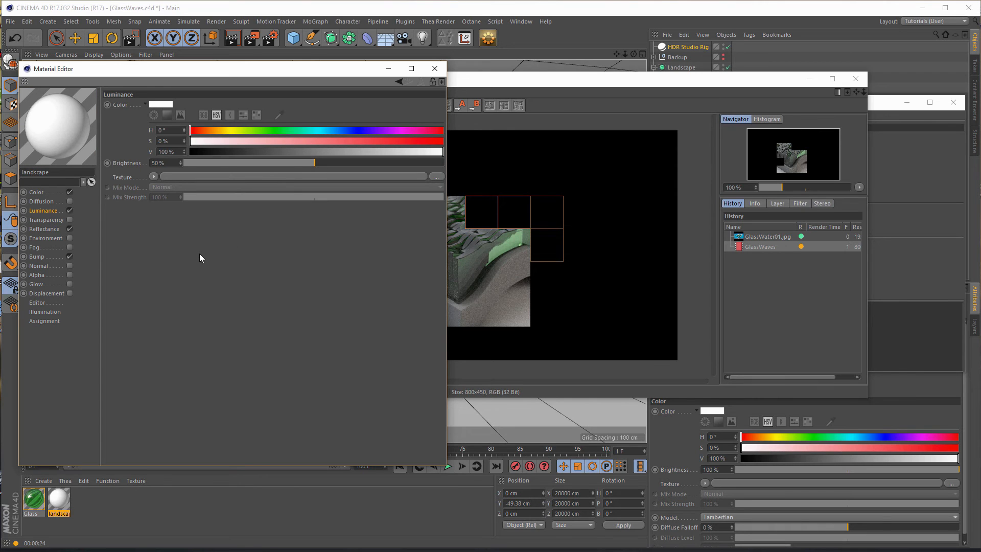
click(436, 69)
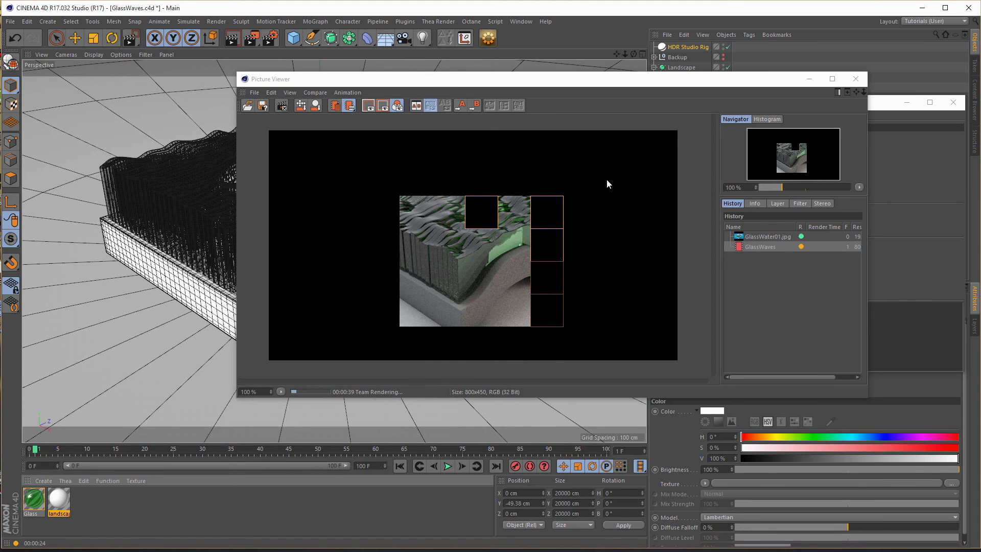
- Turn off Luminance on the landscape material and stop the running test renders
click(281, 105)
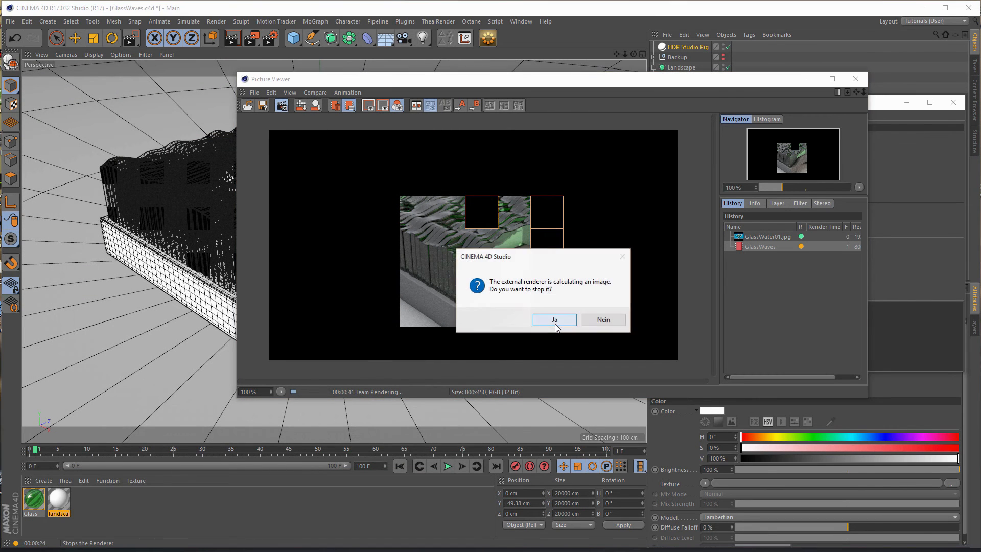
key(Return)
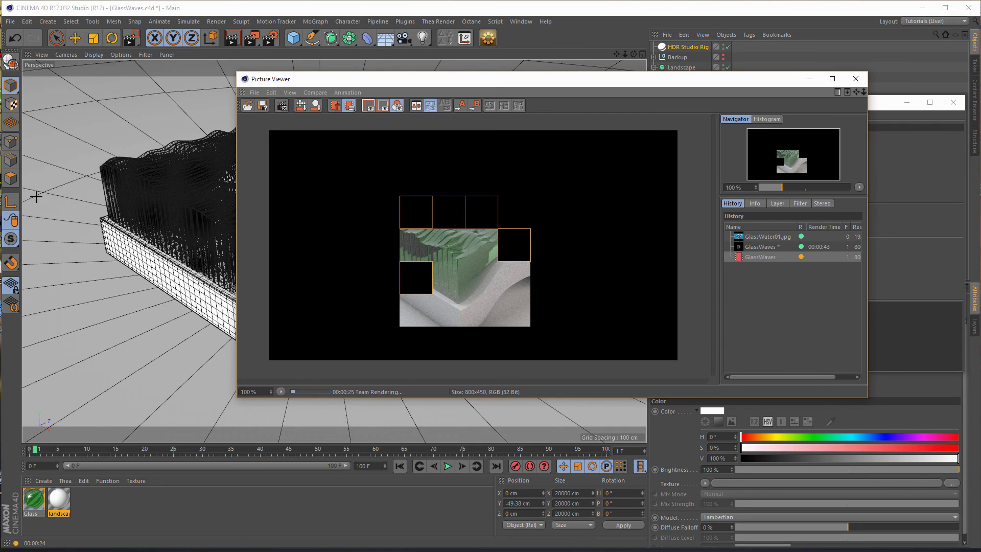
double_click(60, 499)
click(70, 210)
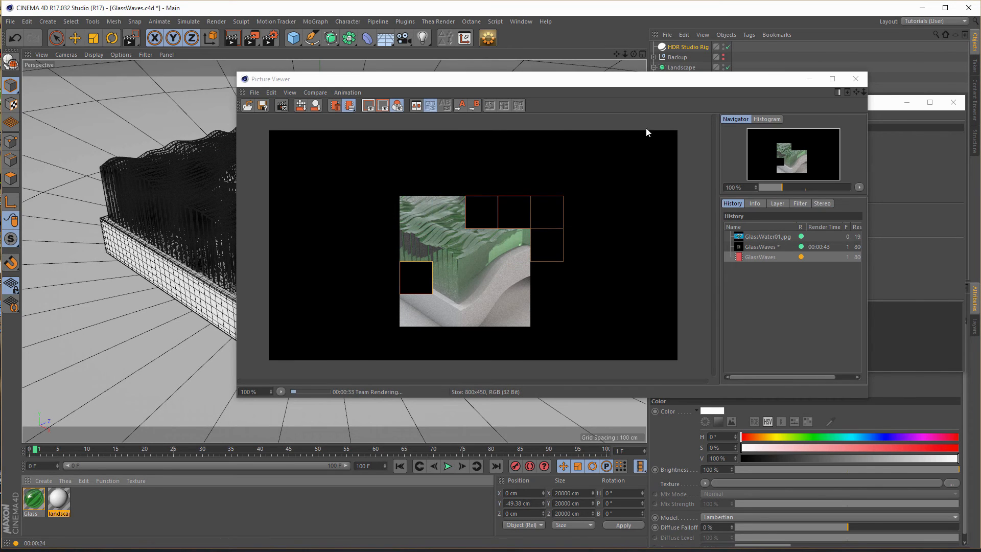
click(856, 79)
click(556, 320)
- Set the Middle setting's Physical Shading Error Threshold to 50%, render the current frame, and close the render windows
click(571, 208)
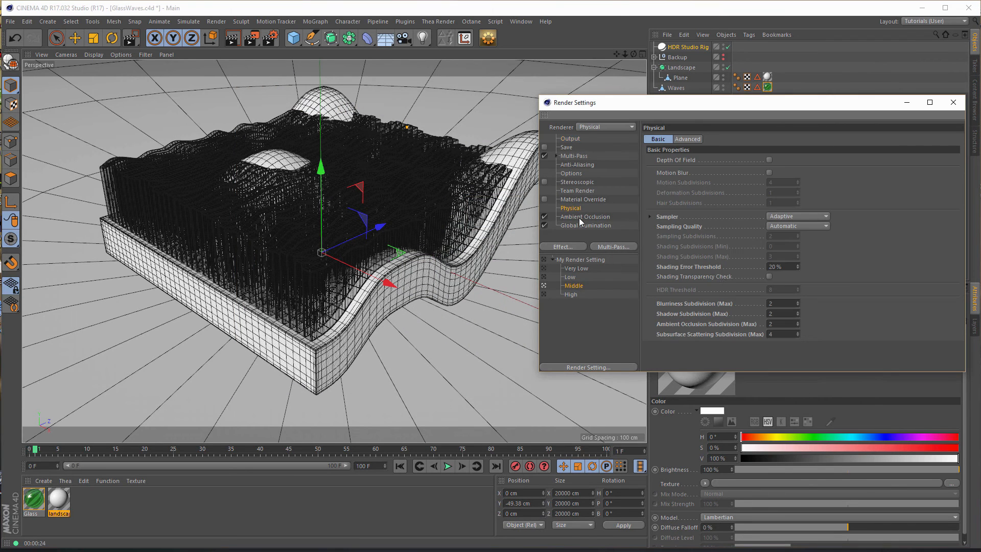
drag(783, 267, 748, 301)
text(50)
key(Return)
key(shift+r)
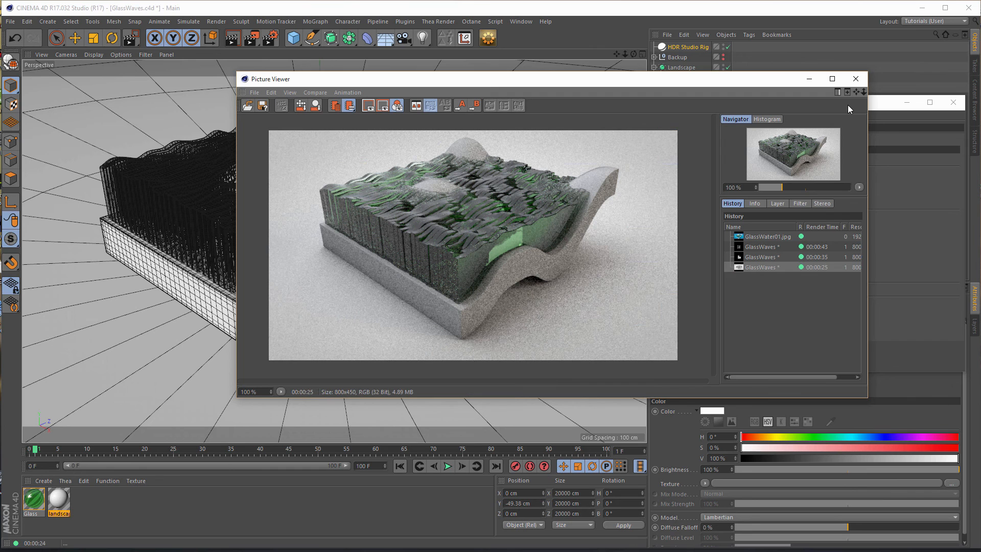
click(856, 80)
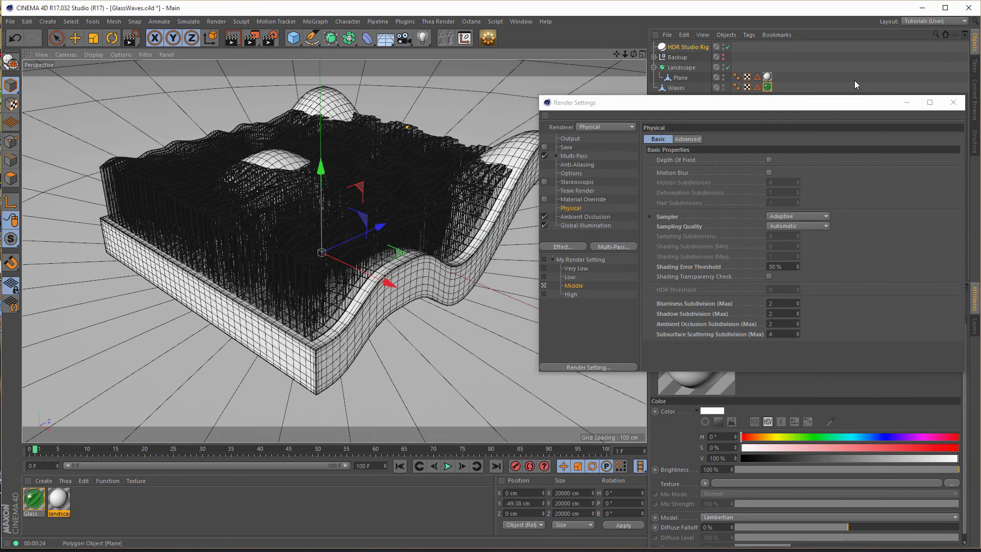
click(953, 103)
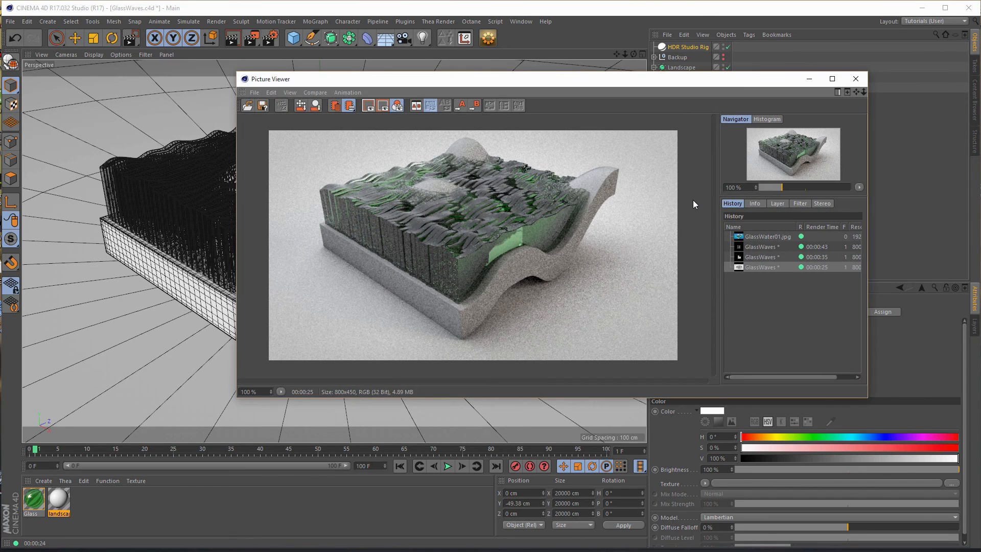
- Examine the base and glass edges in the GlassWater01.jpg reference image as a guide for the scene's look
click(750, 237)
drag(510, 270, 381, 200)
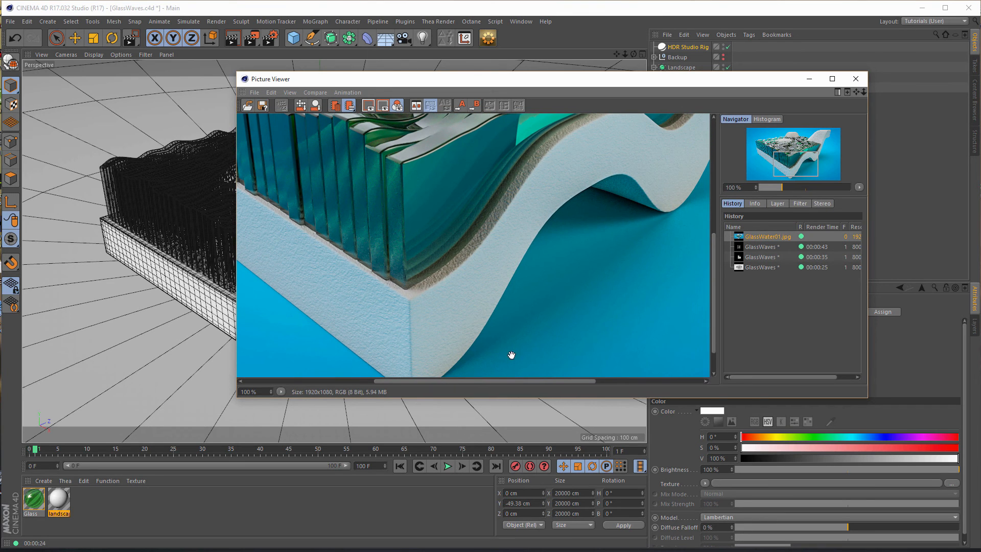
click(862, 78)
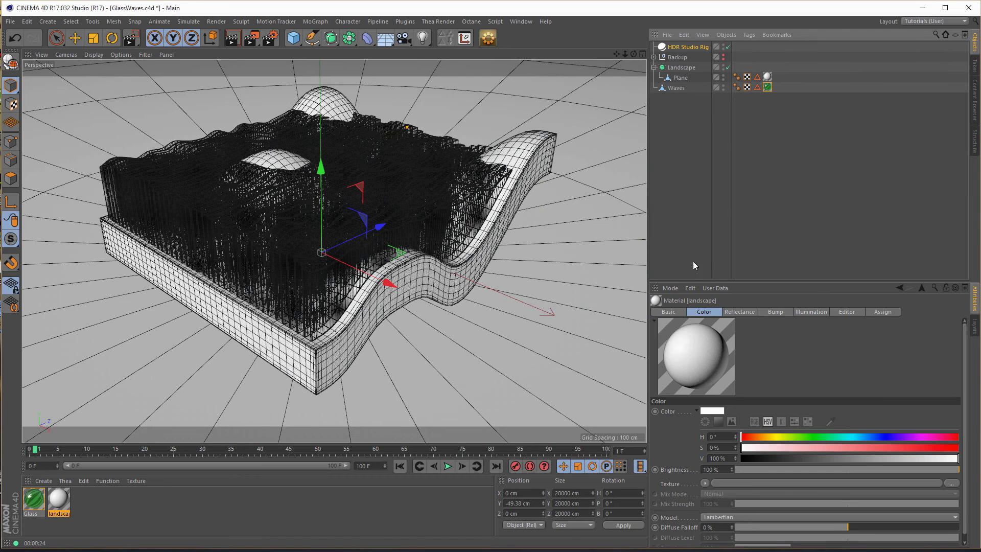
- Set the first knot of the HDR Studio Rig's floor gradient to cyan with H 185°, S 100% and V 100%
click(693, 47)
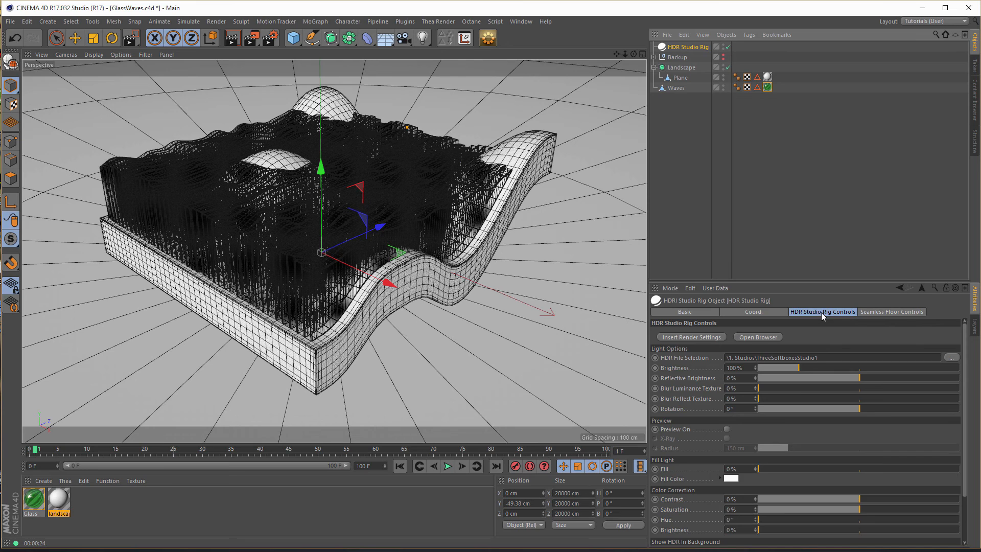
click(878, 314)
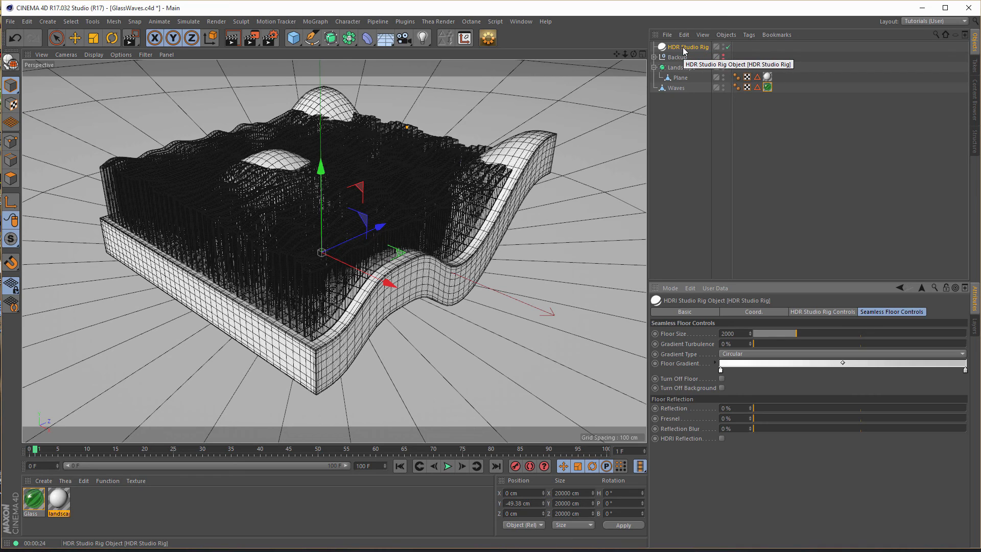
double_click(721, 371)
drag(733, 374, 787, 387)
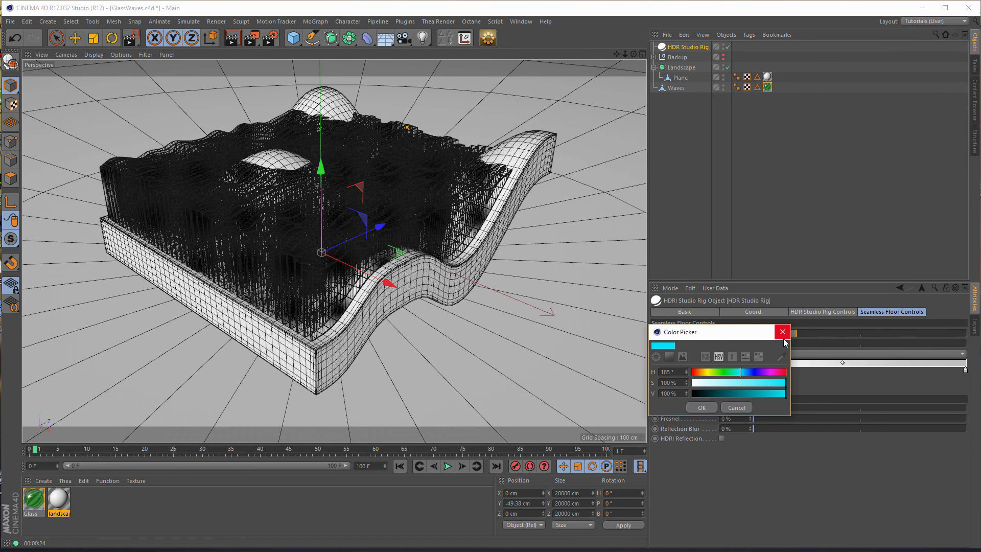
click(711, 409)
- Replace the floor gradient's end knot with a copy of the cyan knot, darkened to V 68%
drag(967, 371, 965, 419)
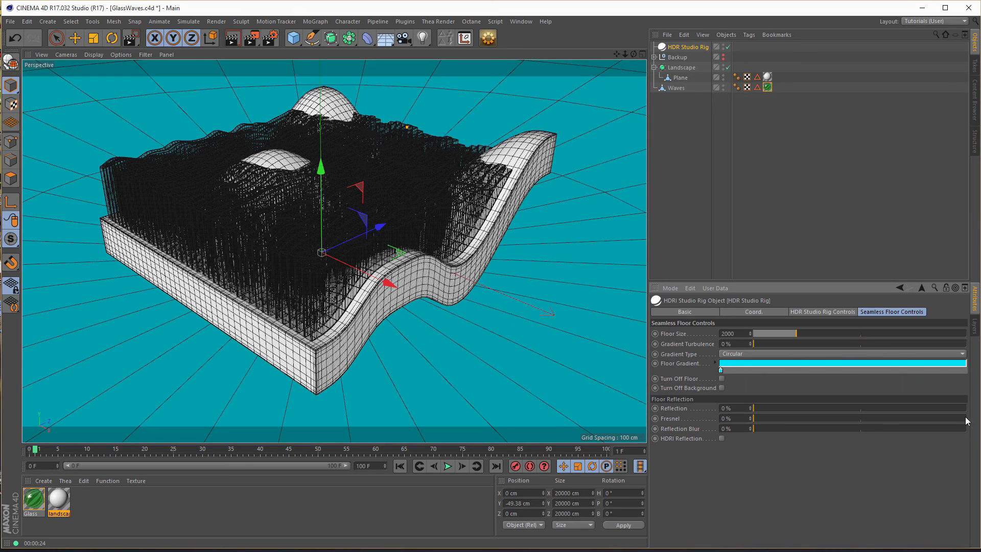
ctrl+drag(721, 370, 966, 372)
double_click(965, 371)
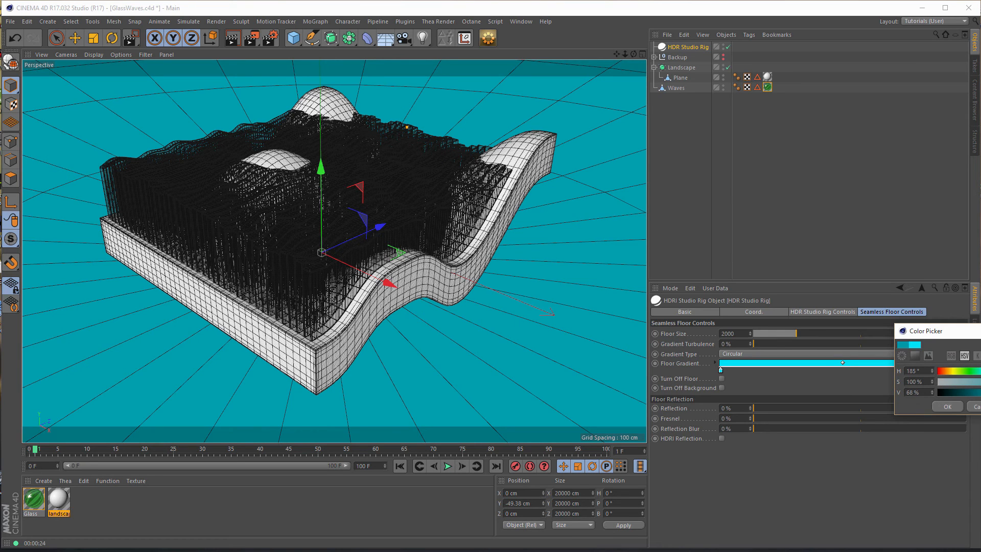
click(948, 407)
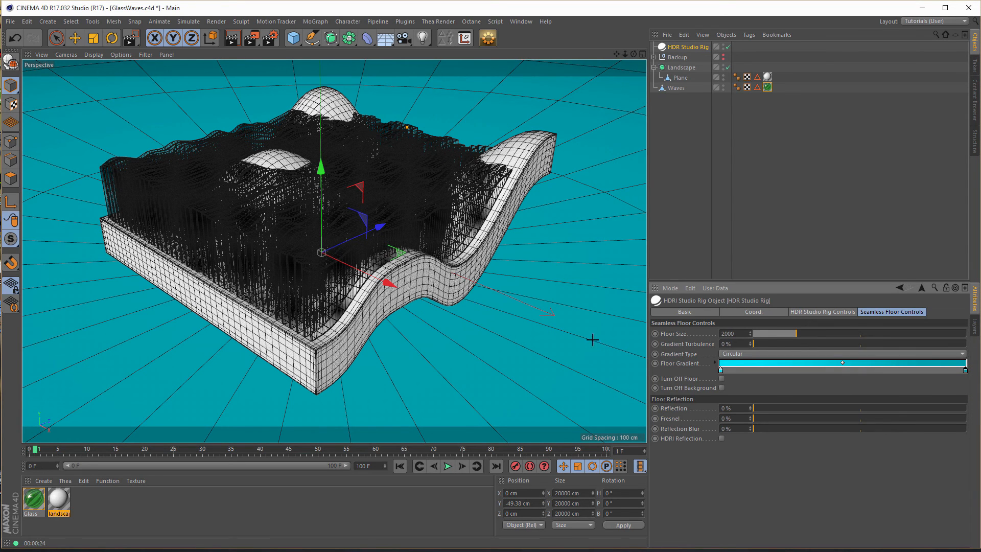
alt+drag(349, 210, 372, 208)
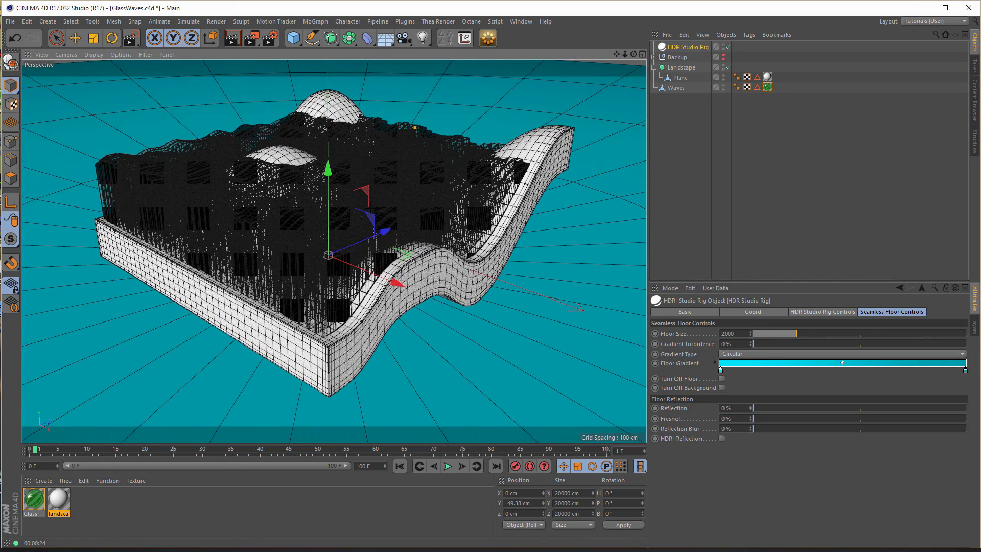
- Disable Ambient Occlusion in the Middle render setting and render a test frame to compare with the previous one
click(269, 38)
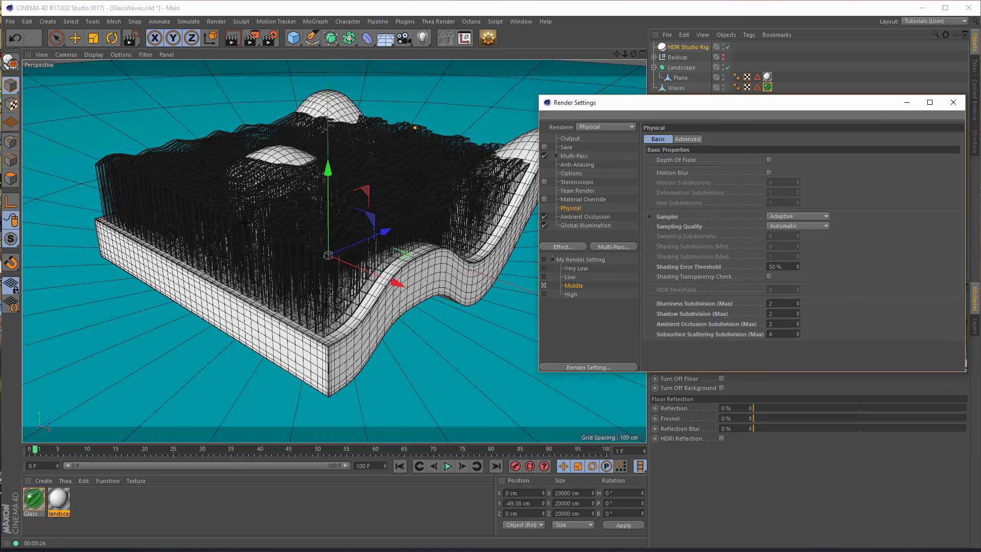
click(575, 216)
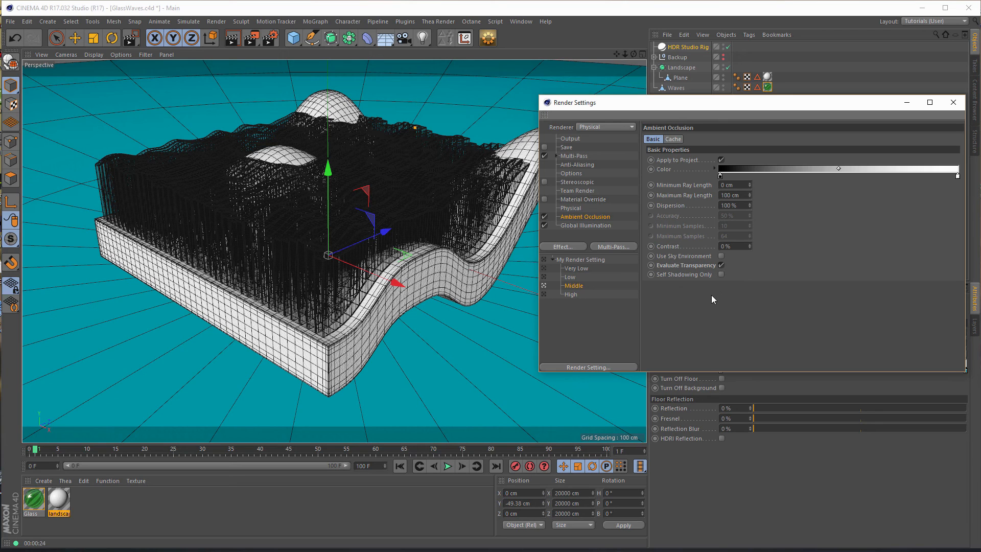
click(545, 216)
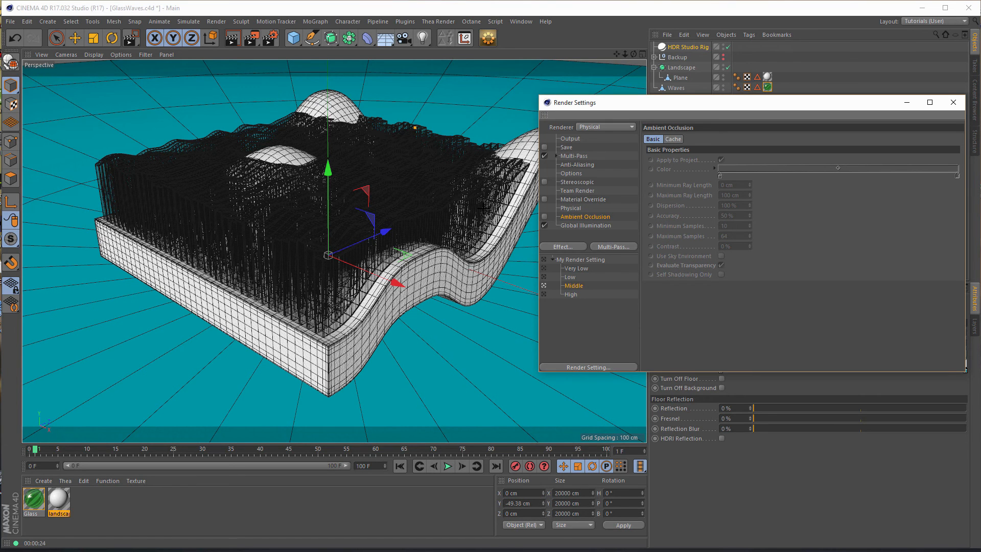
key(shift+r)
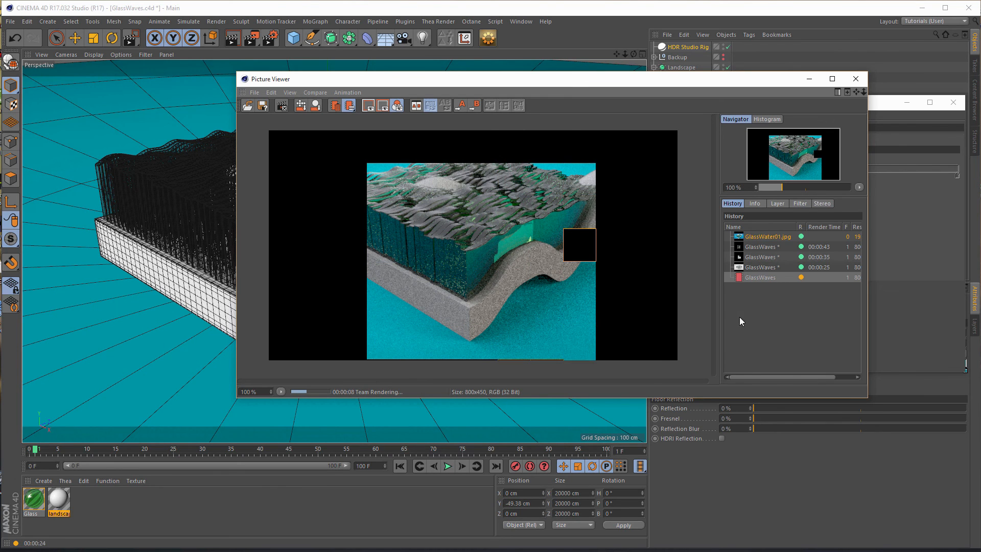
click(762, 267)
click(761, 278)
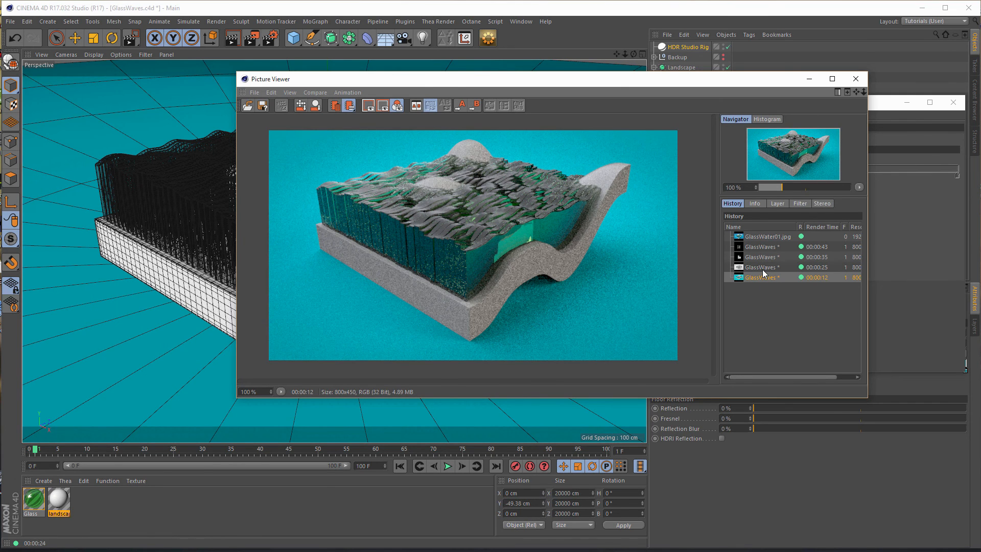
- Re-enable Ambient Occlusion in the Middle render setting and render the current frame again
drag(705, 80, 385, 121)
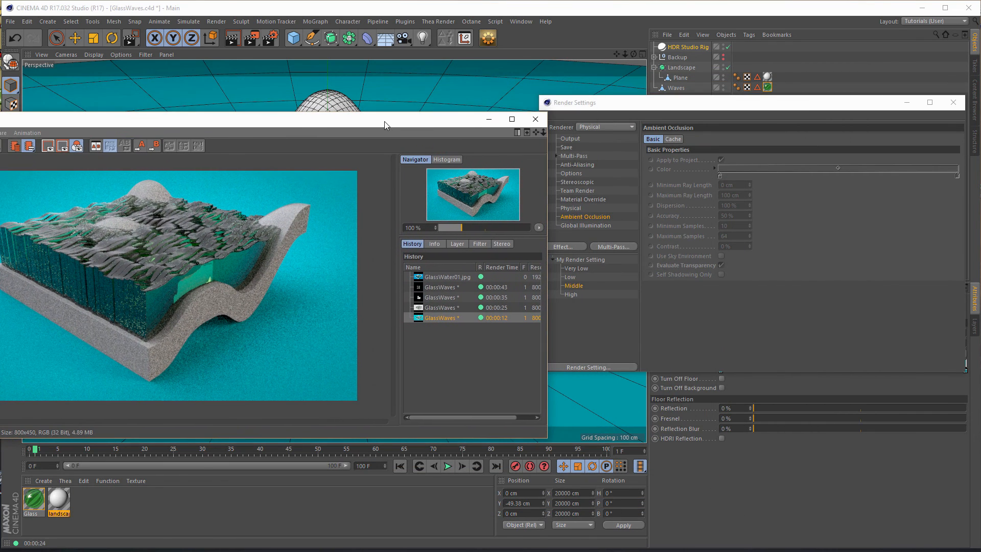
click(585, 216)
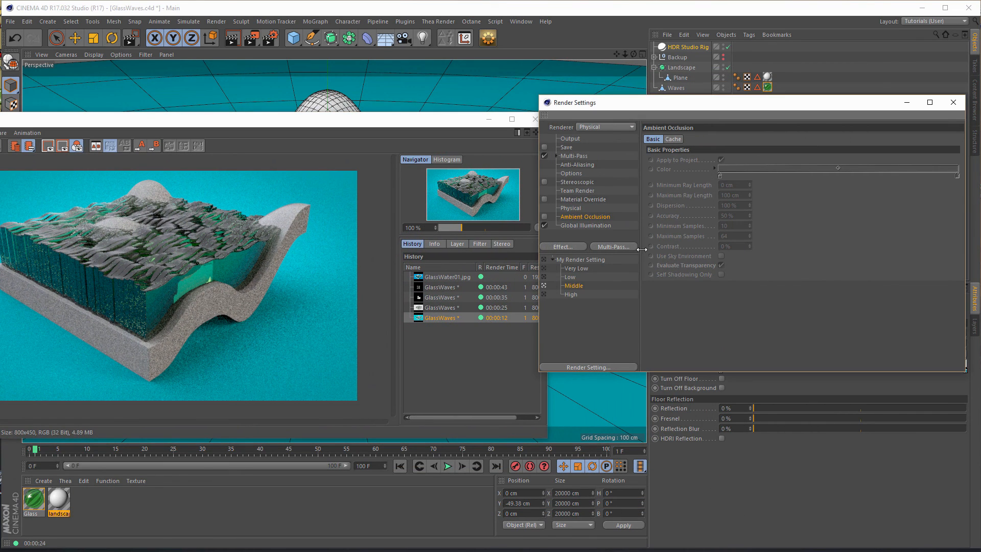
click(544, 217)
drag(407, 121, 728, 106)
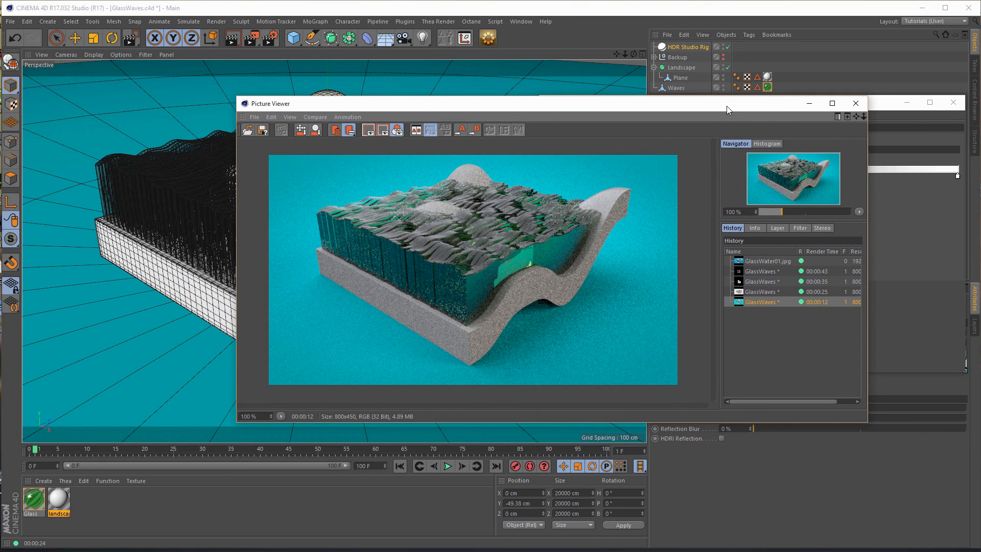
key(shift+r)
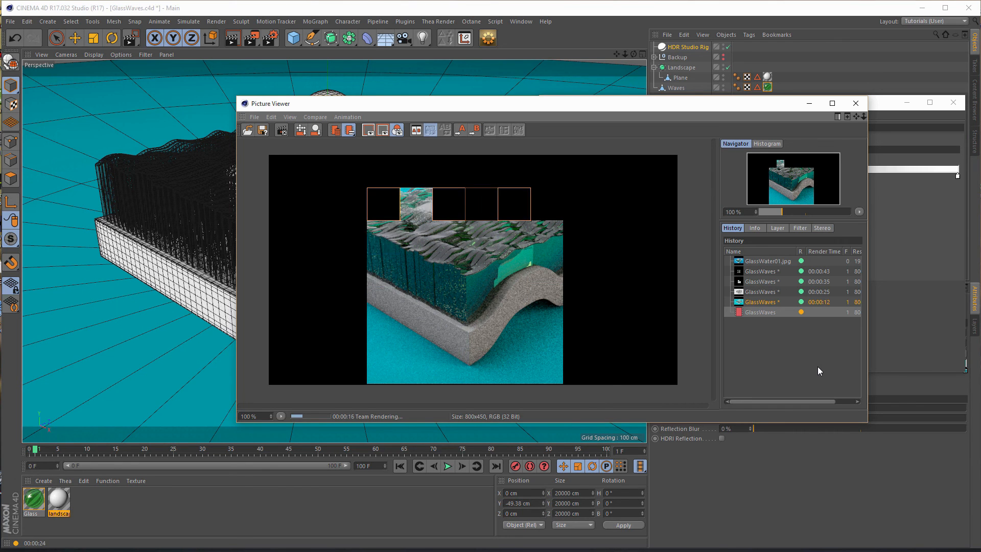
- Compare the renders with and without Ambient Occlusion in the Picture Viewer history, and close the viewer
click(772, 302)
click(766, 313)
click(768, 305)
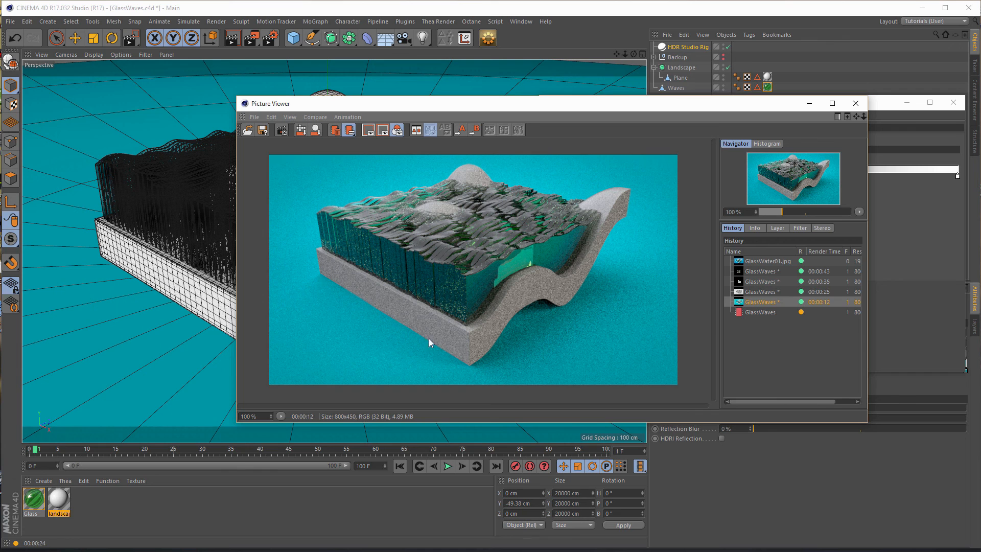
click(762, 312)
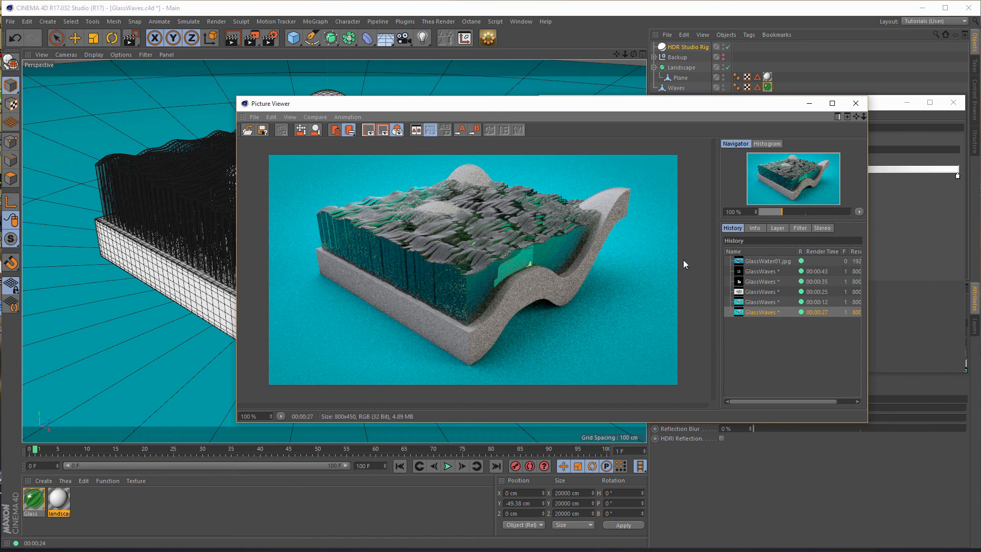
click(856, 102)
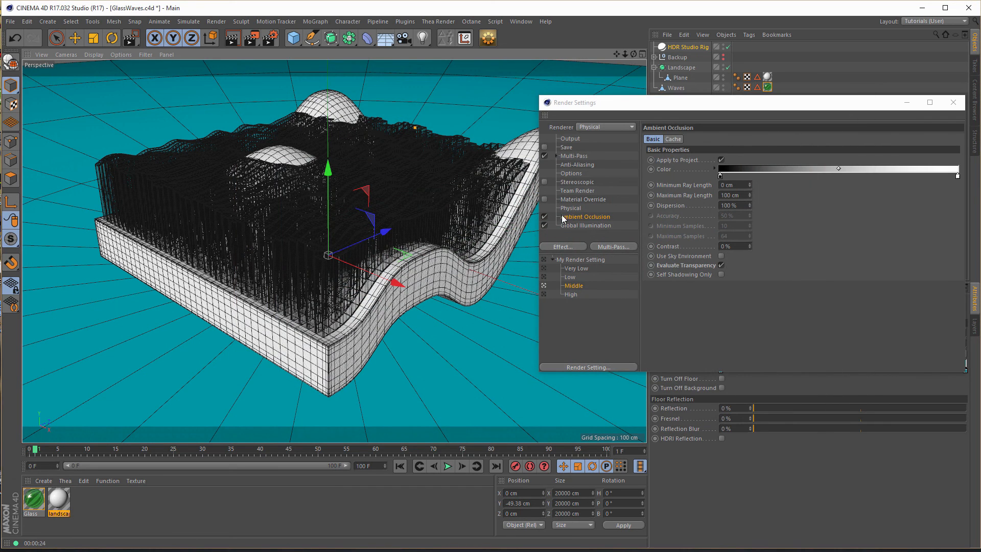
- Set the Global Illumination Secondary Method to Light Mapping and render the current frame
click(583, 225)
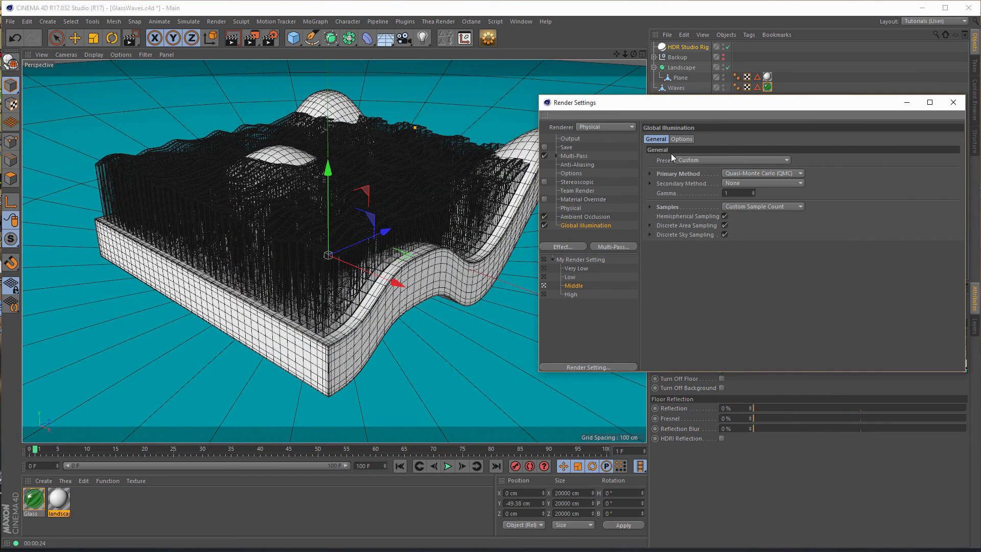
click(733, 186)
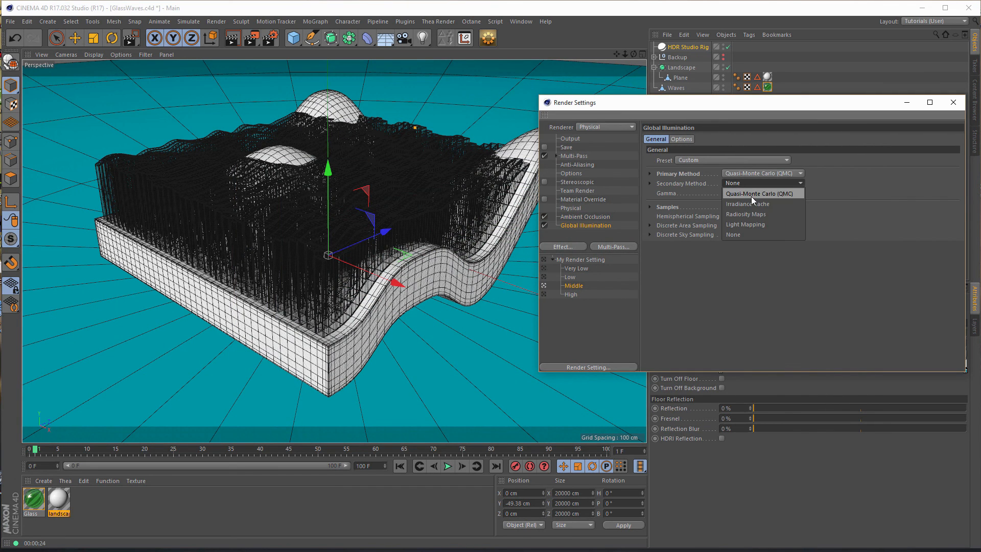
click(744, 223)
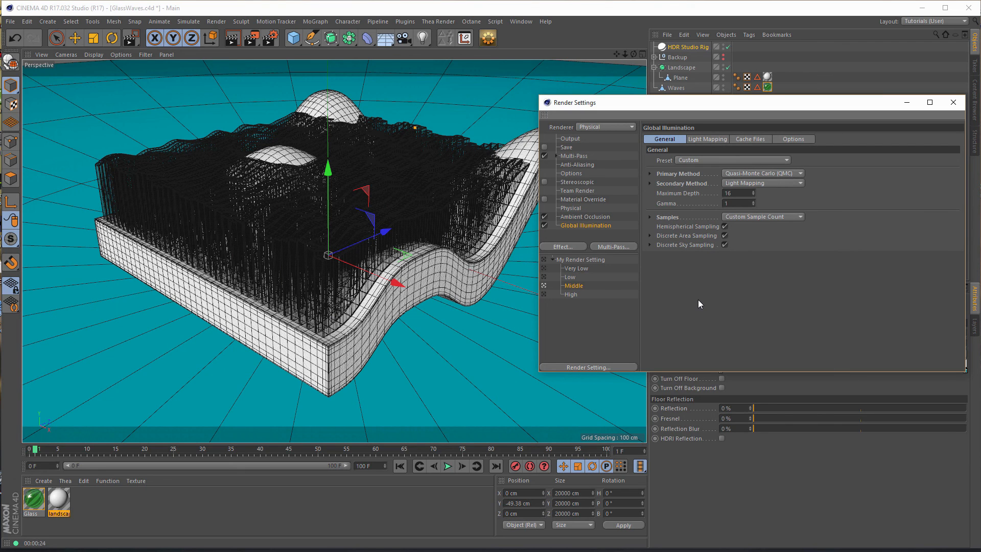
key(shift+r)
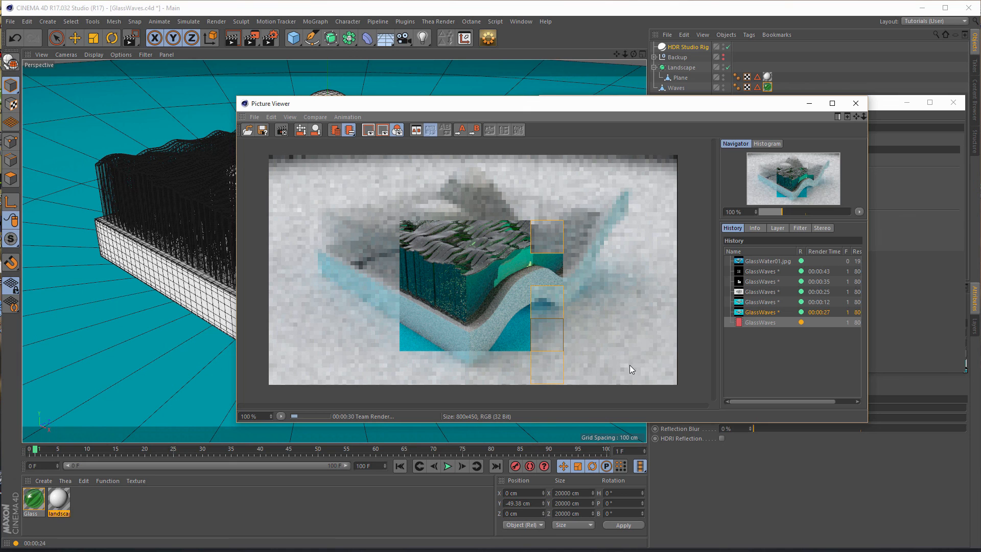
- Compare the Light Mapping render with the previous one, and close the Picture Viewer and Render Settings
click(752, 312)
click(752, 323)
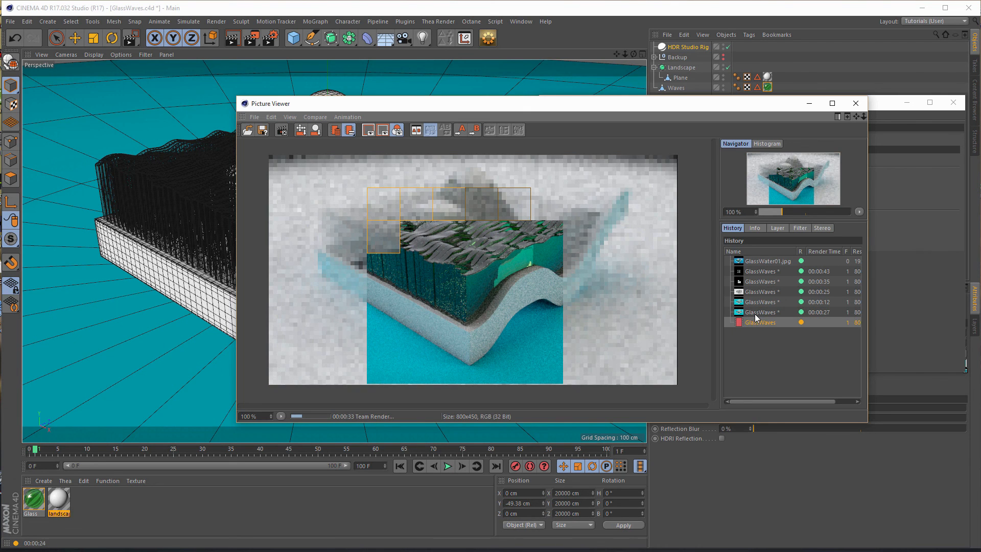
click(755, 313)
click(755, 320)
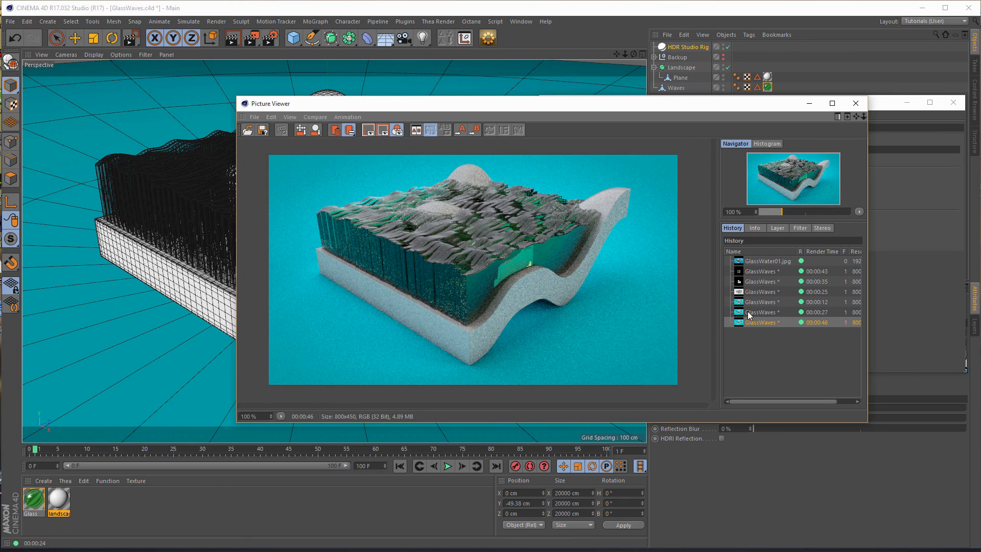
click(856, 104)
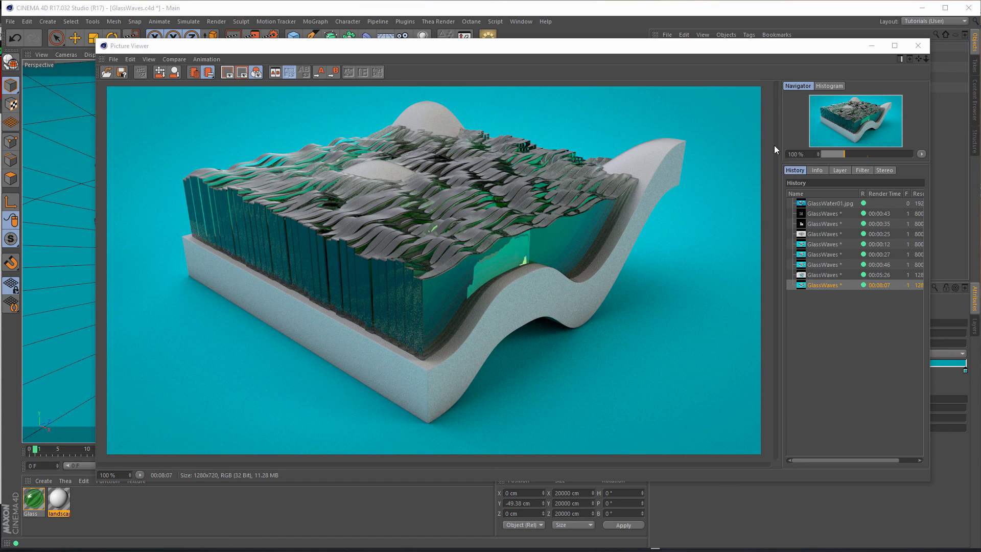
click(919, 47)
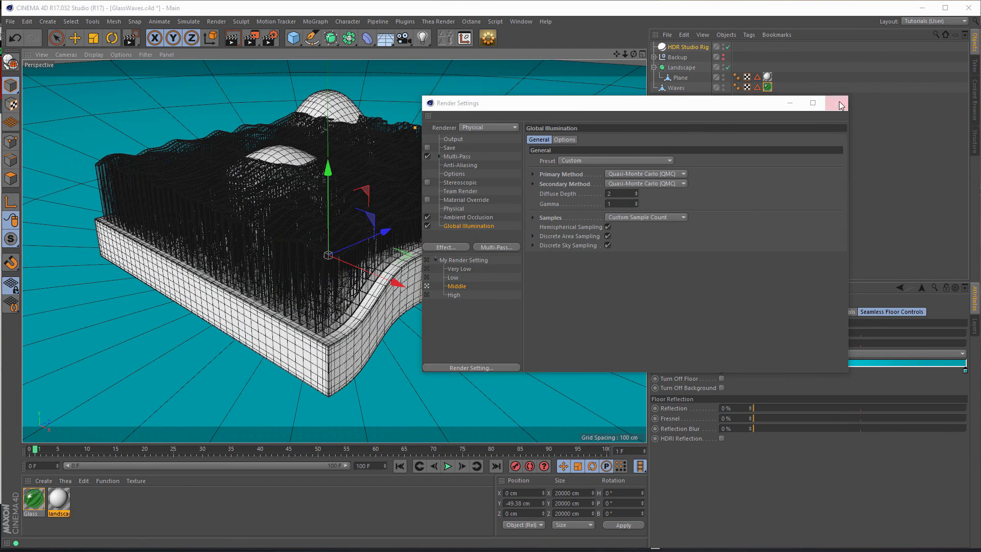
click(836, 104)
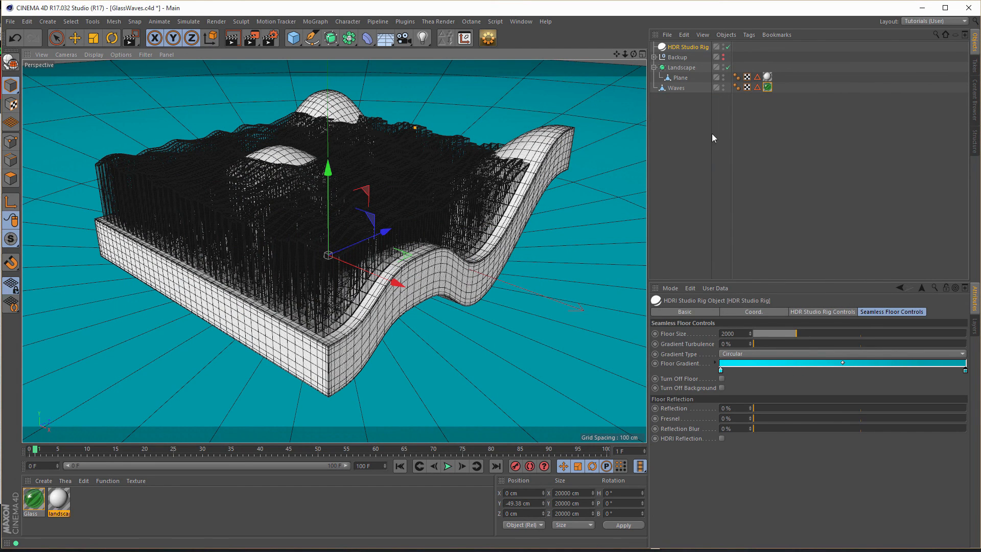